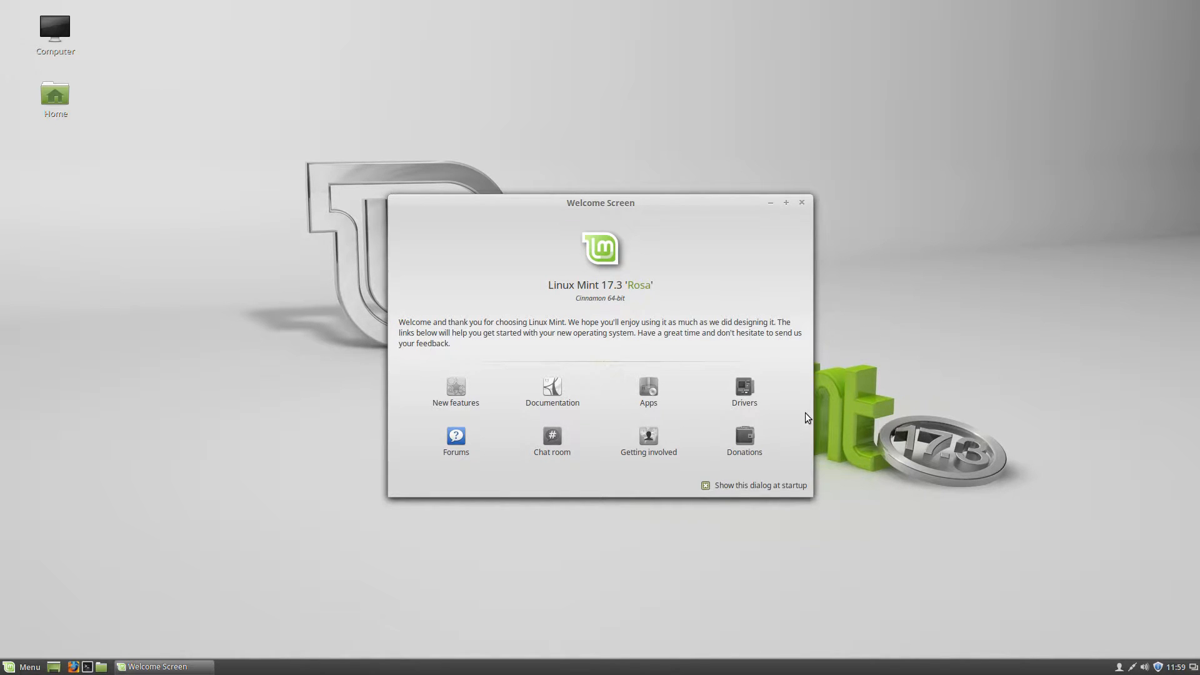
Minimize and restore the Welcome Screen, then search the menu for 'terminal' and clear the search
{"action": "left_click", "coordinate": [774, 204]}
{"action": "left_click", "coordinate": [163, 668]}
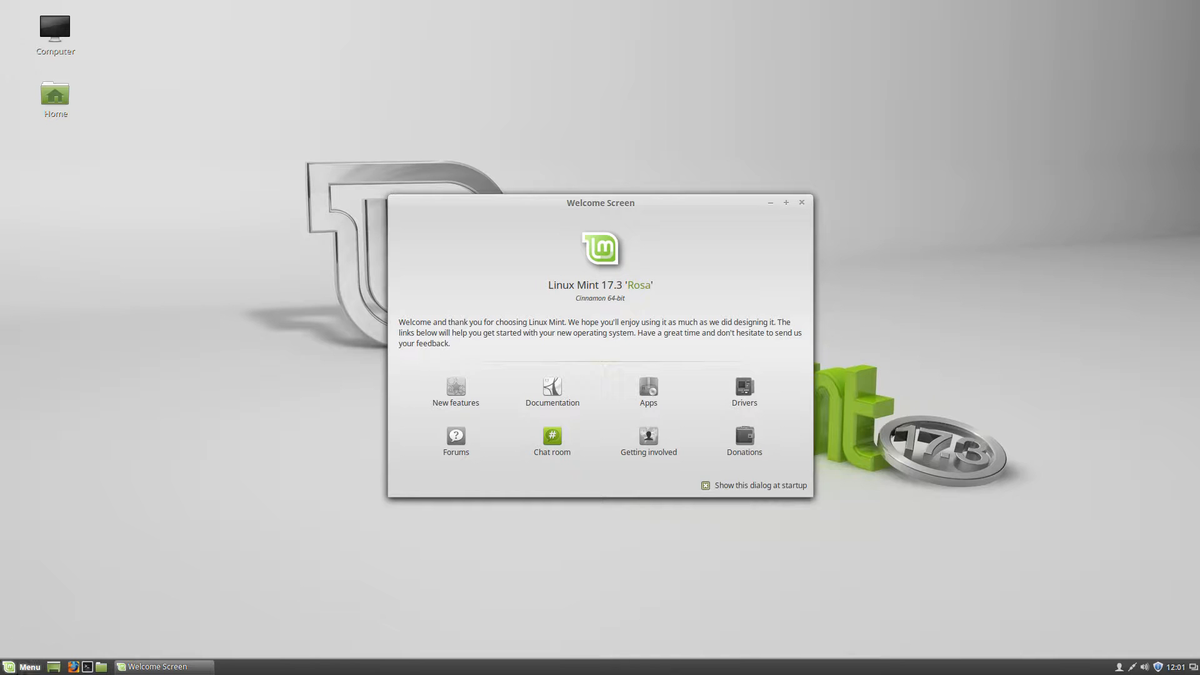
{"action": "left_click", "coordinate": [19, 667]}
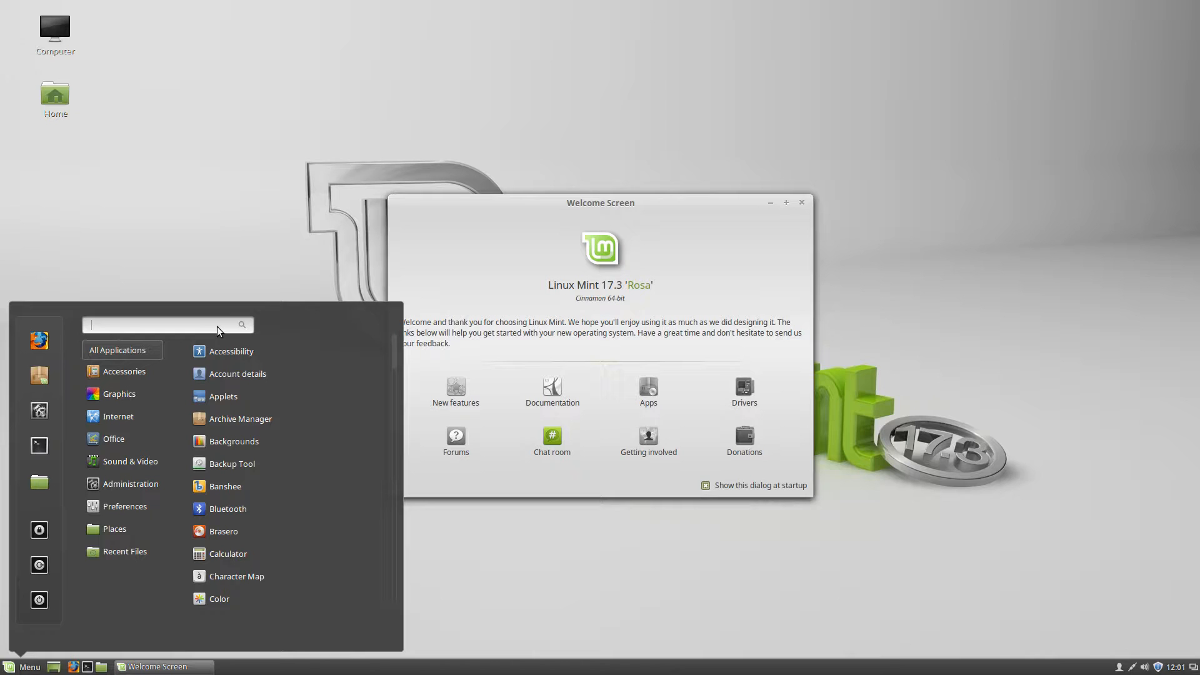
{"action": "type", "text": "terminal"}
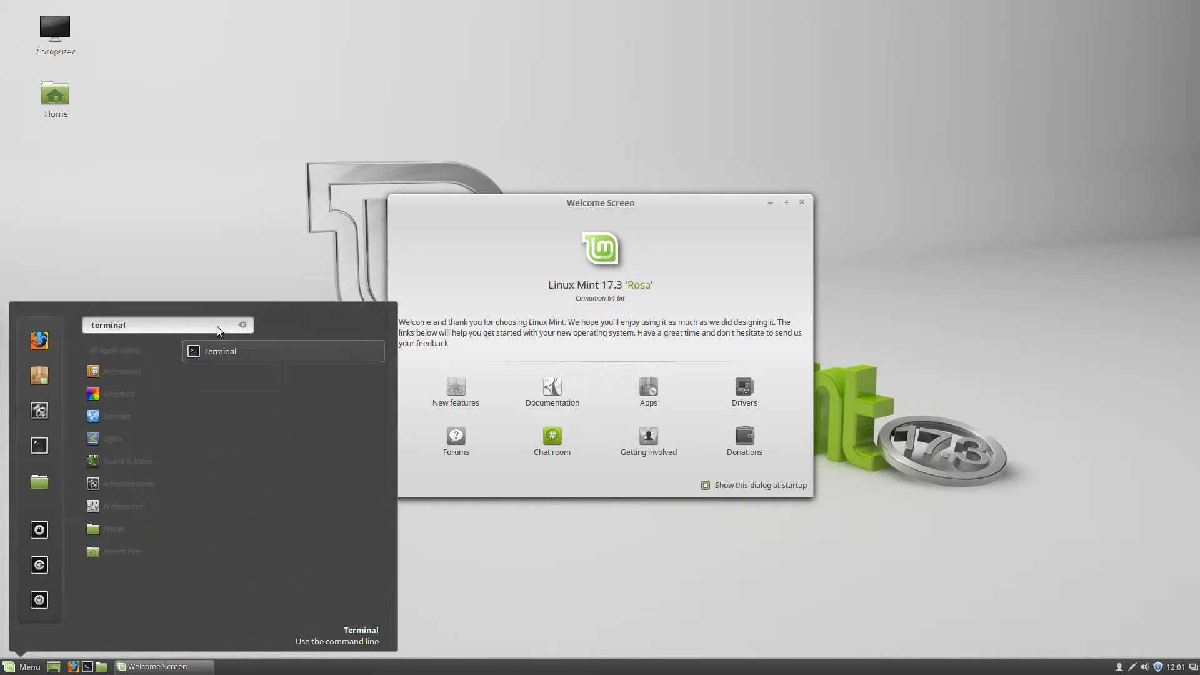
{"action": "key", "text": "BackSpace"}
{"action": "key", "text": "BackSpace"}
{"action": "key", "text": "BackSpace"}
{"action": "key", "text": "BackSpace"}
{"action": "key", "text": "BackSpace"}
{"action": "key", "text": "BackSpace"}
{"action": "key", "text": "BackSpace"}
{"action": "key", "text": "BackSpace"}
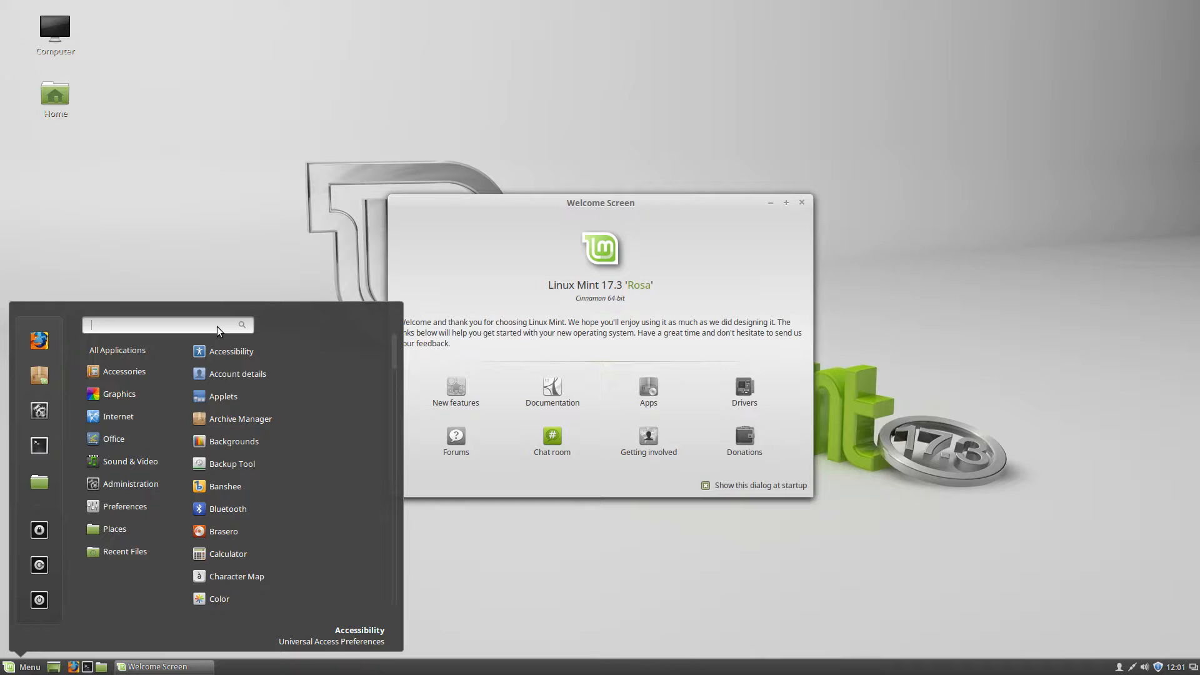
Browse the menu categories, ending on Places with Documents, Music, Pictures, Videos and Downloads
{"action": "mouse_move", "coordinate": [127, 399]}
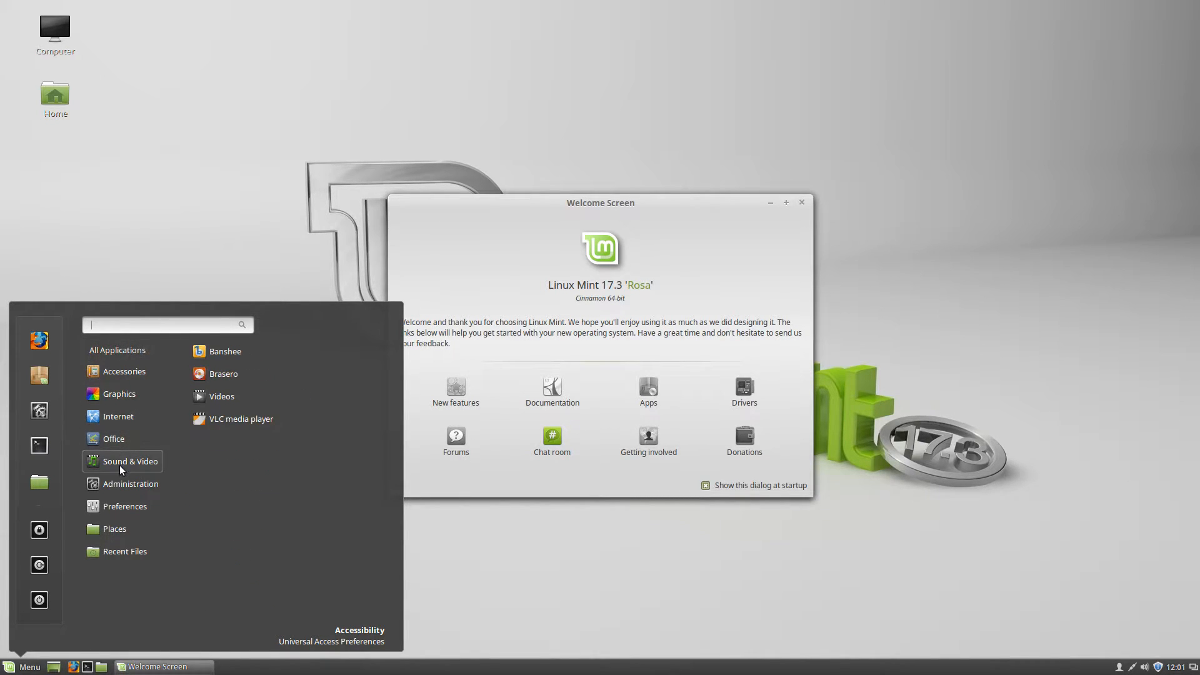
{"action": "mouse_move", "coordinate": [118, 471]}
{"action": "mouse_move", "coordinate": [107, 426]}
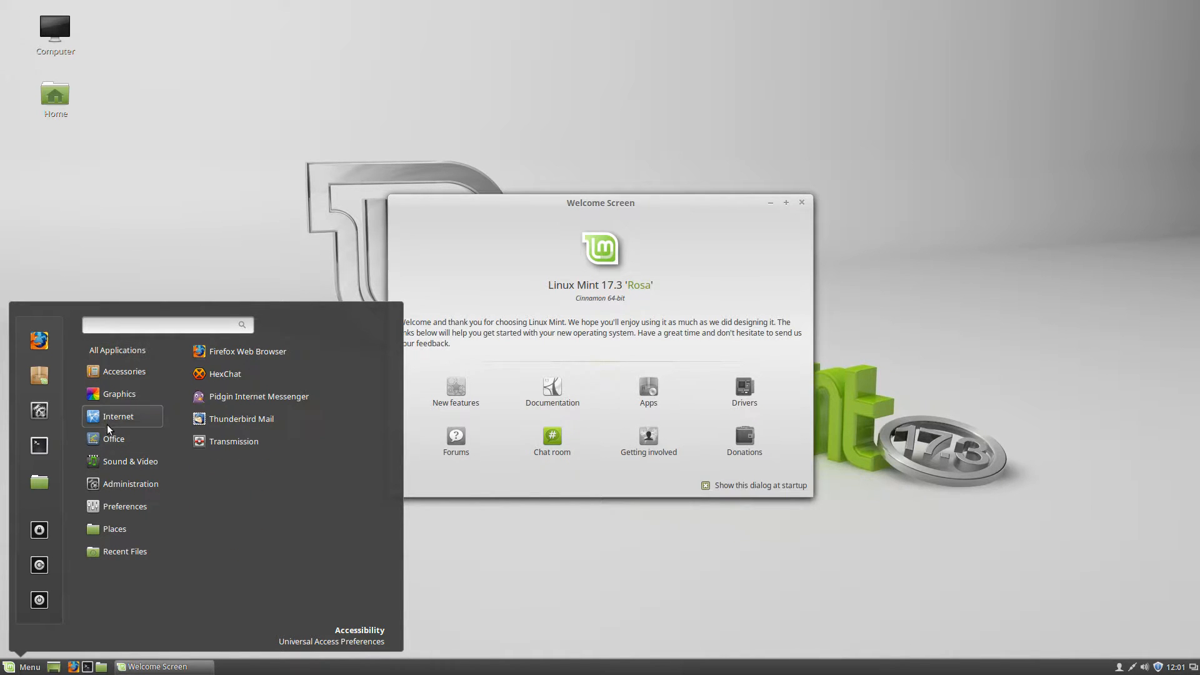
{"action": "mouse_move", "coordinate": [114, 553]}
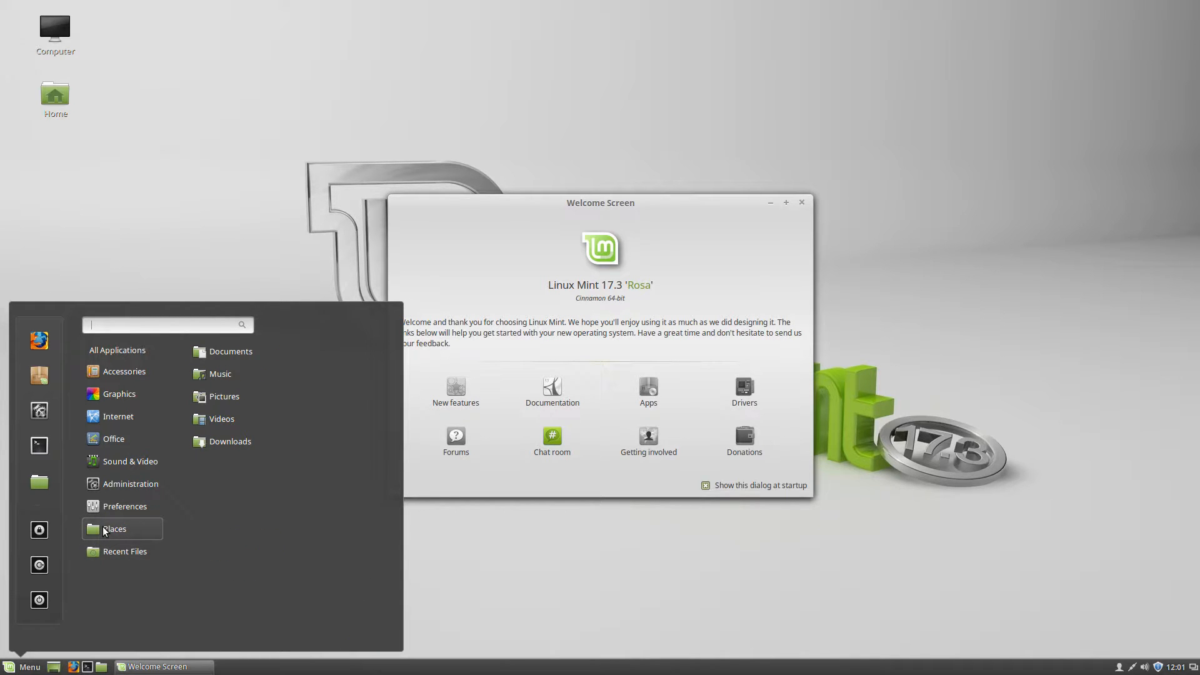
{"action": "mouse_move", "coordinate": [101, 550]}
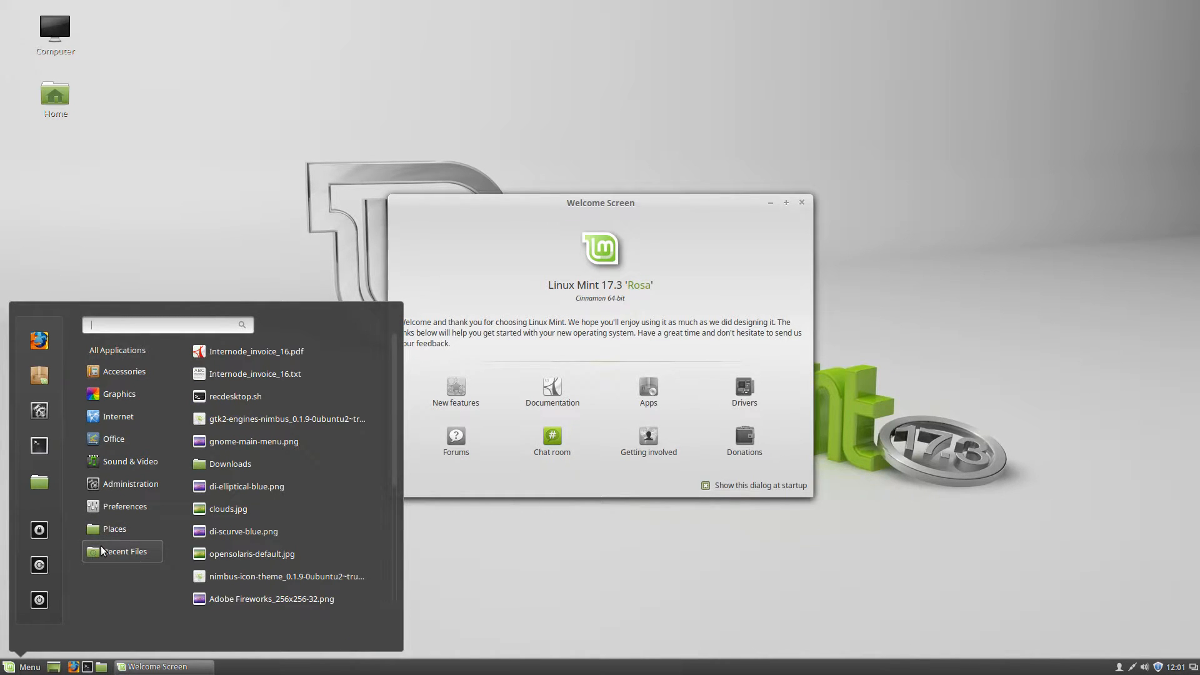
{"action": "mouse_move", "coordinate": [102, 529]}
{"action": "mouse_move", "coordinate": [139, 533]}
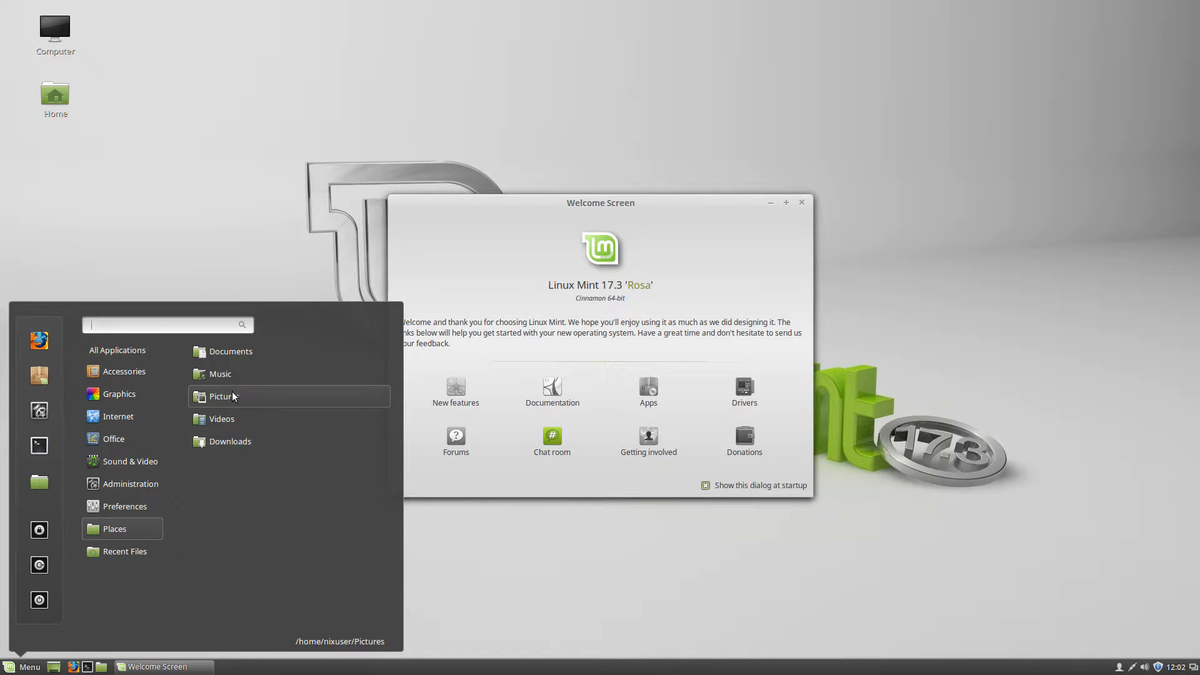
Open the Documents folder from Places in a maximized Nemo window
{"action": "left_click", "coordinate": [231, 354]}
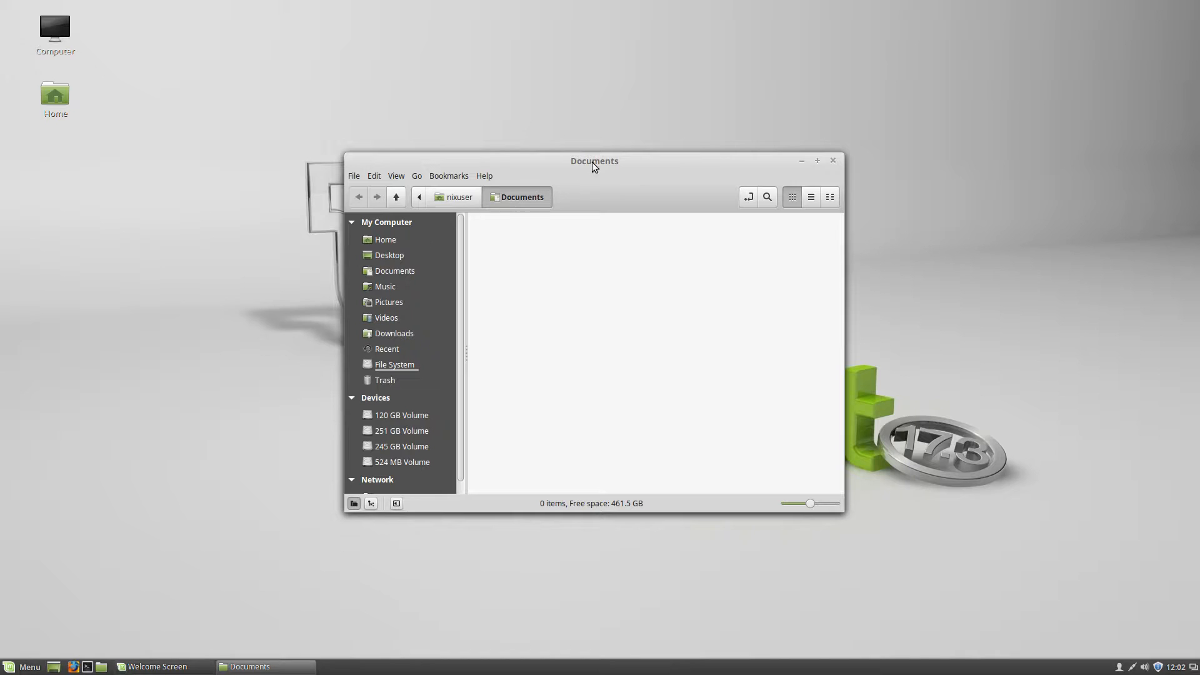
{"action": "left_click_drag", "start_coordinate": [598, 159], "coordinate": [542, 152]}
{"action": "double_click", "coordinate": [541, 152]}
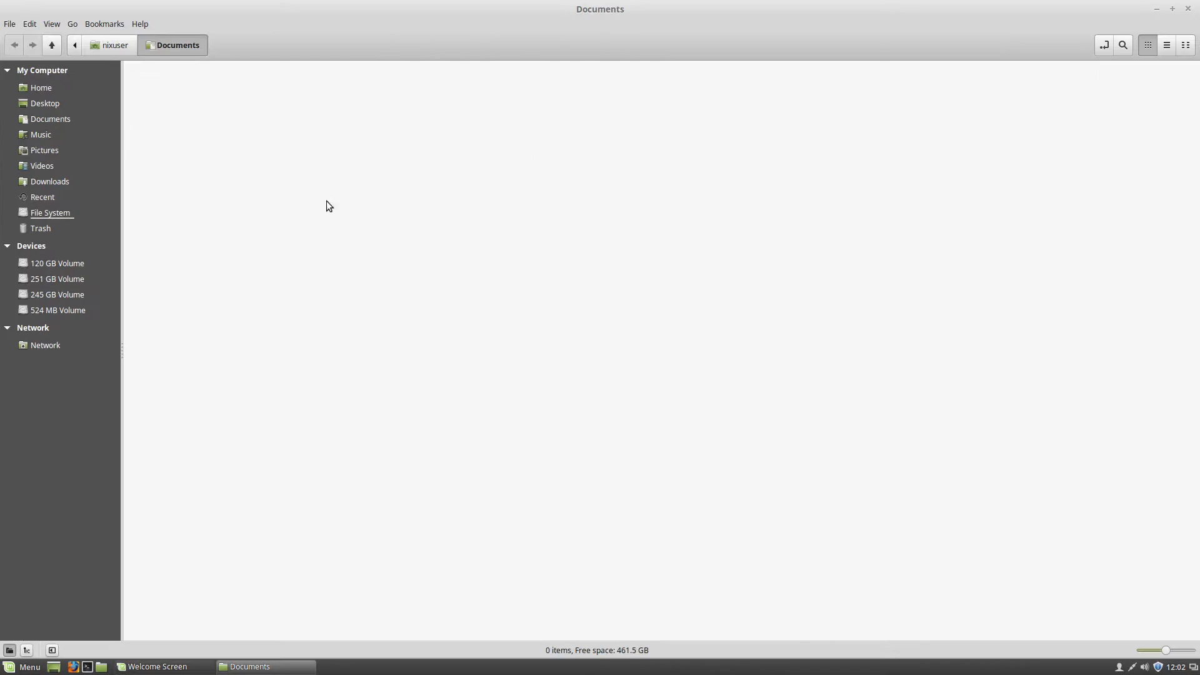
View Nemo's About information, close it, and go up to the Home folder
{"action": "left_click", "coordinate": [139, 24]}
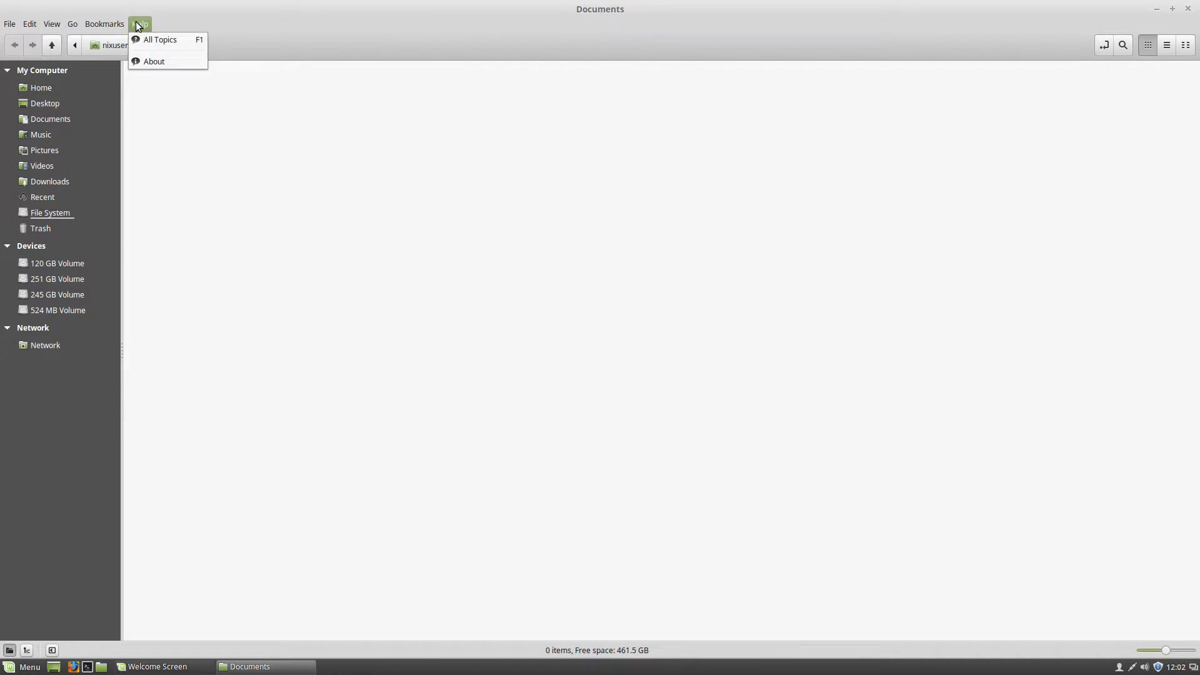
{"action": "left_click", "coordinate": [151, 58]}
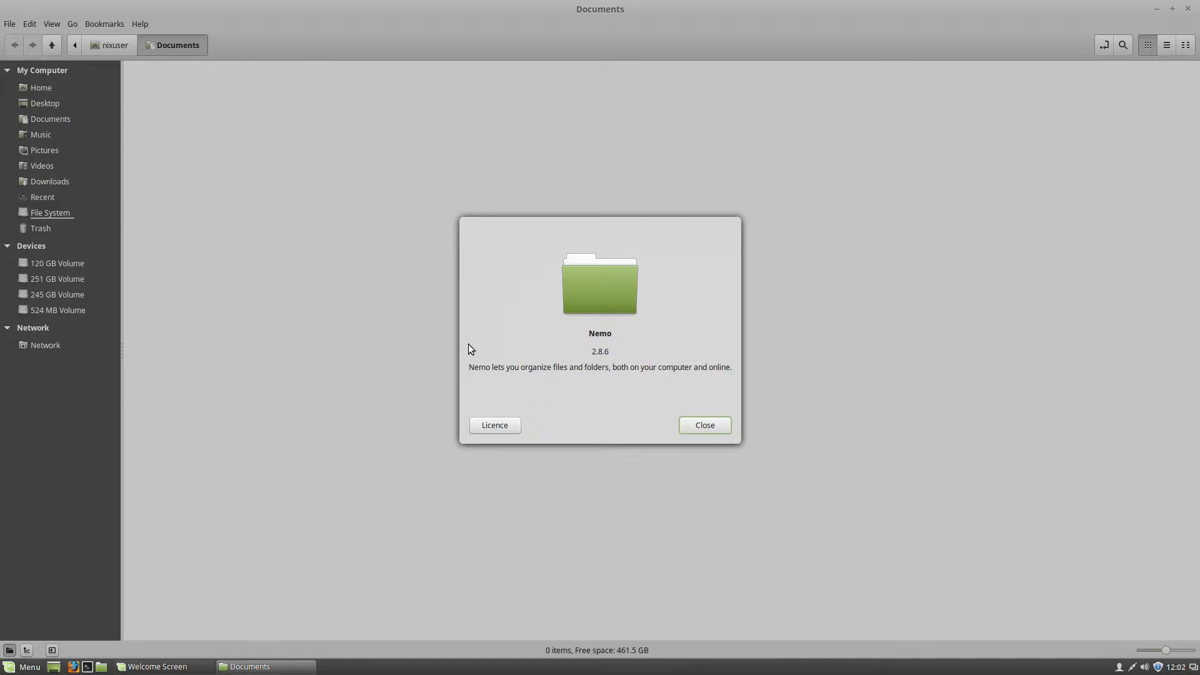
{"action": "left_click_drag", "start_coordinate": [589, 334], "coordinate": [677, 361]}
{"action": "left_click", "coordinate": [695, 429]}
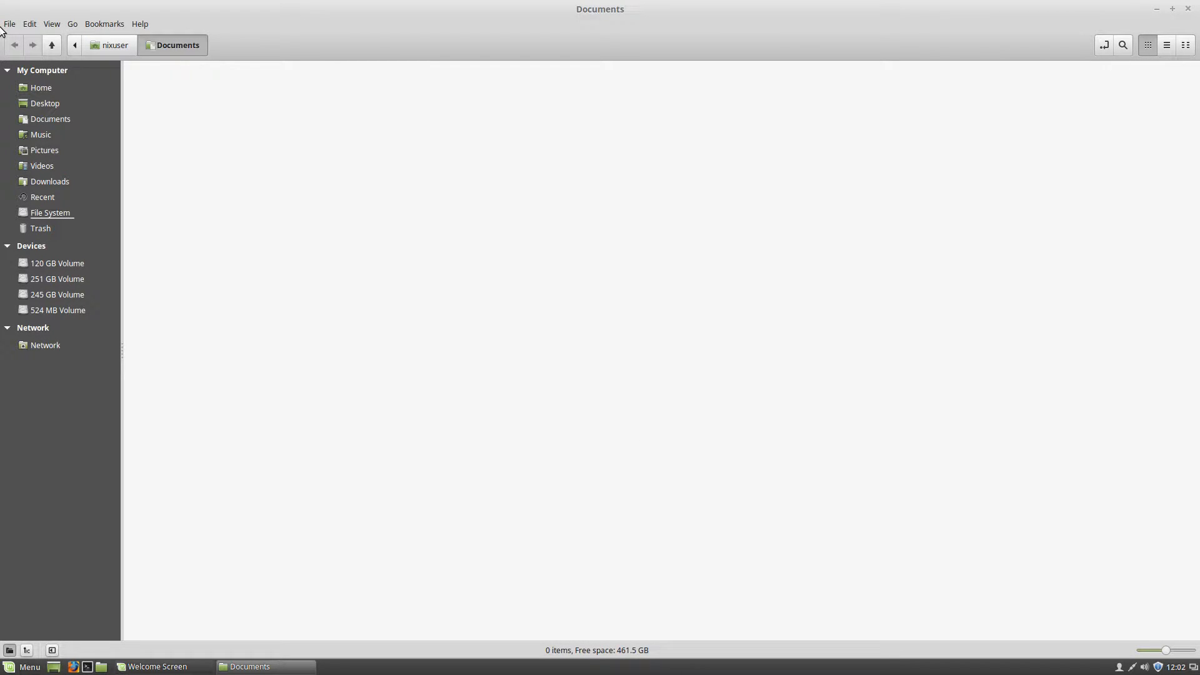
{"action": "left_click", "coordinate": [94, 45]}
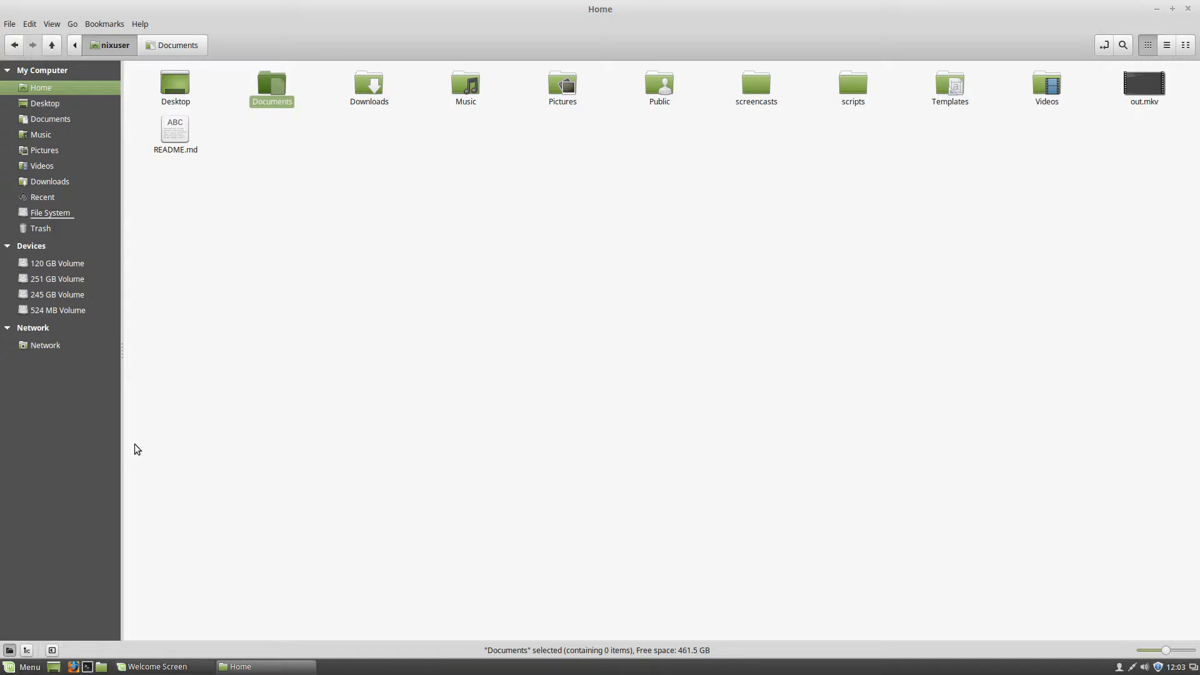
Launch Calculator from Accessories, close it, and reopen the application menu
{"action": "left_click", "coordinate": [7, 668]}
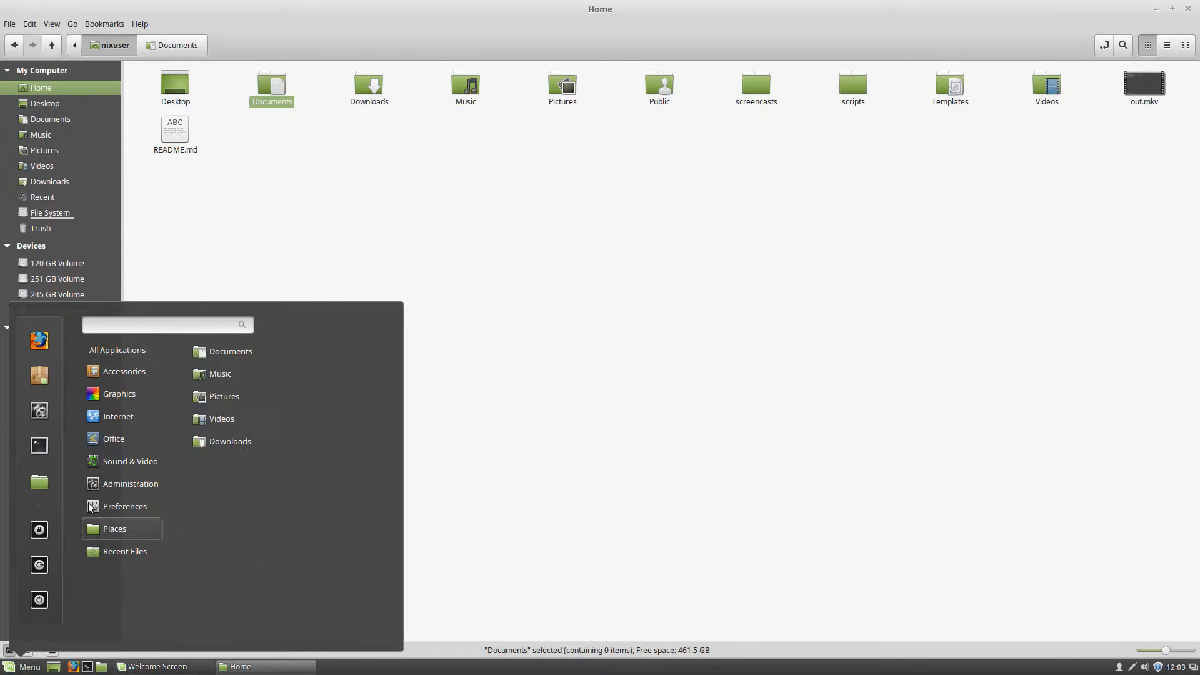
{"action": "mouse_move", "coordinate": [117, 374]}
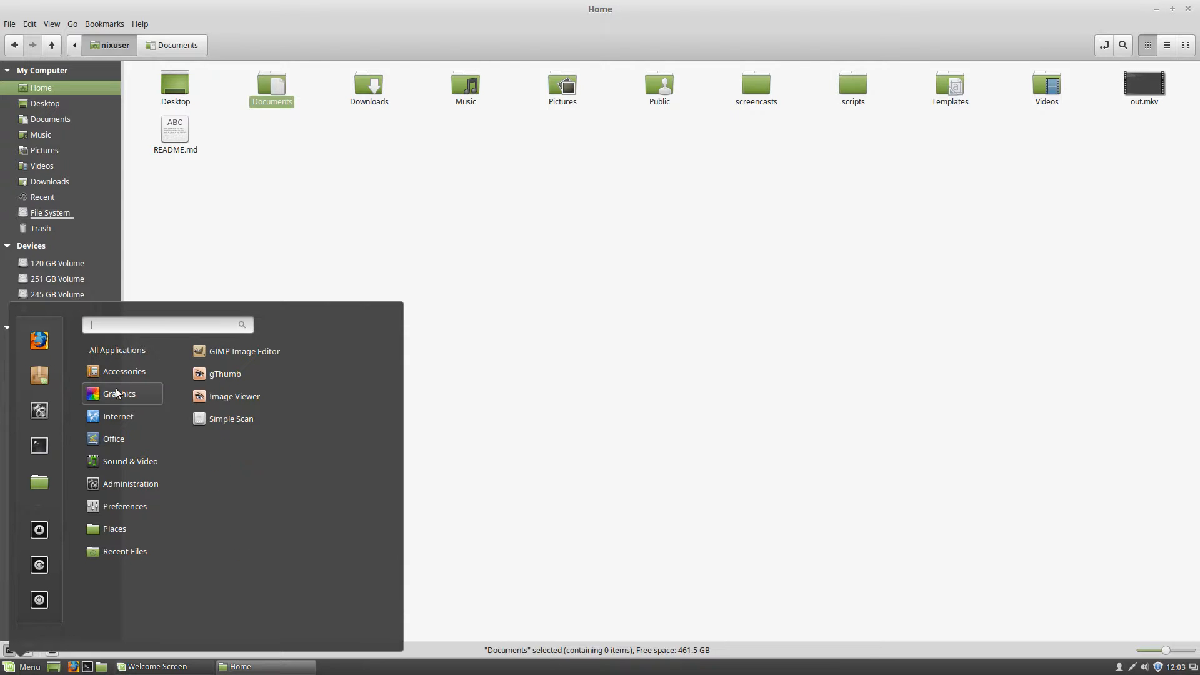
{"action": "mouse_move", "coordinate": [117, 414]}
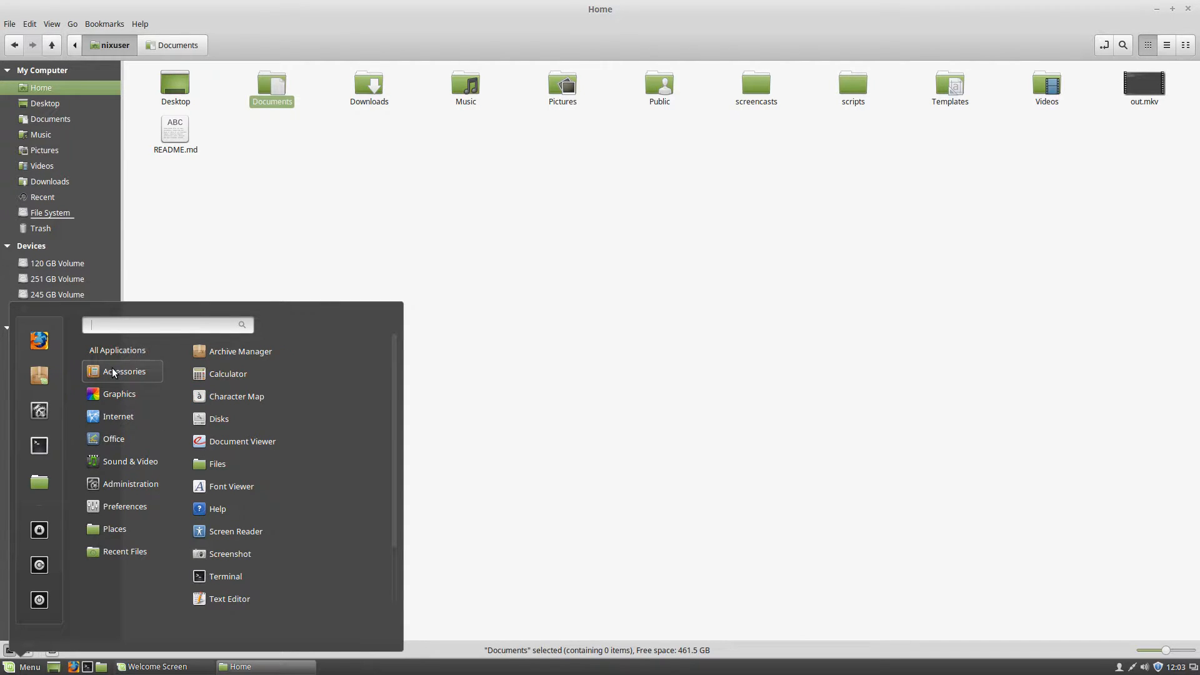
{"action": "left_click", "coordinate": [227, 376]}
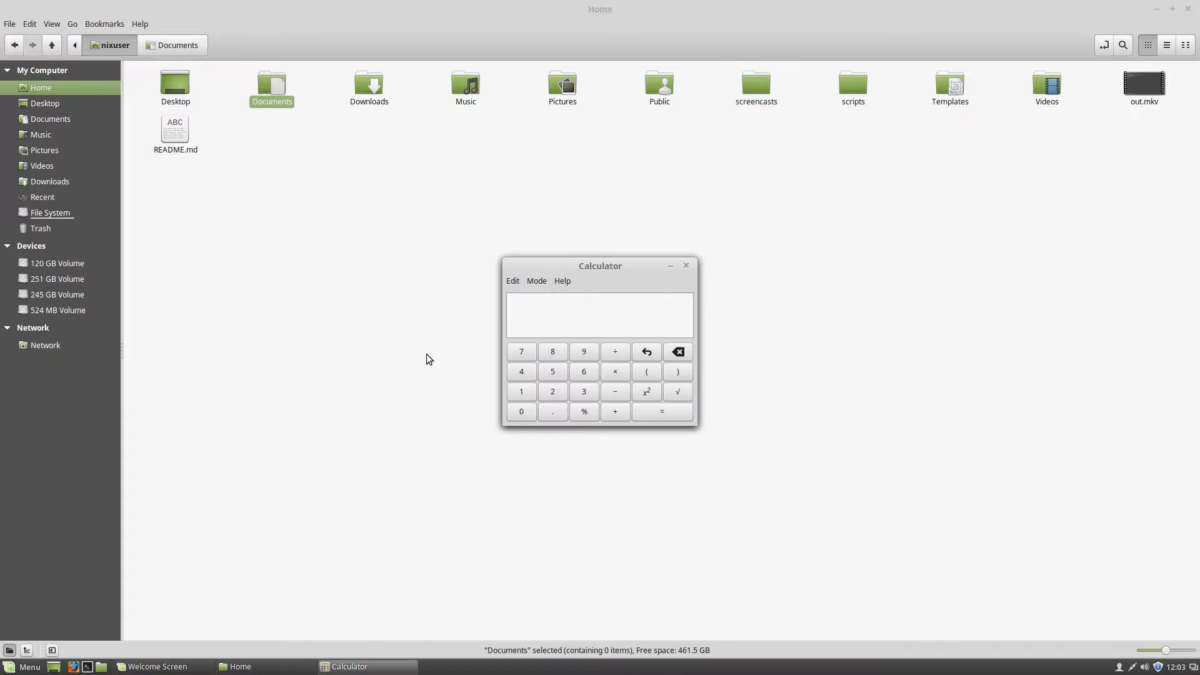
{"action": "left_click", "coordinate": [689, 268]}
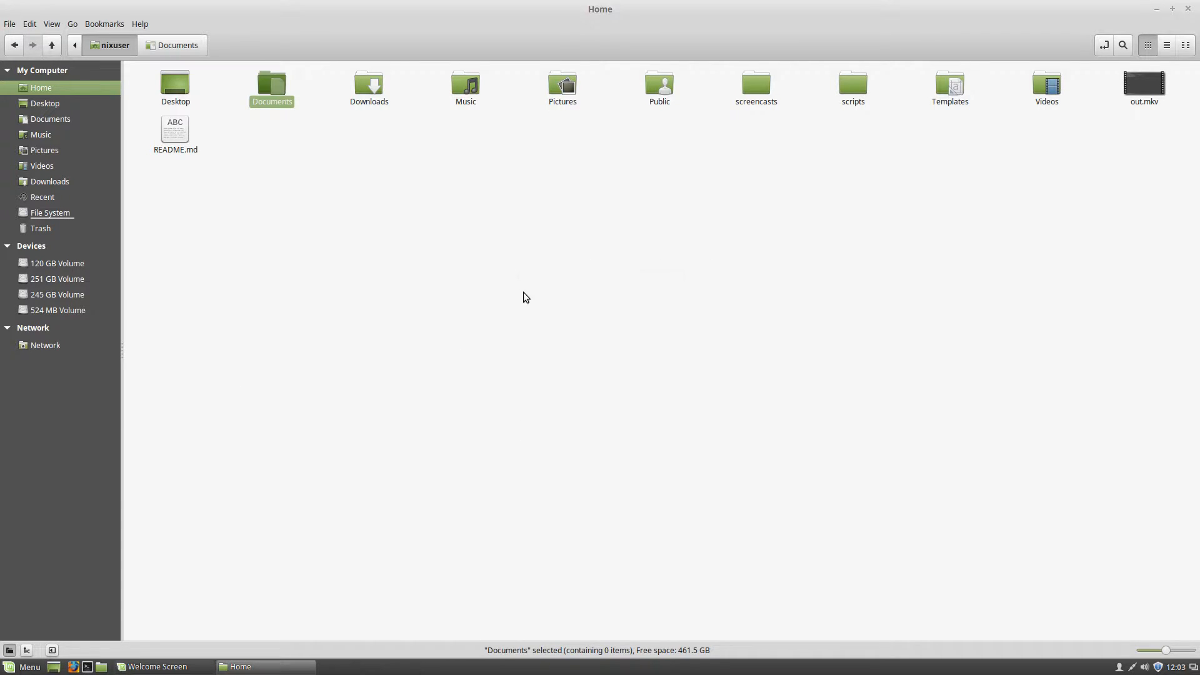
{"action": "left_click", "coordinate": [20, 666]}
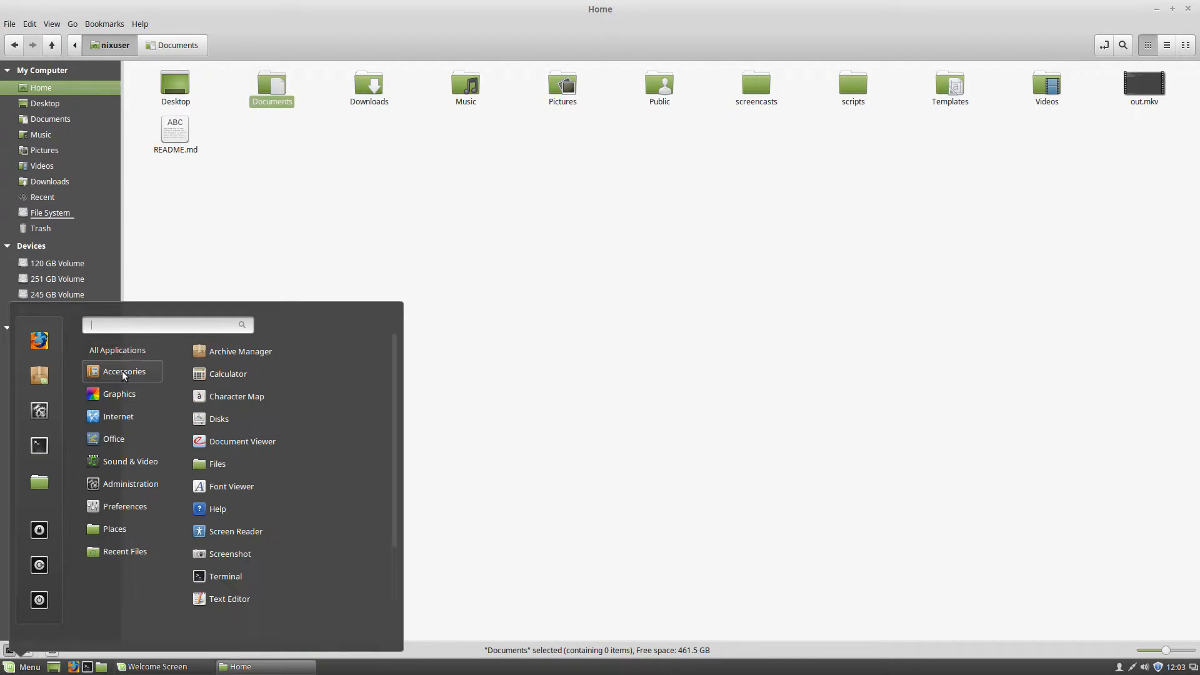
{"action": "left_click", "coordinate": [211, 418]}
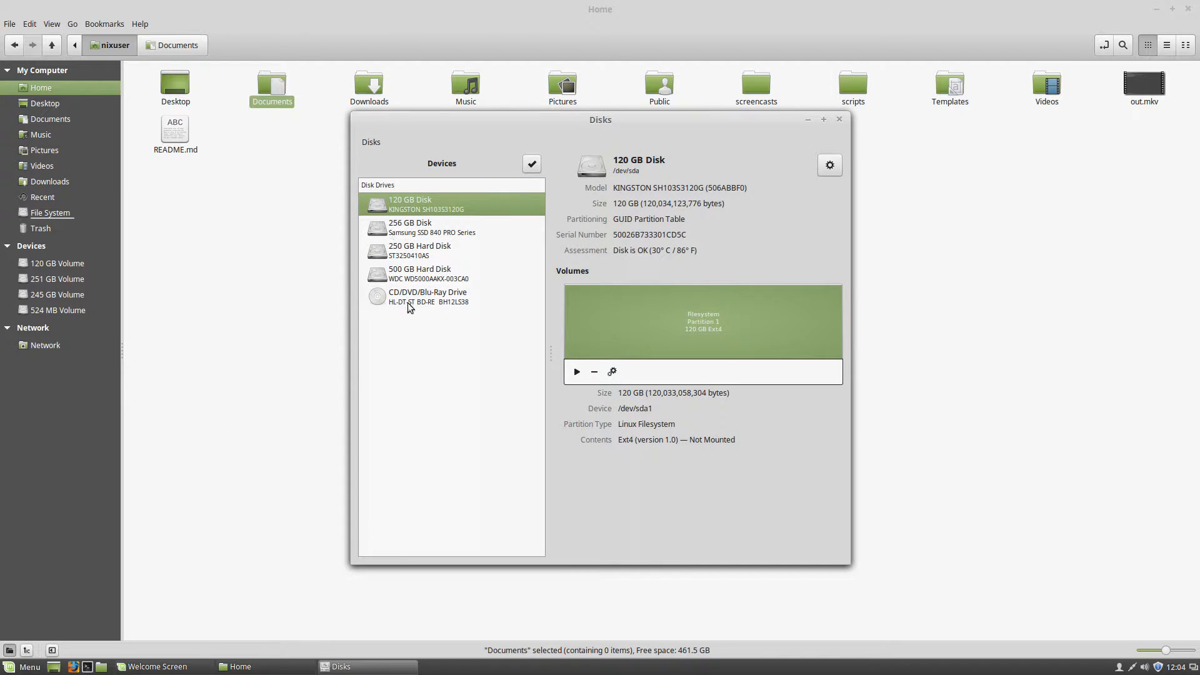
{"action": "left_click", "coordinate": [825, 167]}
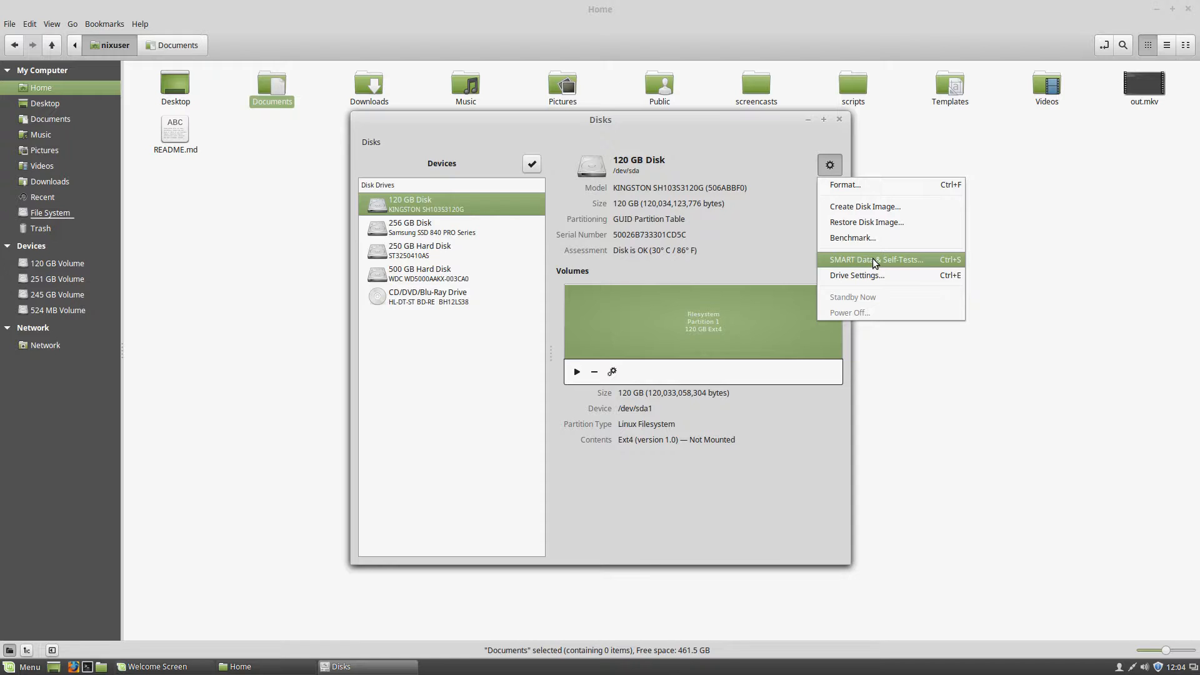
{"action": "left_click", "coordinate": [425, 330]}
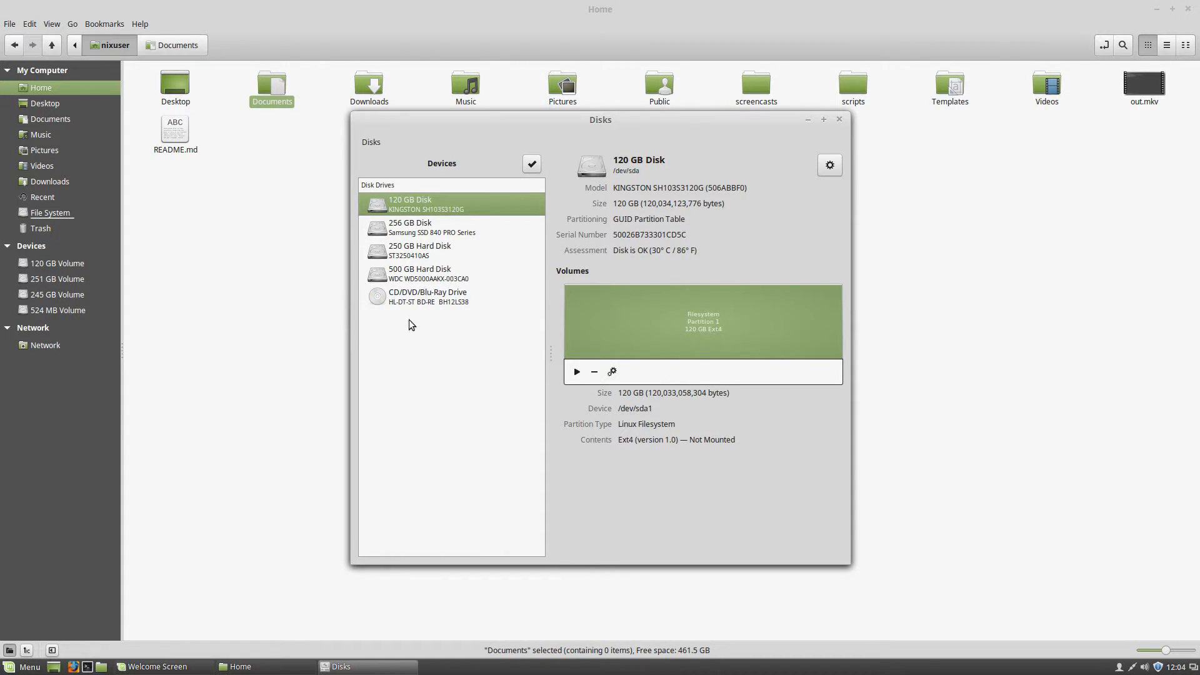
{"action": "left_click", "coordinate": [838, 120]}
{"action": "left_click", "coordinate": [25, 666]}
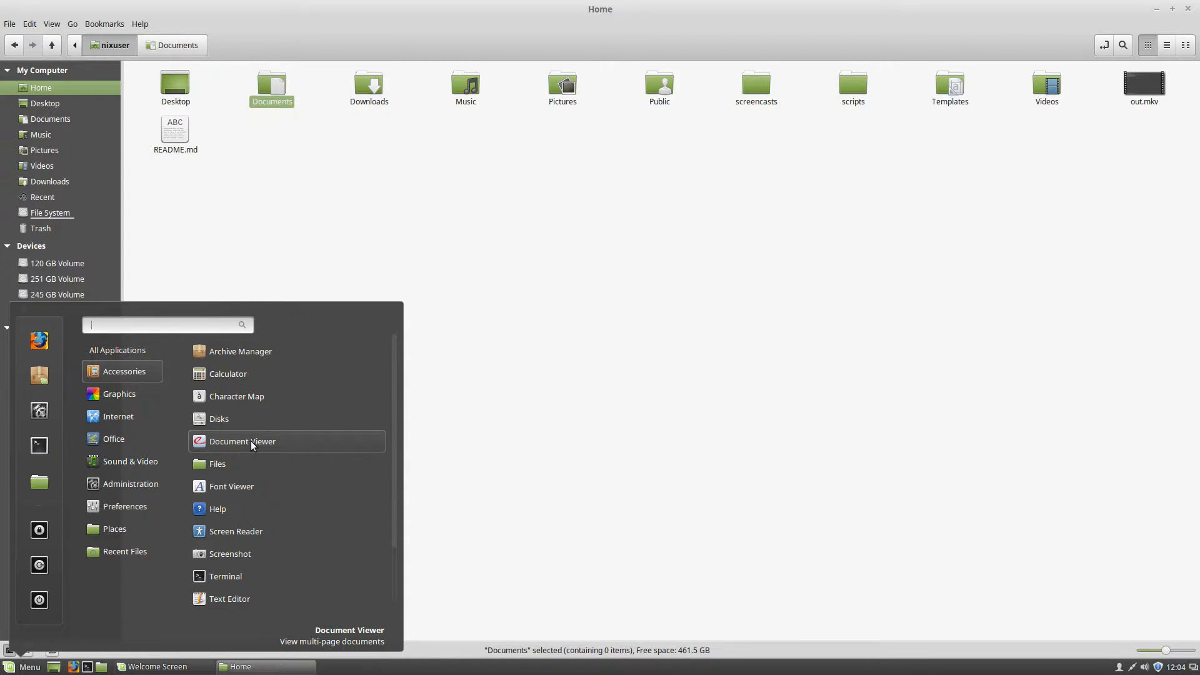
Launch Document Viewer, view its About information, then close it
{"action": "left_click", "coordinate": [249, 444]}
{"action": "left_click", "coordinate": [546, 160]}
{"action": "left_click", "coordinate": [556, 192]}
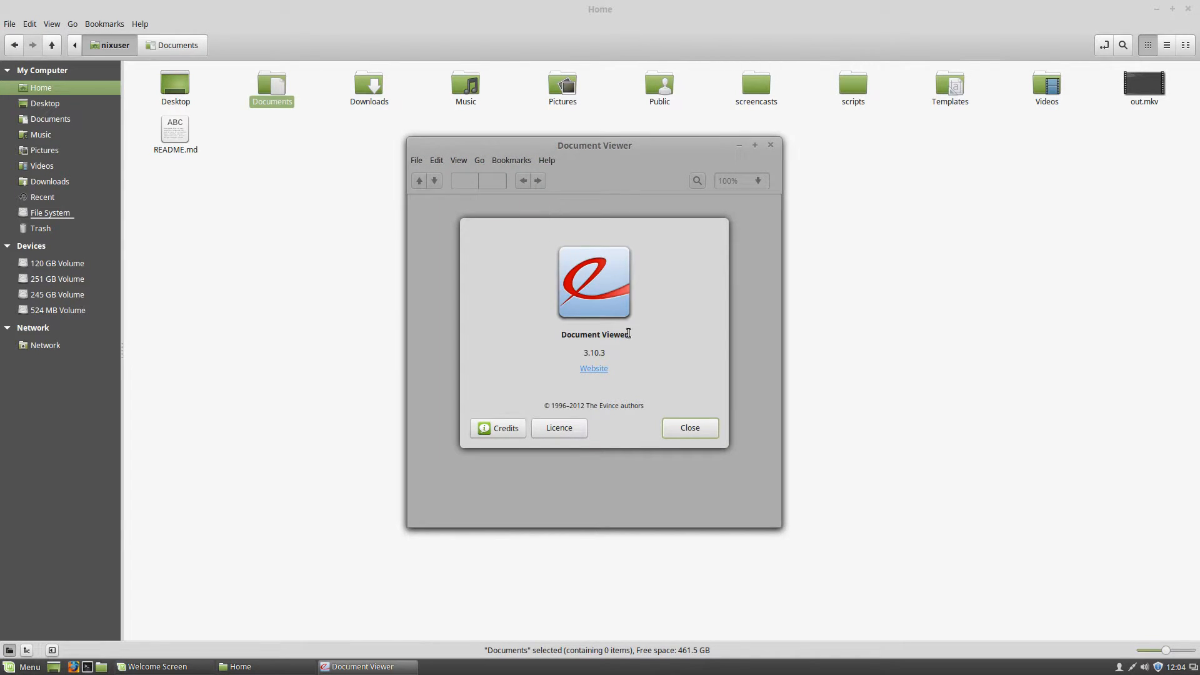
{"action": "left_click", "coordinate": [675, 428]}
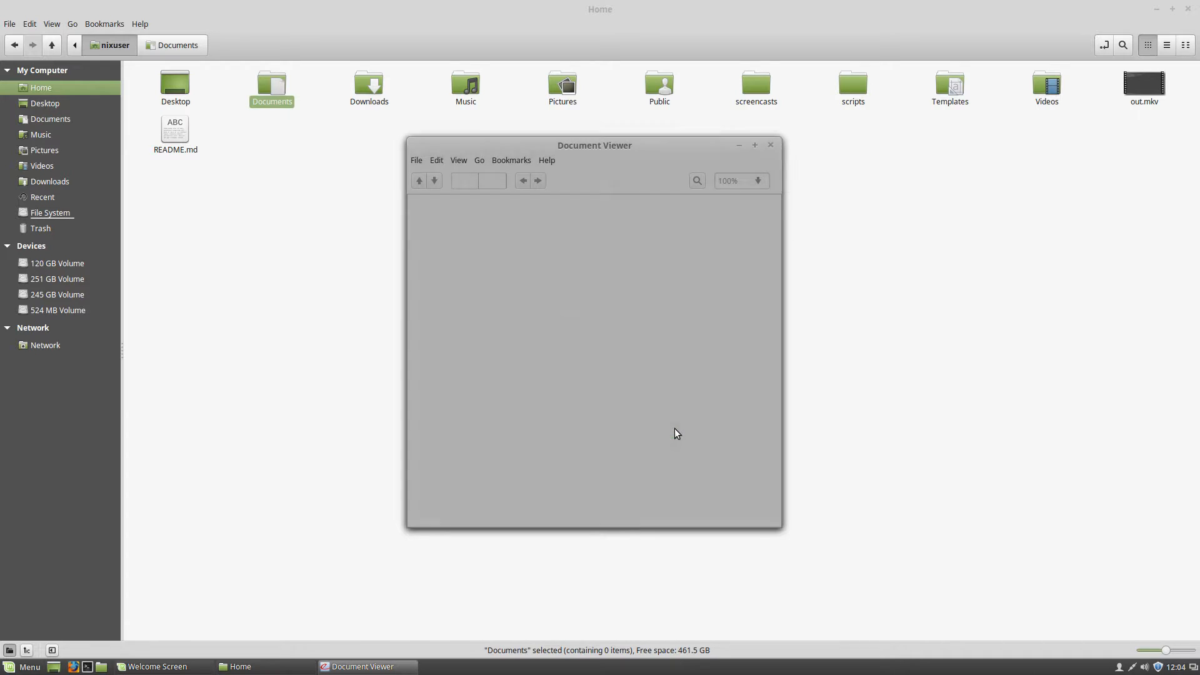
{"action": "left_click", "coordinate": [770, 146]}
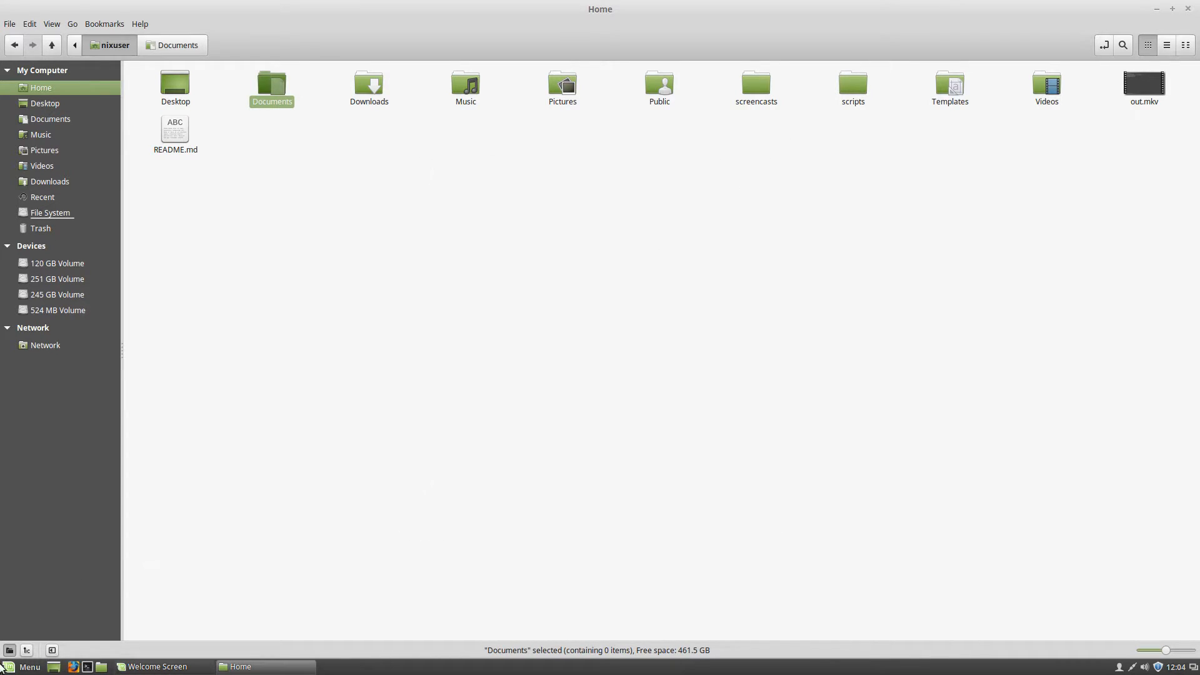
Open a new file manager window on the Home folder from the menu
{"action": "left_click", "coordinate": [25, 666]}
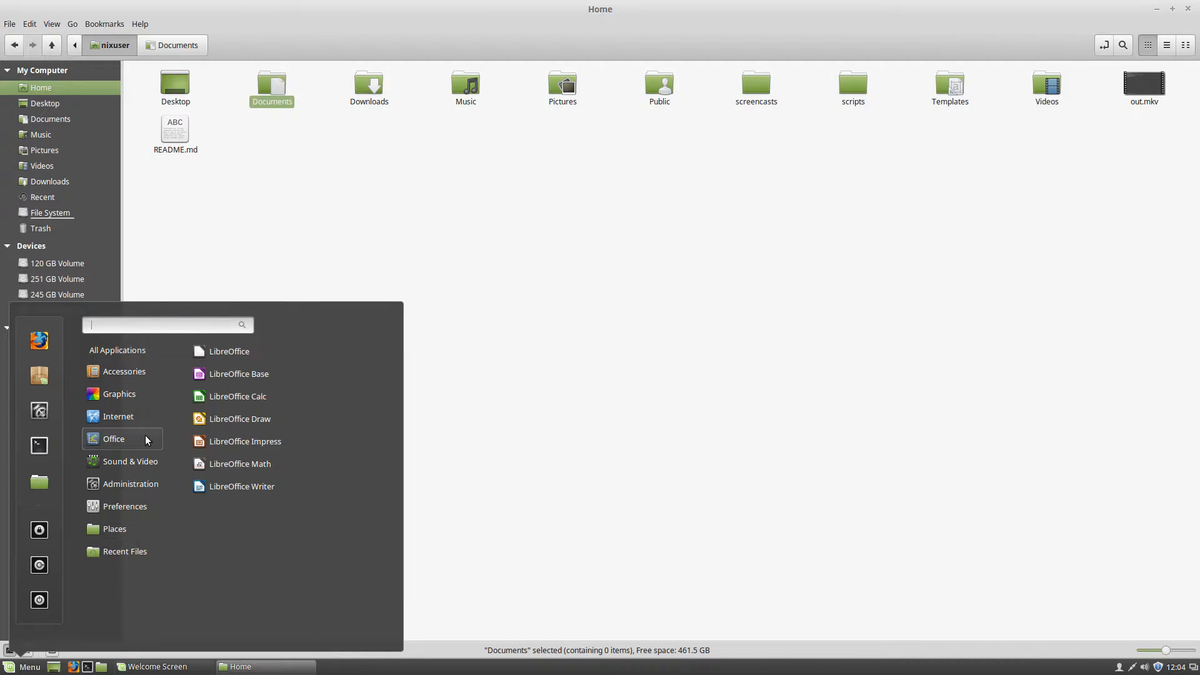
{"action": "mouse_move", "coordinate": [126, 395]}
{"action": "mouse_move", "coordinate": [130, 370]}
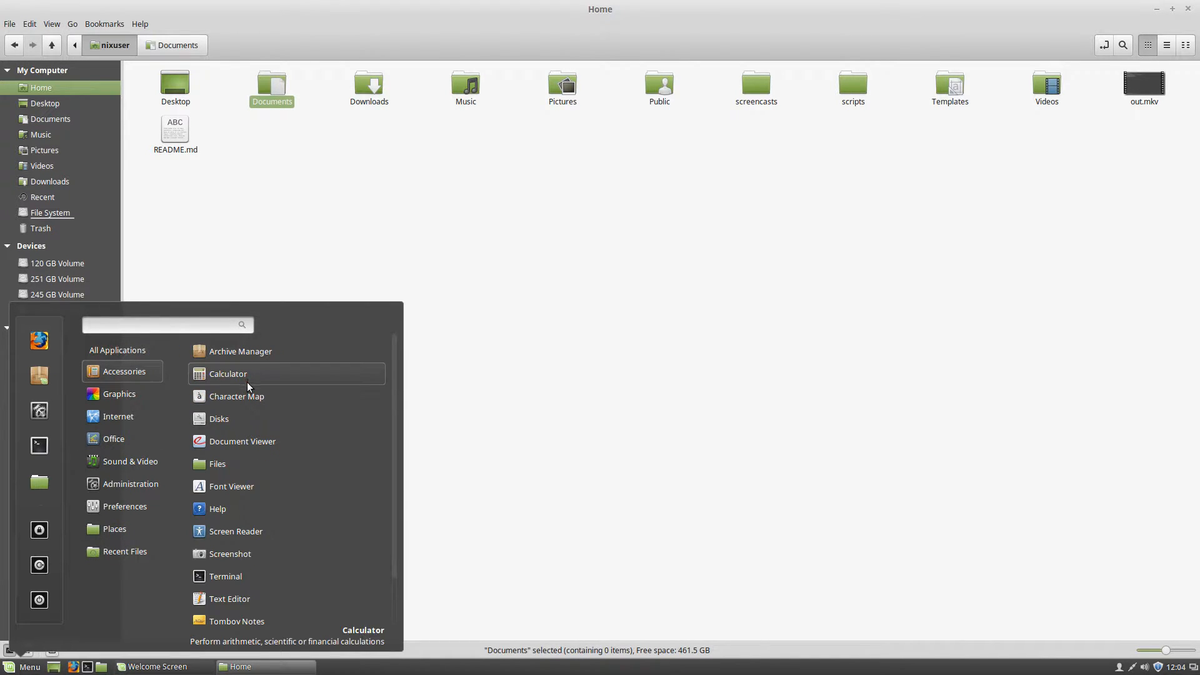
{"action": "left_click", "coordinate": [247, 464]}
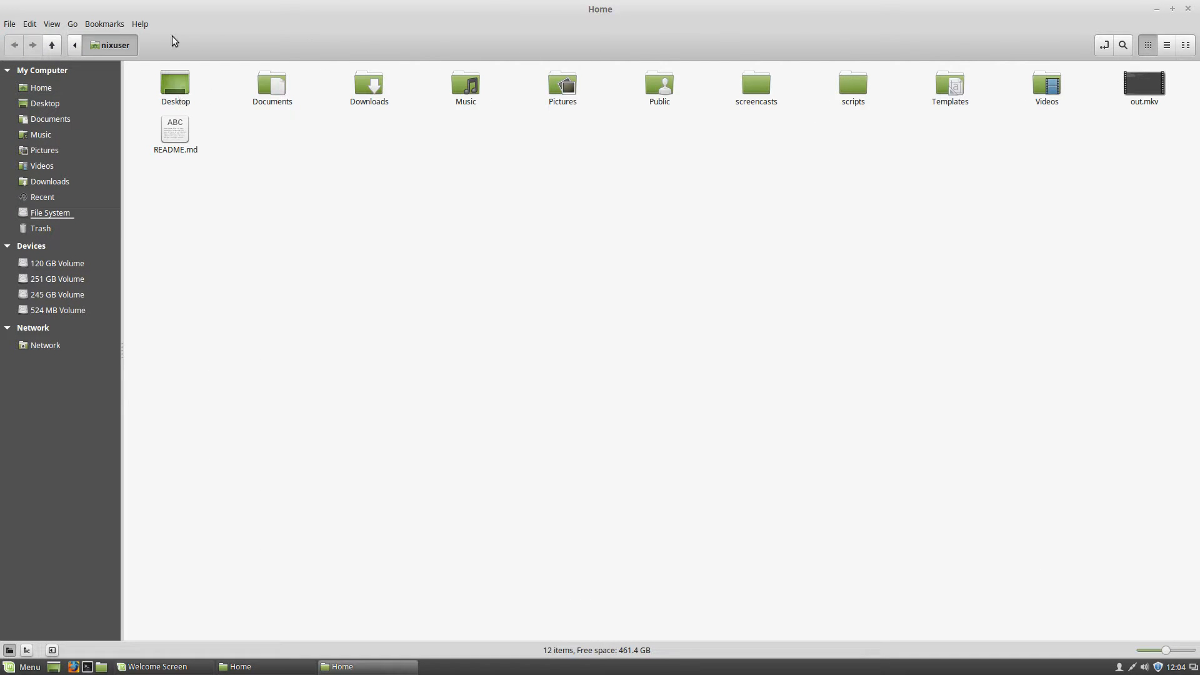
Check Nemo's version 2.8.6 in About, then close both Home windows
{"action": "left_click", "coordinate": [140, 24]}
{"action": "left_click", "coordinate": [159, 59]}
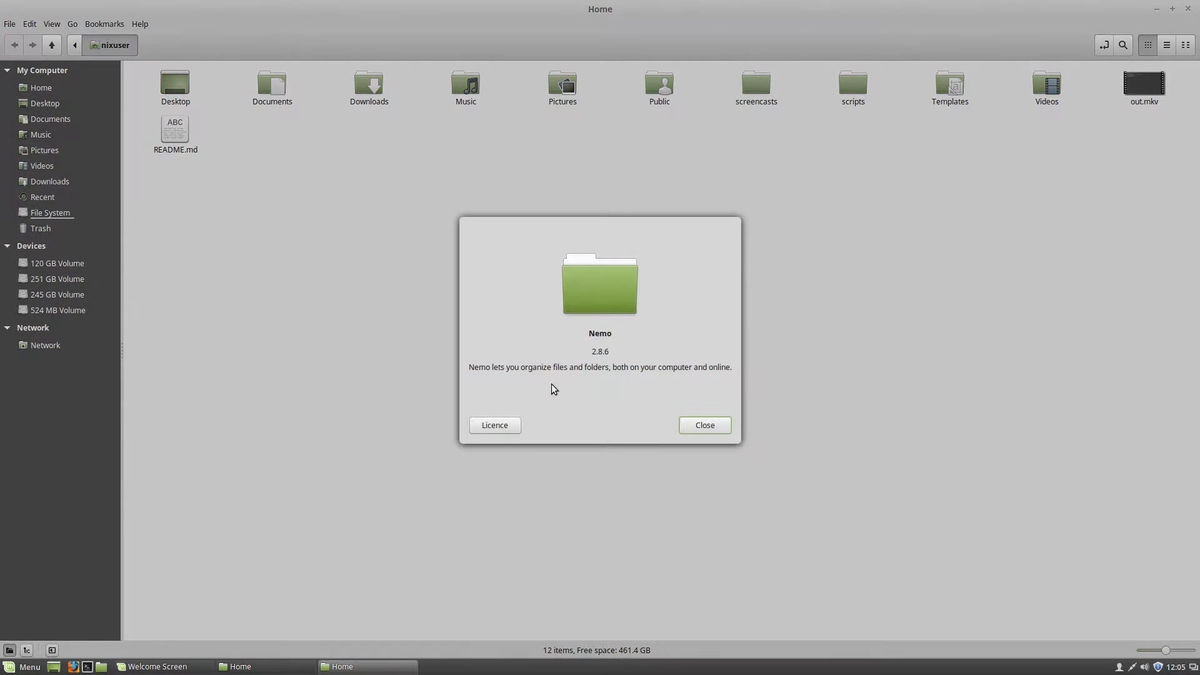
{"action": "left_click", "coordinate": [708, 431]}
{"action": "left_click", "coordinate": [1187, 8]}
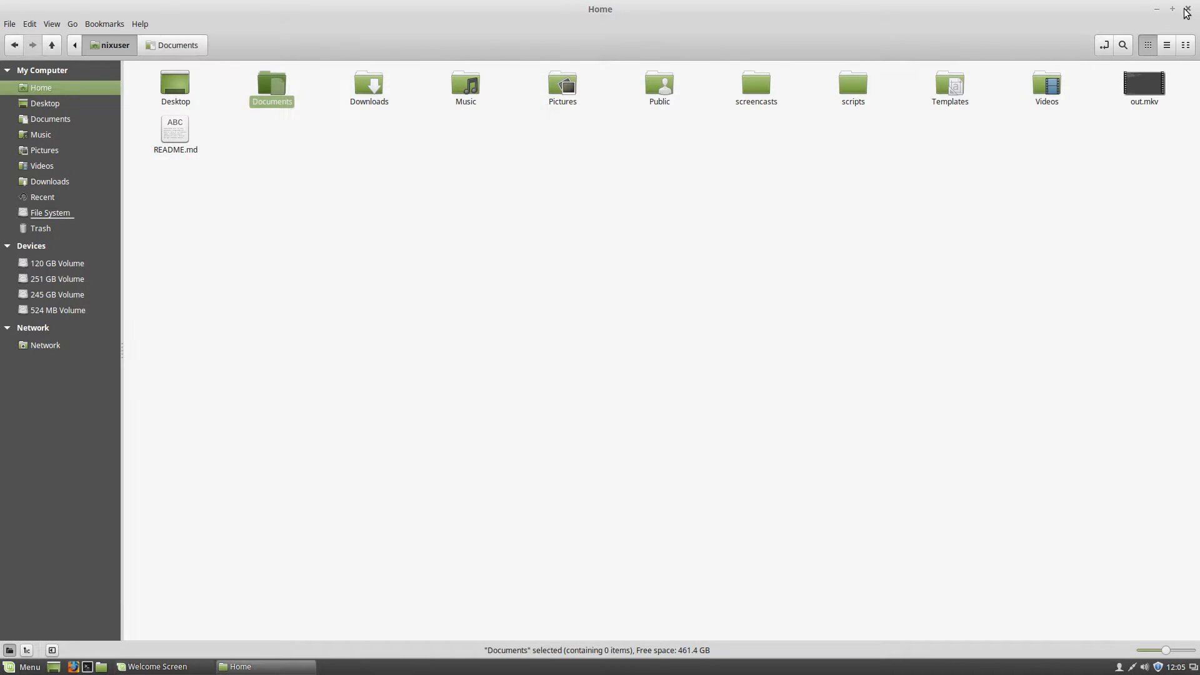
{"action": "left_click", "coordinate": [1187, 9]}
{"action": "left_click", "coordinate": [25, 667]}
{"action": "left_click", "coordinate": [576, 229]}
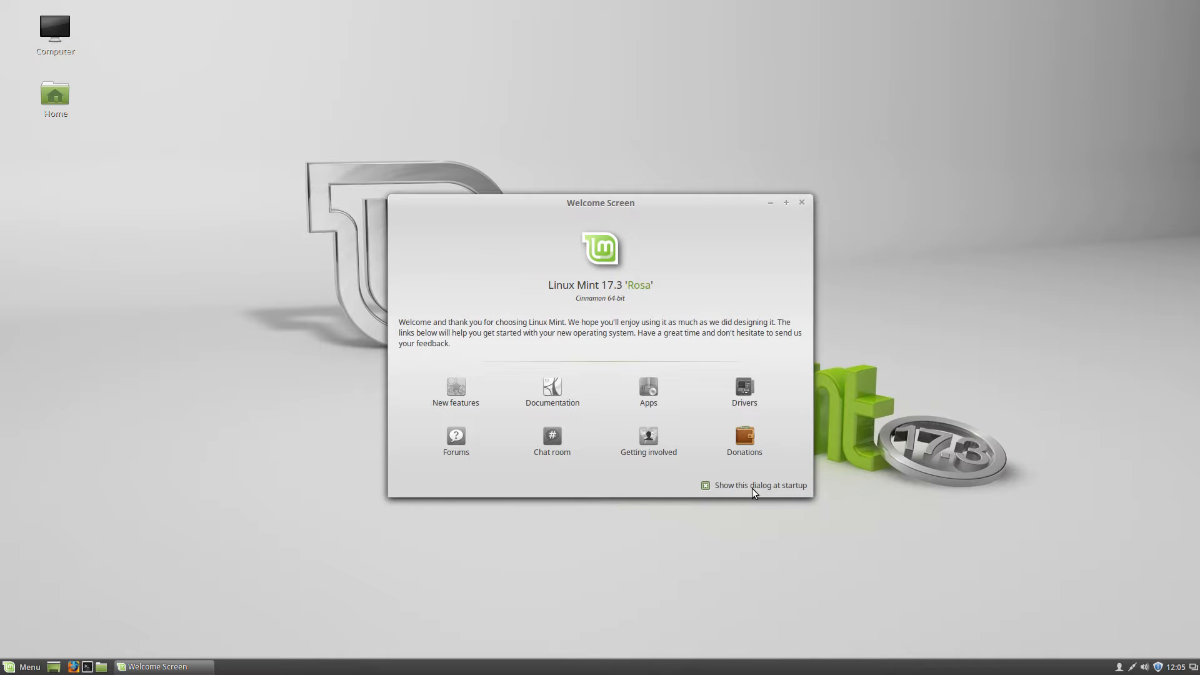
Disable 'Show this dialog at startup', close the Welcome Screen, and show Accessories in the menu
{"action": "left_click", "coordinate": [706, 485]}
{"action": "left_click", "coordinate": [802, 202]}
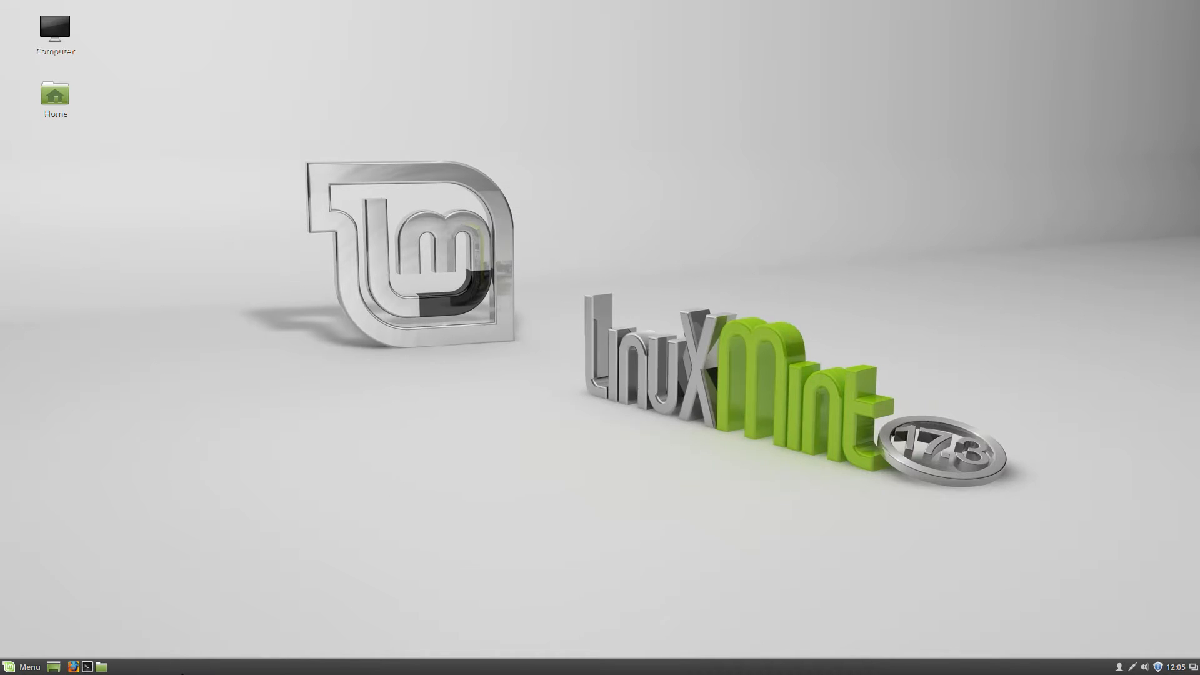
{"action": "left_click", "coordinate": [24, 666]}
{"action": "mouse_move", "coordinate": [130, 420]}
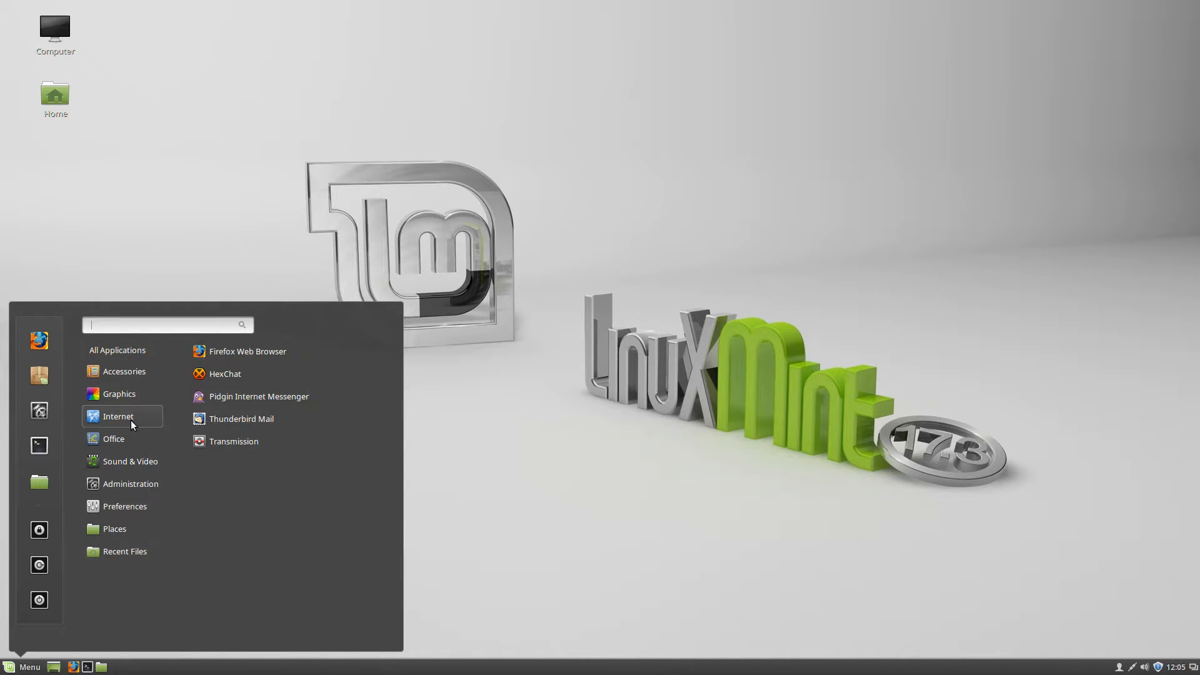
{"action": "mouse_move", "coordinate": [127, 375]}
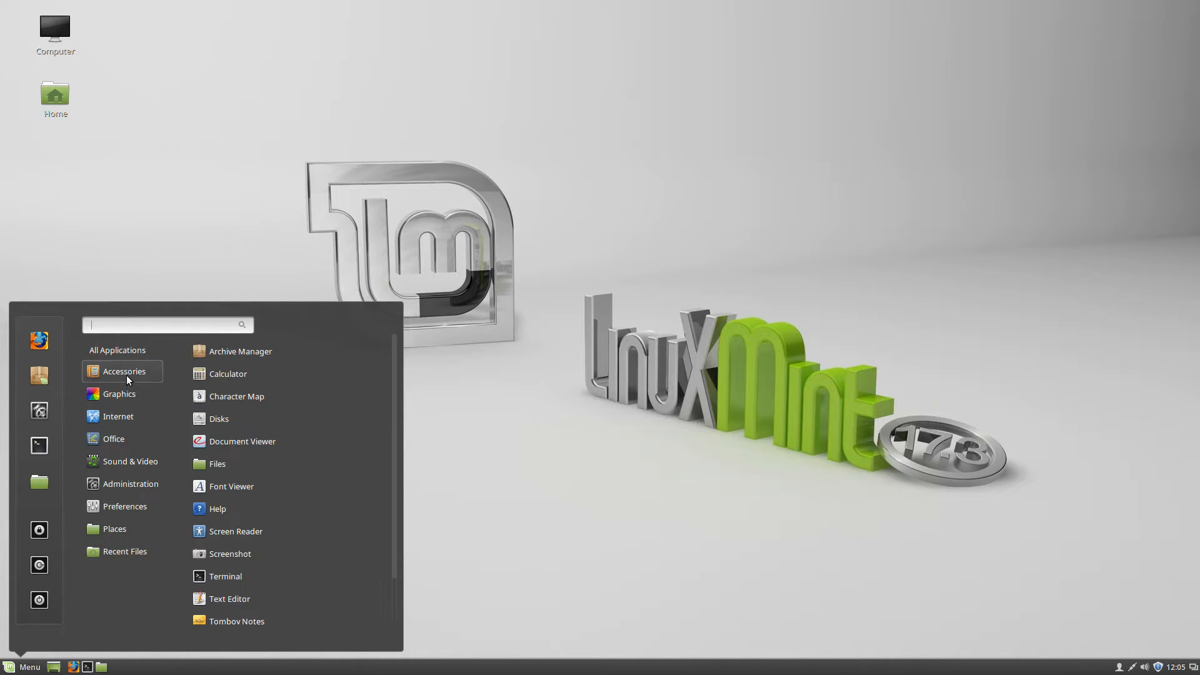
Launch a Terminal, move and close it, then launch a fresh Terminal
{"action": "left_click", "coordinate": [223, 578]}
{"action": "left_click_drag", "start_coordinate": [693, 204], "coordinate": [584, 169]}
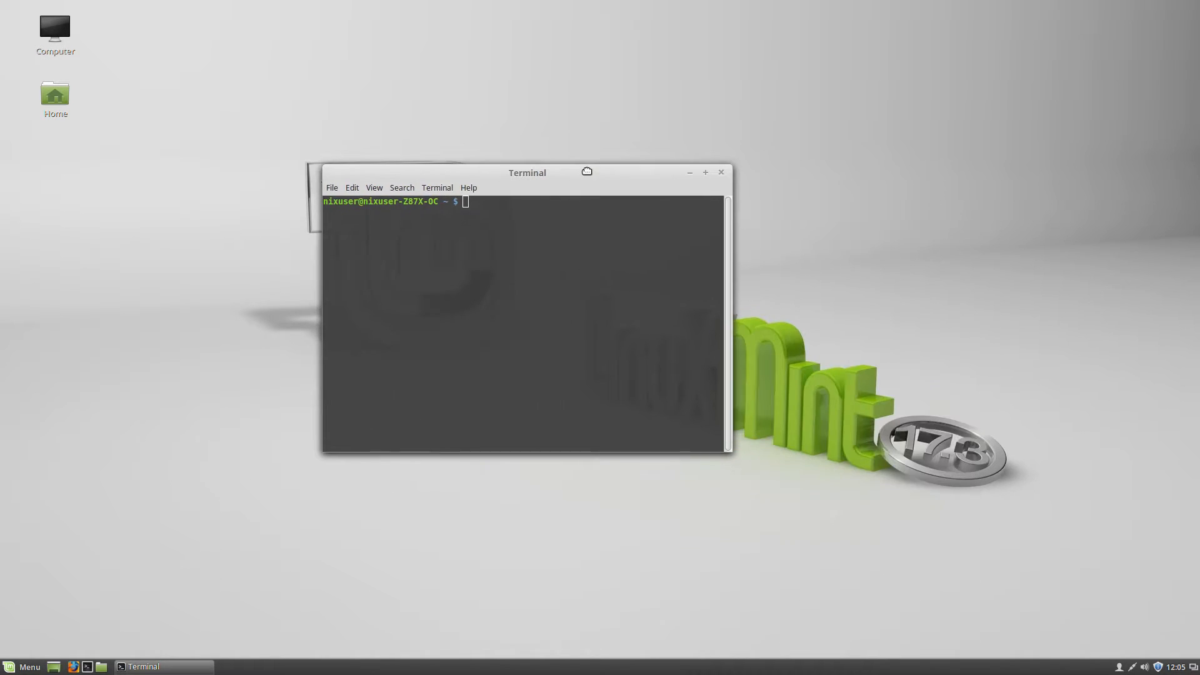
{"action": "left_click", "coordinate": [722, 173]}
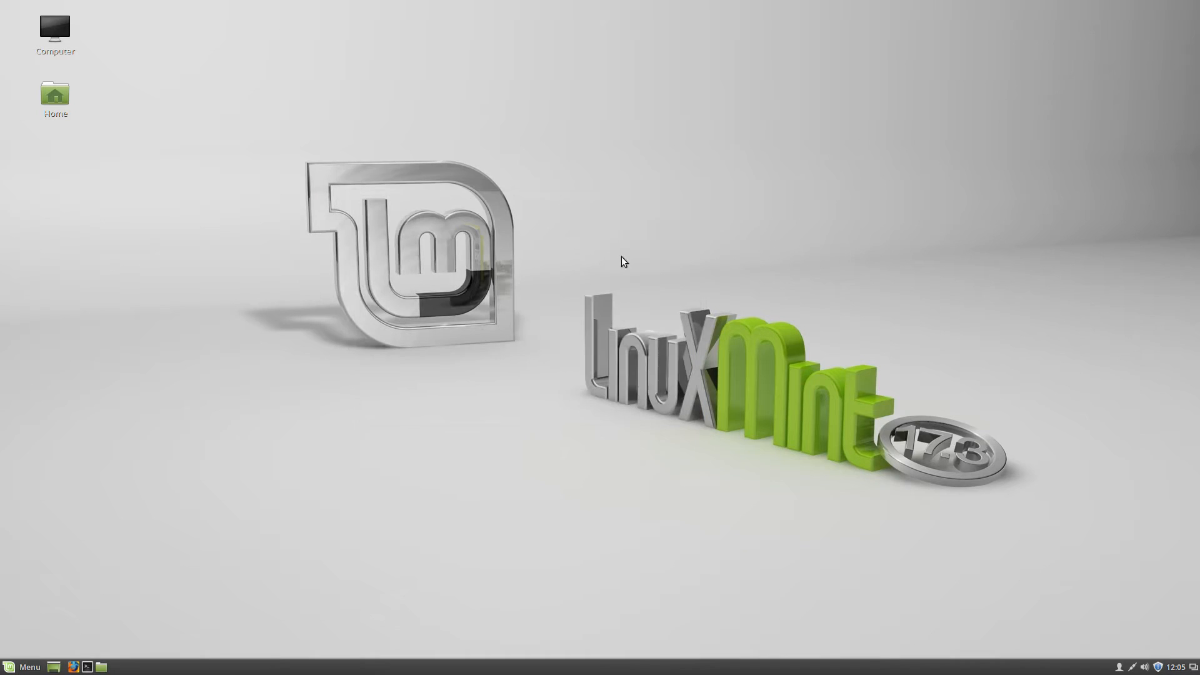
{"action": "left_click", "coordinate": [25, 667]}
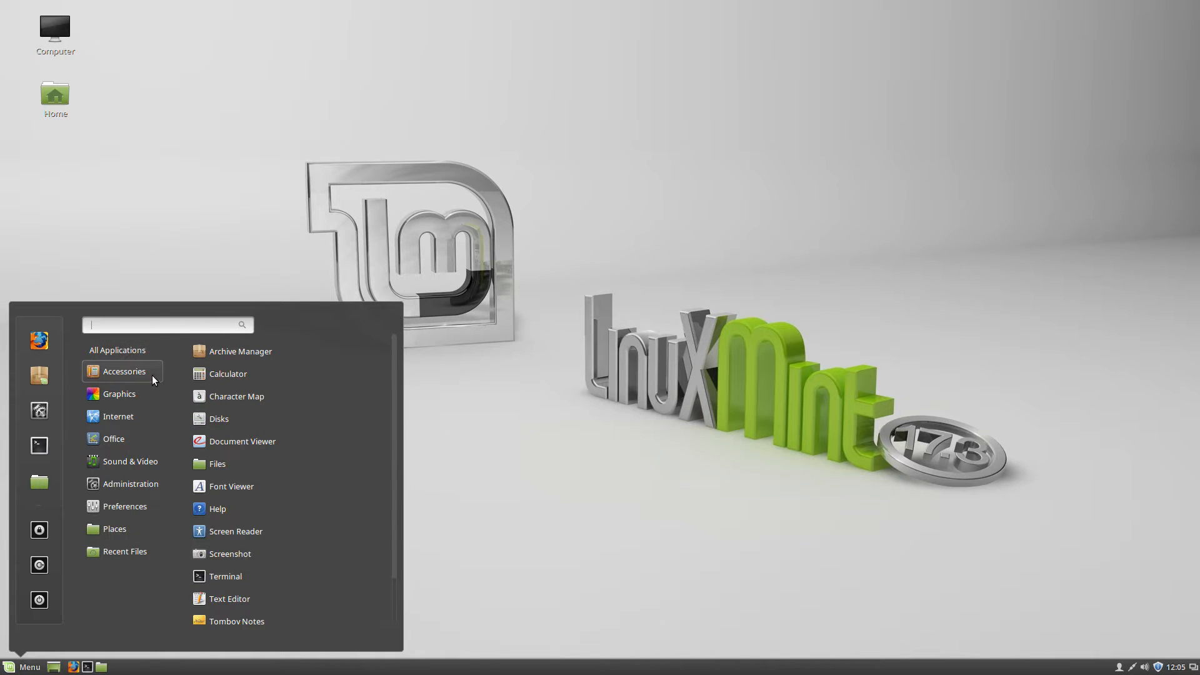
{"action": "left_click", "coordinate": [220, 572]}
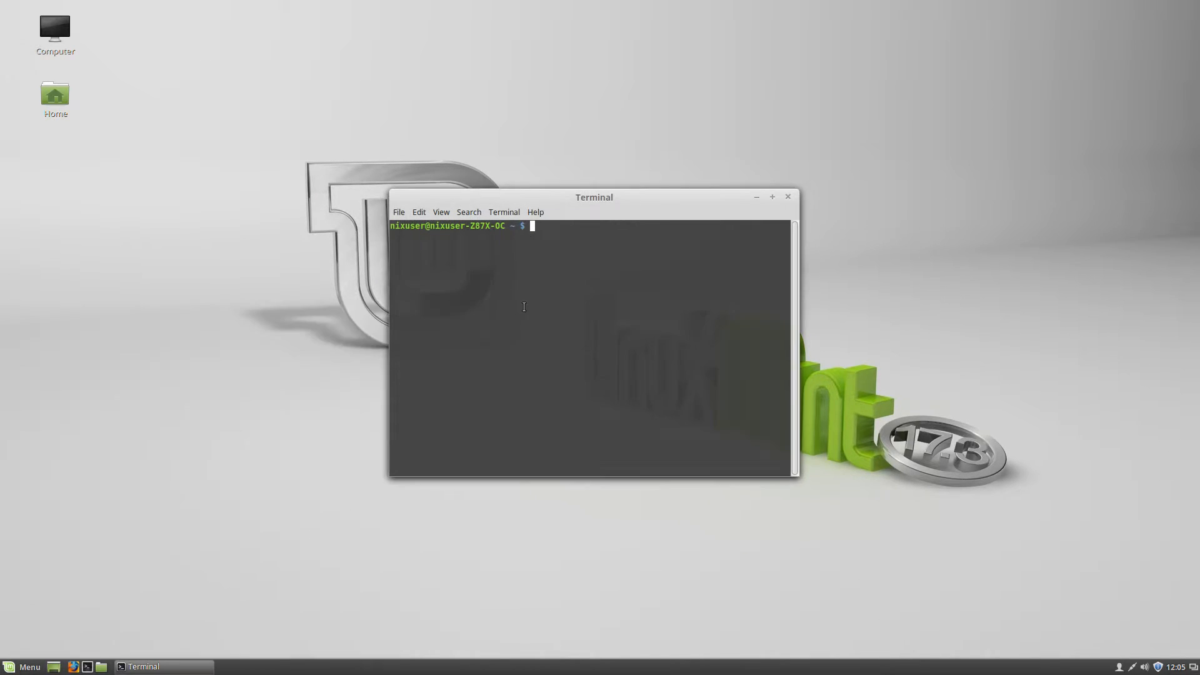
Run uname -a and select the kernel version 3.19.0-32-generic in the output
{"action": "type", "text": "unasme -"}
{"action": "key", "text": "BackSpace"}
{"action": "key", "text": "BackSpace"}
{"action": "key", "text": "BackSpace"}
{"action": "key", "text": "BackSpace"}
{"action": "key", "text": "BackSpace"}
{"action": "type", "text": "me -a"}
{"action": "key", "text": "Return"}
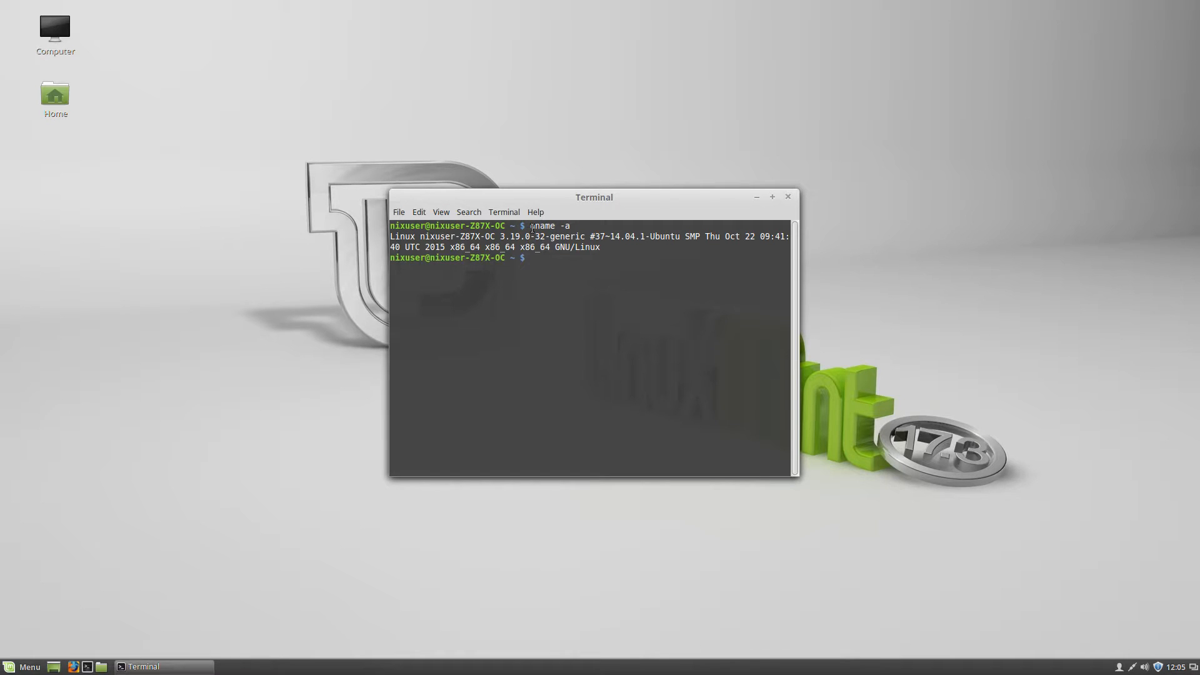
{"action": "left_click_drag", "start_coordinate": [500, 236], "coordinate": [586, 236]}
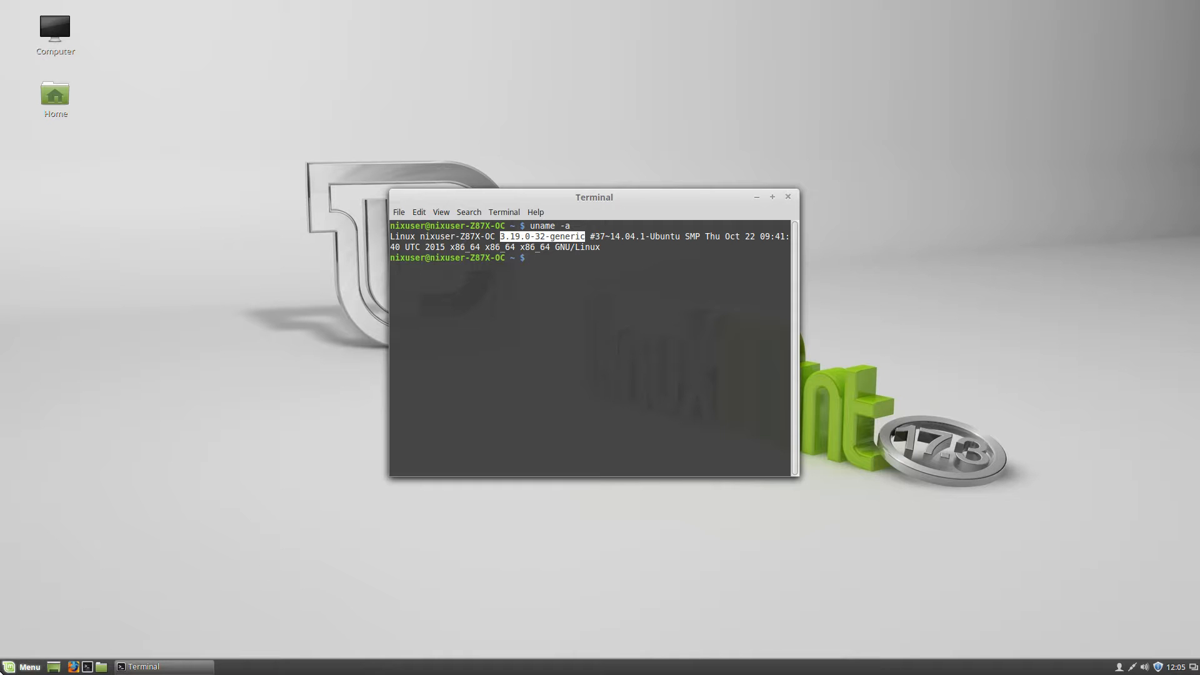
{"action": "left_click", "coordinate": [22, 668]}
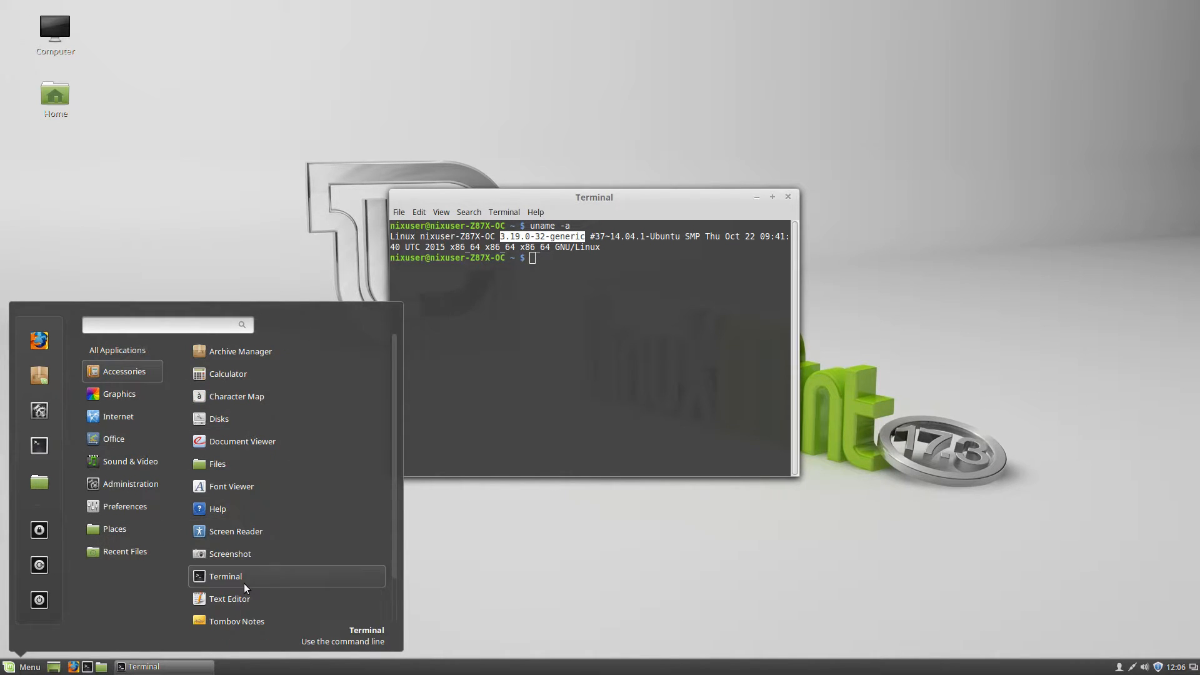
Launch gThumb from Graphics, opening on the empty Pictures folder
{"action": "scroll", "coordinate": [244, 583], "scroll_direction": "down", "scroll_amount": 1}
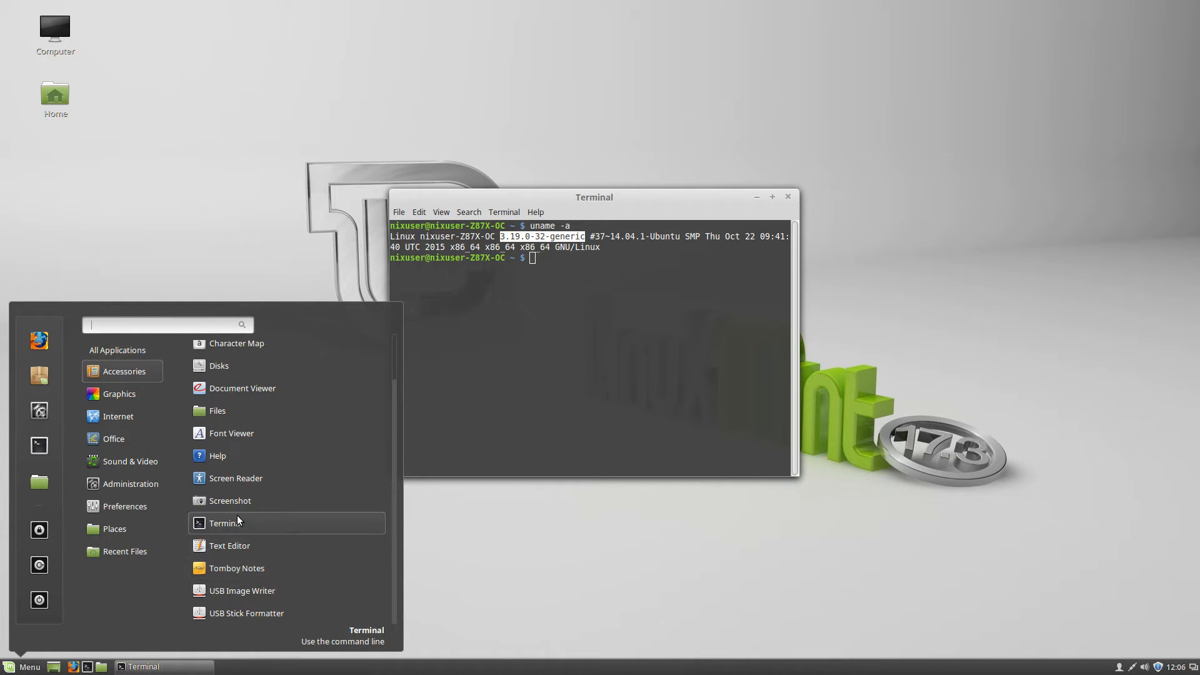
{"action": "mouse_move", "coordinate": [105, 396]}
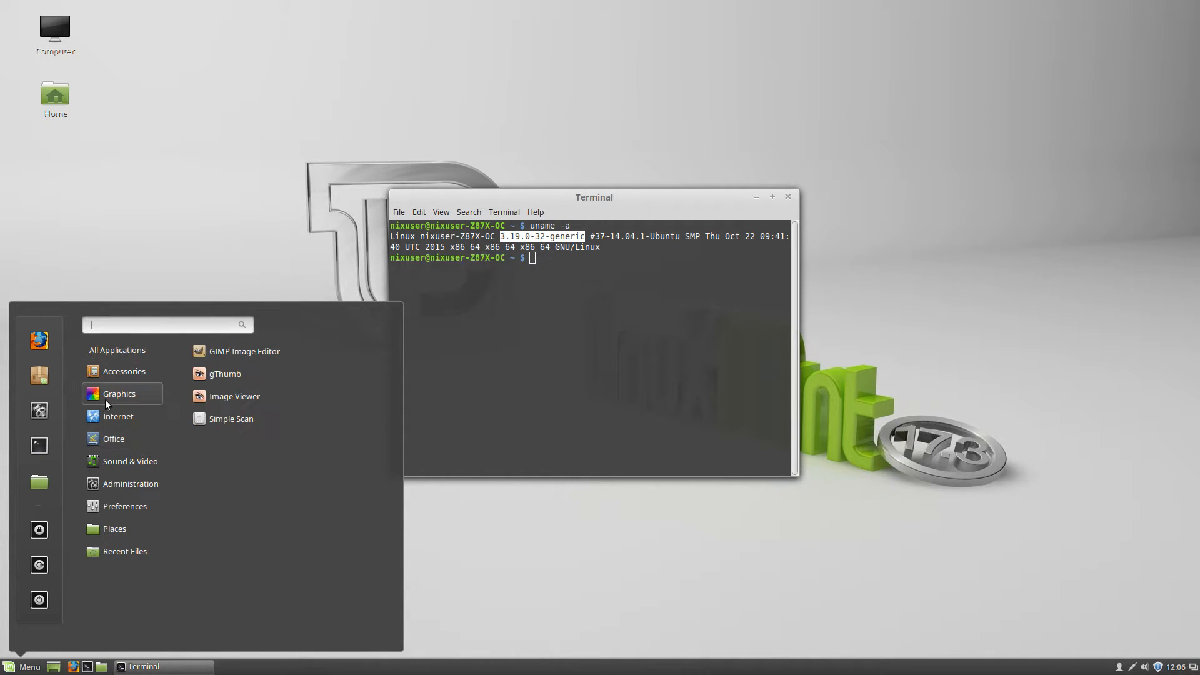
{"action": "left_click", "coordinate": [227, 377]}
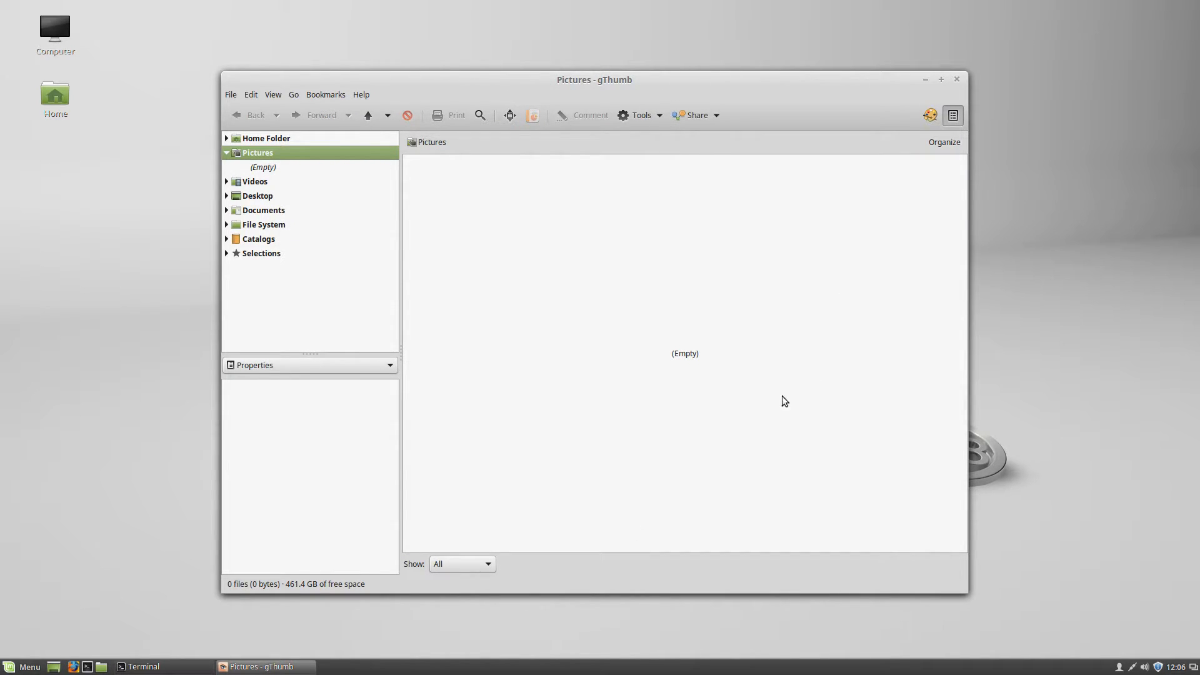
Close gThumb and show the Office apps list: LibreOffice Base, Calc, Draw, Impress, Math, Writer
{"action": "left_click", "coordinate": [957, 79]}
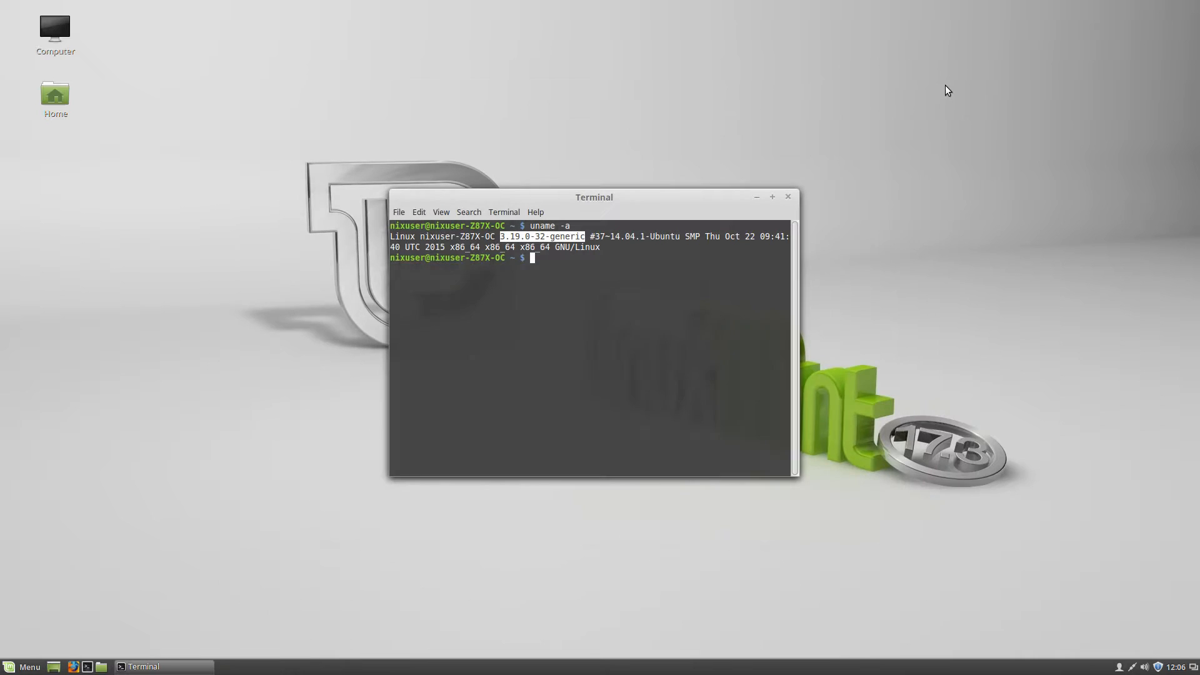
{"action": "left_click", "coordinate": [25, 667]}
{"action": "mouse_move", "coordinate": [162, 390]}
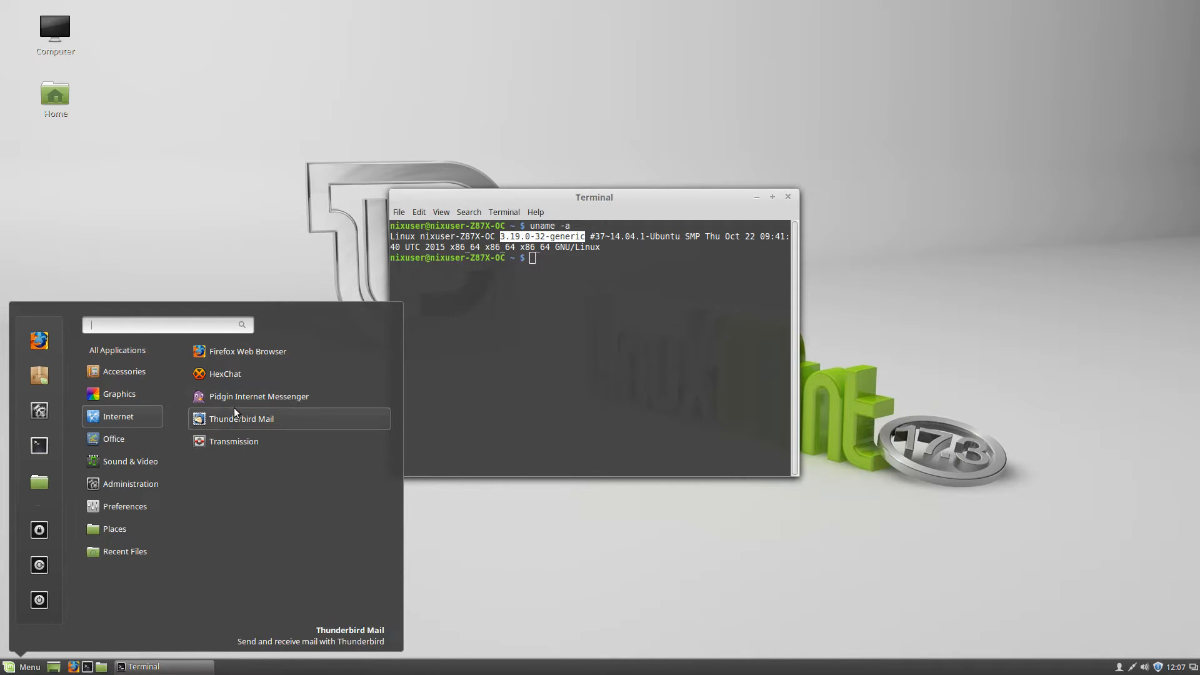
{"action": "mouse_move", "coordinate": [157, 437]}
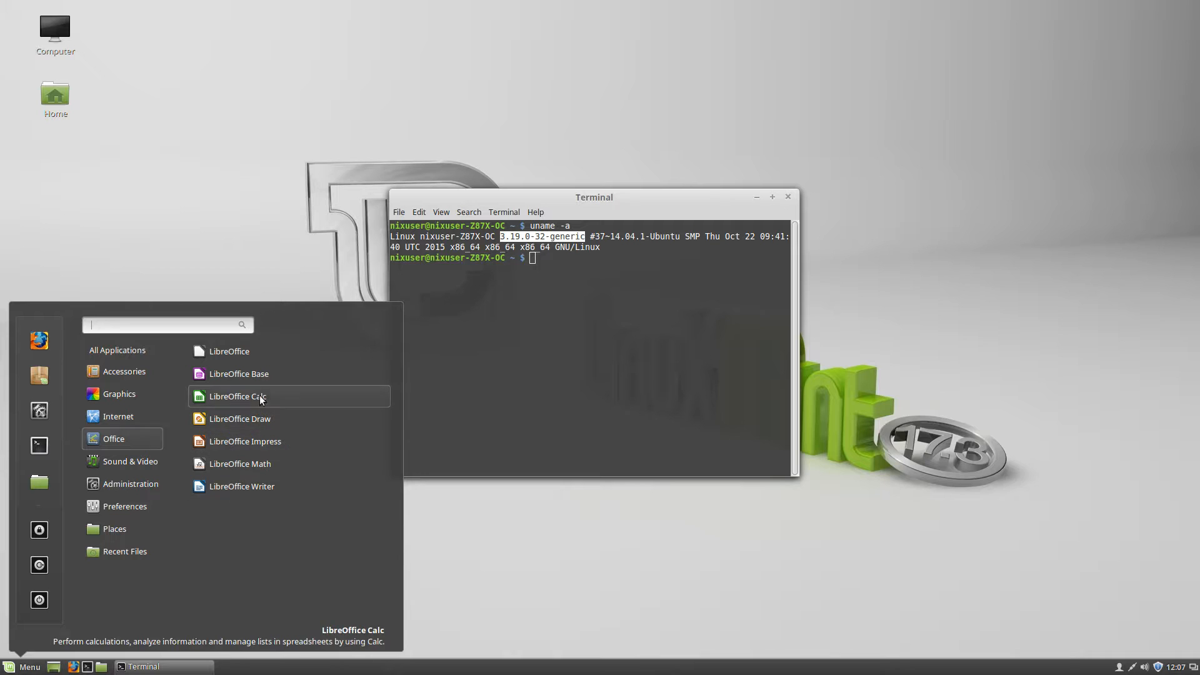
Open a blank LibreOffice Writer Untitled 1 document, close it, and reopen the menu
{"action": "left_click", "coordinate": [242, 485]}
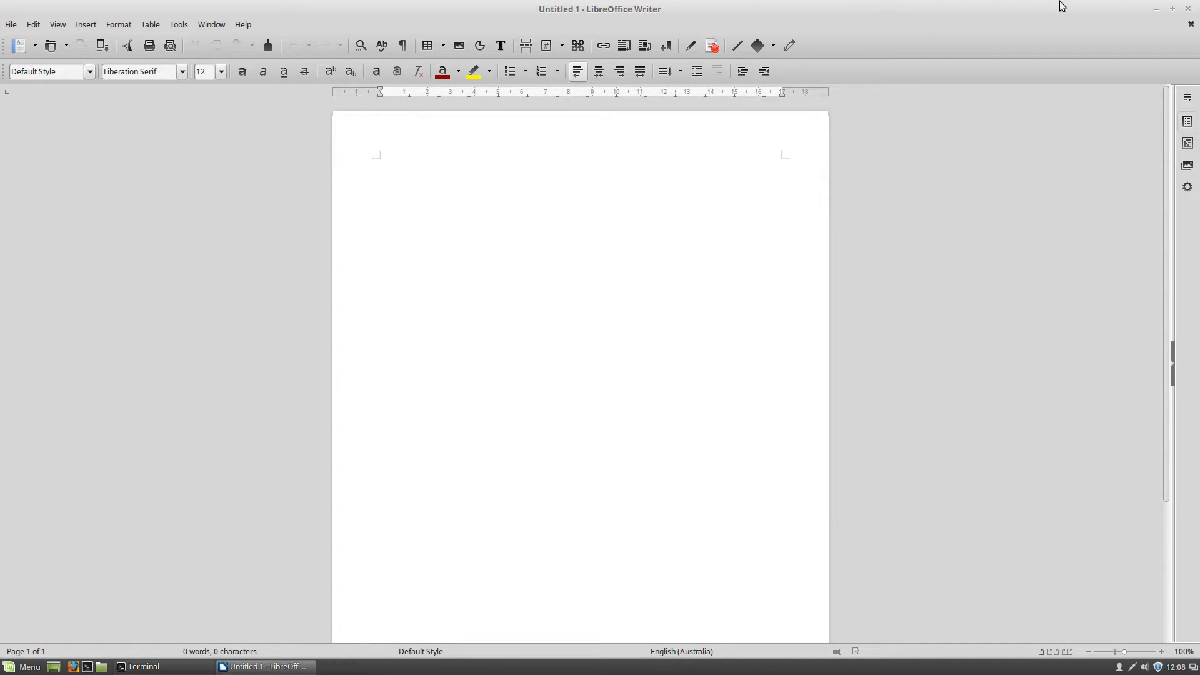
{"action": "left_click", "coordinate": [1188, 9]}
{"action": "left_click", "coordinate": [15, 667]}
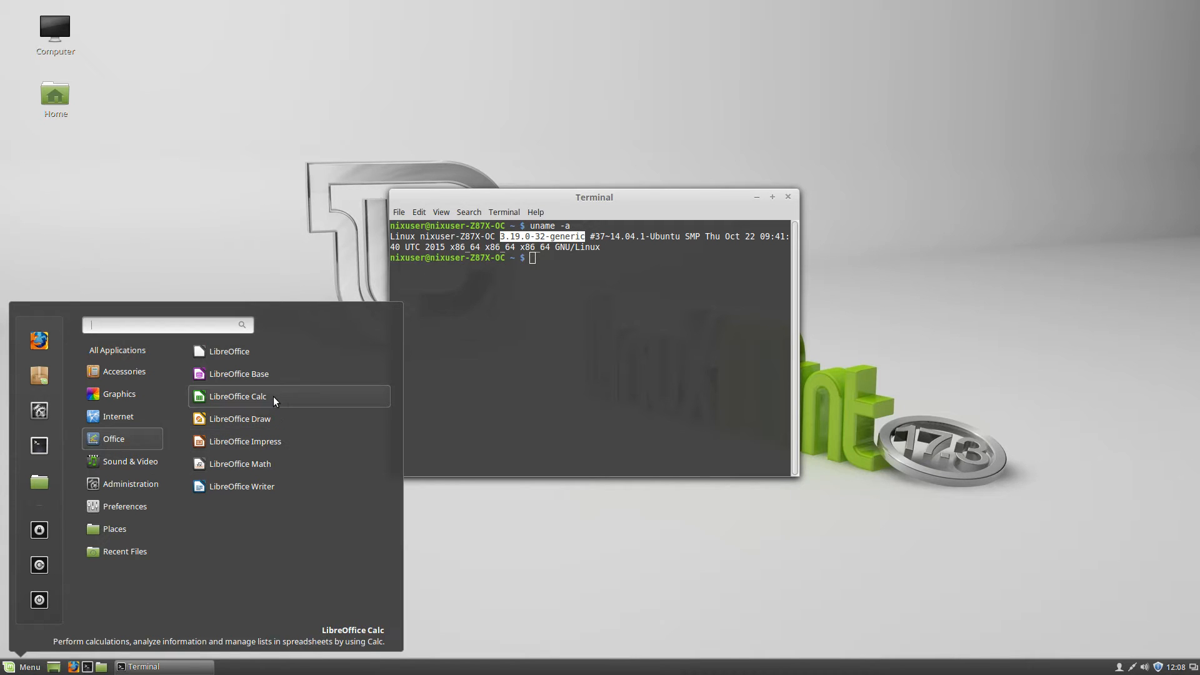
Open a blank LibreOffice Calc Untitled 1 spreadsheet and close it again
{"action": "left_click", "coordinate": [273, 397]}
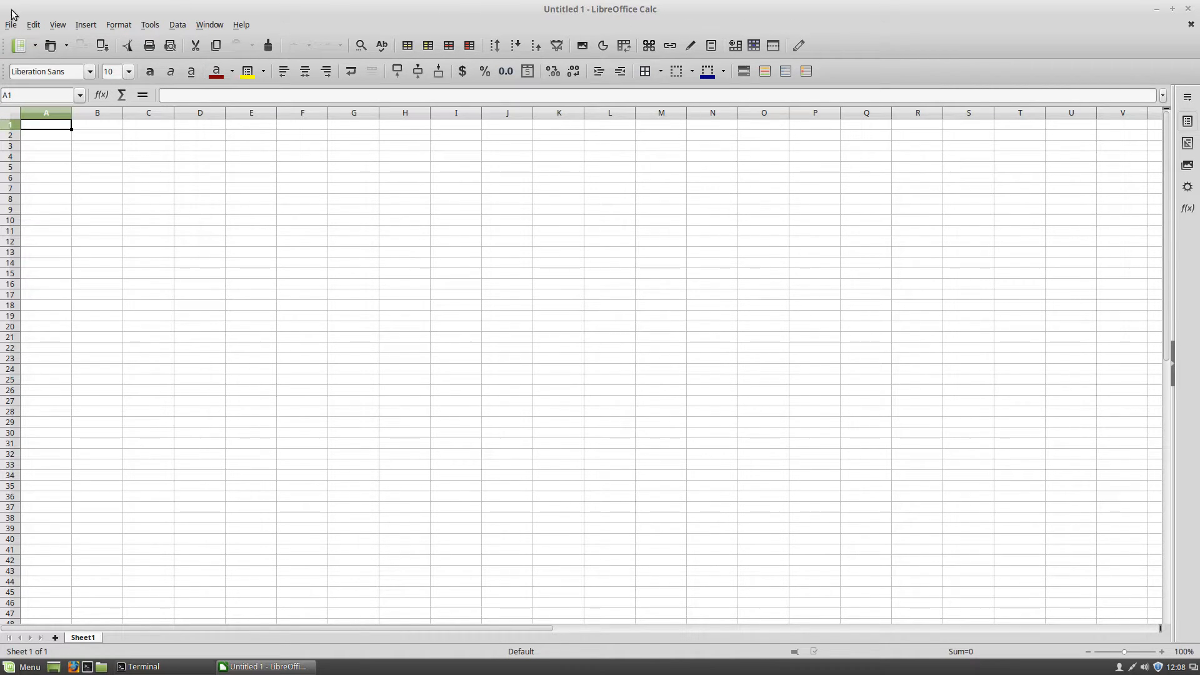
{"action": "left_click", "coordinate": [1188, 8]}
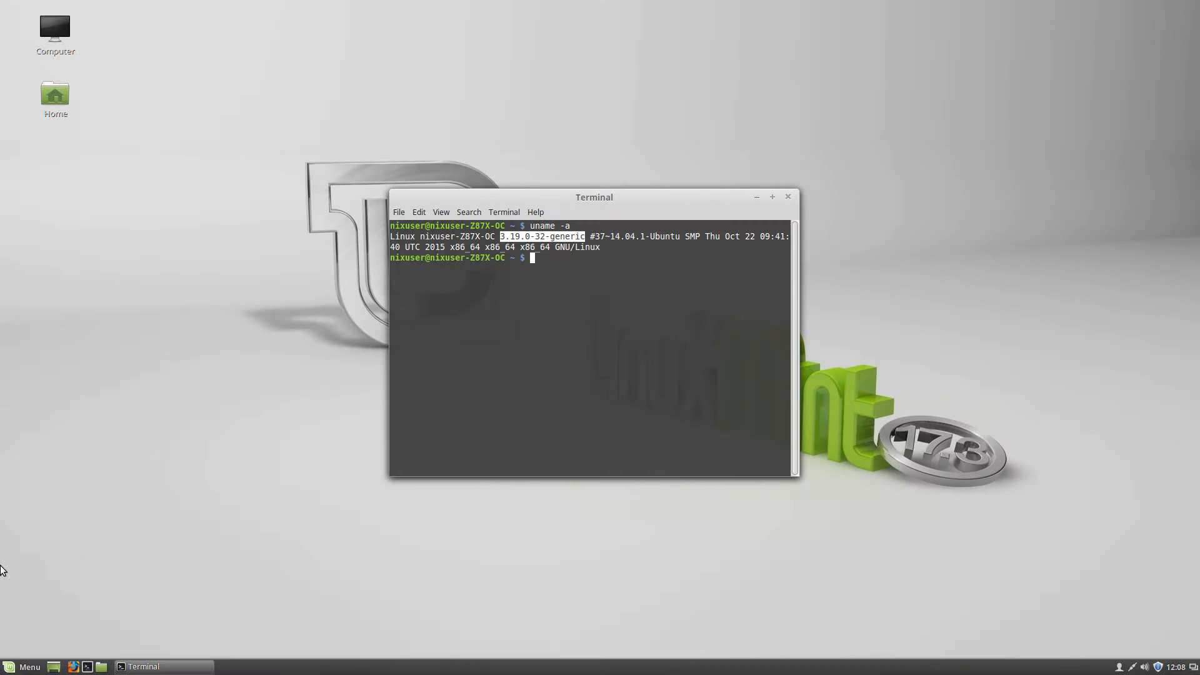
Launch Brasero from Sound & Video to show its new-project choices and empty recent list
{"action": "left_click", "coordinate": [25, 666]}
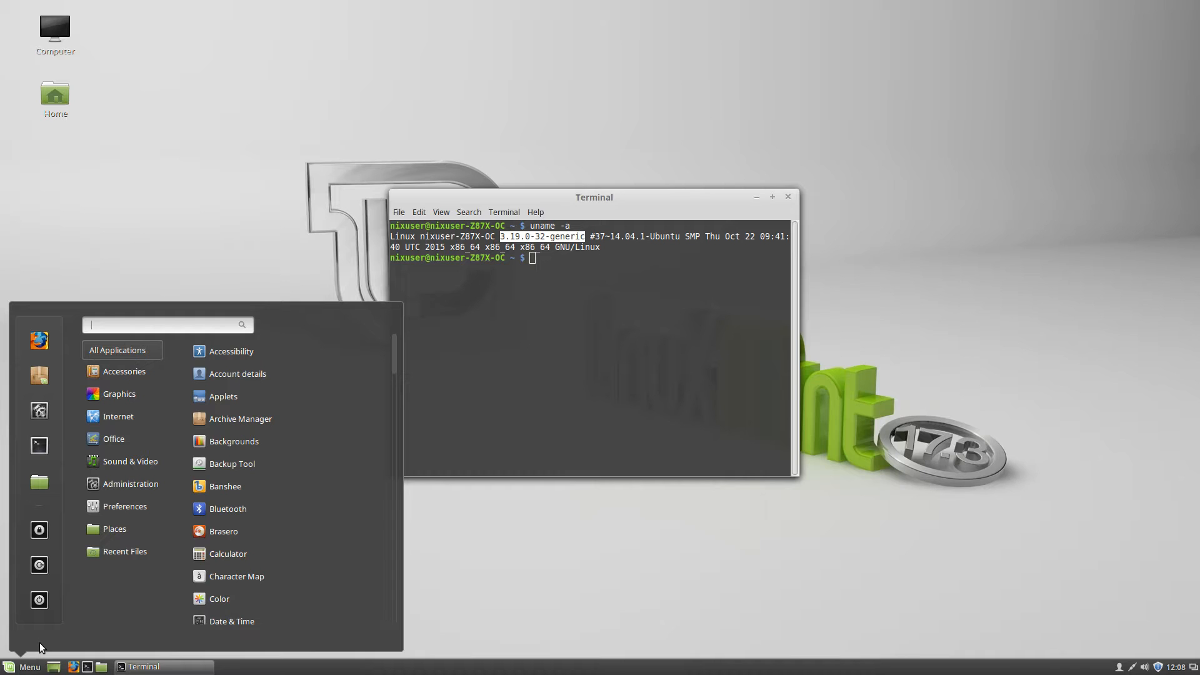
{"action": "mouse_move", "coordinate": [104, 445]}
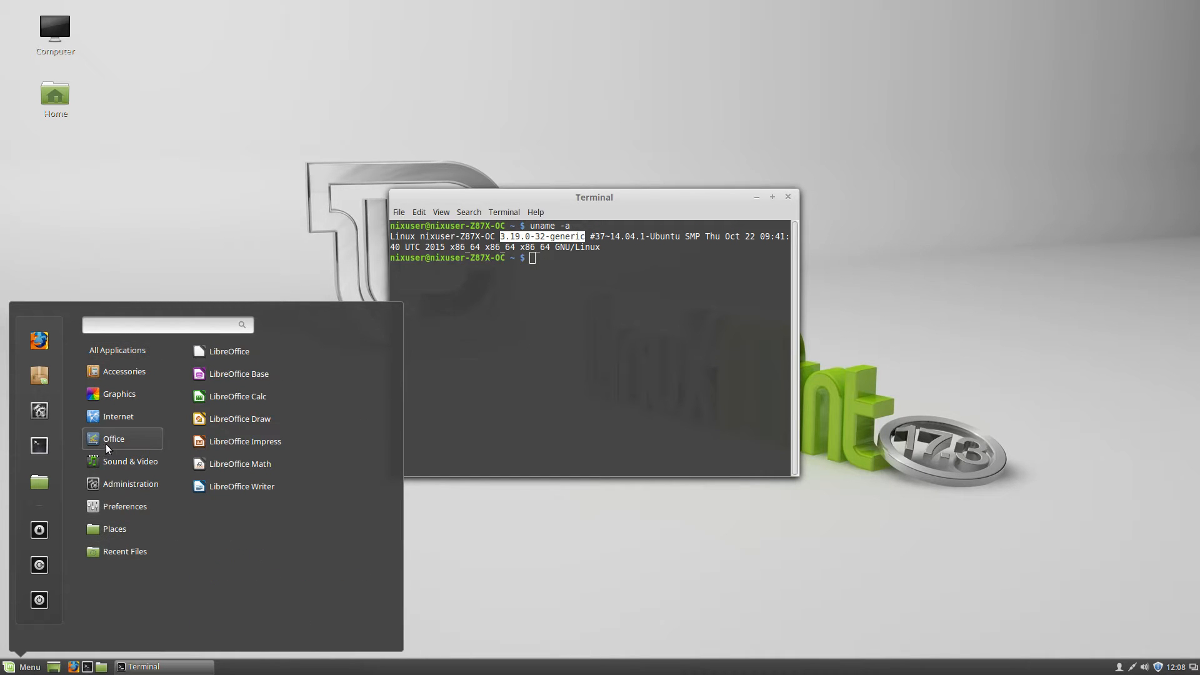
{"action": "mouse_move", "coordinate": [136, 463]}
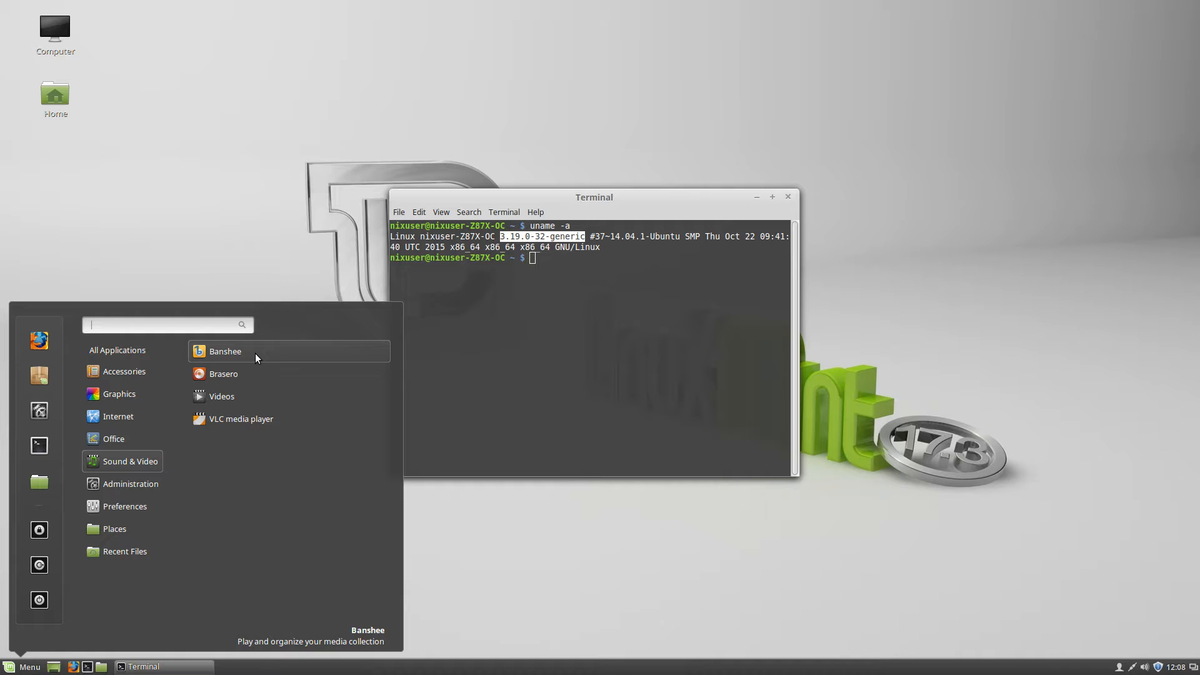
{"action": "left_click", "coordinate": [228, 379]}
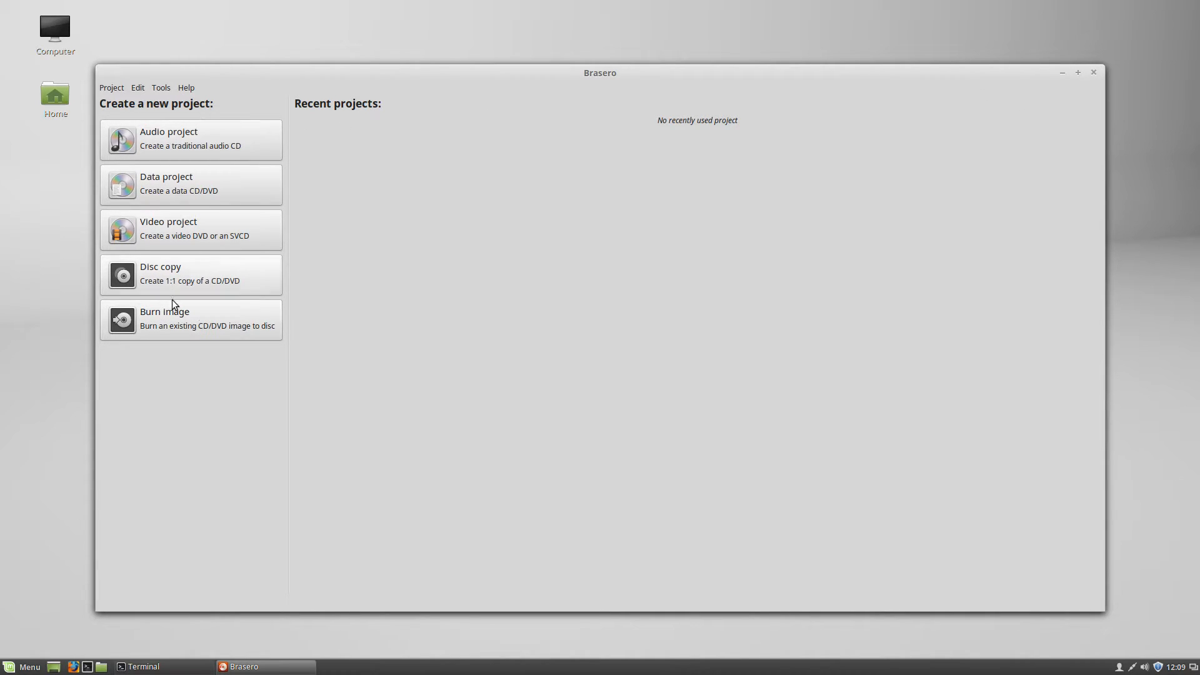
Close Brasero and launch the Videos player from Sound & Video
{"action": "left_click", "coordinate": [1094, 73]}
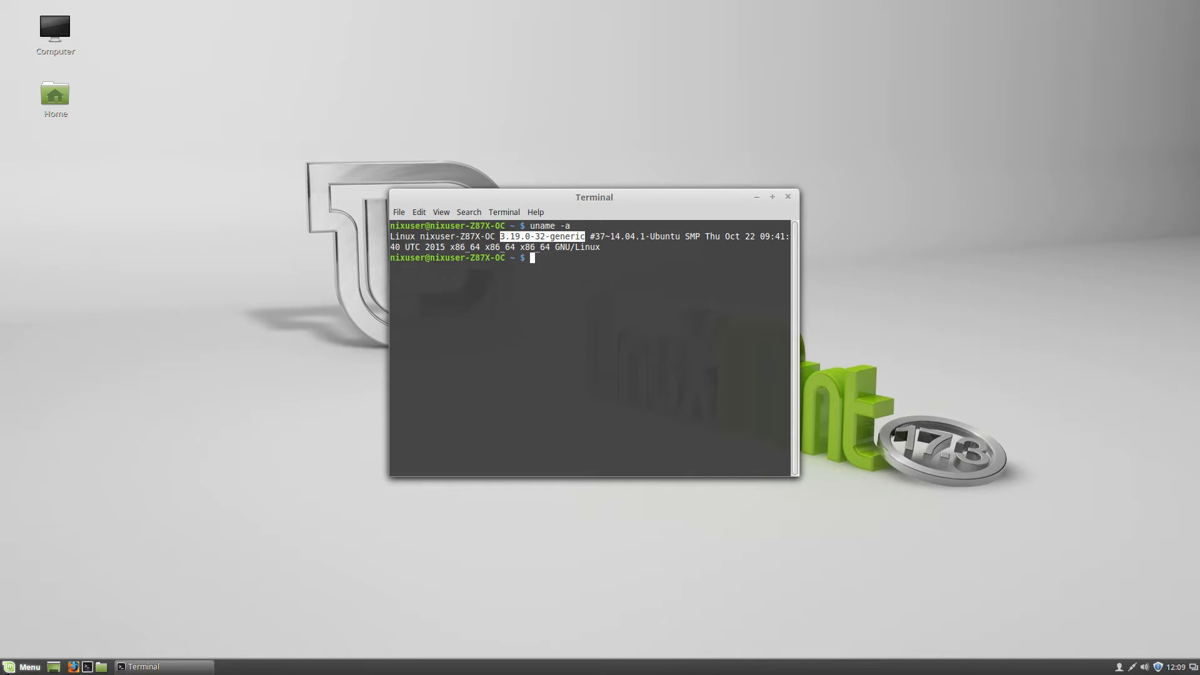
{"action": "left_click", "coordinate": [25, 666]}
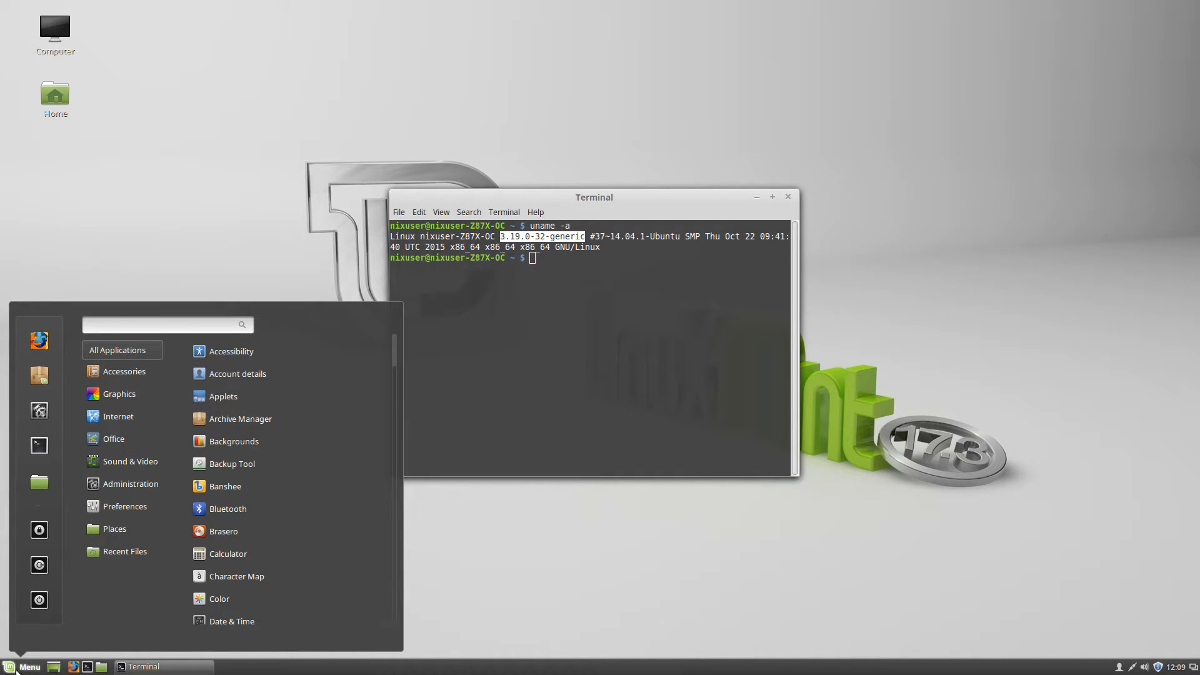
{"action": "mouse_move", "coordinate": [106, 418]}
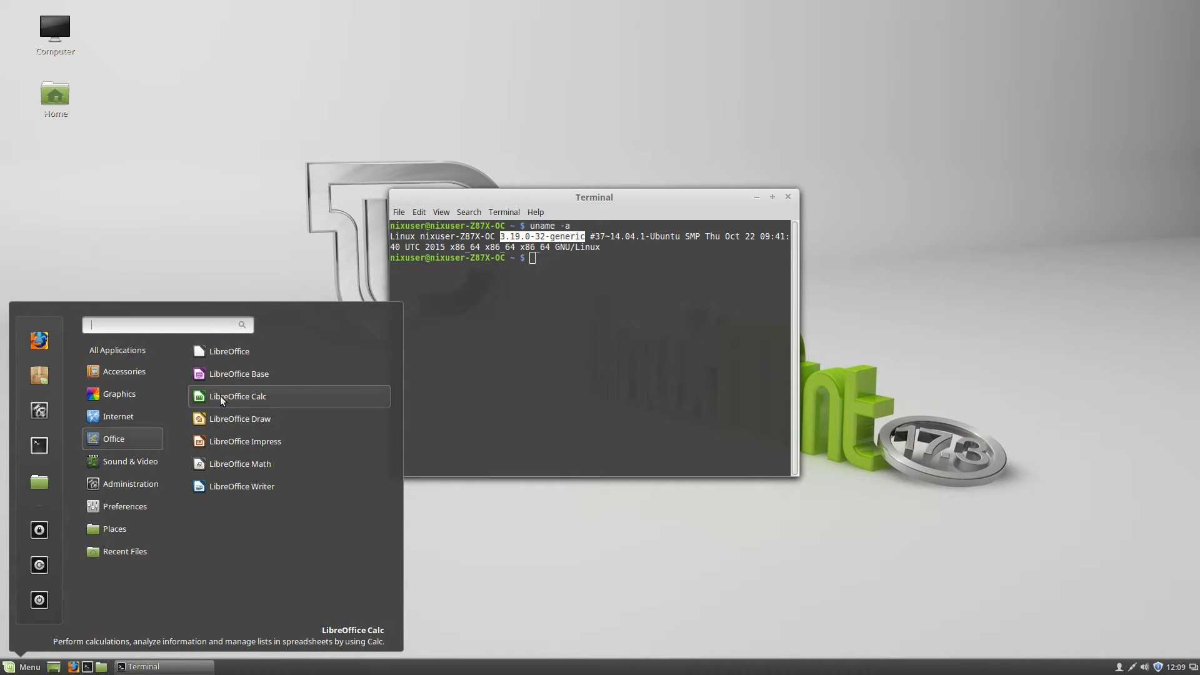
{"action": "mouse_move", "coordinate": [120, 463]}
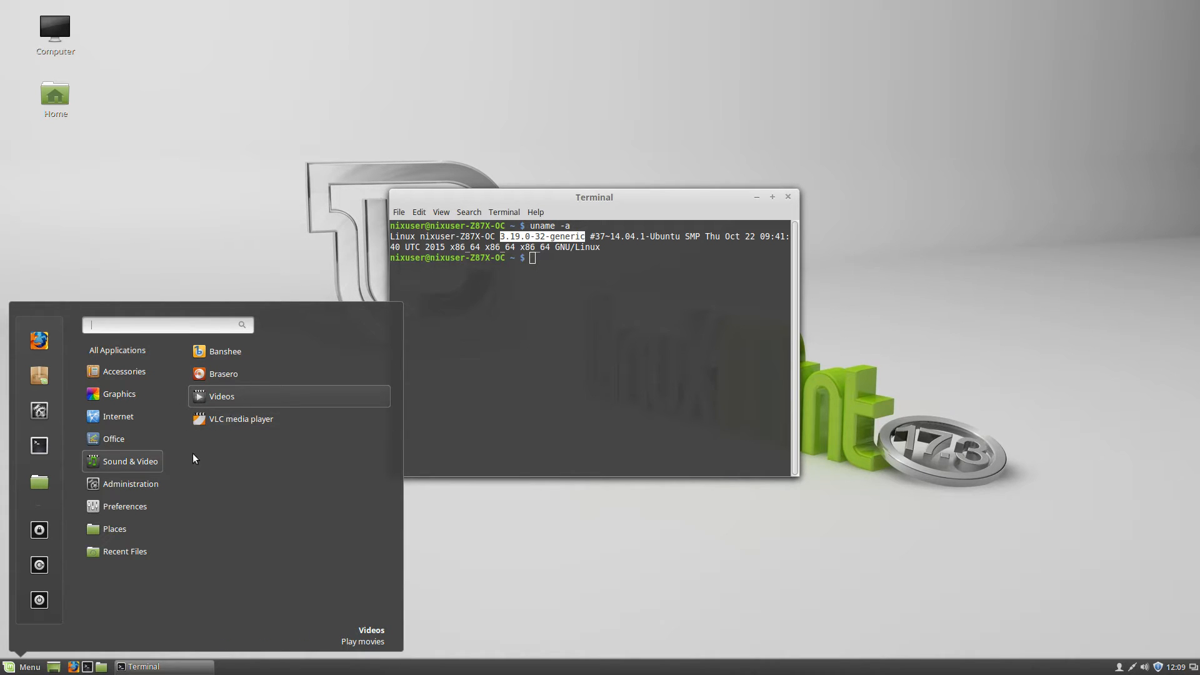
{"action": "left_click", "coordinate": [229, 403]}
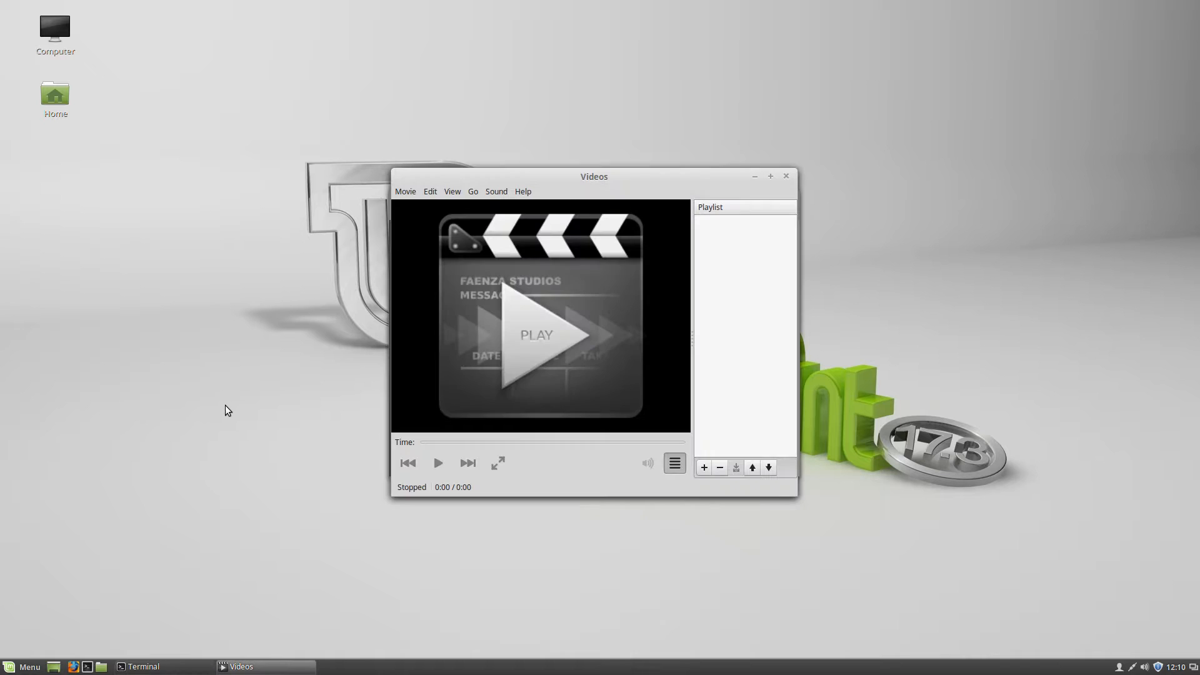
Check the Videos player's version (3.10.1) in its About box, then close Videos
{"action": "left_click", "coordinate": [523, 191]}
{"action": "left_click", "coordinate": [516, 226]}
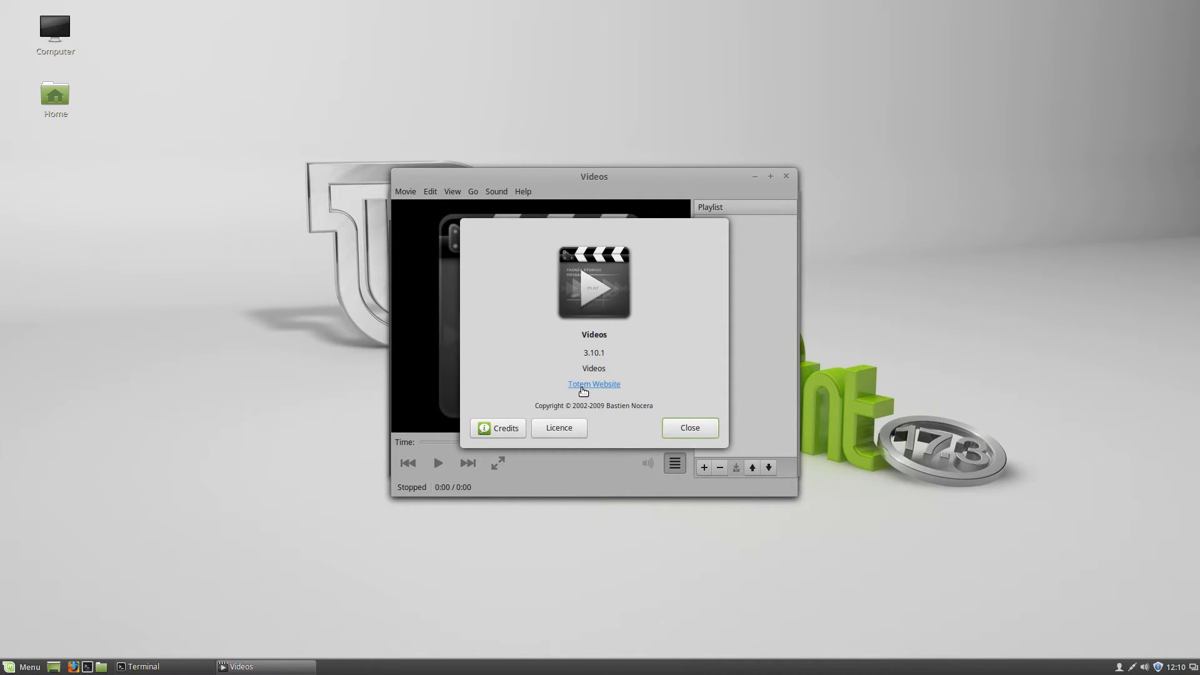
{"action": "left_click", "coordinate": [693, 425]}
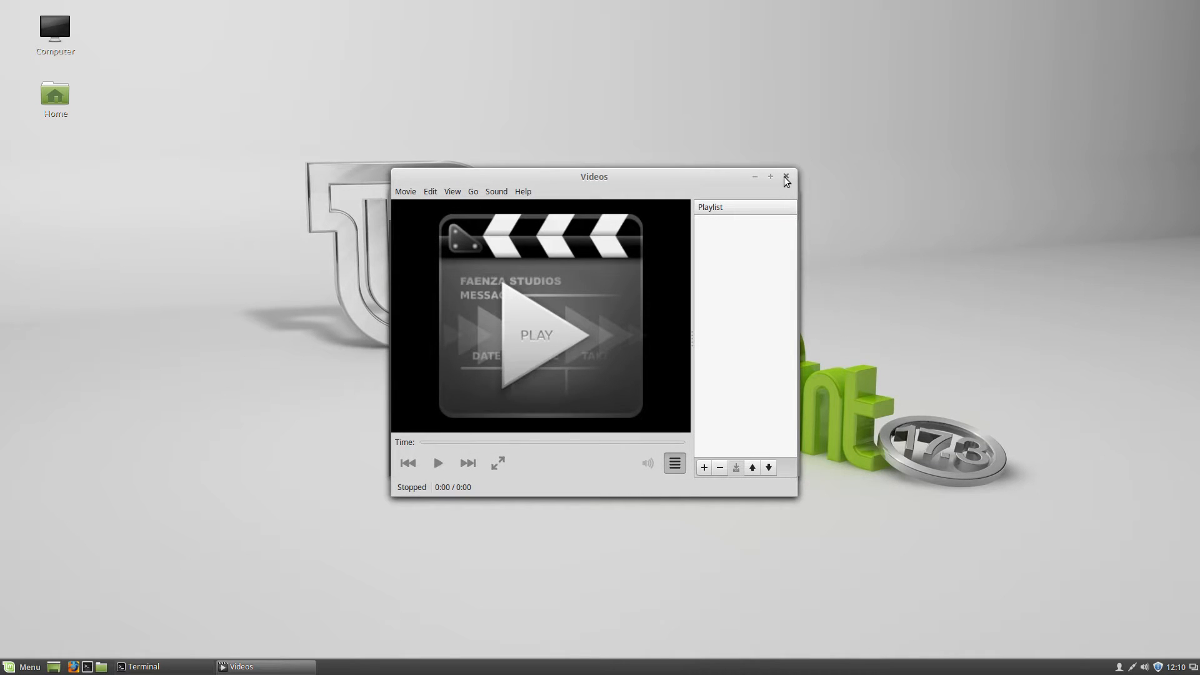
{"action": "left_click", "coordinate": [787, 176]}
{"action": "left_click", "coordinate": [25, 666]}
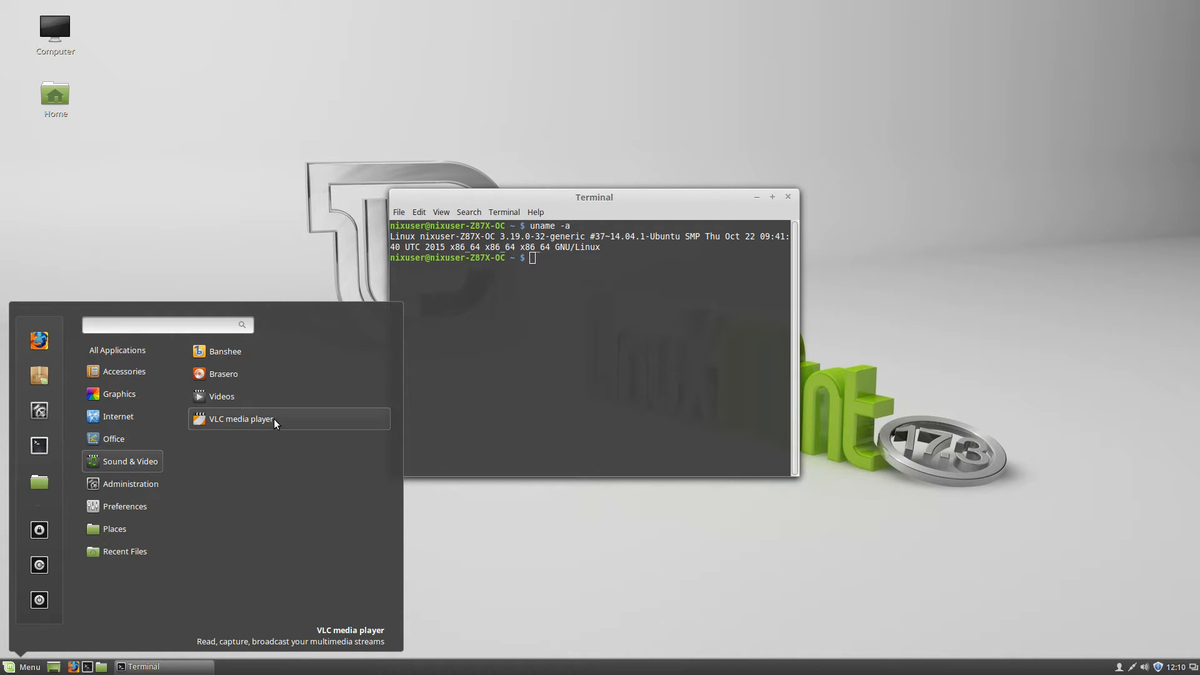
Launch VLC, confirm version 2.1.6 Rincewind in its About box, then close VLC
{"action": "left_click", "coordinate": [274, 418]}
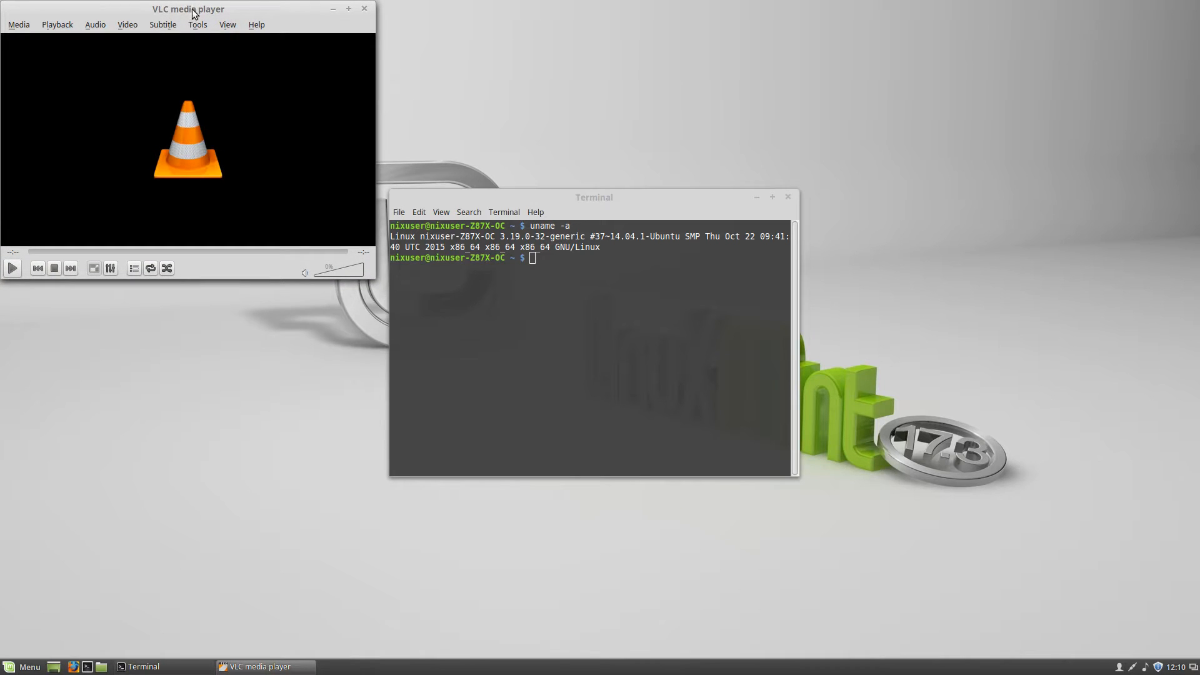
{"action": "left_click", "coordinate": [400, 116]}
{"action": "left_click", "coordinate": [399, 151]}
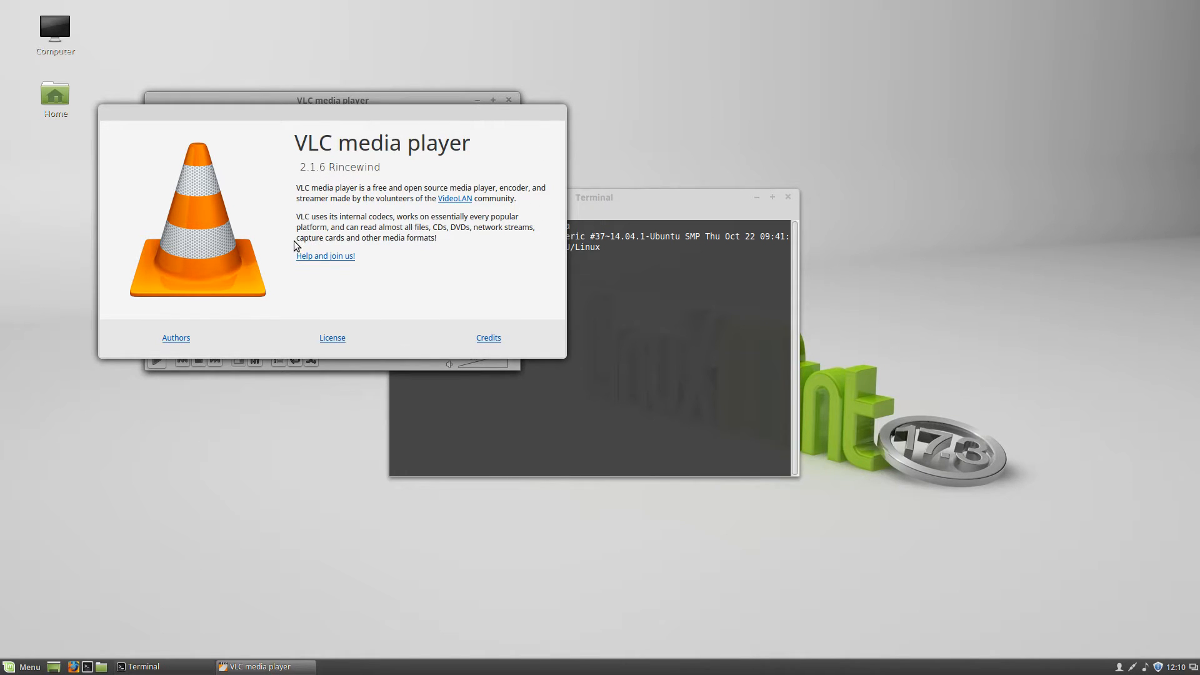
{"action": "key", "text": "Escape"}
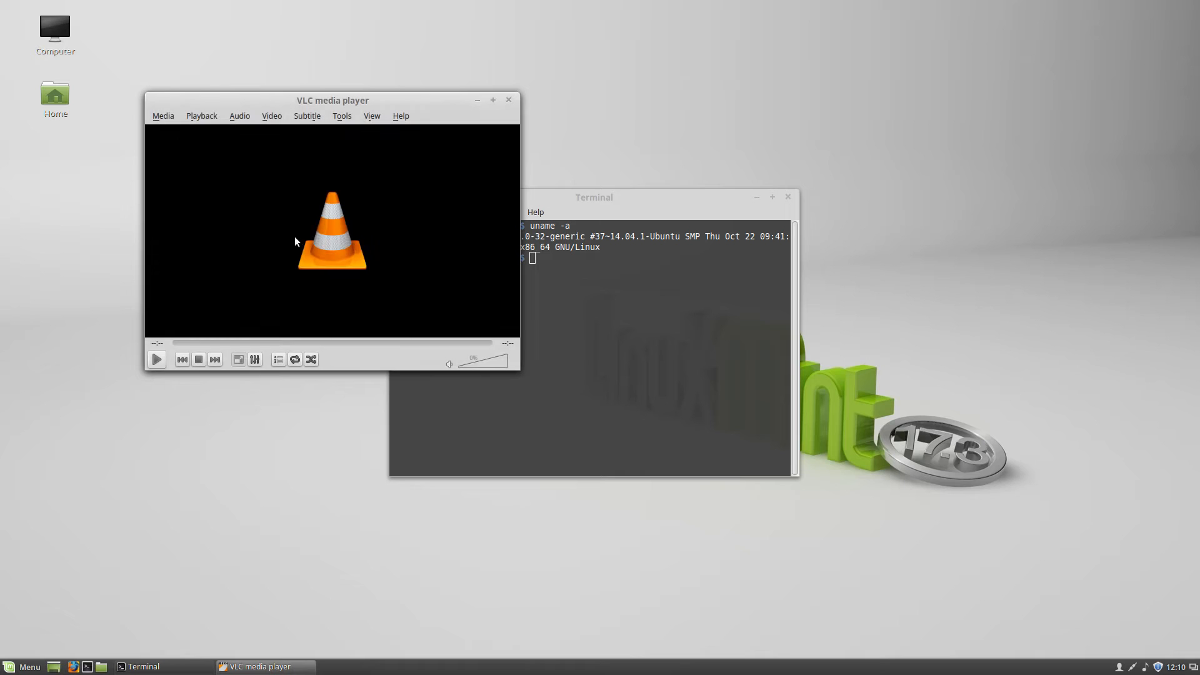
{"action": "left_click", "coordinate": [508, 100]}
{"action": "left_click", "coordinate": [25, 666]}
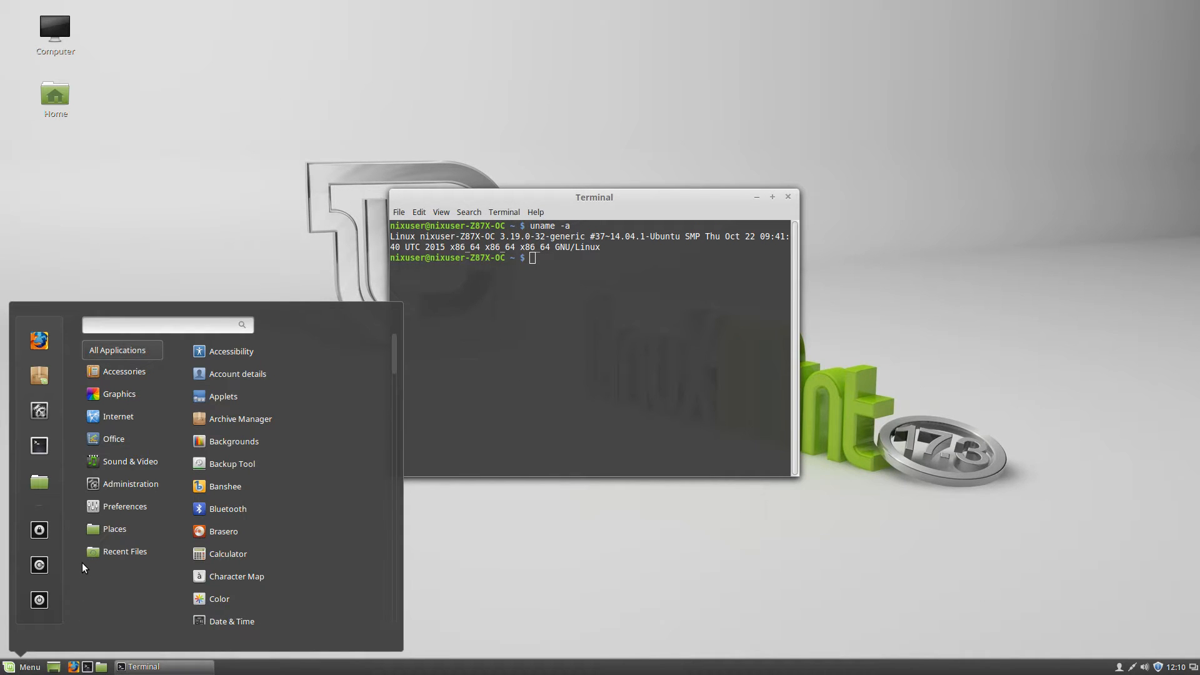
Show the Administration apps, such as Driver Manager and Software Manager, in the menu
{"action": "mouse_move", "coordinate": [110, 483]}
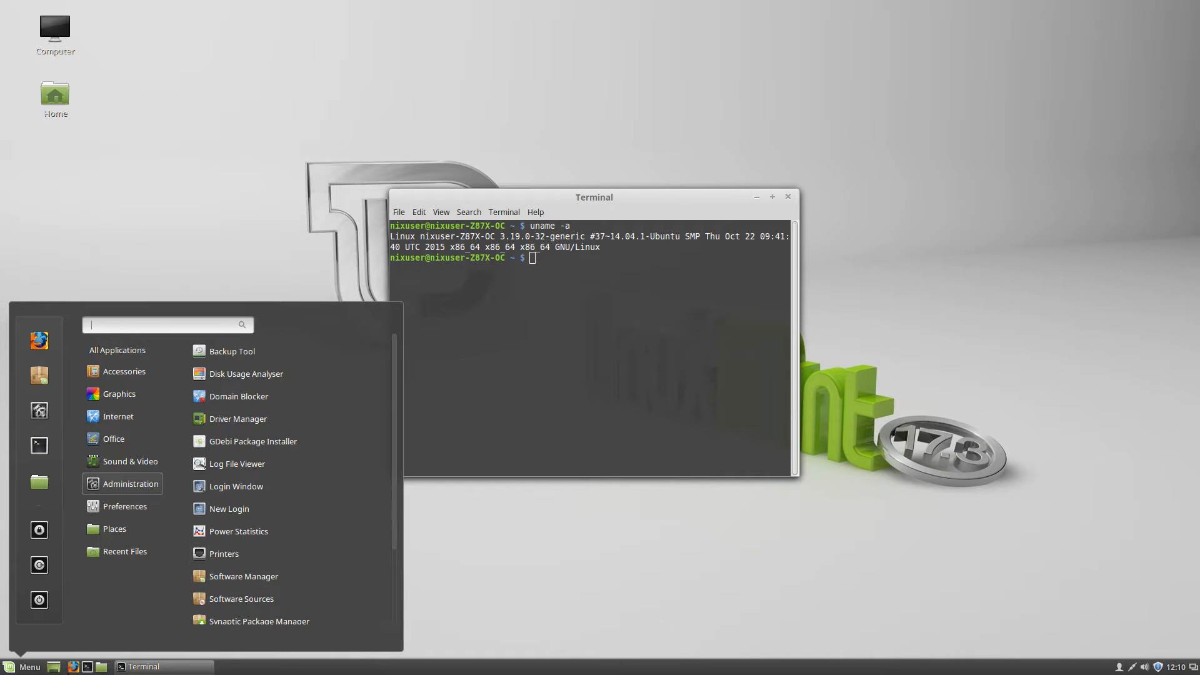
Open Printers to view the Samsung-ML-1610 and Samsung-ML-1610-pi queues, then launch Firefox
{"action": "left_click", "coordinate": [233, 555]}
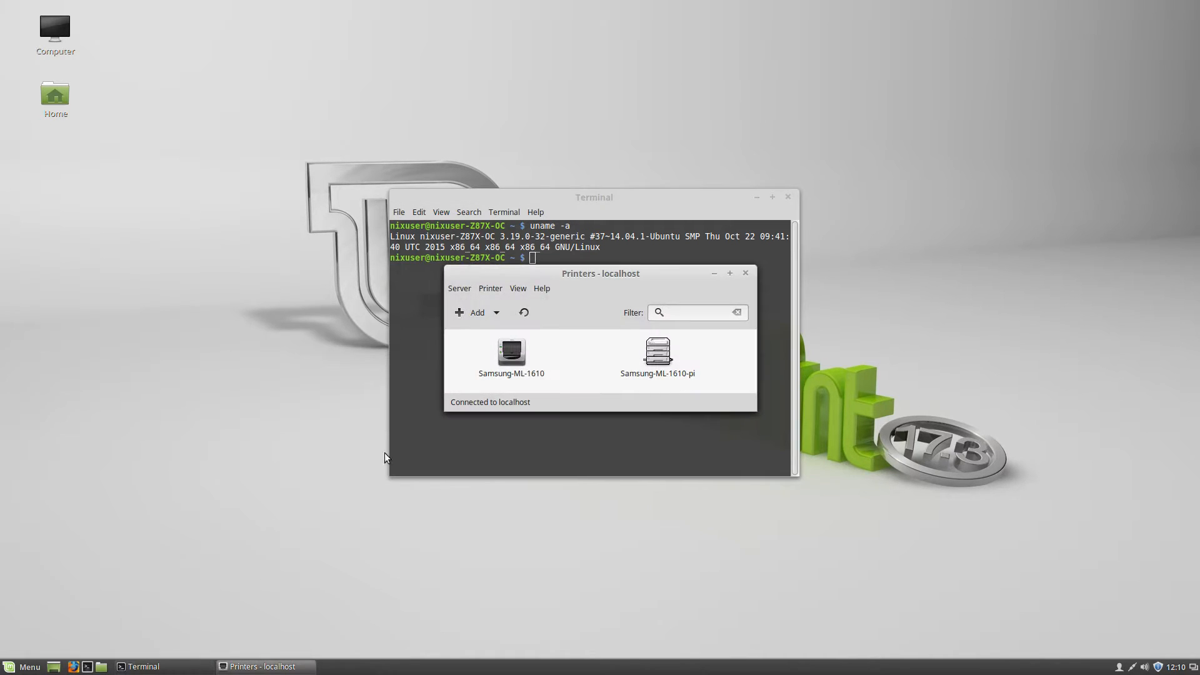
{"action": "left_click", "coordinate": [74, 667]}
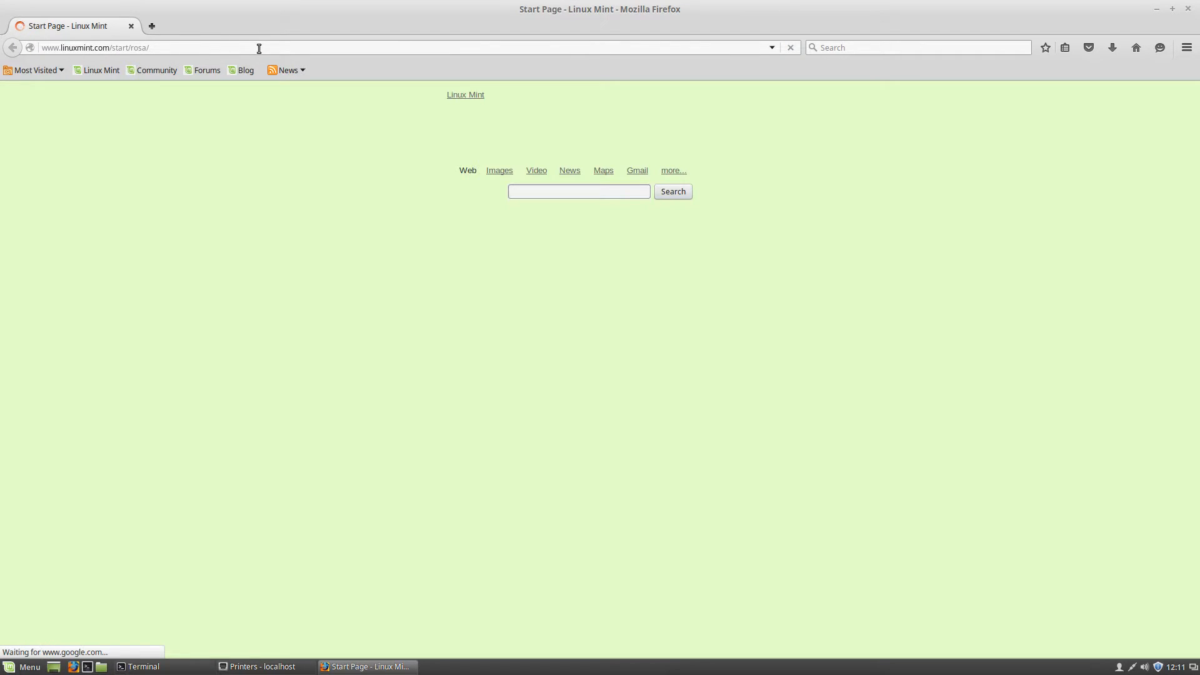
Load the CUPS 1.7.2 page at localhost:631 in Firefox and briefly check the Printers window
{"action": "left_click", "coordinate": [260, 46]}
{"action": "type", "text": "lo"}
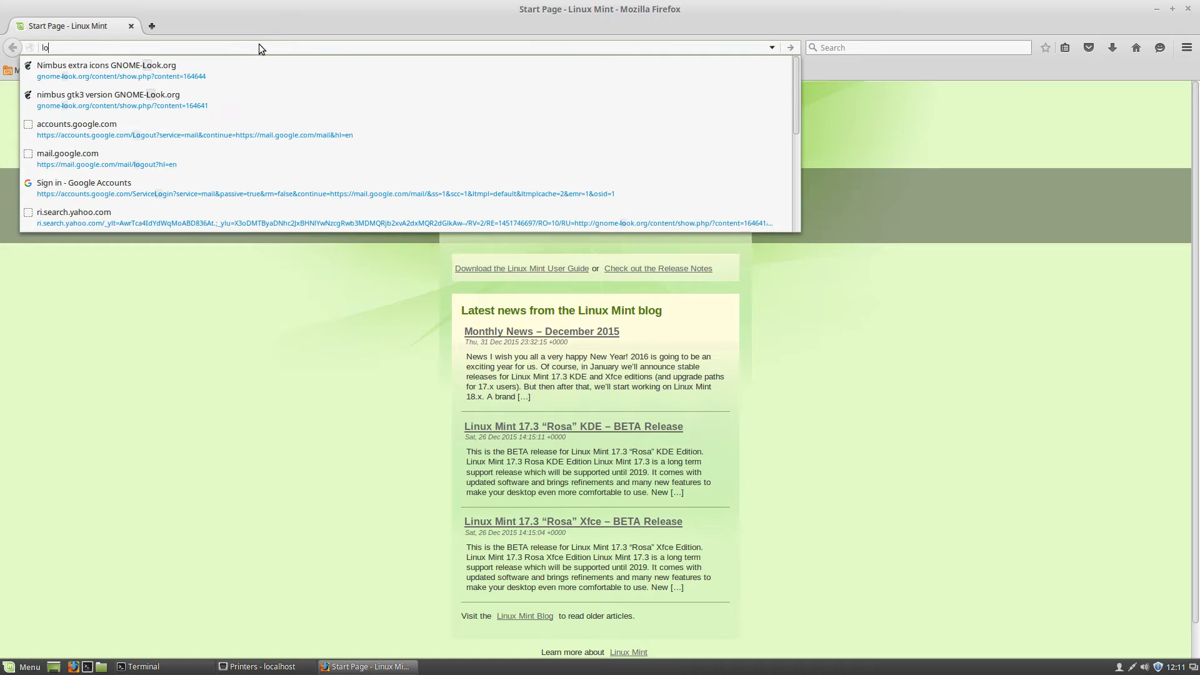
{"action": "type", "text": "calhost:"}
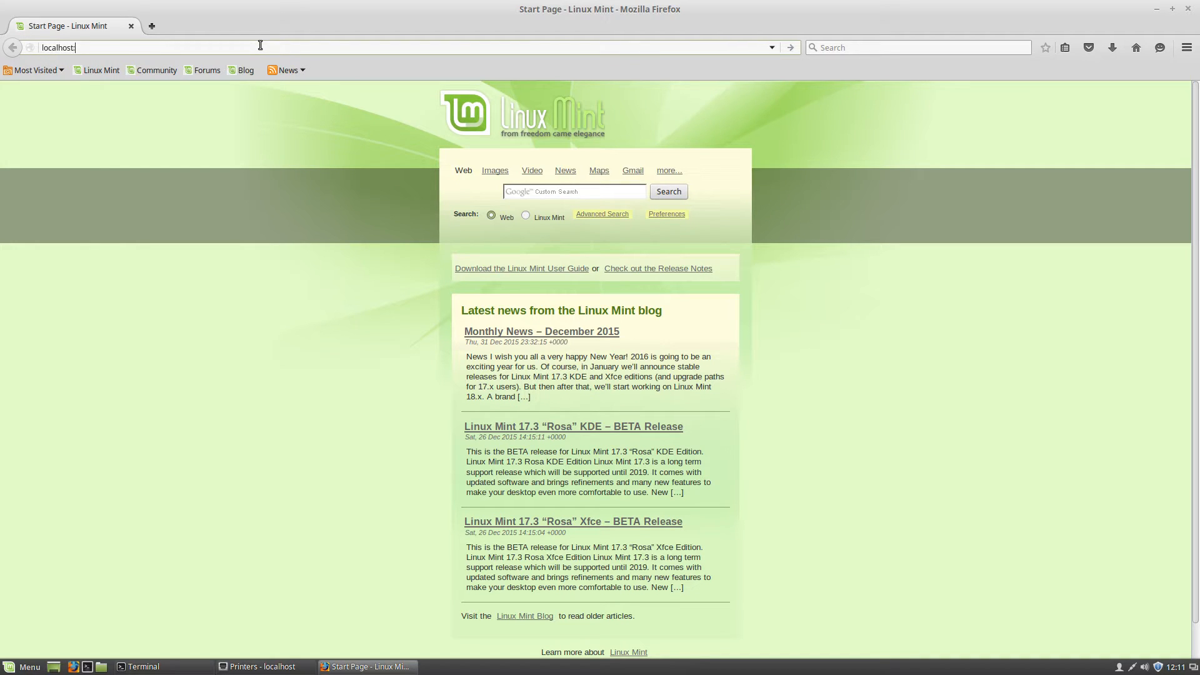
{"action": "type", "text": "631"}
{"action": "key", "text": "Return"}
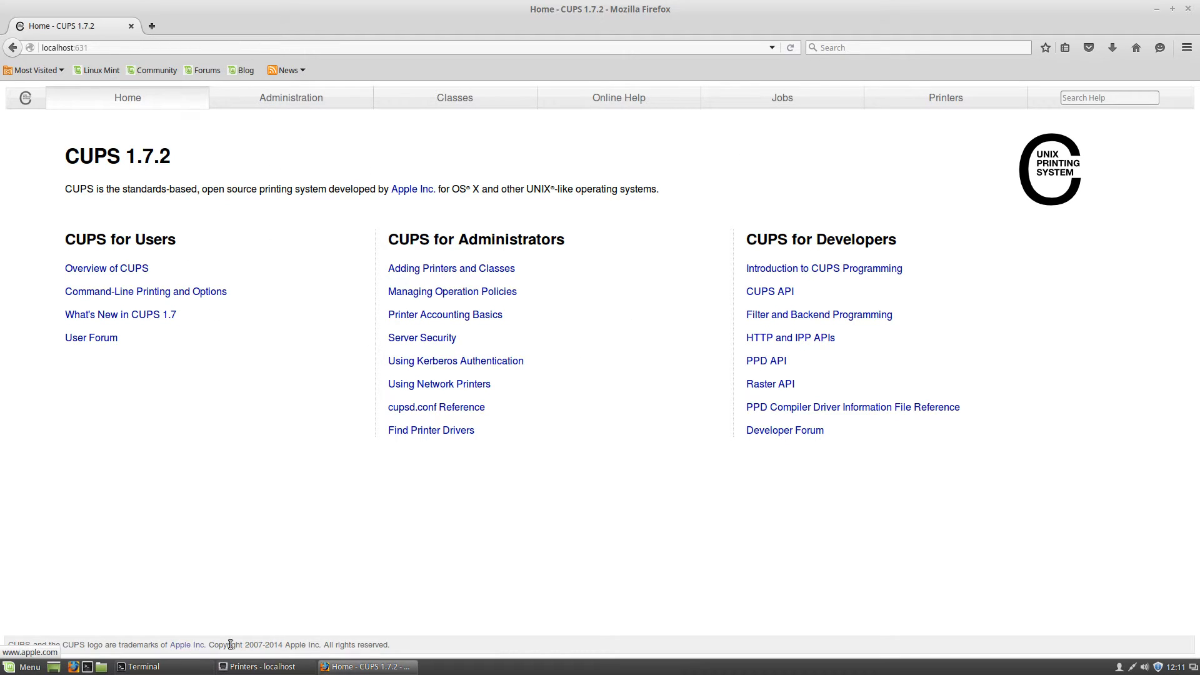
{"action": "left_click", "coordinate": [286, 667]}
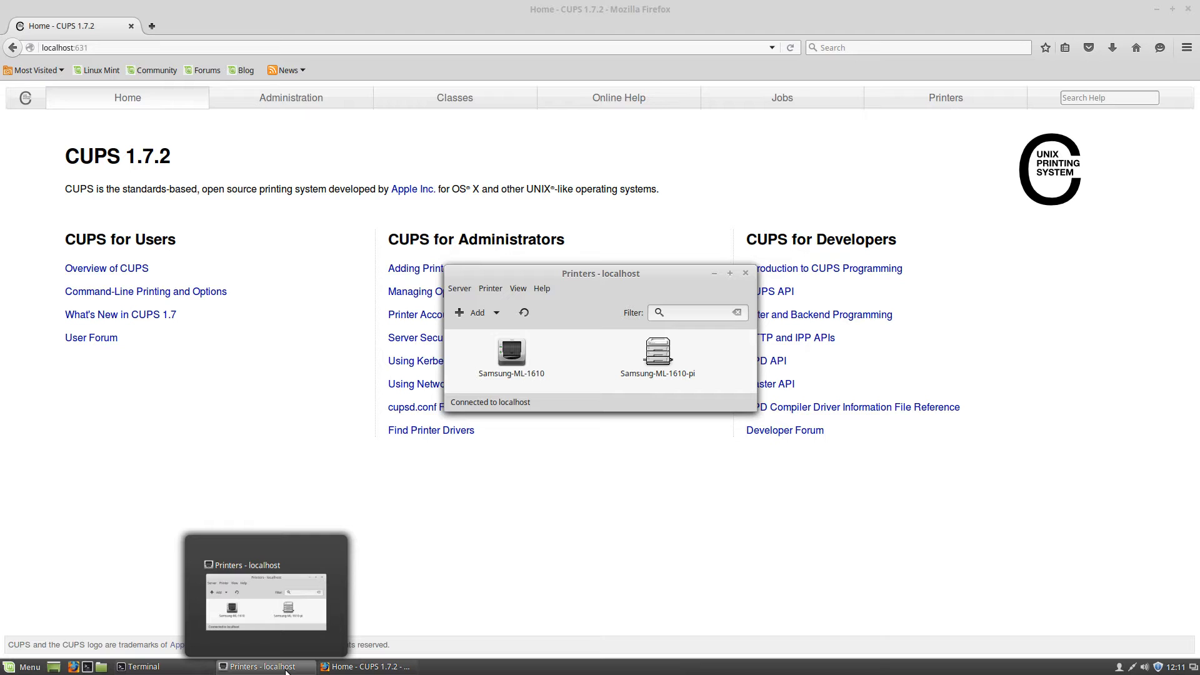
{"action": "left_click", "coordinate": [286, 668]}
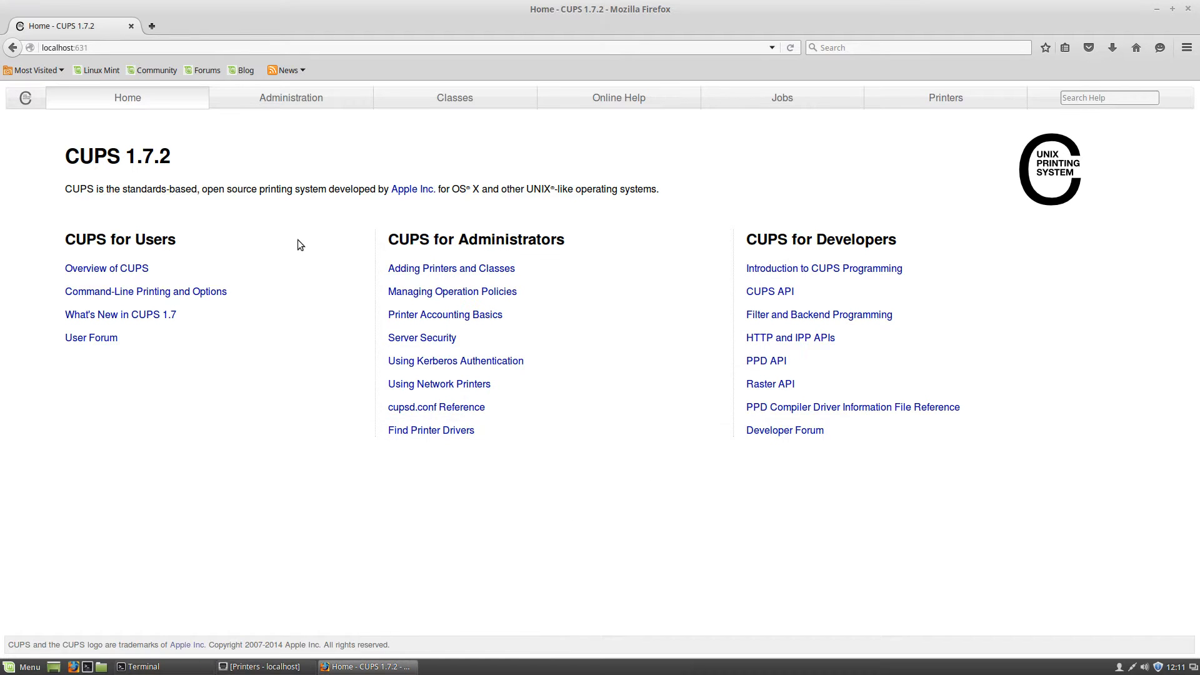
Close Firefox and Printers and minimise the Terminal, leaving an empty desktop
{"action": "left_click", "coordinate": [1190, 6]}
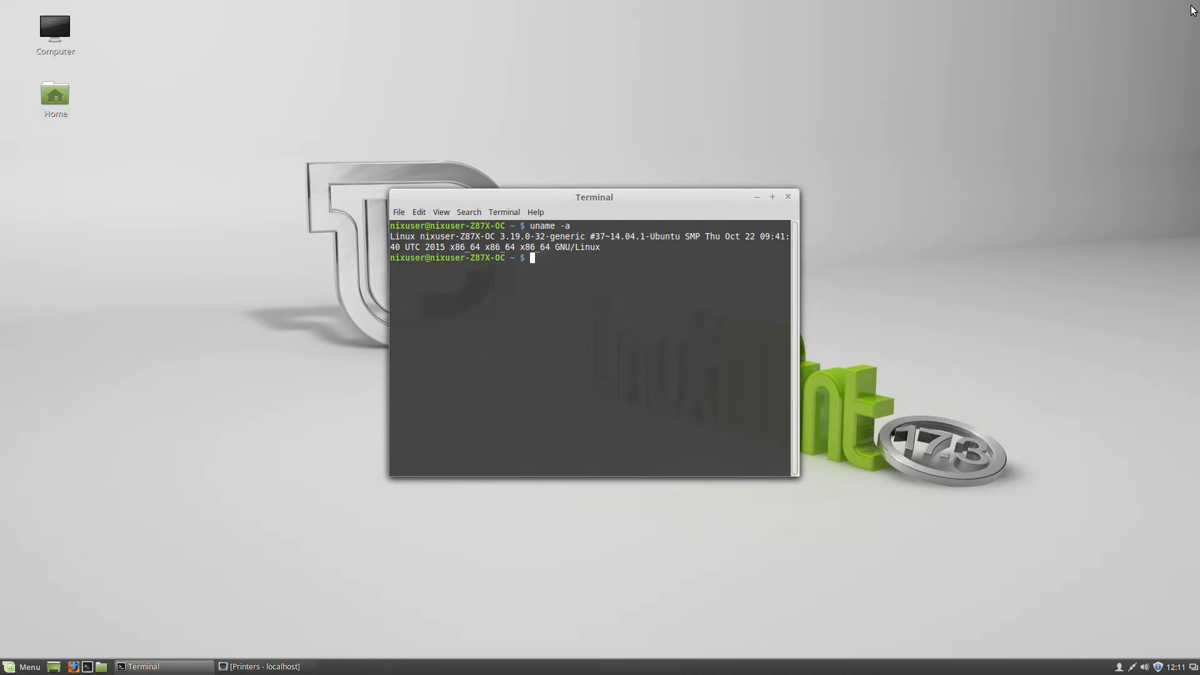
{"action": "left_click", "coordinate": [136, 667]}
{"action": "left_click", "coordinate": [263, 667]}
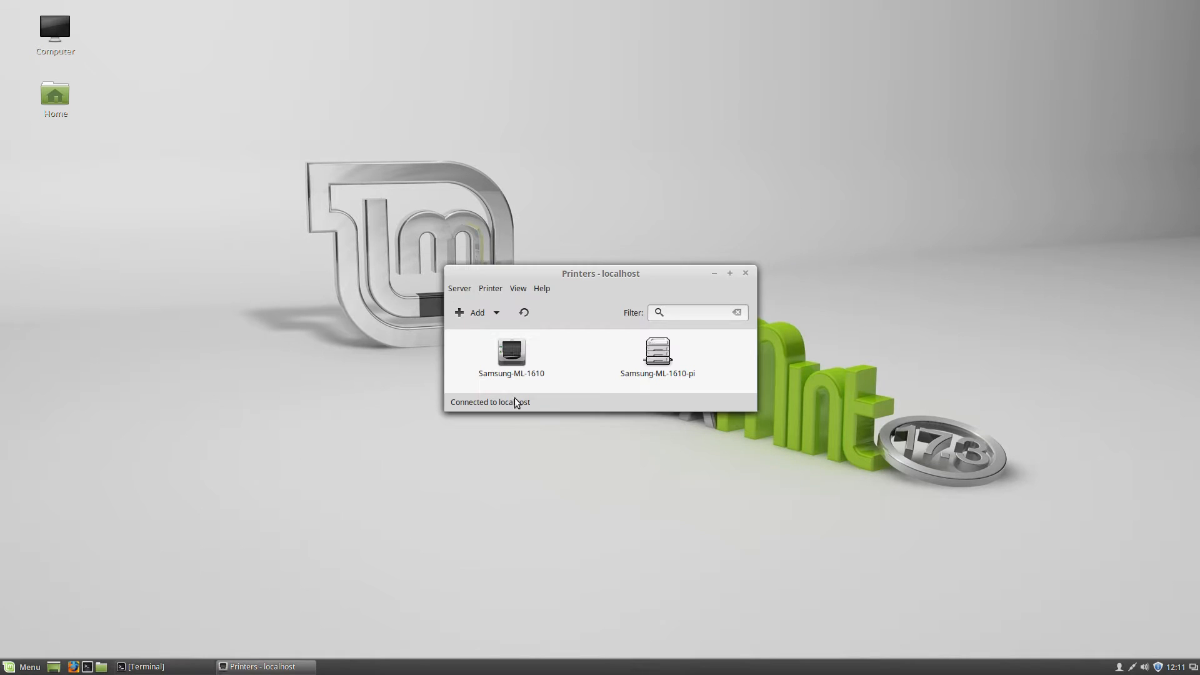
{"action": "left_click", "coordinate": [746, 273]}
{"action": "left_click", "coordinate": [25, 667]}
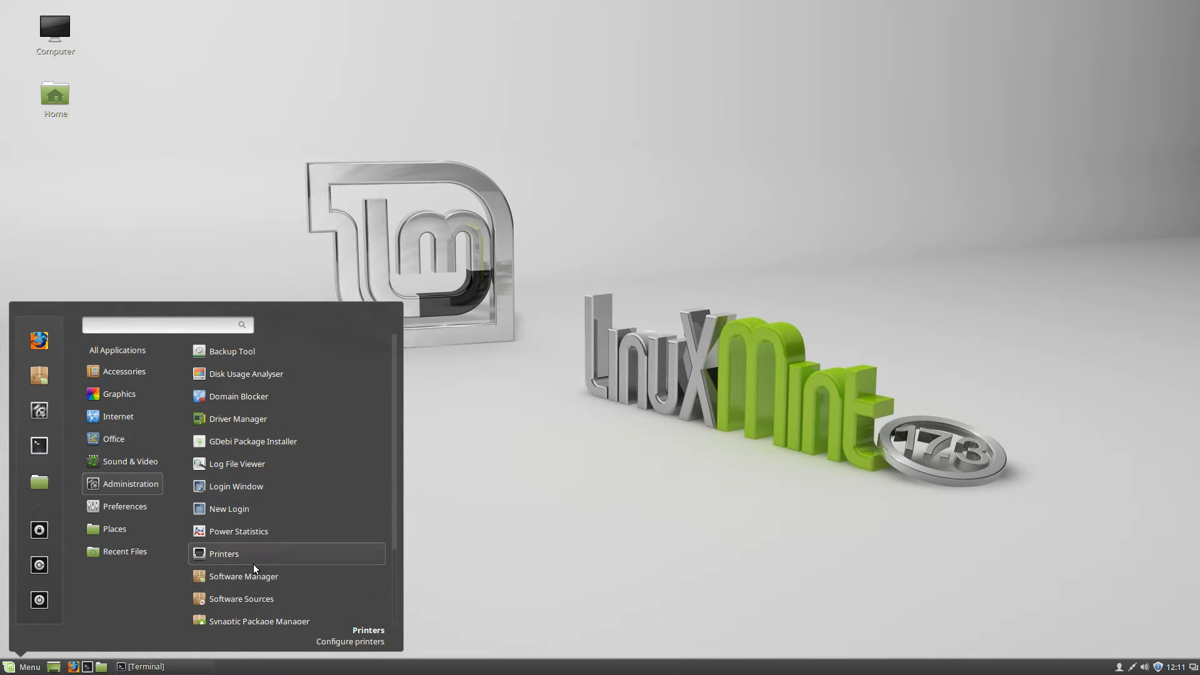
{"action": "left_click", "coordinate": [624, 494]}
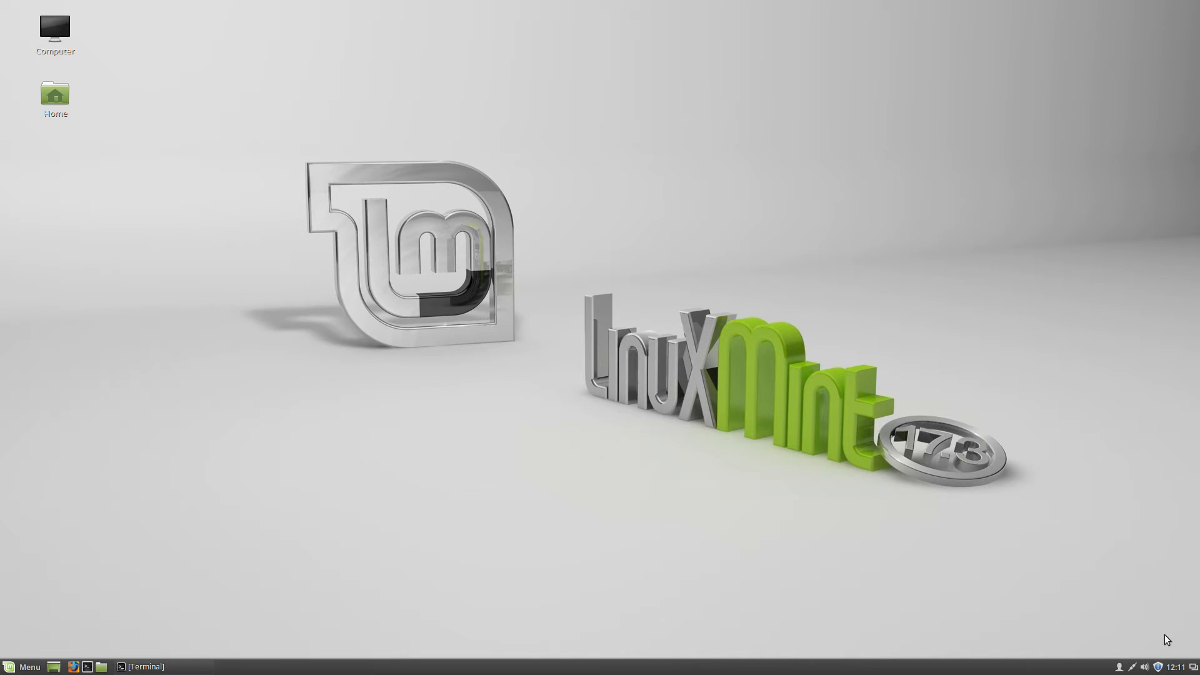
In Update Manager, accept switching to a local mirror and authenticate with the account password
{"action": "left_click", "coordinate": [1157, 668]}
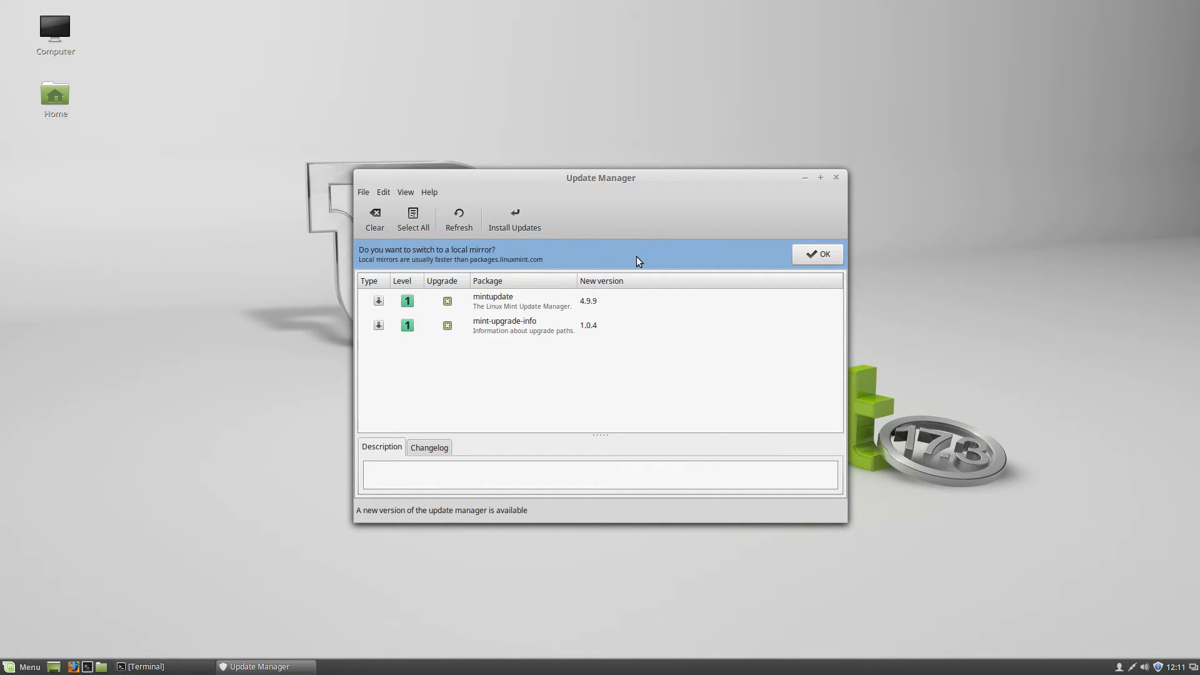
{"action": "left_click", "coordinate": [815, 259]}
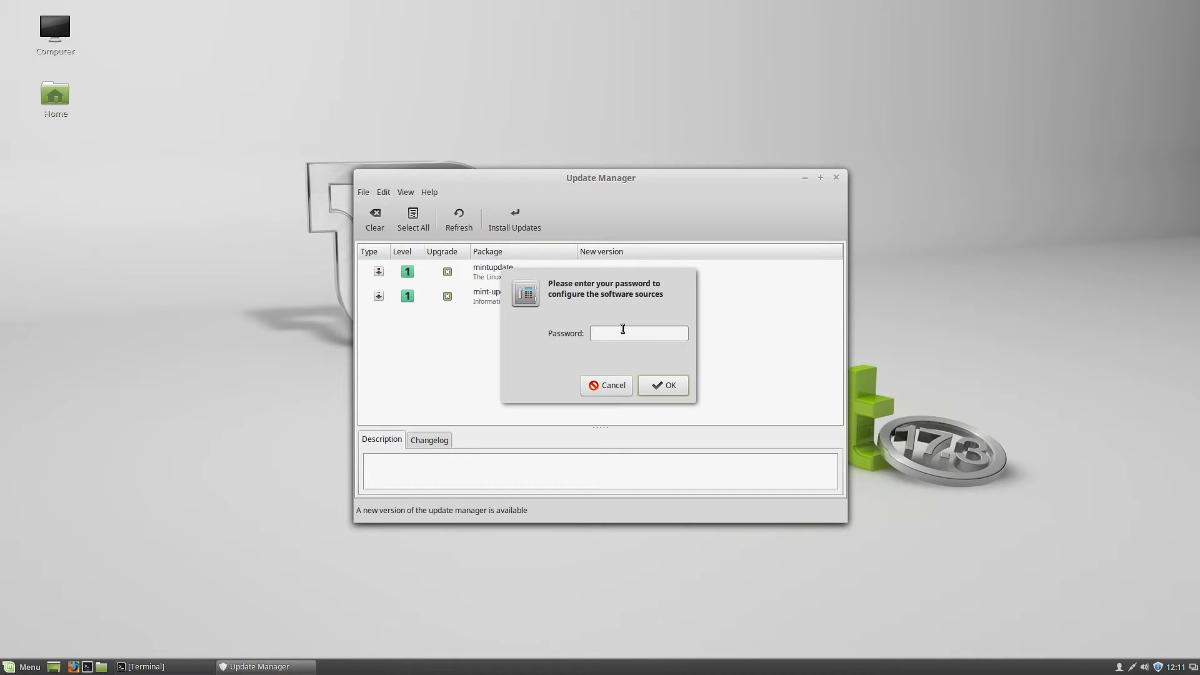
{"action": "type", "text": "•••••"}
{"action": "type", "text": "••••"}
{"action": "key", "text": "Return"}
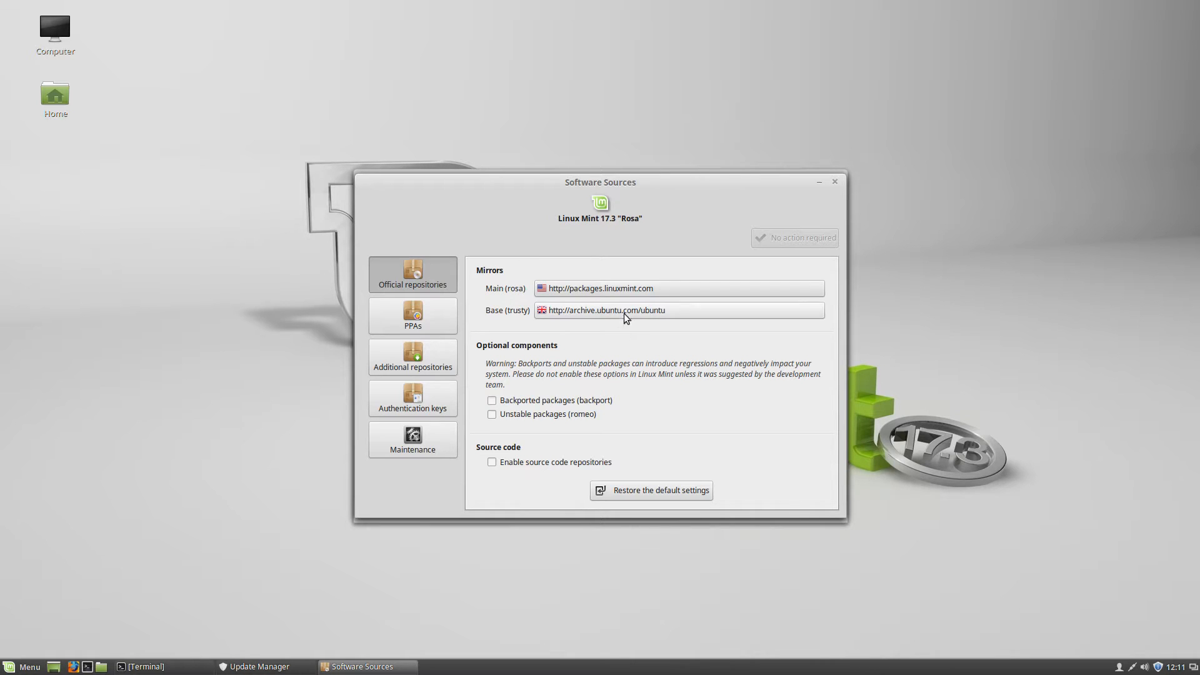
Set Main (rosa) to the University of Canterbury mirror (ucmirror.canterbury.ac.nz) and apply
{"action": "left_click", "coordinate": [624, 292]}
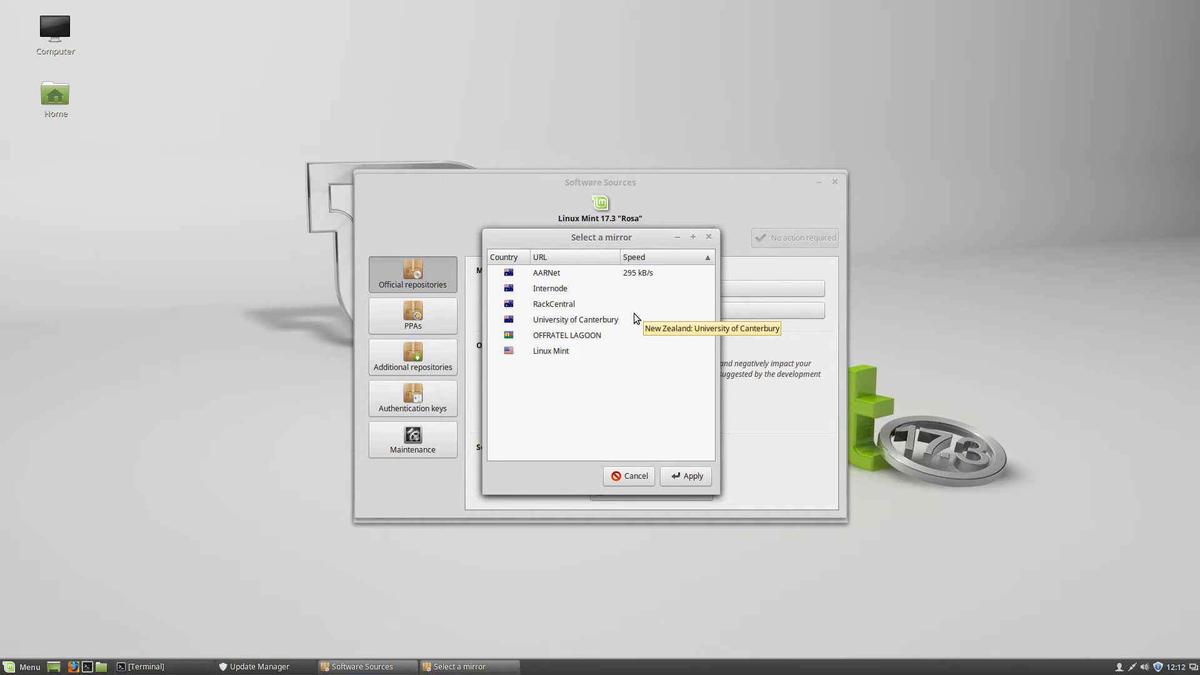
{"action": "left_click", "coordinate": [544, 294]}
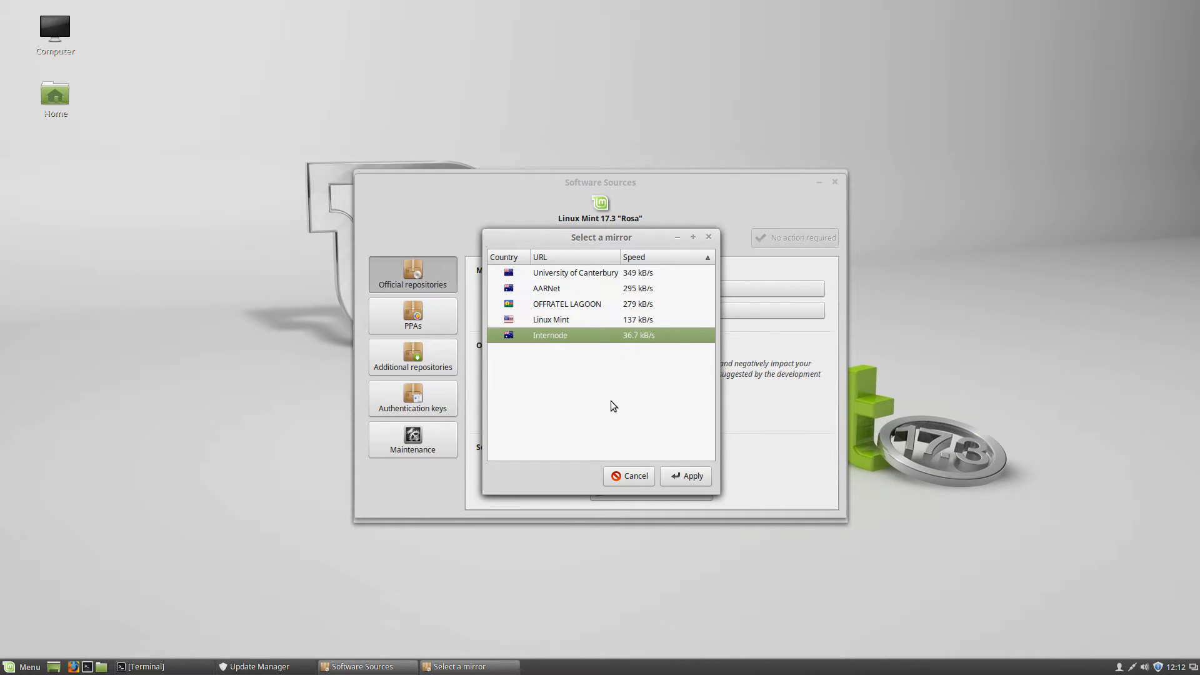
{"action": "left_click", "coordinate": [561, 273]}
{"action": "left_click", "coordinate": [683, 476]}
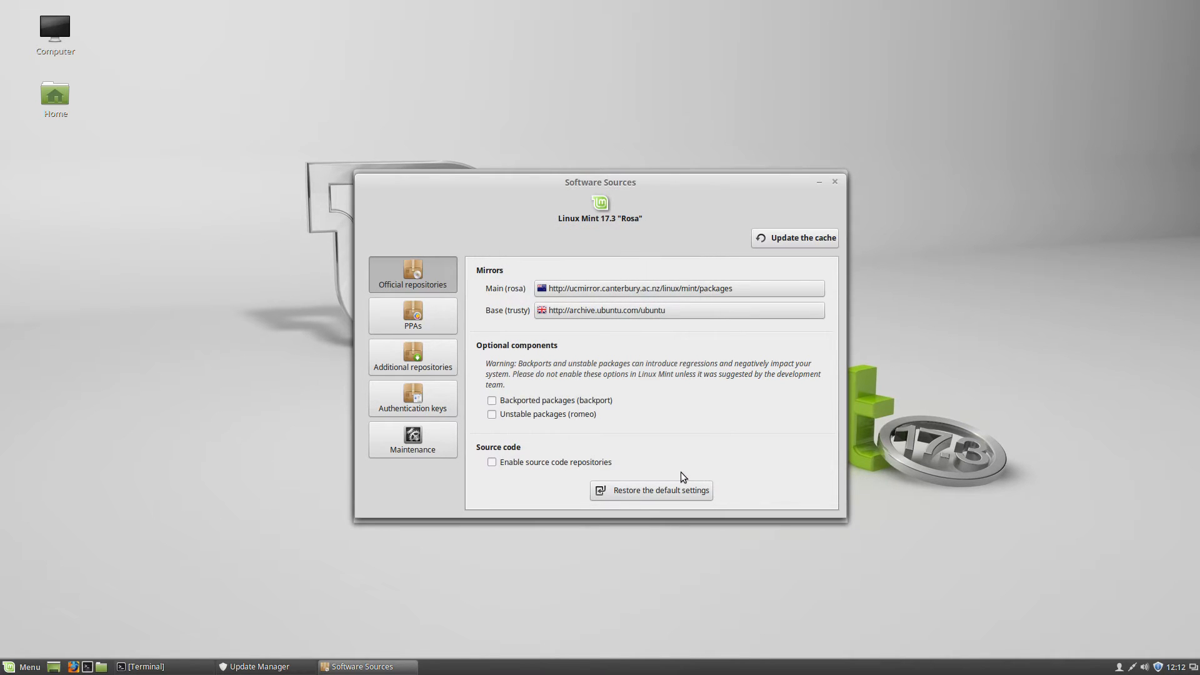
Switch the Base (trusty) mirror to mirror.netspace.net.au, the fastest at 1.3 MB/s
{"action": "left_click", "coordinate": [604, 313]}
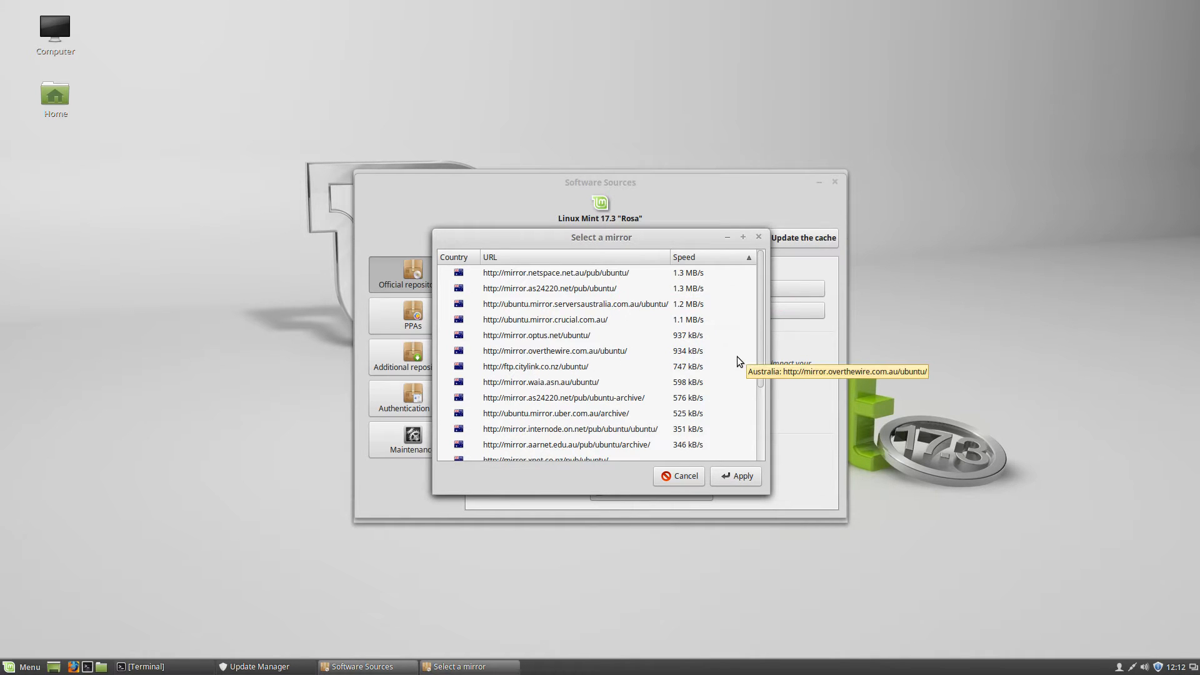
{"action": "left_click", "coordinate": [569, 273]}
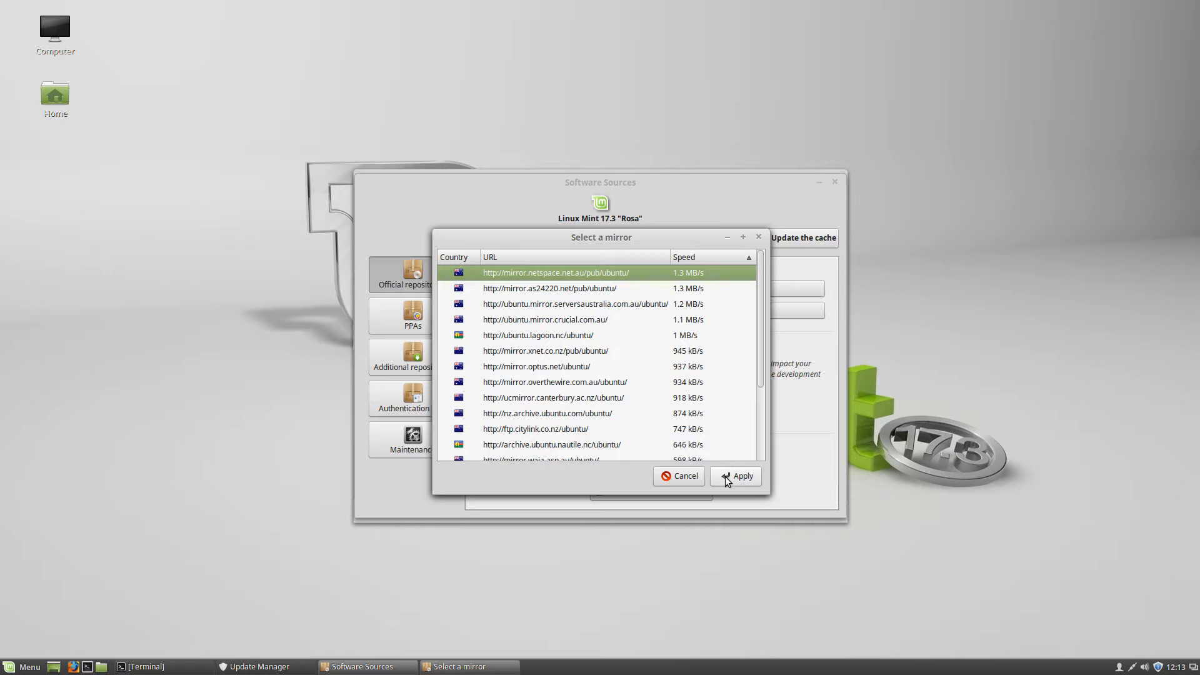
{"action": "left_click", "coordinate": [725, 476]}
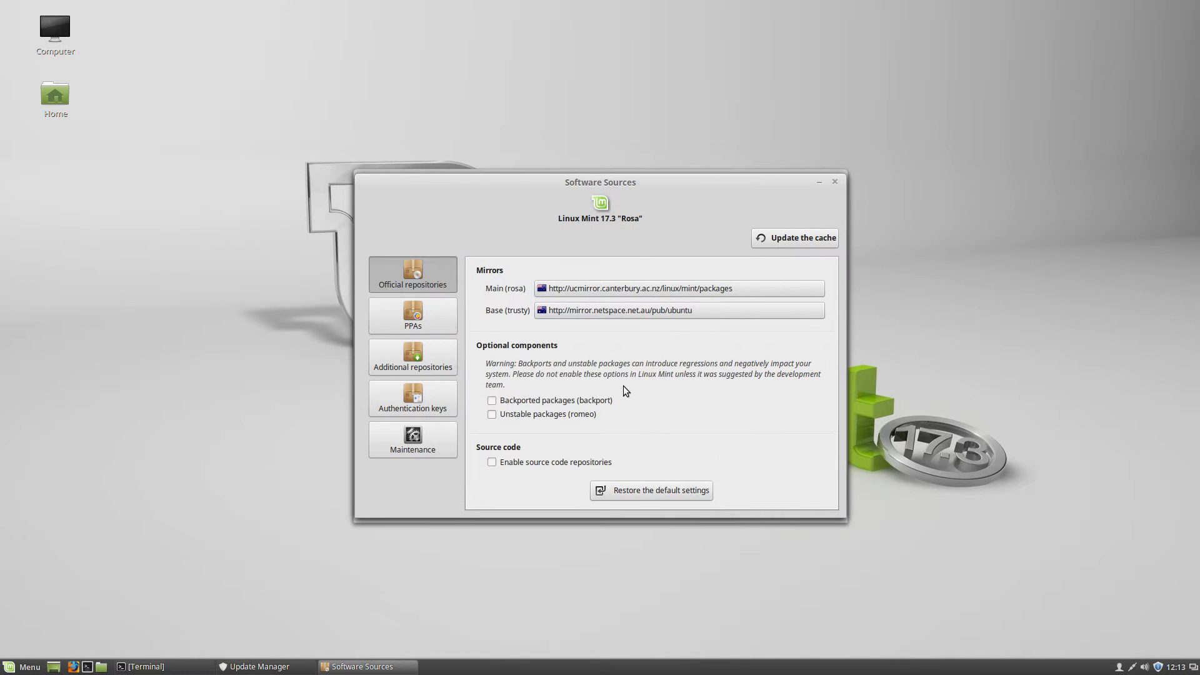
Update the package cache from the new mirrors and show the individual files being downloaded
{"action": "left_click", "coordinate": [788, 238]}
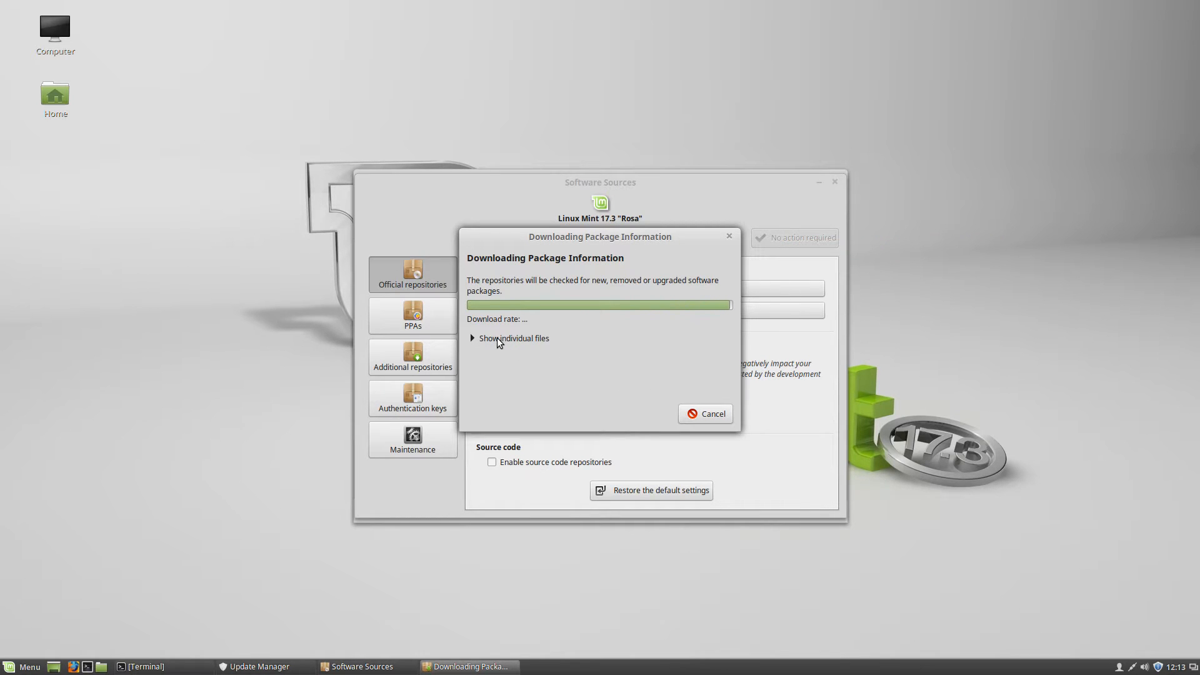
{"action": "left_click", "coordinate": [498, 340]}
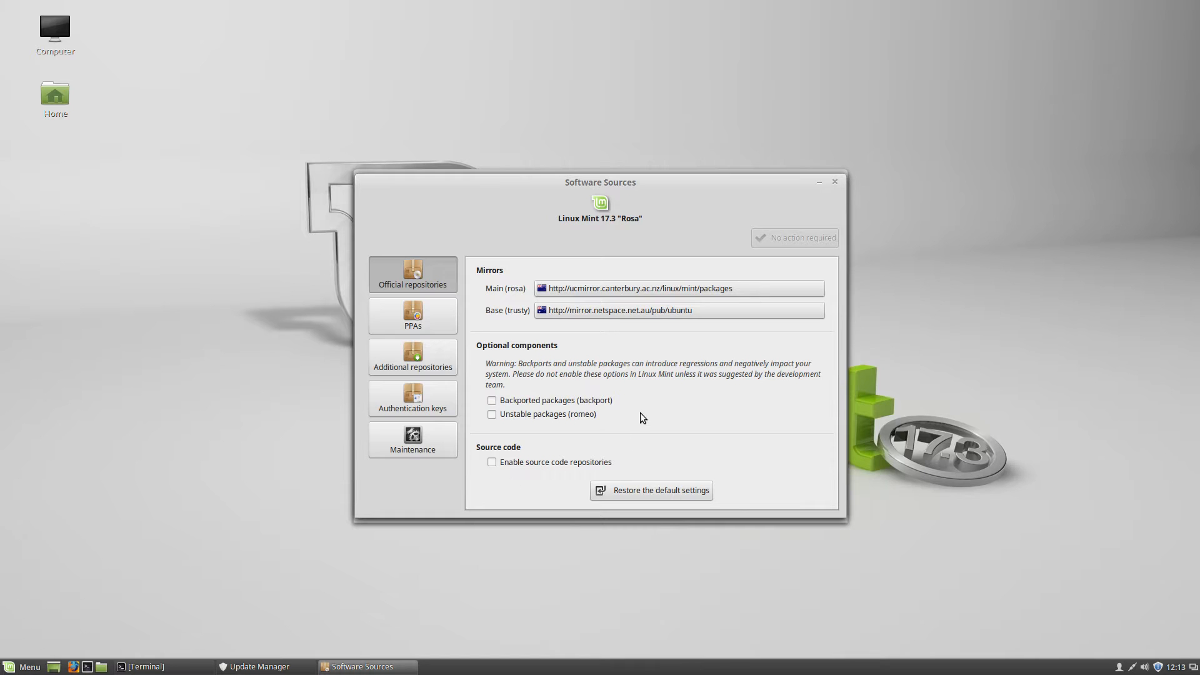
Close Software Sources, refresh the update list and authenticate with the account password
{"action": "left_click", "coordinate": [836, 182]}
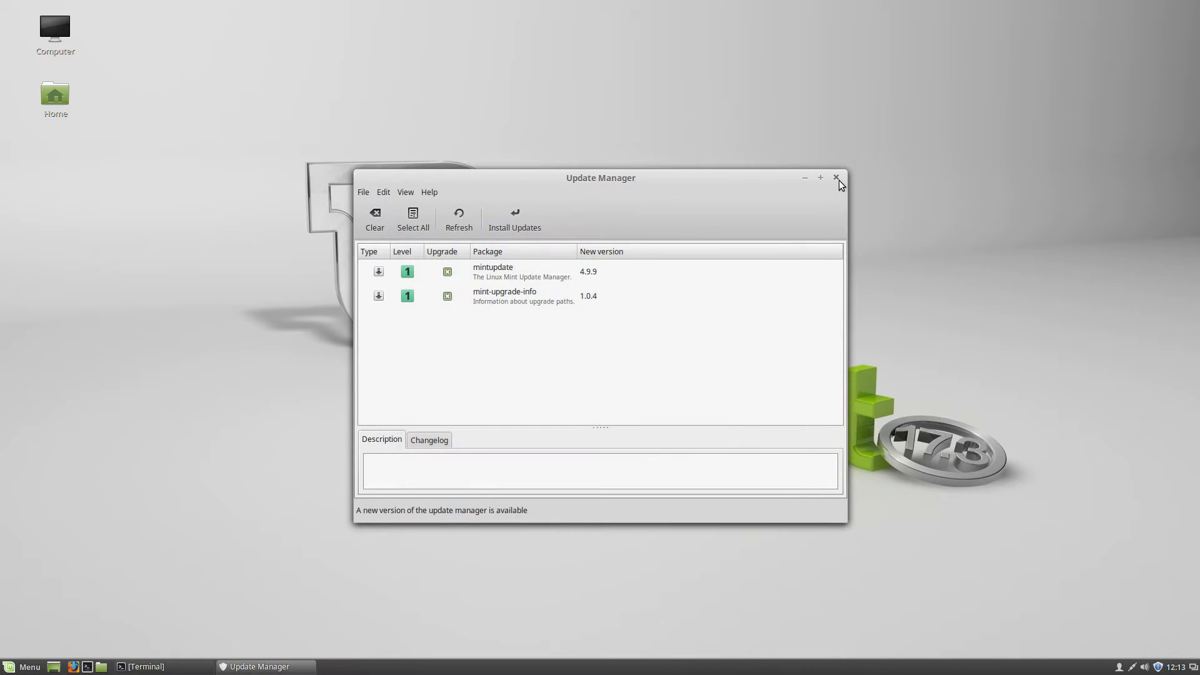
{"action": "left_click", "coordinate": [460, 224]}
{"action": "left_click", "coordinate": [521, 223]}
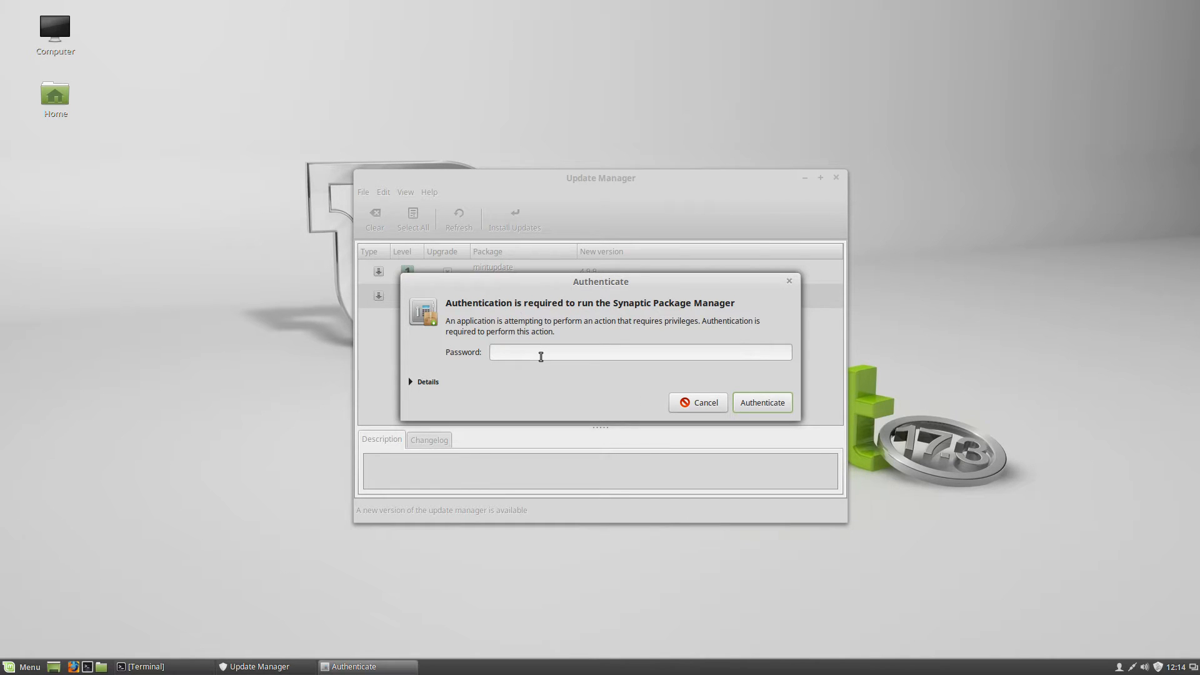
{"action": "type", "text": "•••••"}
{"action": "key", "text": "BackSpace"}
{"action": "key", "text": "BackSpace"}
{"action": "key", "text": "BackSpace"}
{"action": "key", "text": "BackSpace"}
{"action": "type", "text": "••••••••••"}
{"action": "key", "text": "Return"}
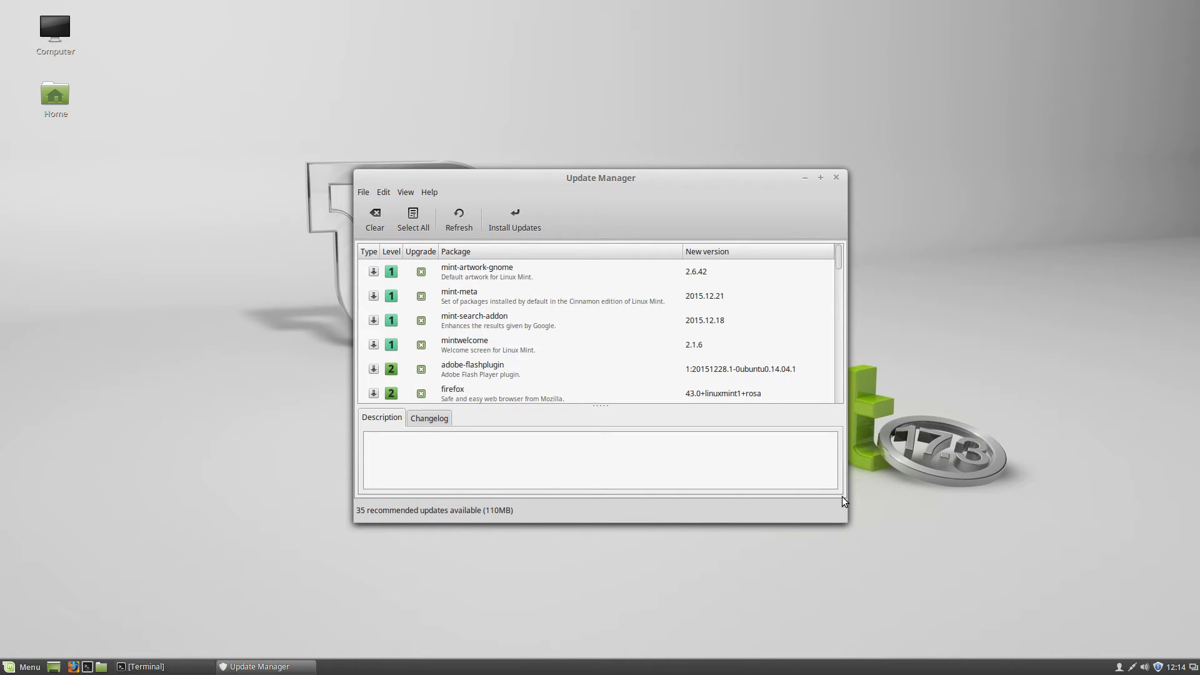
Install the 35 recommended updates, entering the password and showing the individual downloaded files
{"action": "left_click_drag", "start_coordinate": [838, 257], "coordinate": [852, 394]}
{"action": "left_click_drag", "start_coordinate": [857, 347], "coordinate": [855, 232]}
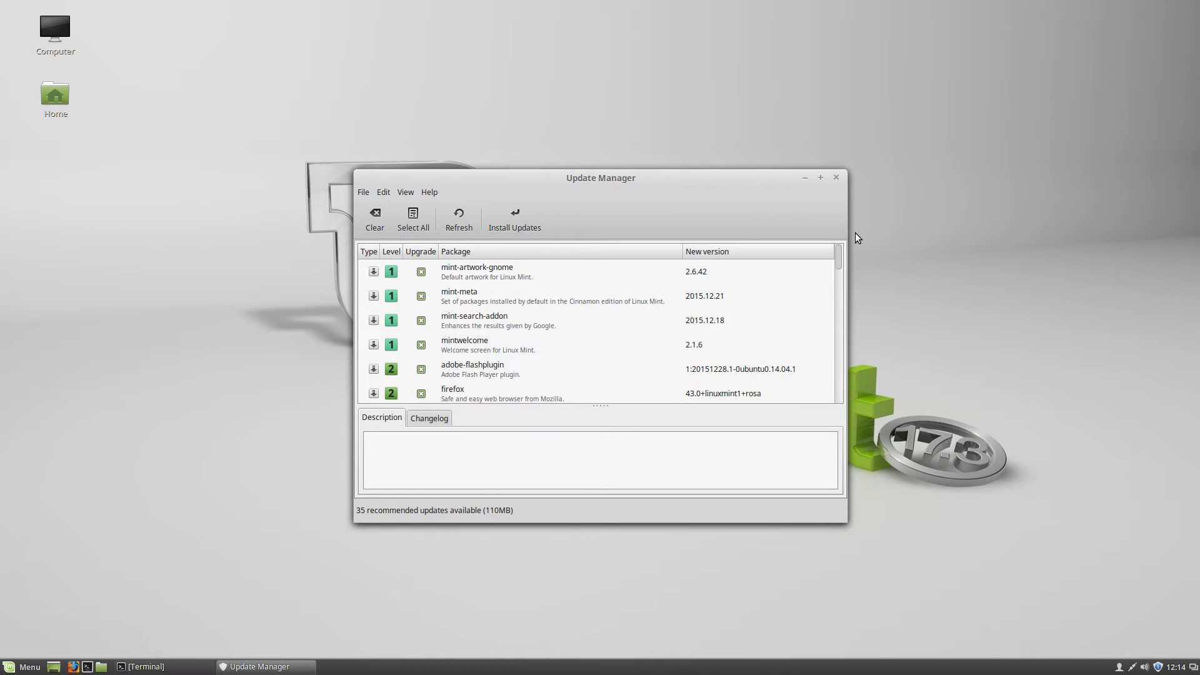
{"action": "left_click", "coordinate": [496, 219]}
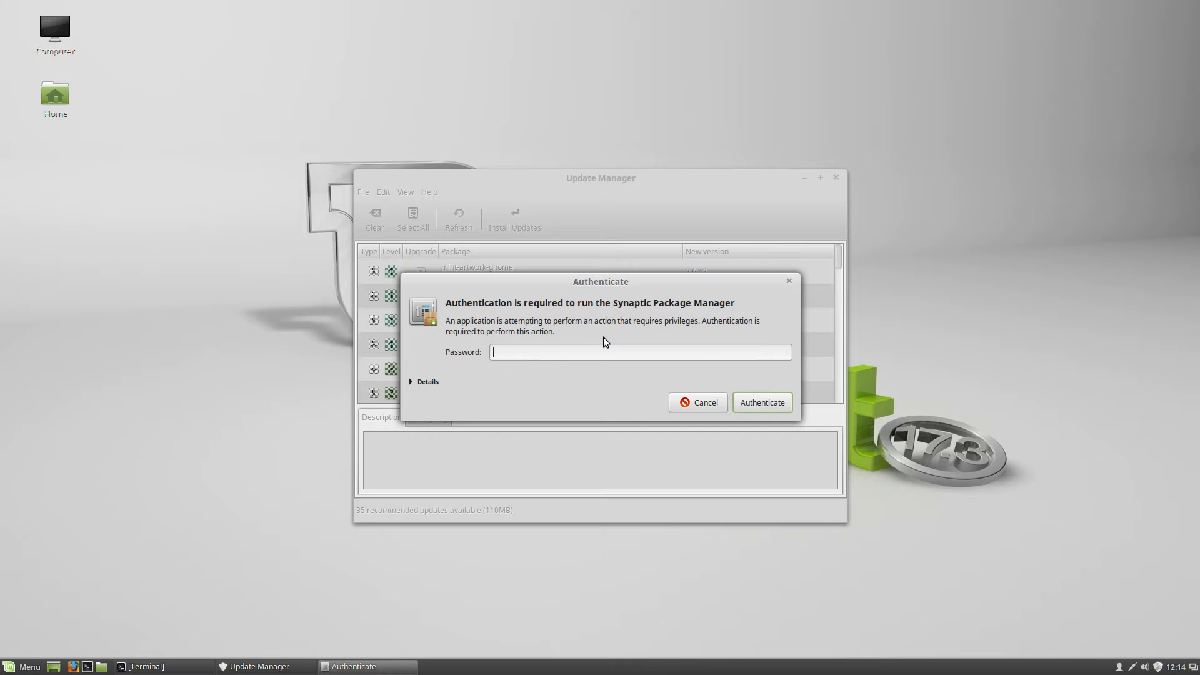
{"action": "left_click", "coordinate": [425, 383]}
{"action": "left_click", "coordinate": [425, 382]}
{"action": "type", "text": "***********"}
{"action": "key", "text": "Return"}
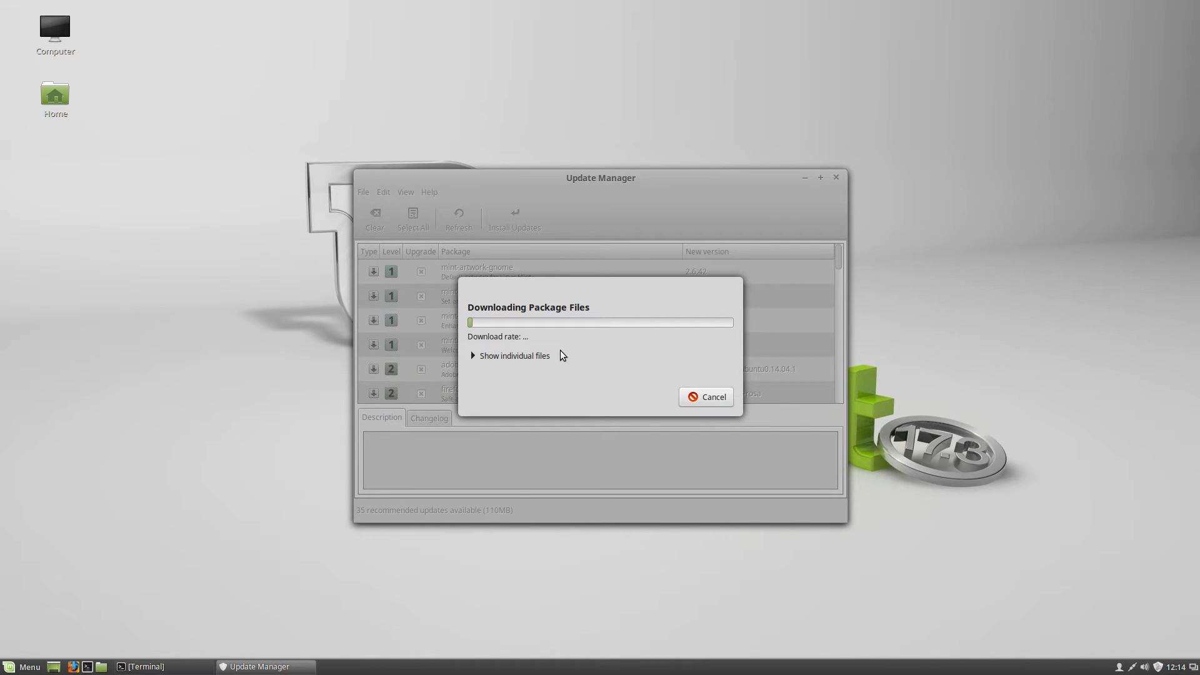
{"action": "left_click", "coordinate": [541, 356]}
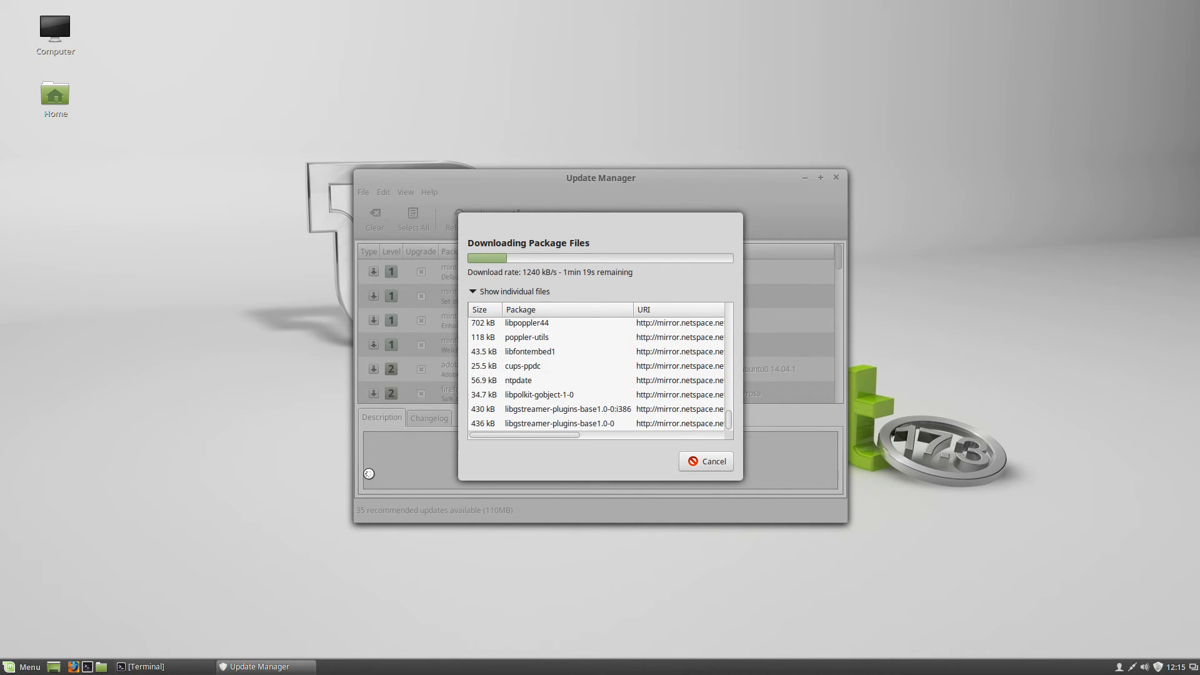
Browse the Recent Files category in the applications menu
{"action": "key", "text": "super"}
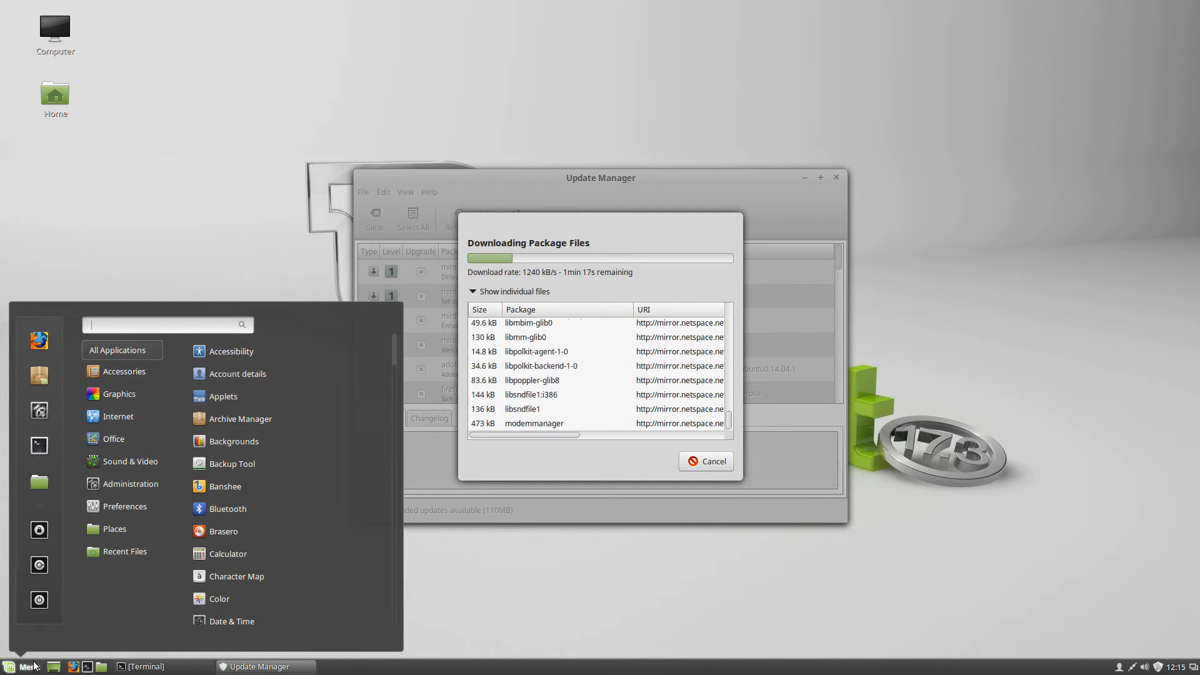
{"action": "left_click", "coordinate": [99, 549]}
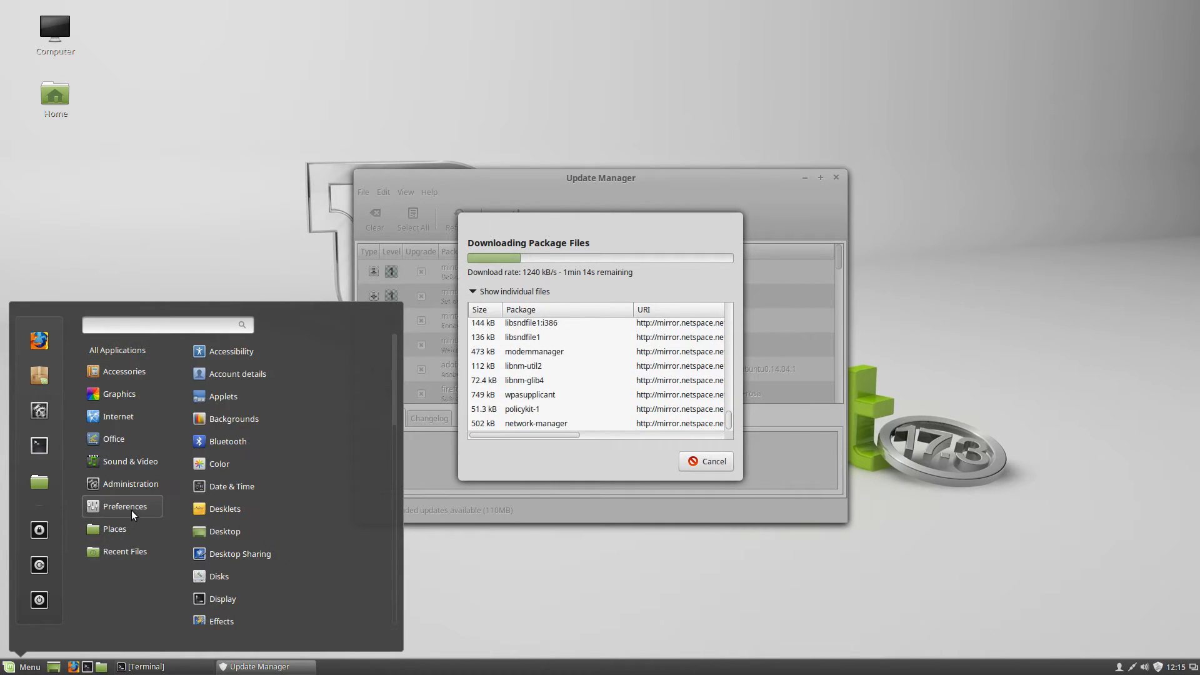
{"action": "mouse_move", "coordinate": [124, 504]}
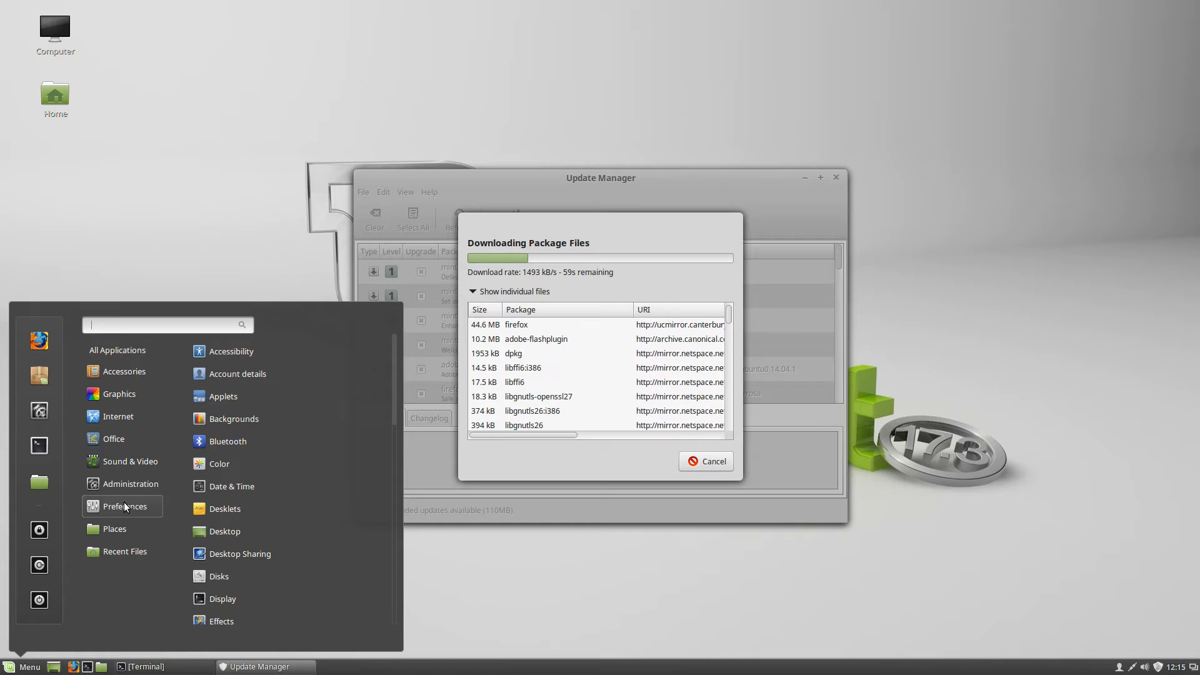
{"action": "mouse_move", "coordinate": [110, 524]}
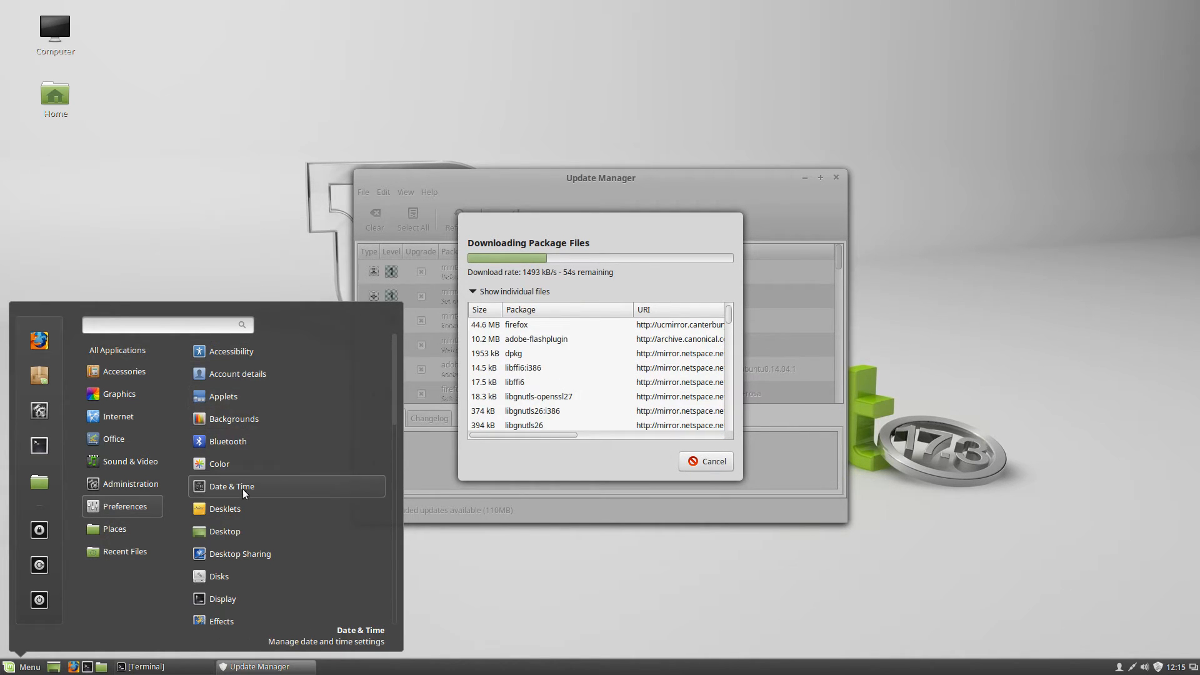
Open the Desklets settings from the desktop's right-click menu and move the window aside
{"action": "left_click", "coordinate": [1044, 158]}
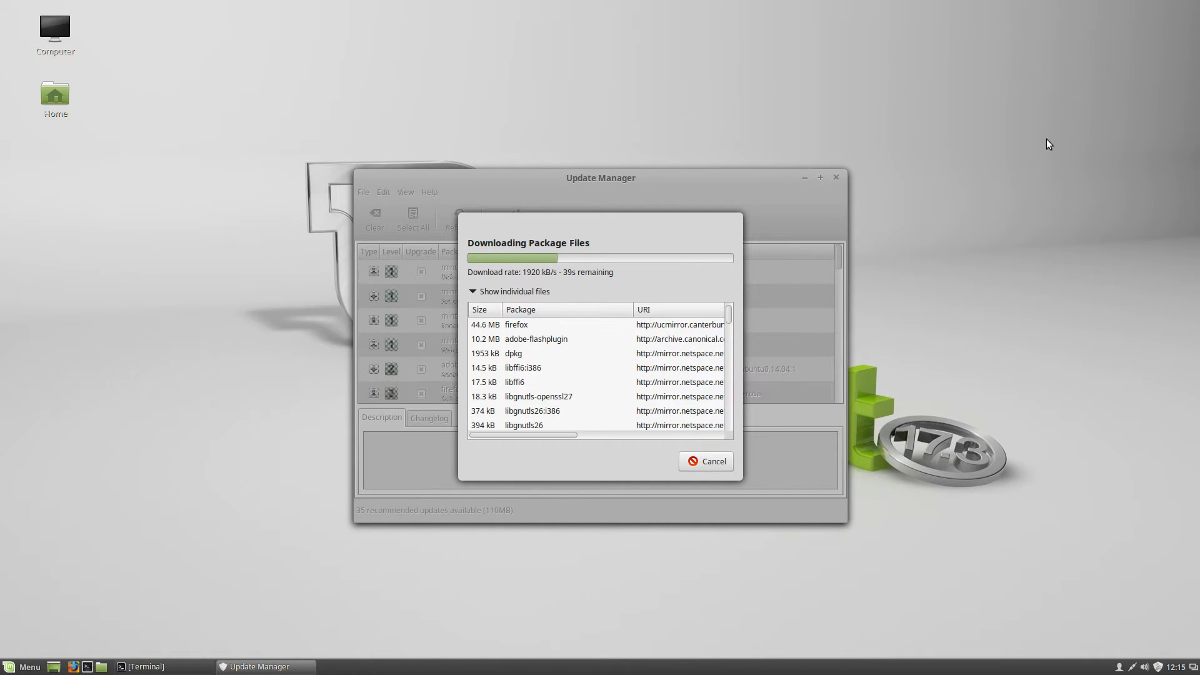
{"action": "right_click", "coordinate": [1045, 110]}
{"action": "left_click", "coordinate": [985, 159]}
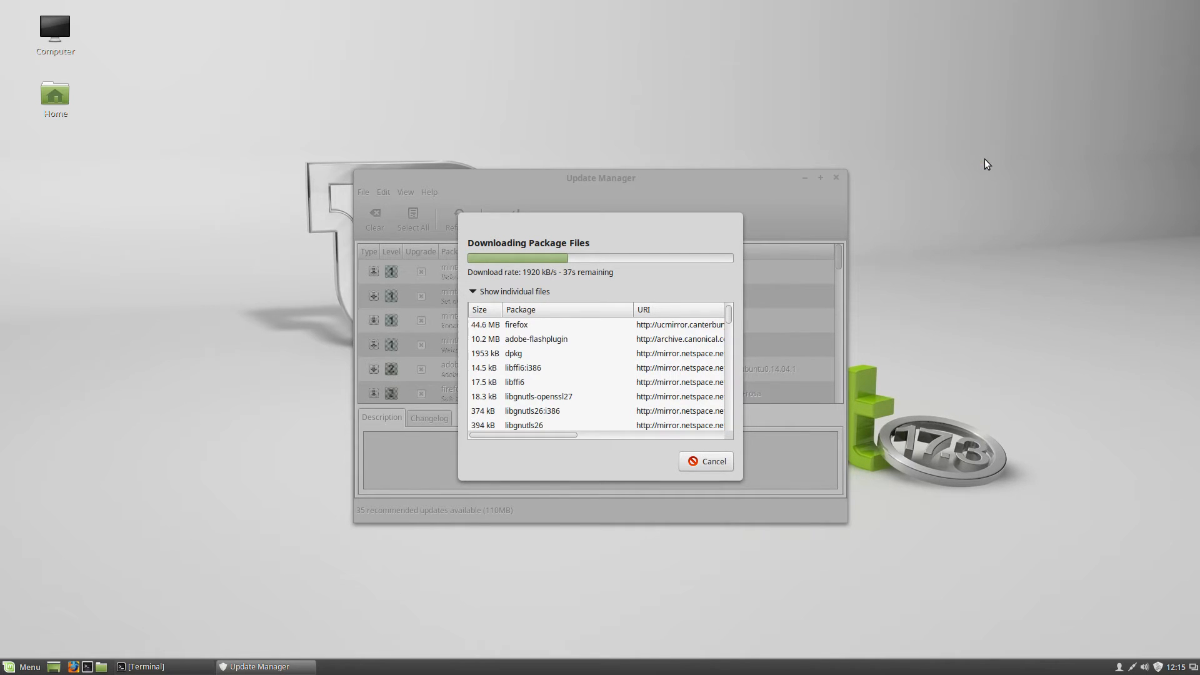
{"action": "left_click_drag", "start_coordinate": [629, 152], "coordinate": [850, 80]}
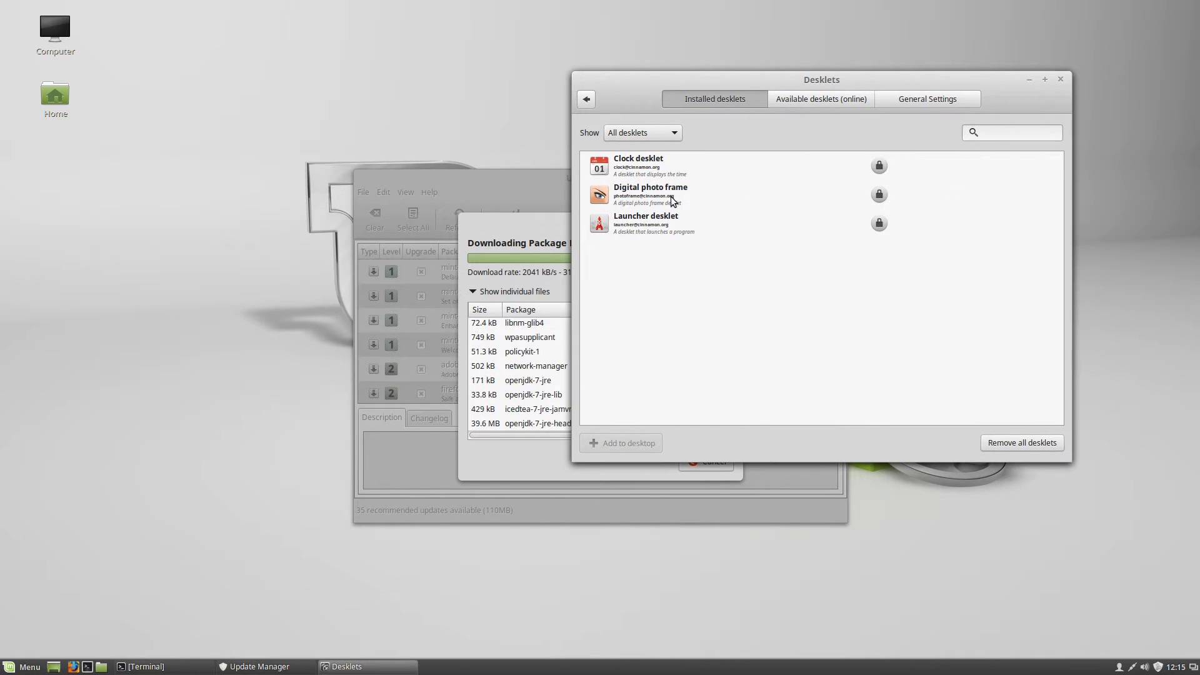
Add the Clock, Digital photo frame and Launcher desklets, moving the photo frame to the lower left
{"action": "left_click", "coordinate": [625, 163]}
{"action": "right_click", "coordinate": [628, 160]}
{"action": "left_click", "coordinate": [646, 194]}
{"action": "right_click", "coordinate": [646, 194]}
{"action": "left_click", "coordinate": [661, 226]}
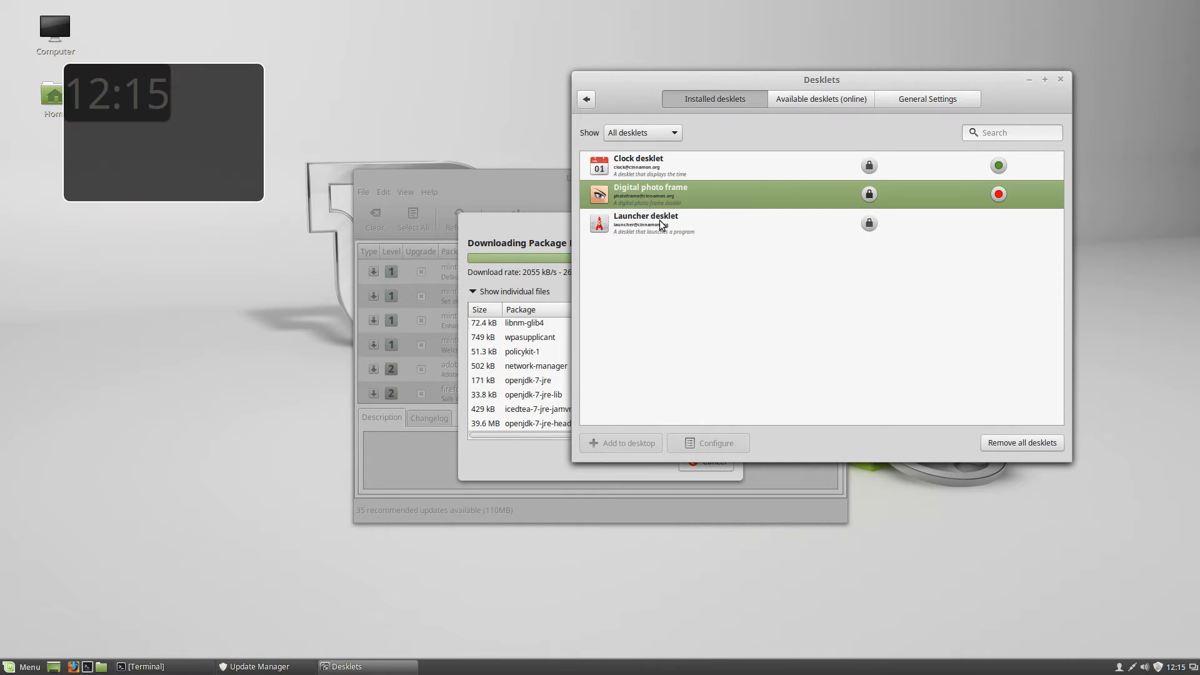
{"action": "right_click", "coordinate": [659, 225]}
{"action": "left_click", "coordinate": [693, 234]}
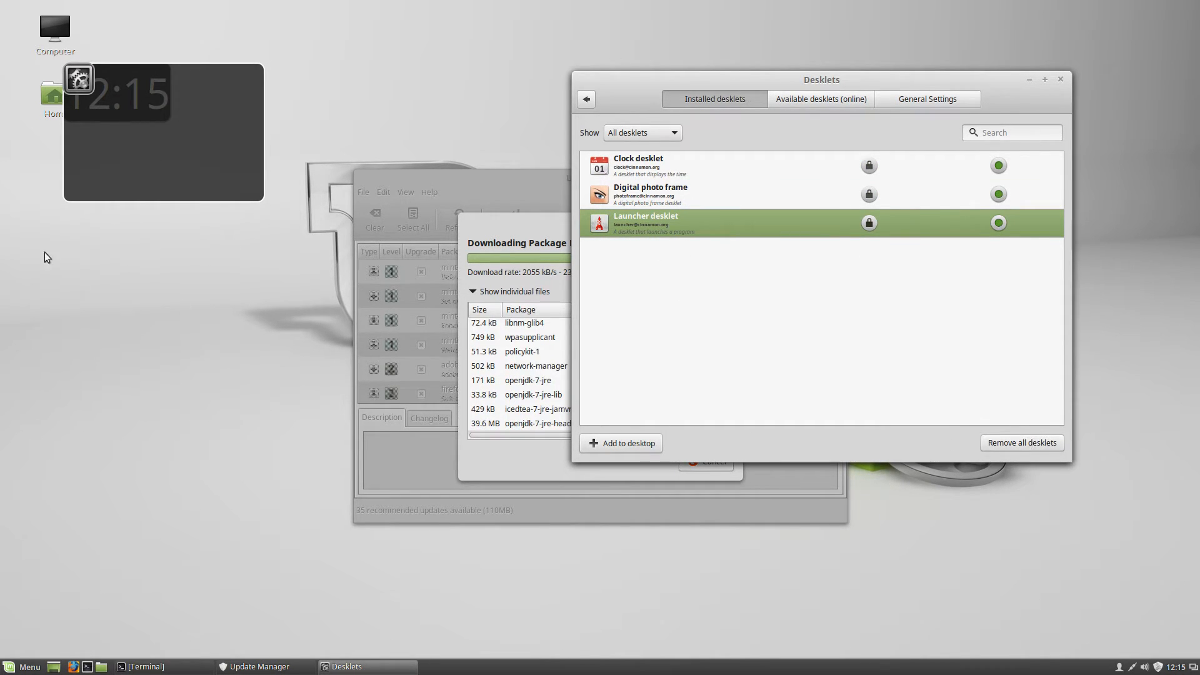
{"action": "left_click_drag", "start_coordinate": [82, 88], "coordinate": [93, 276]}
{"action": "left_click_drag", "start_coordinate": [136, 143], "coordinate": [104, 471]}
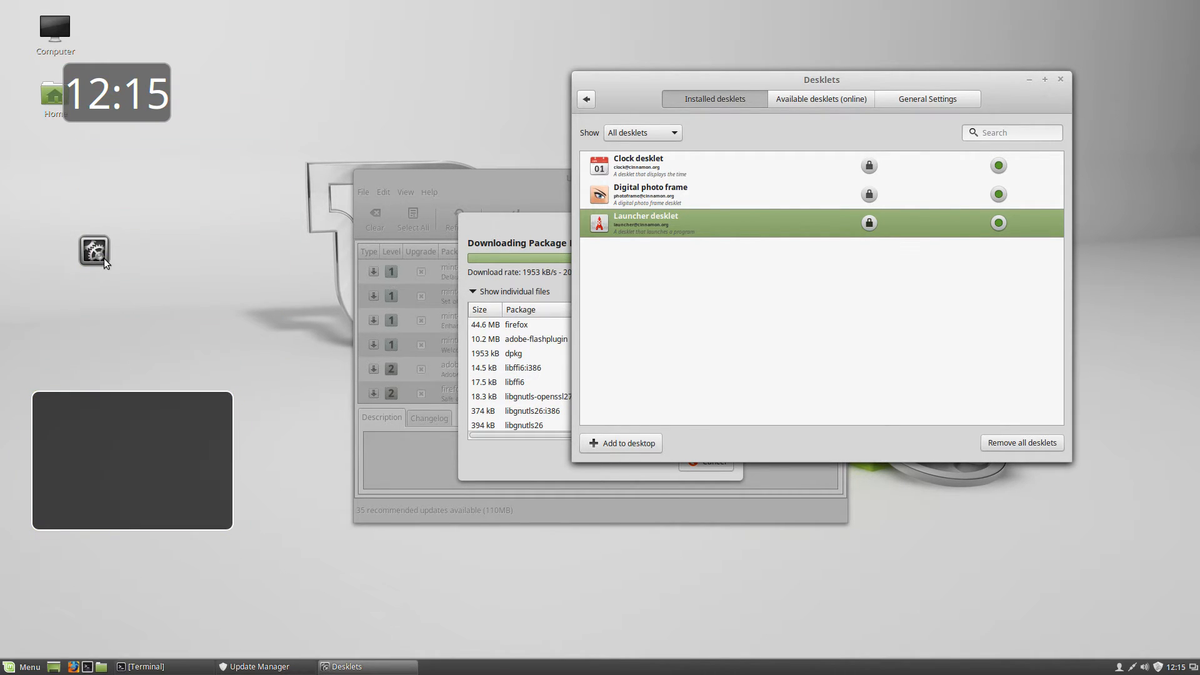
Set the launcher desklet to Application gnome-terminal and test that it opens a Terminal
{"action": "right_click", "coordinate": [91, 254]}
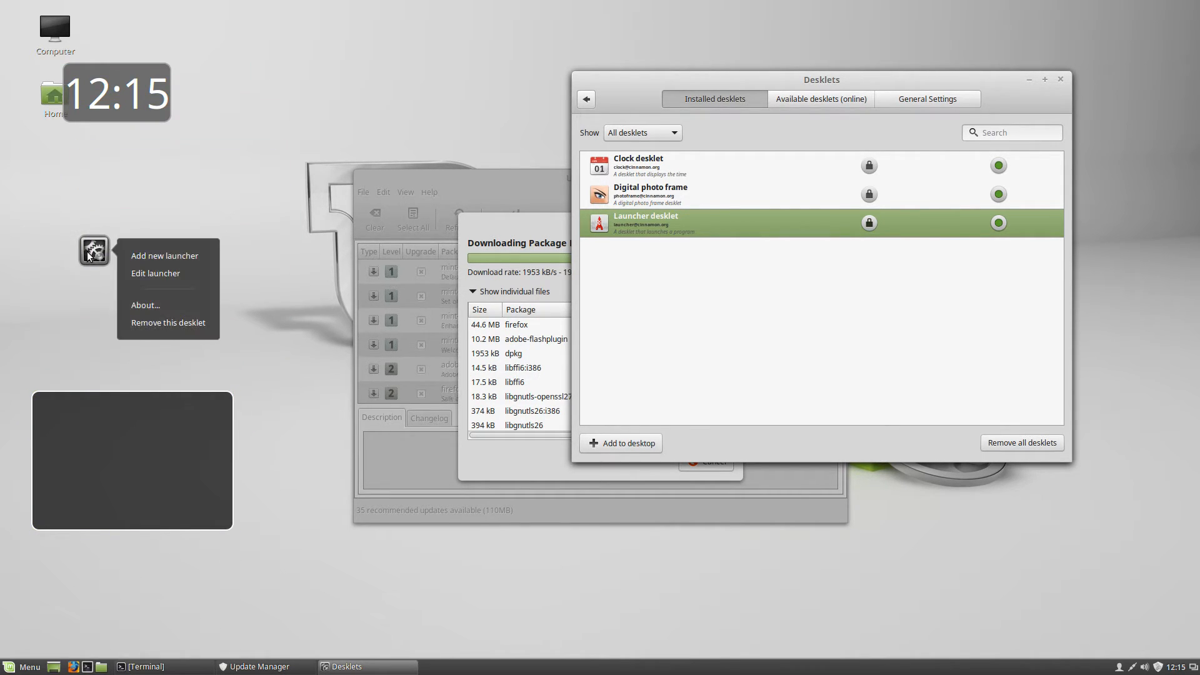
{"action": "left_click", "coordinate": [158, 274]}
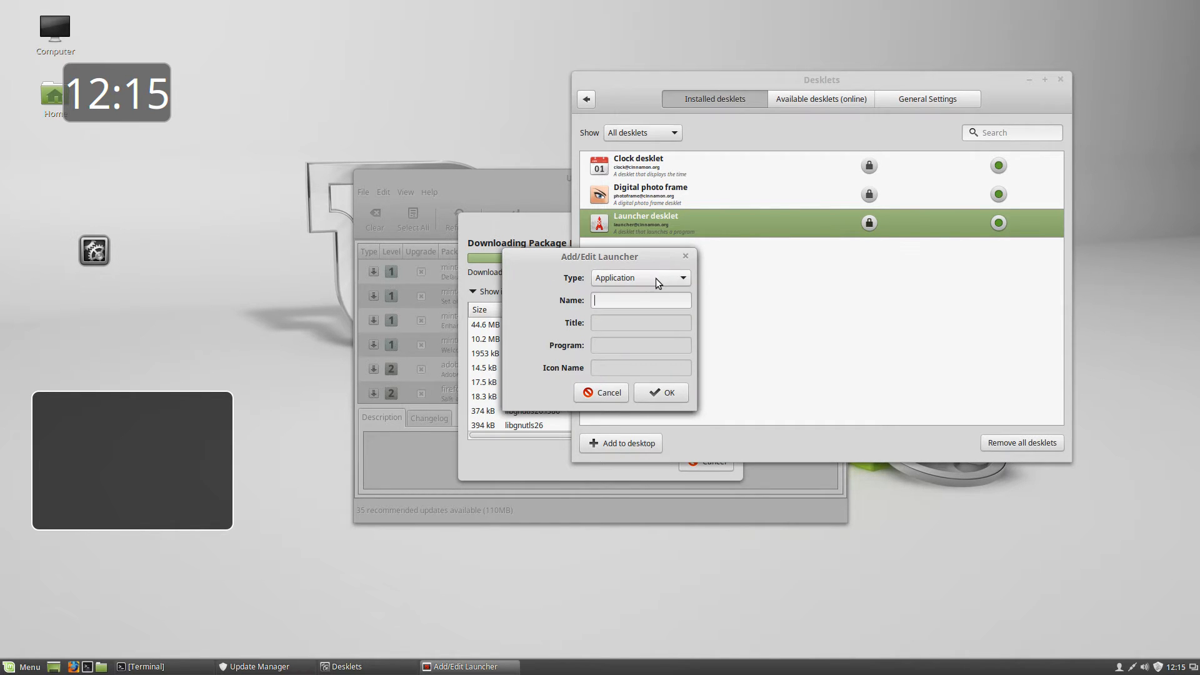
{"action": "left_click", "coordinate": [625, 278]}
{"action": "left_click", "coordinate": [616, 276]}
{"action": "left_click", "coordinate": [609, 302]}
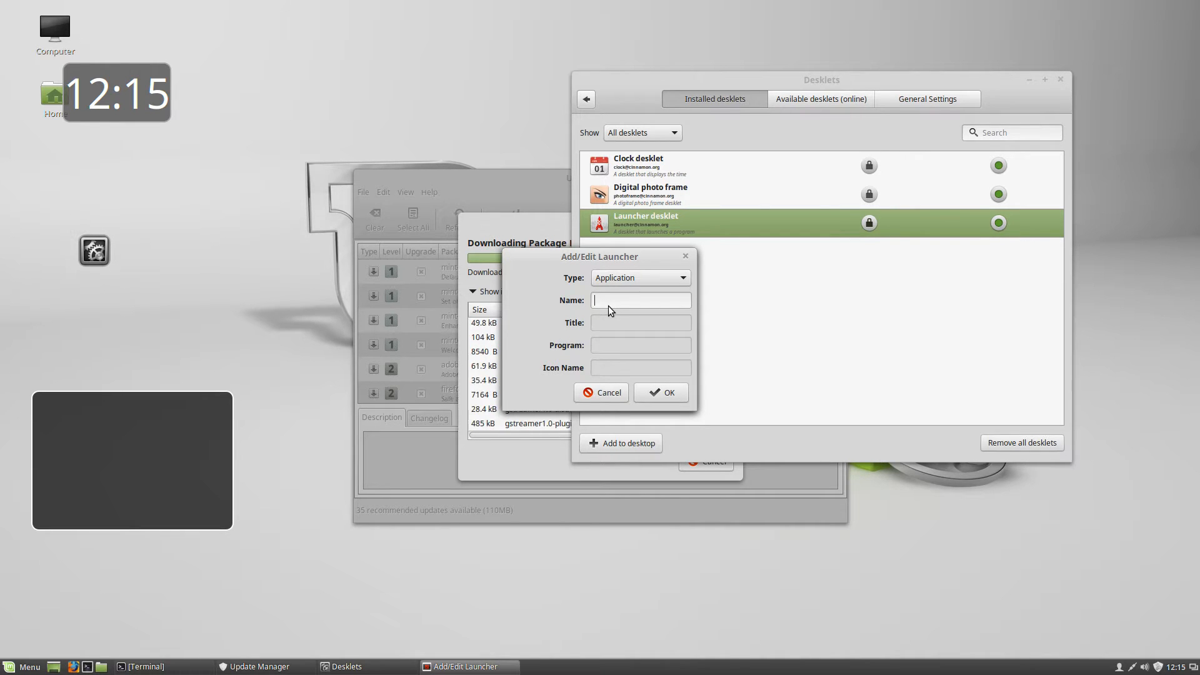
{"action": "type", "text": "terminal"}
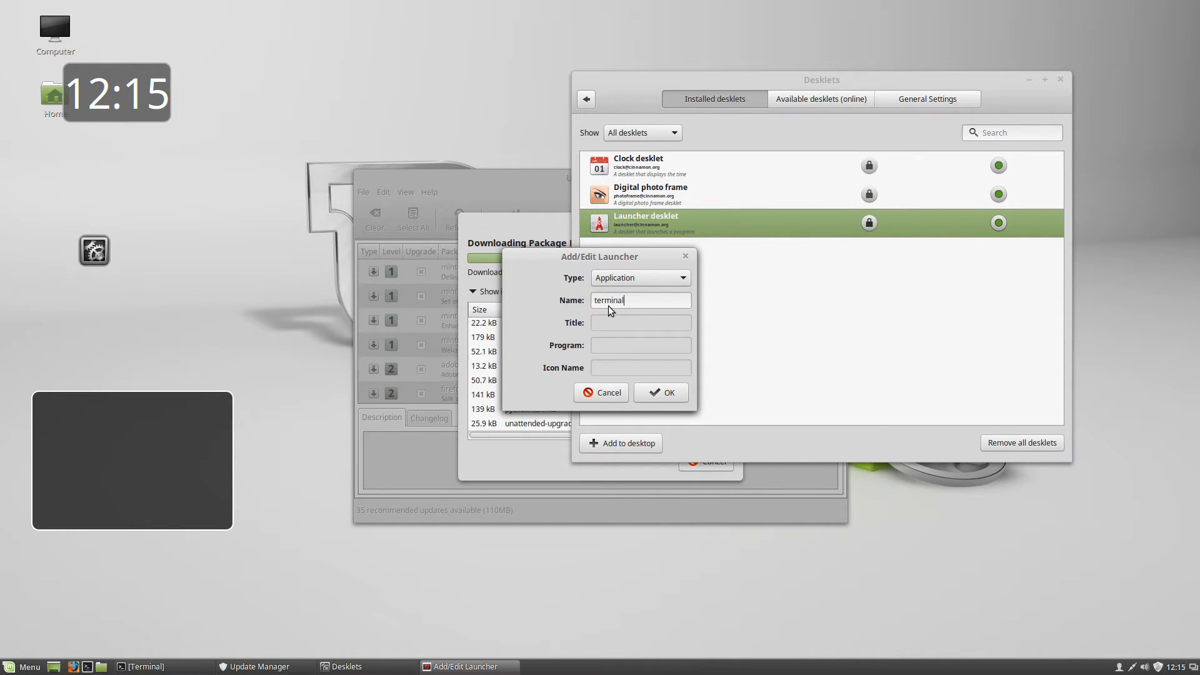
{"action": "key", "text": "BackSpace"}
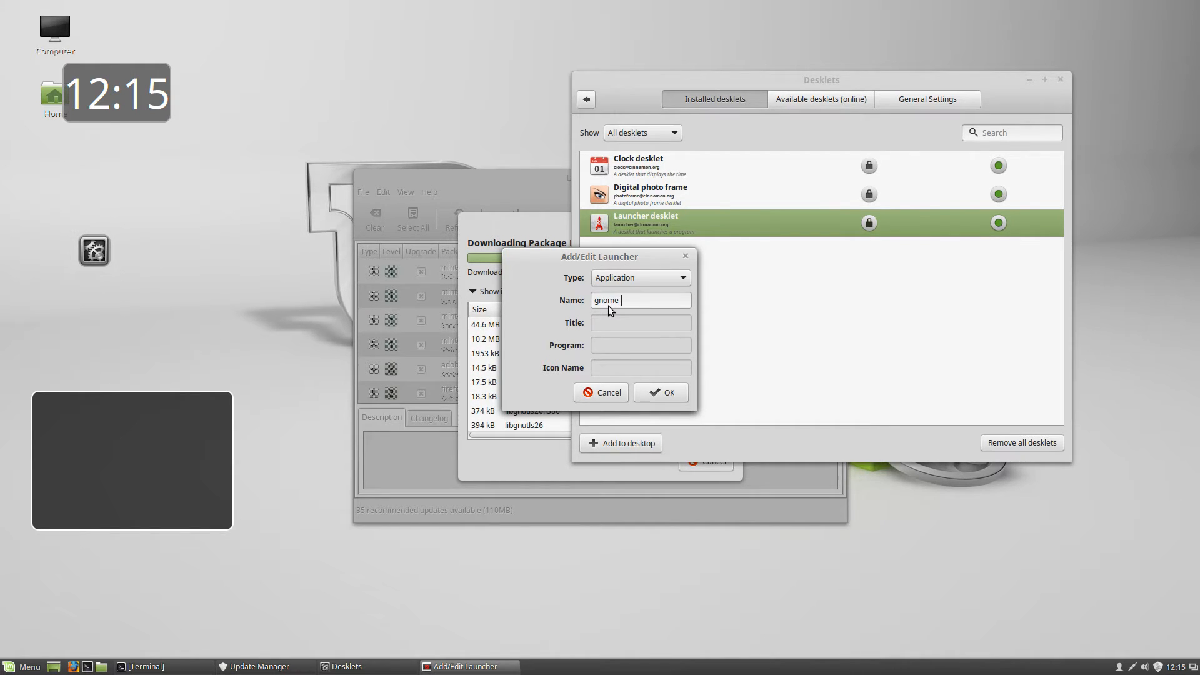
{"action": "type", "text": "inal"}
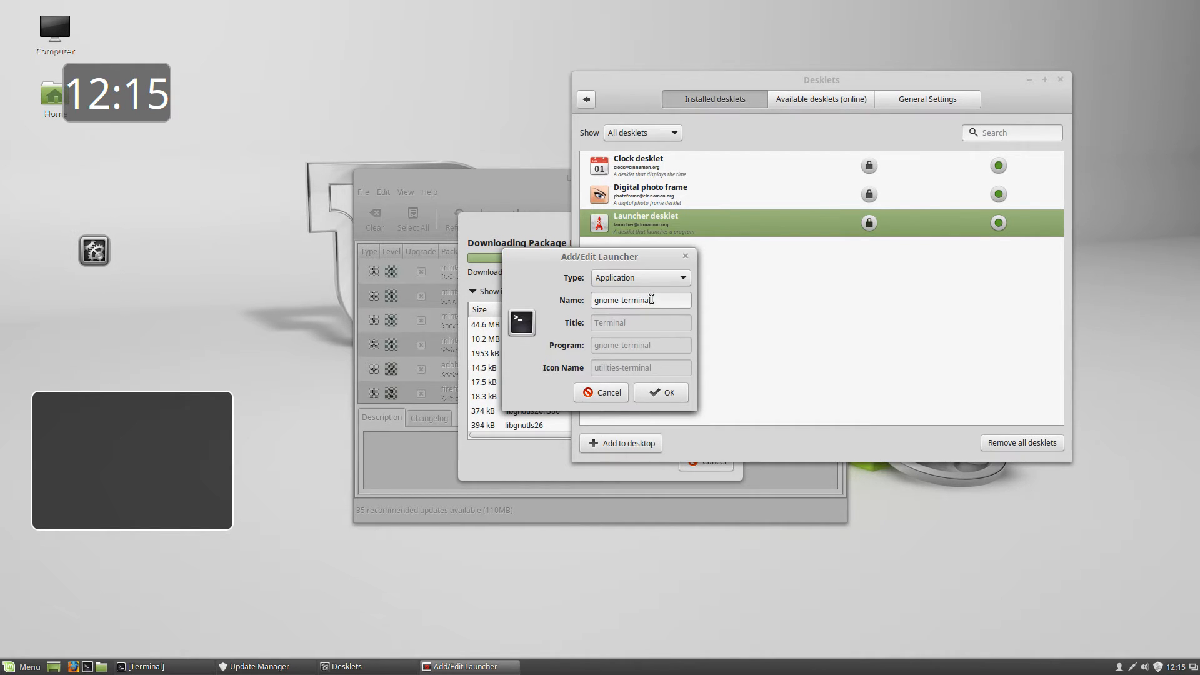
{"action": "left_click", "coordinate": [650, 392]}
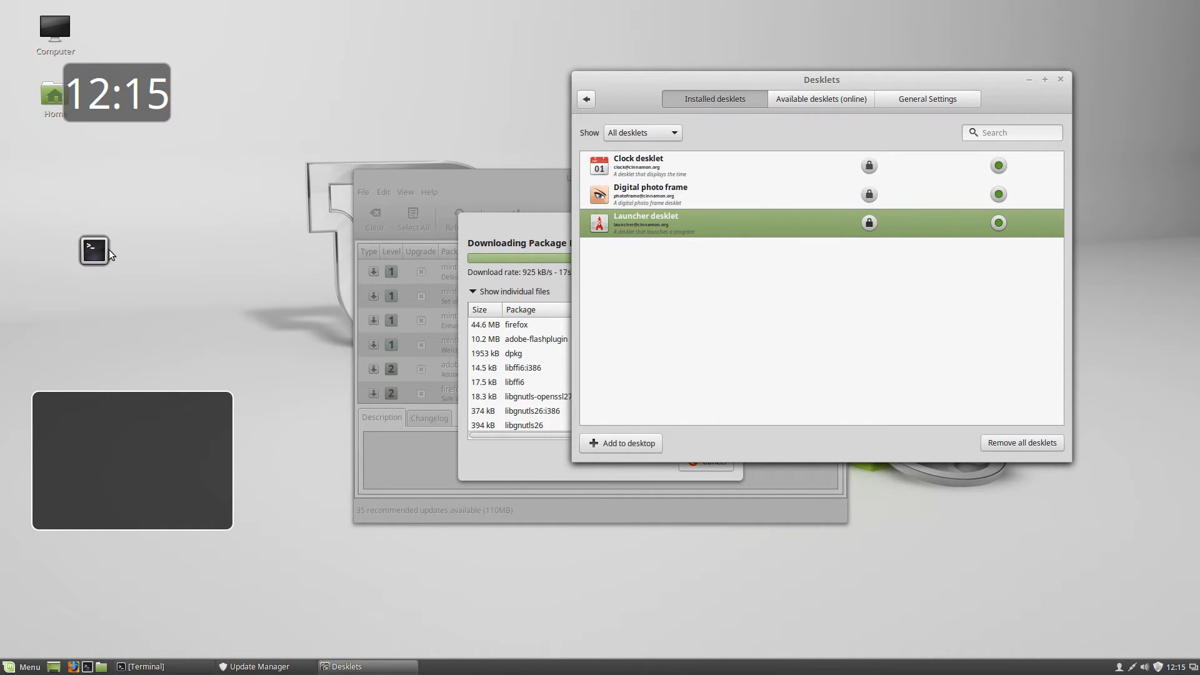
{"action": "left_click", "coordinate": [94, 250]}
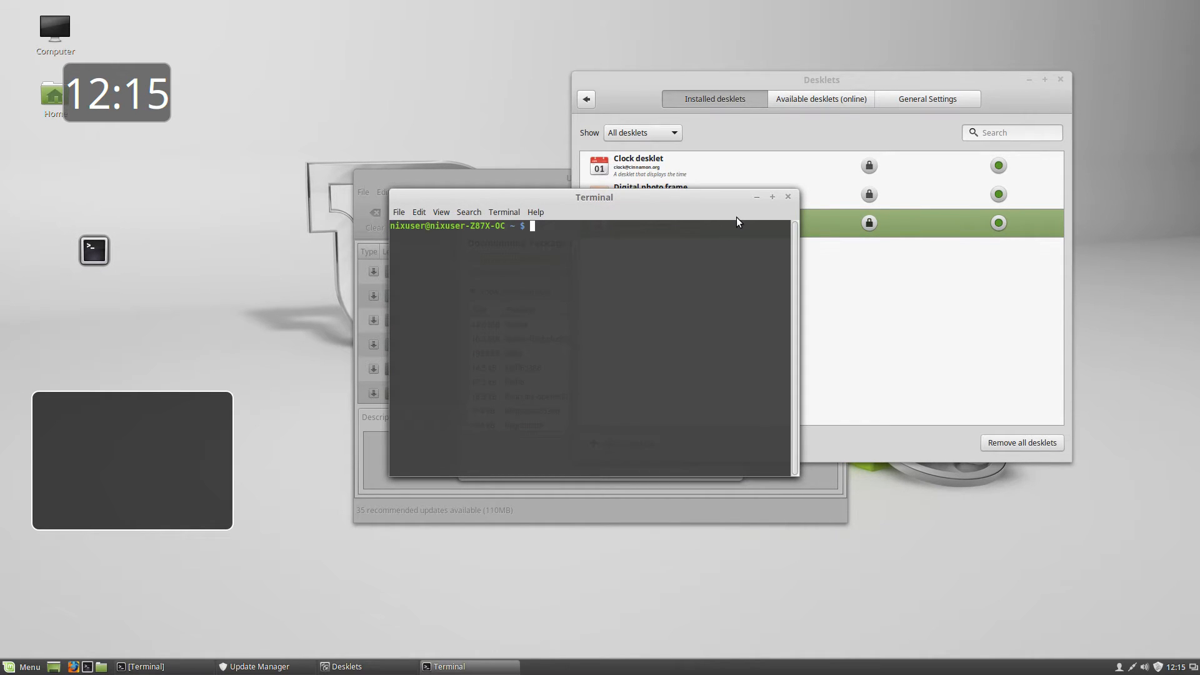
{"action": "left_click", "coordinate": [787, 197]}
Open the photo frame desklet's settings, moving and hiding Update Manager out of the way
{"action": "right_click", "coordinate": [155, 107]}
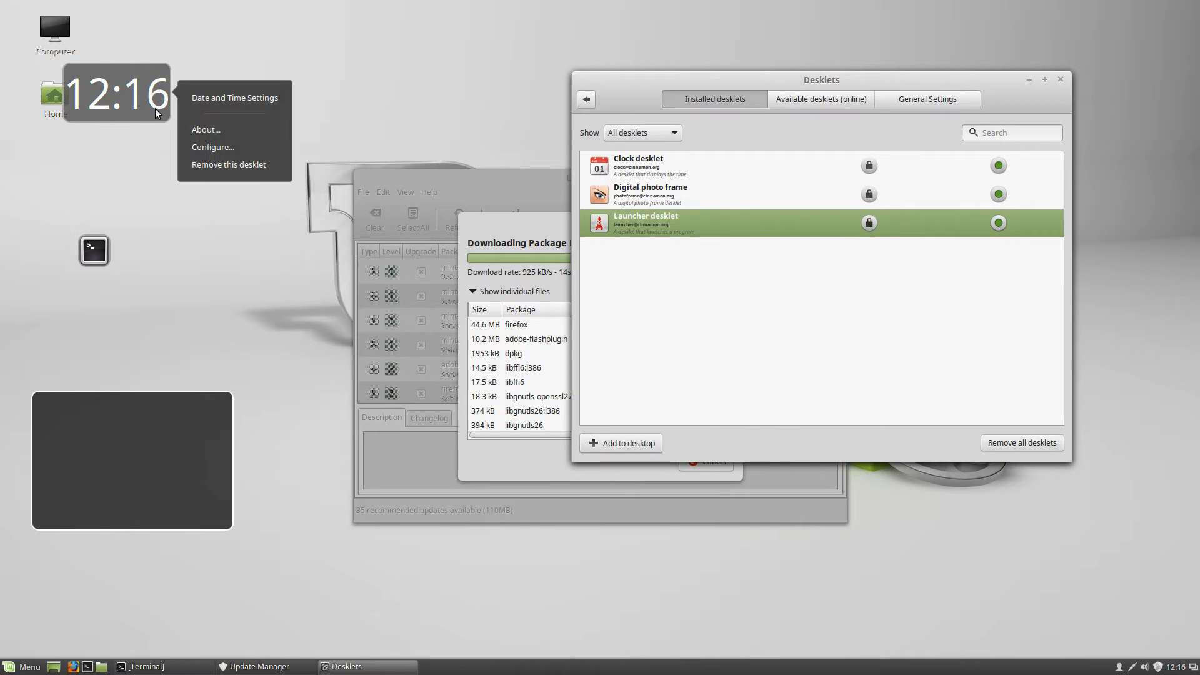
{"action": "left_click", "coordinate": [246, 271]}
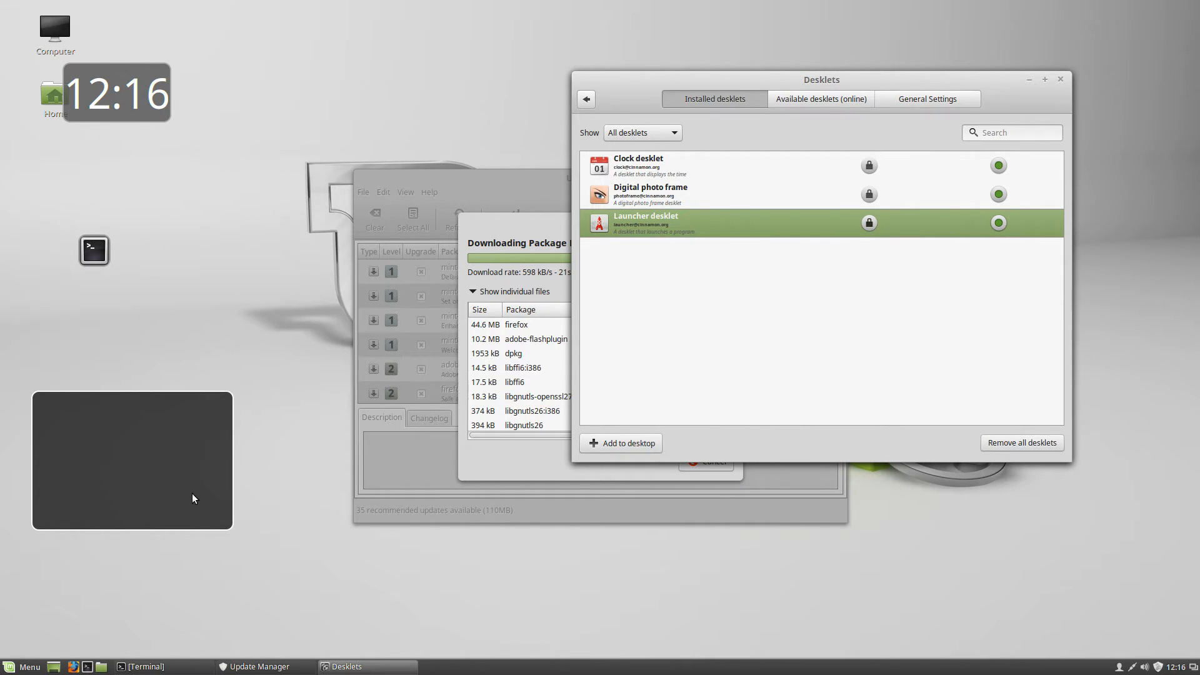
{"action": "right_click", "coordinate": [145, 451]}
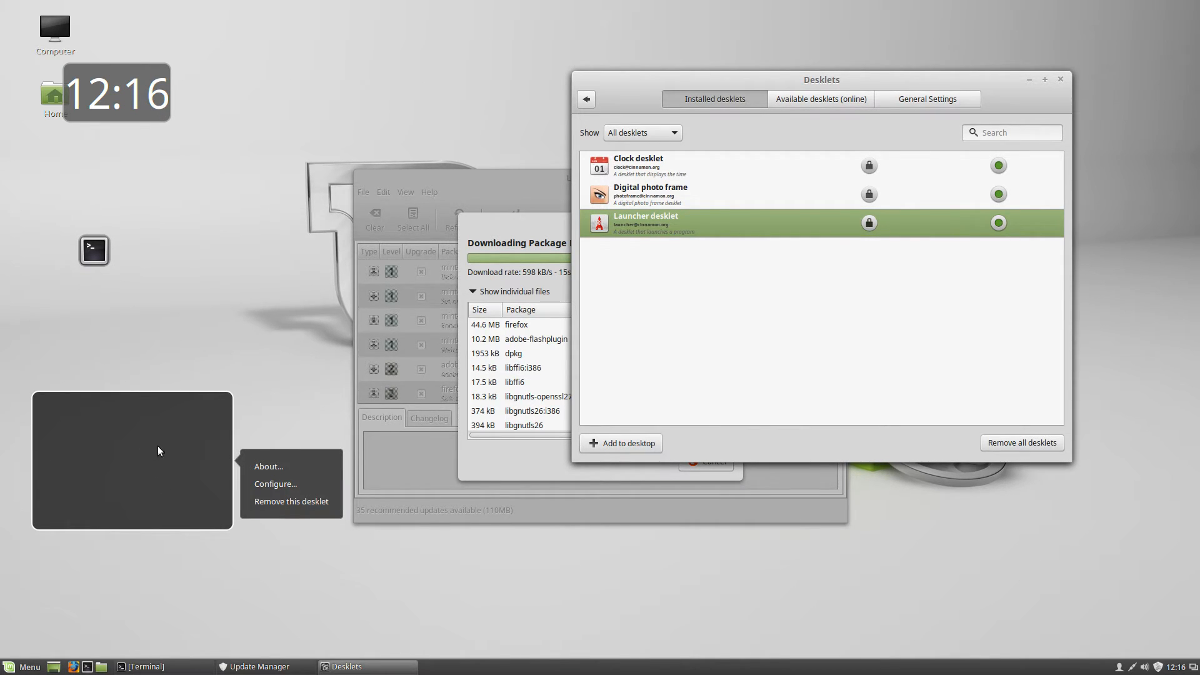
{"action": "left_click", "coordinate": [264, 484]}
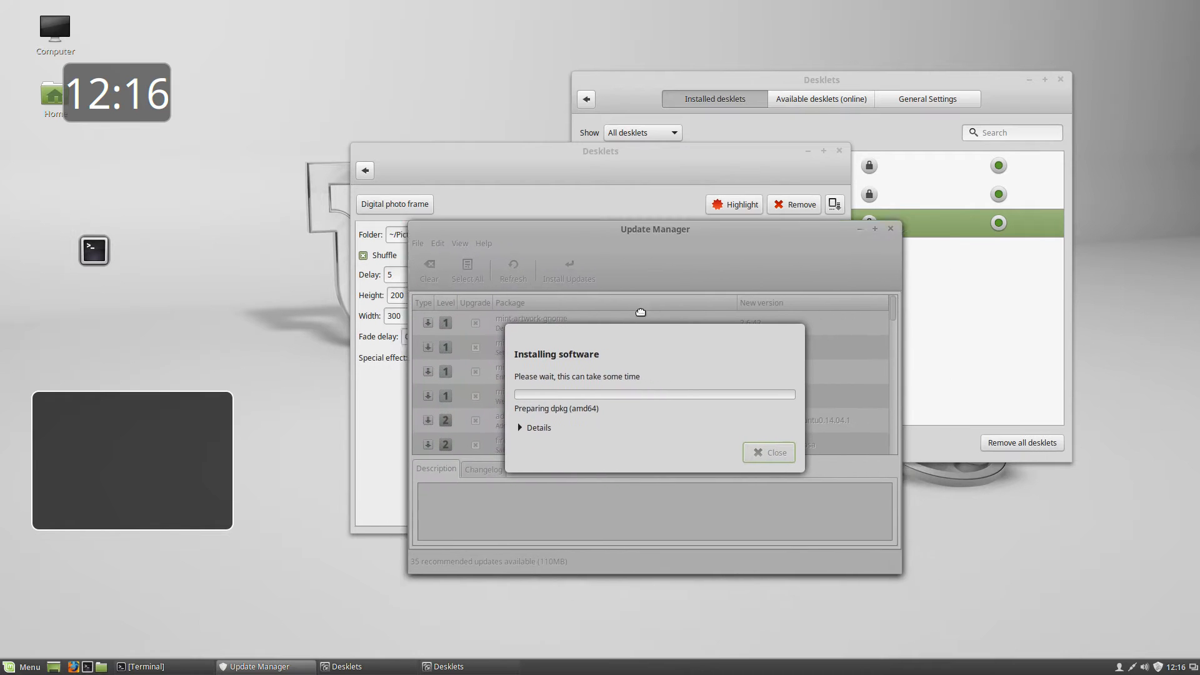
{"action": "left_click_drag", "start_coordinate": [613, 292], "coordinate": [729, 429]}
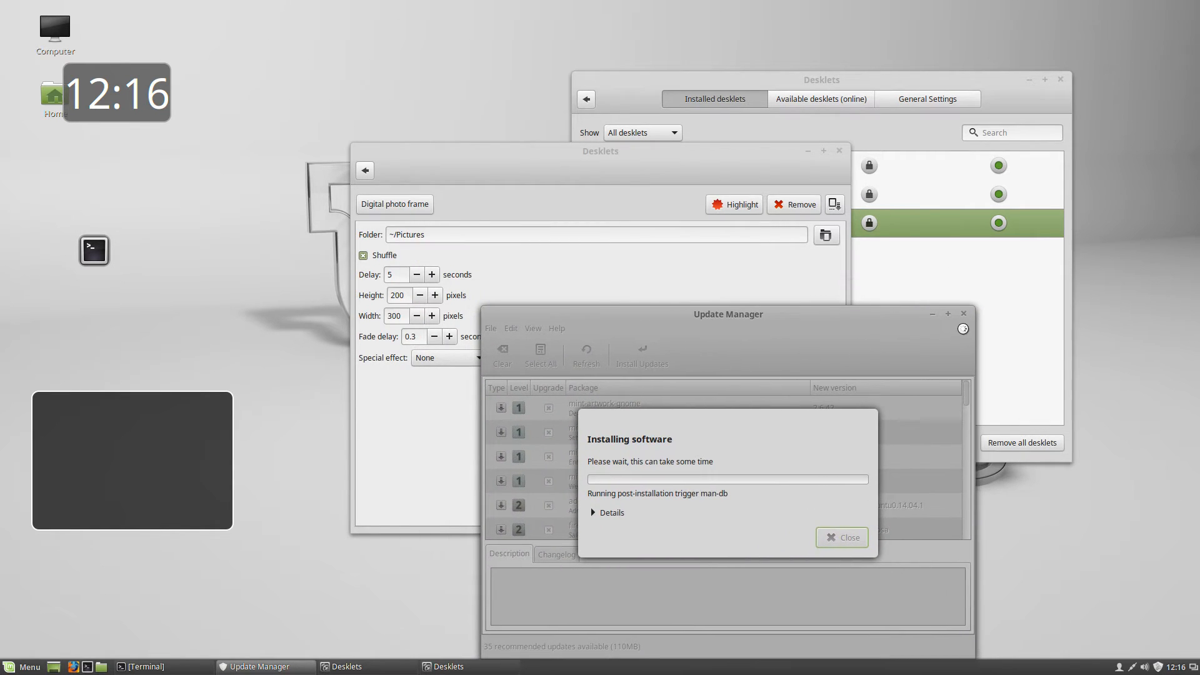
{"action": "left_click", "coordinate": [932, 314]}
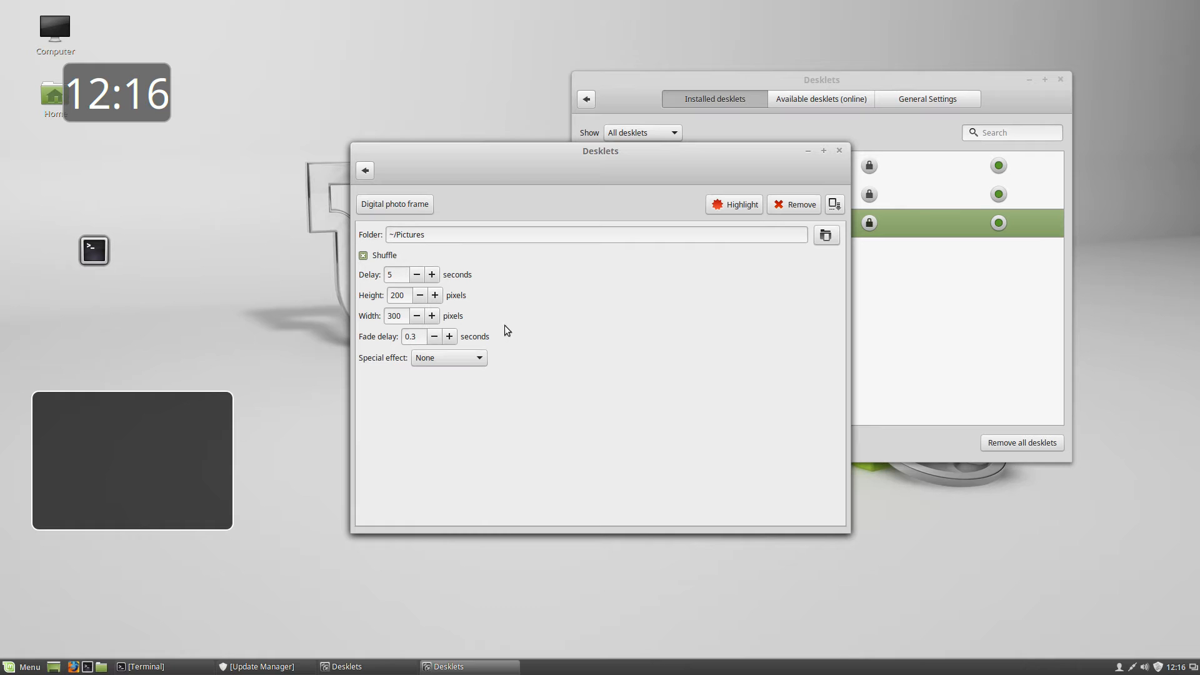
Set the photo frame's image folder to Downloads and close its settings
{"action": "left_click", "coordinate": [827, 236]}
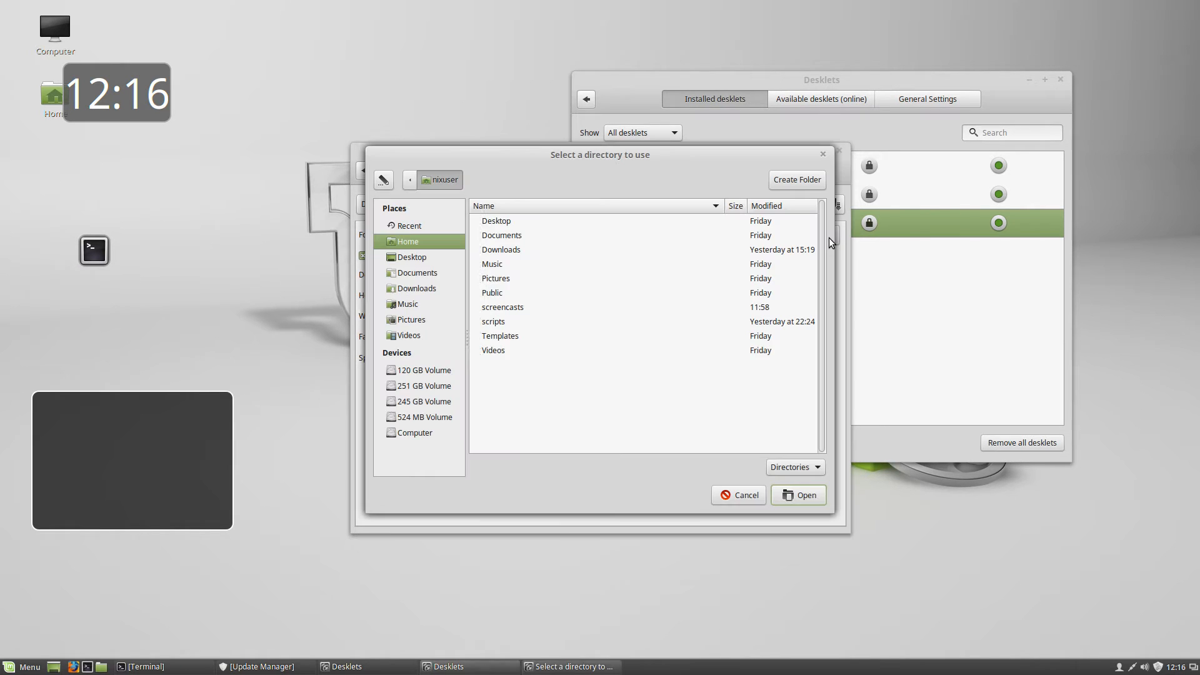
{"action": "double_click", "coordinate": [494, 249]}
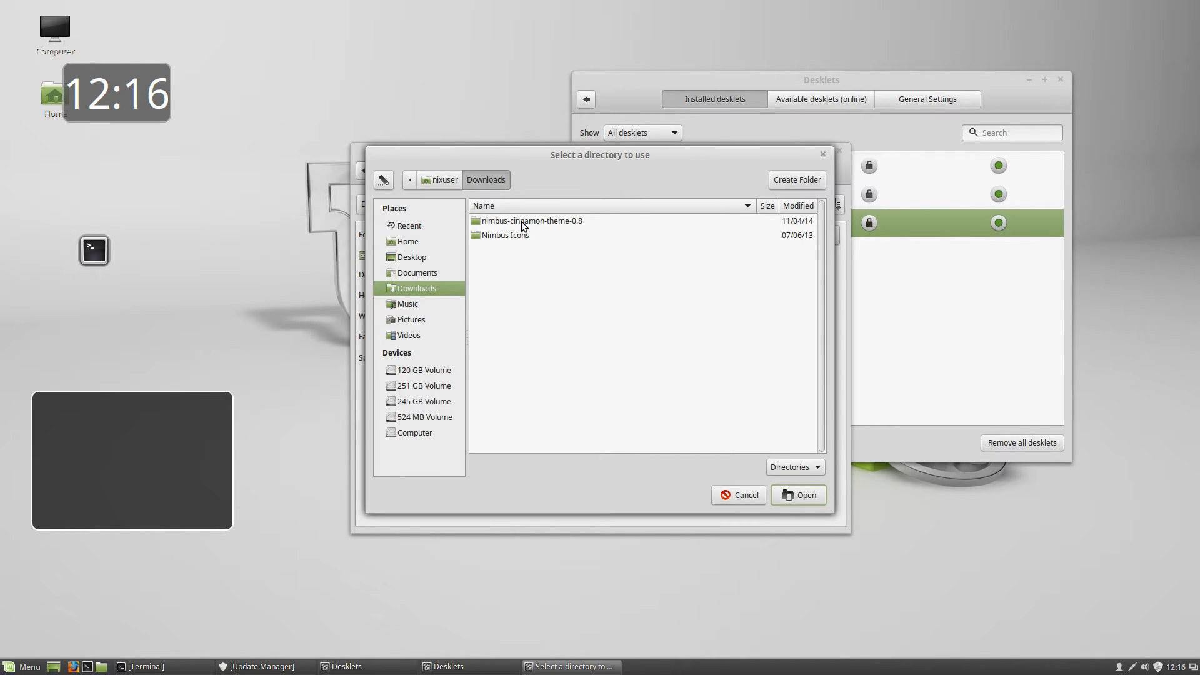
{"action": "double_click", "coordinate": [523, 224]}
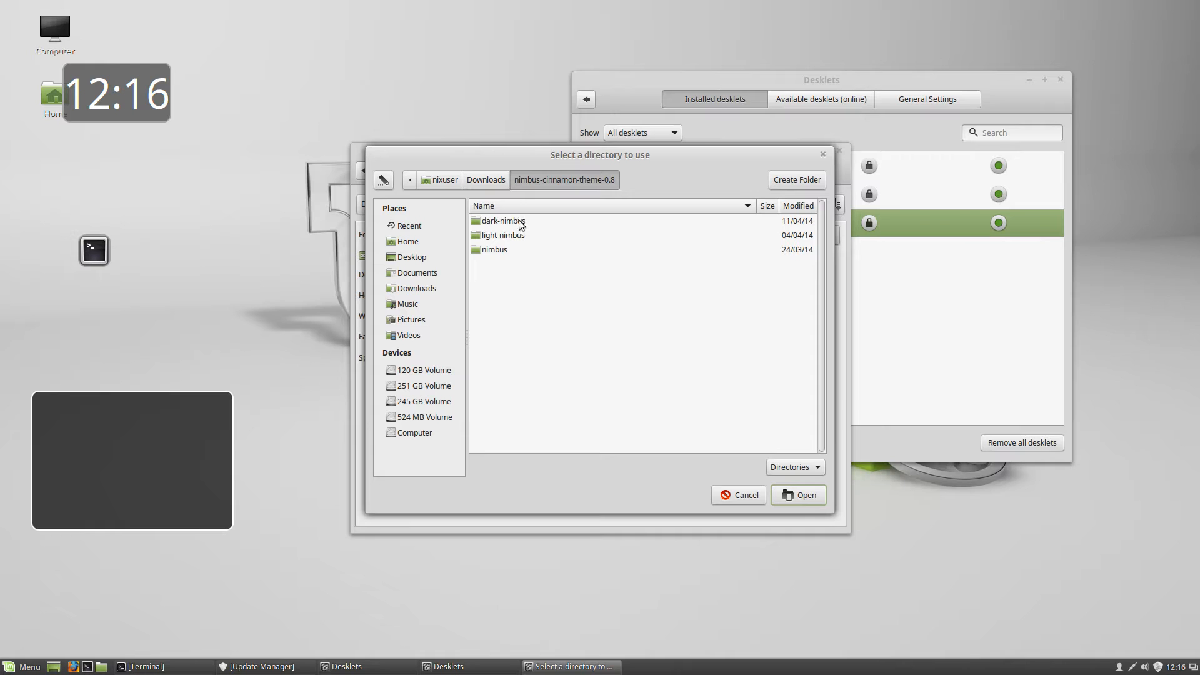
{"action": "left_click", "coordinate": [501, 181]}
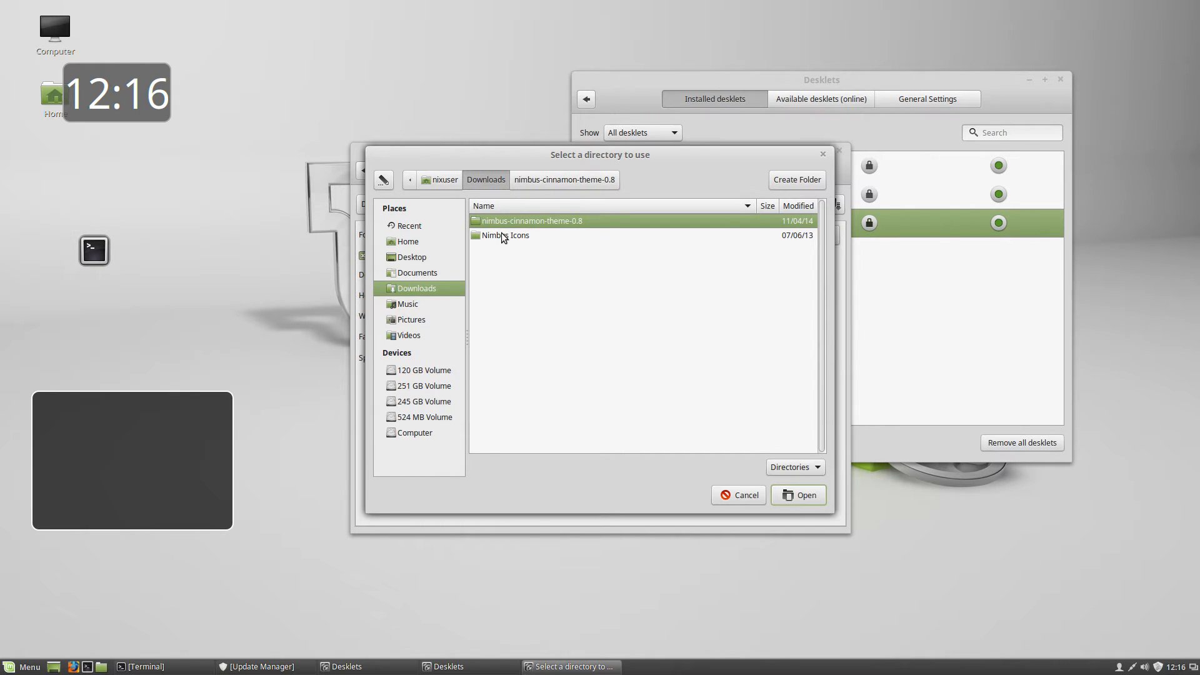
{"action": "left_click", "coordinate": [439, 182]}
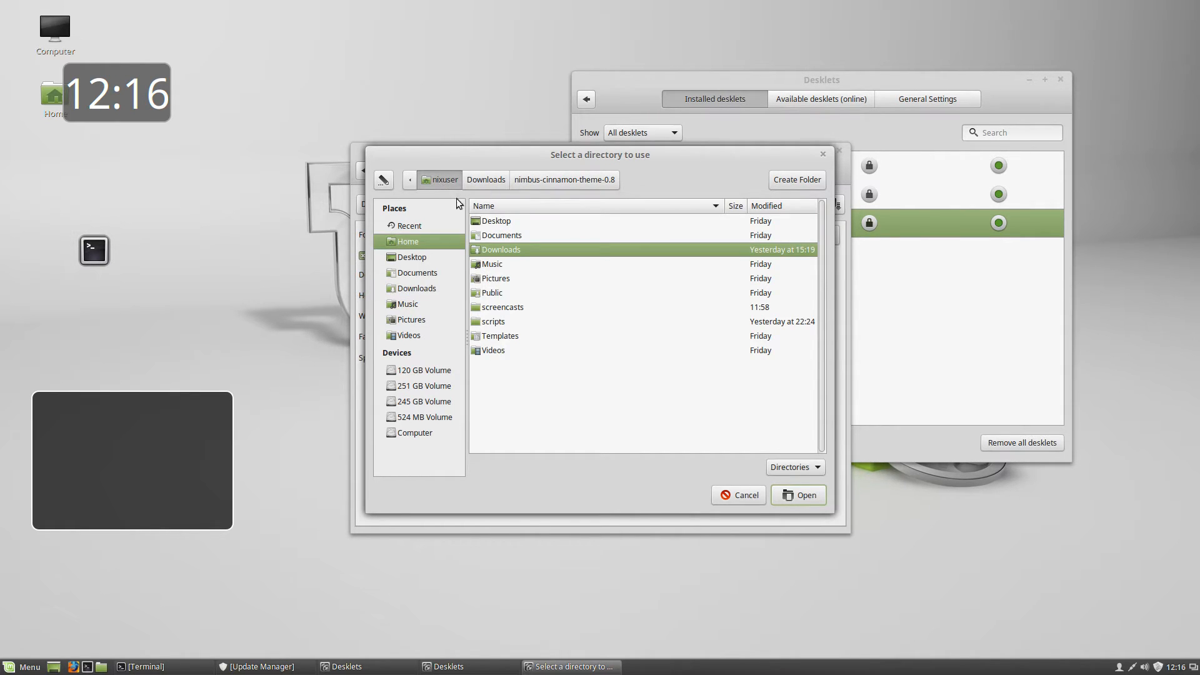
{"action": "left_click", "coordinate": [798, 495]}
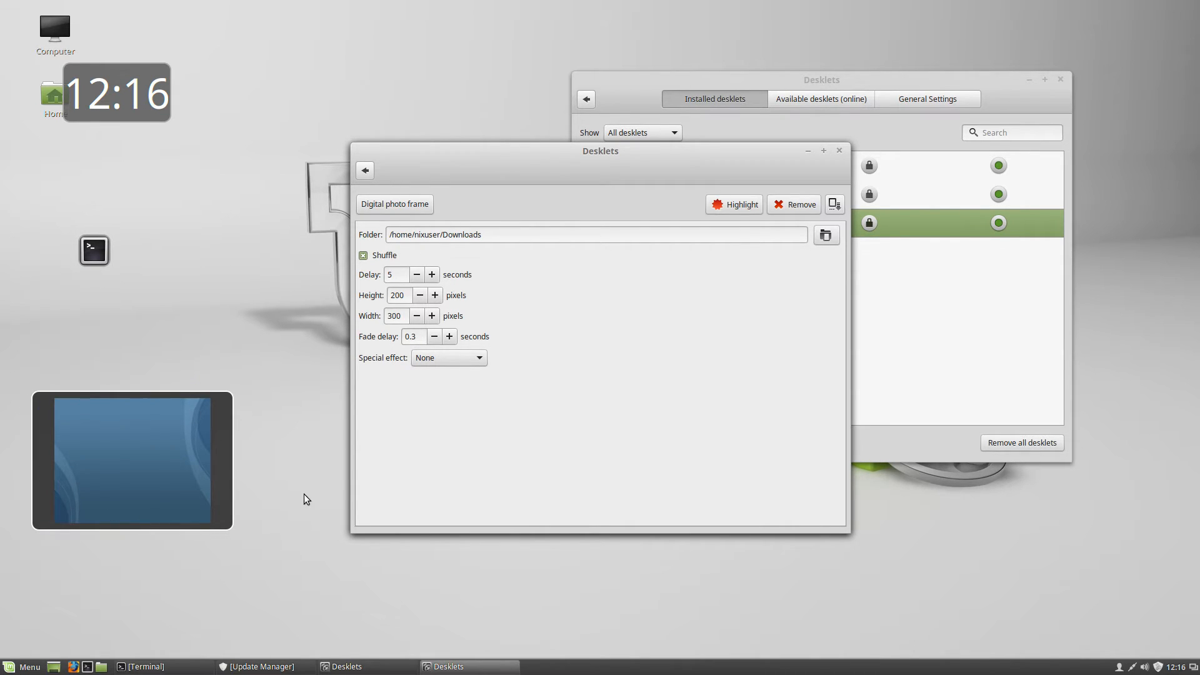
{"action": "left_click", "coordinate": [839, 150]}
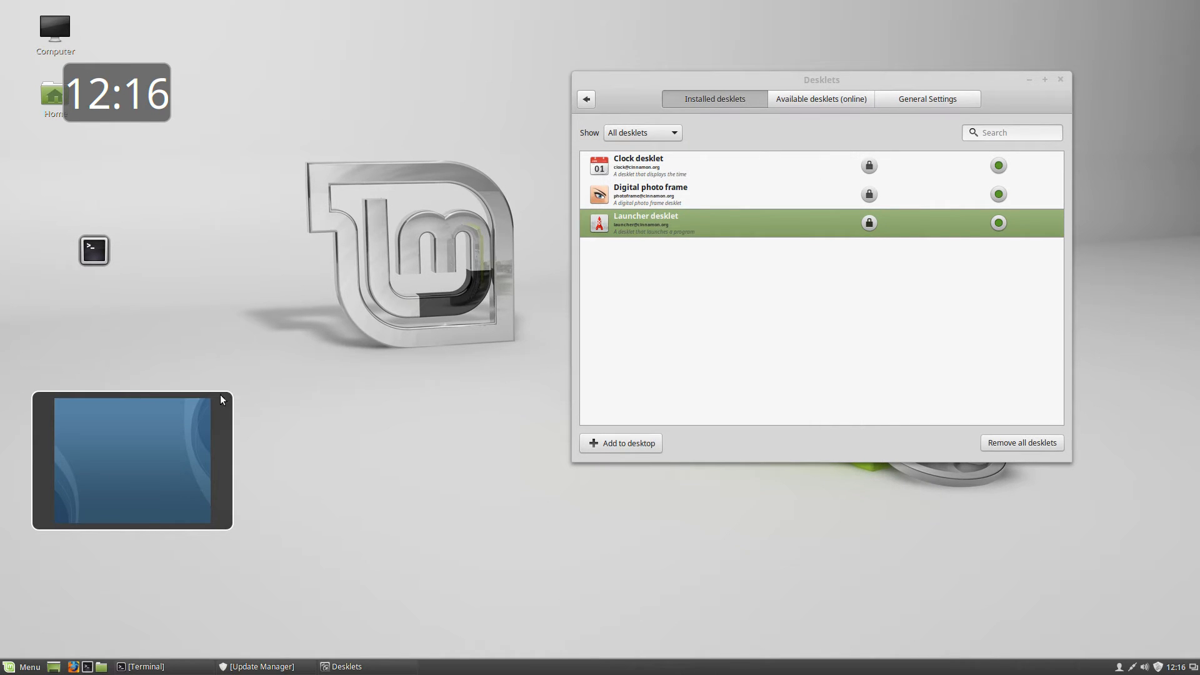
Confirm removing every desklet, minimise the Desklets window and restore Update Manager from the taskbar
{"action": "left_click", "coordinate": [1032, 445]}
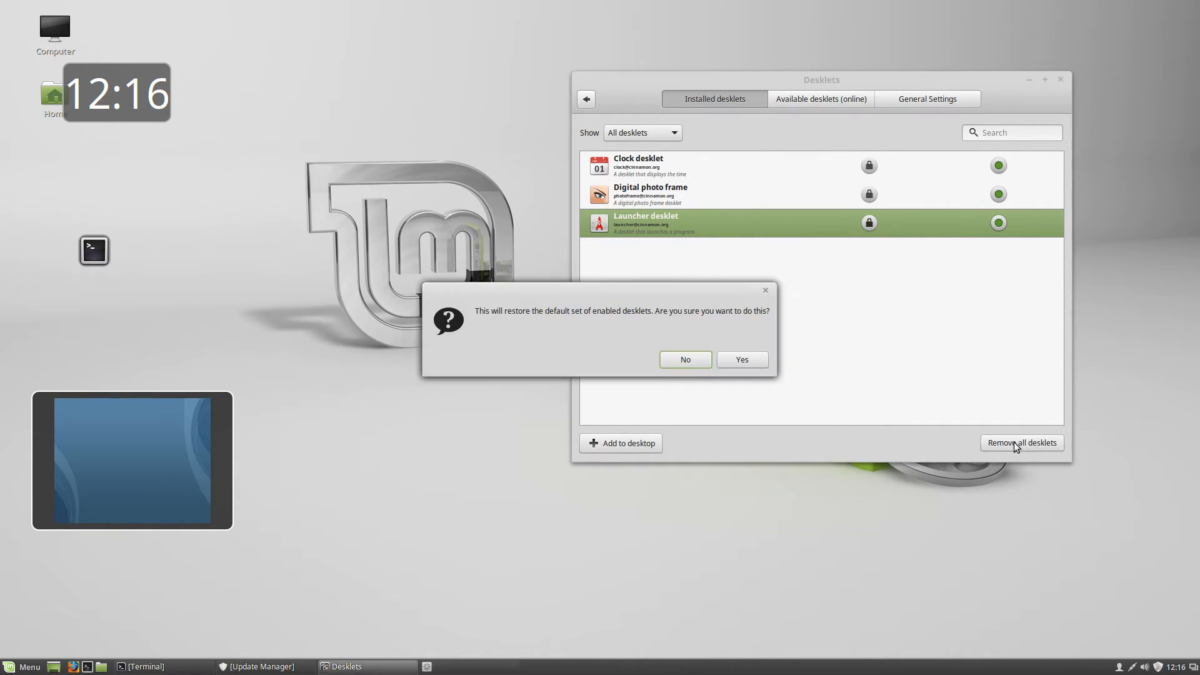
{"action": "left_click", "coordinate": [740, 361]}
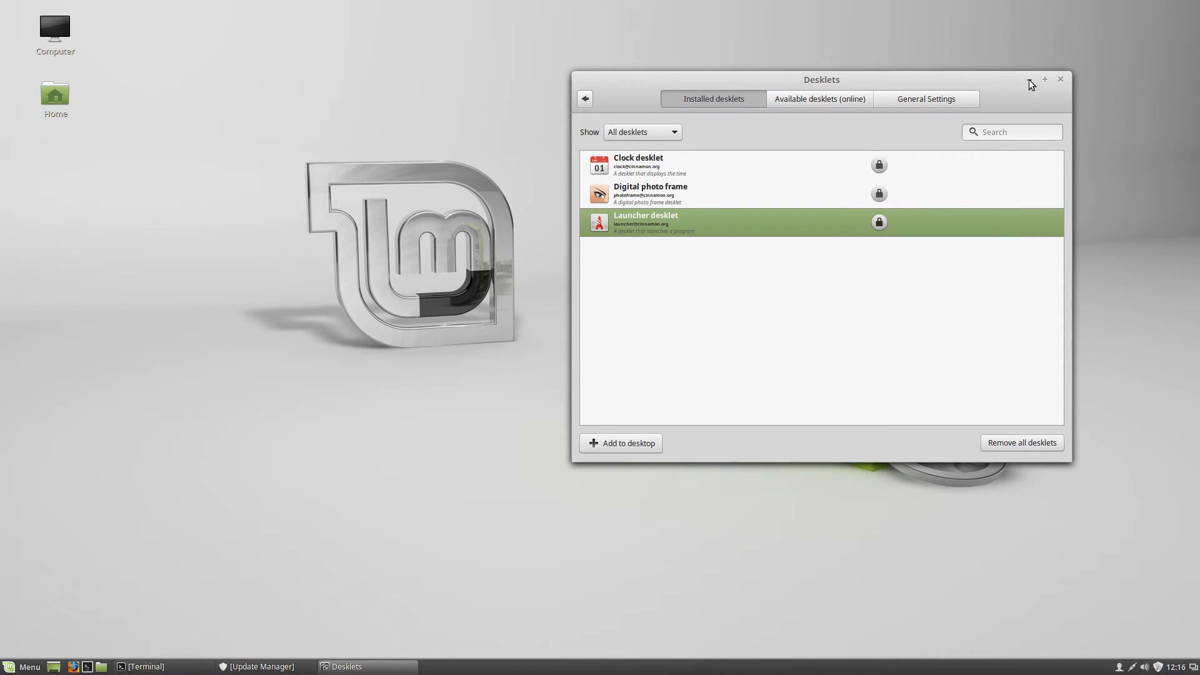
{"action": "left_click_drag", "start_coordinate": [917, 75], "coordinate": [651, 85]}
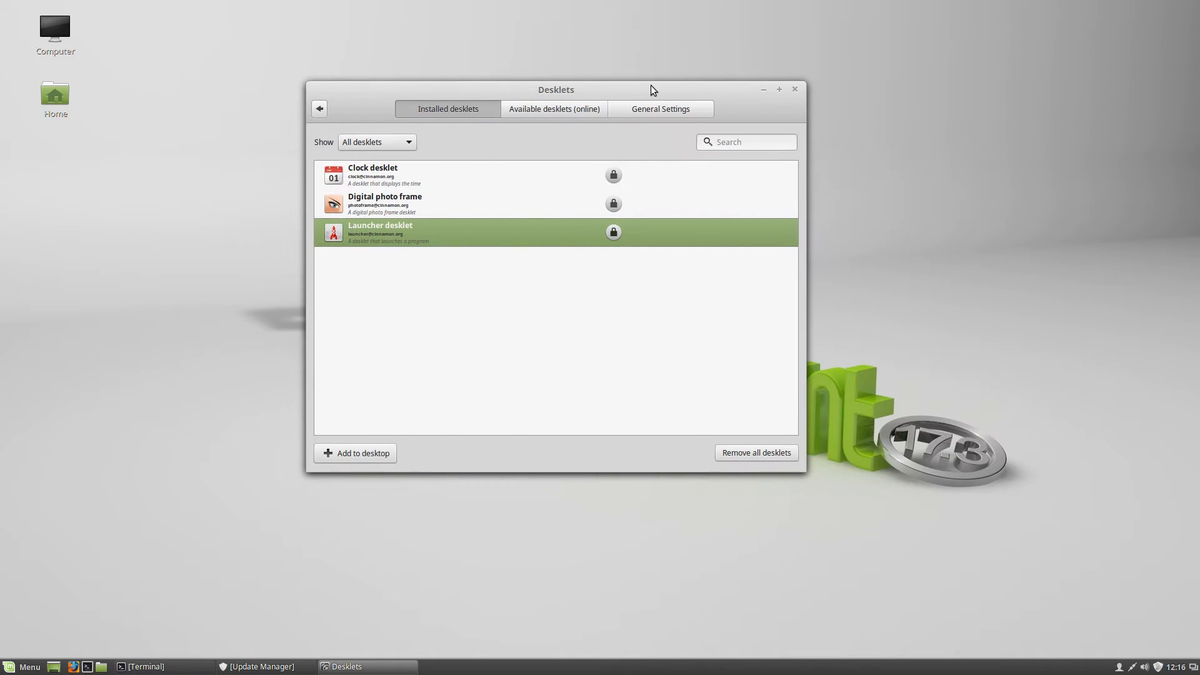
{"action": "left_click", "coordinate": [764, 90]}
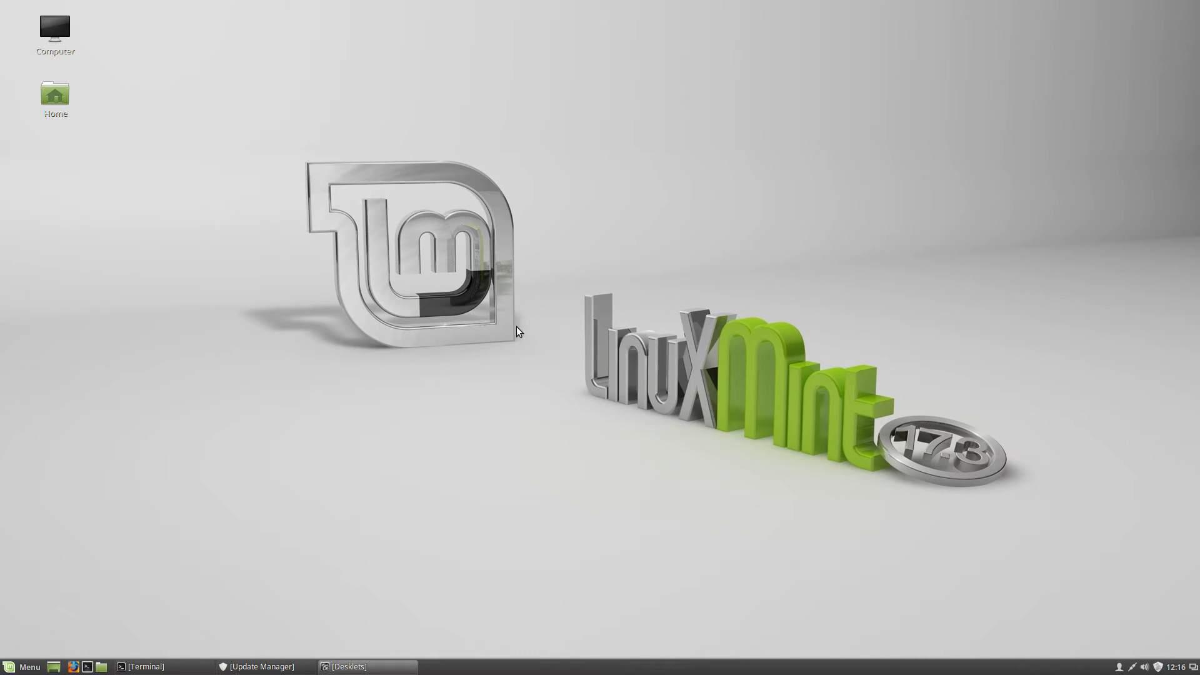
{"action": "left_click", "coordinate": [264, 667]}
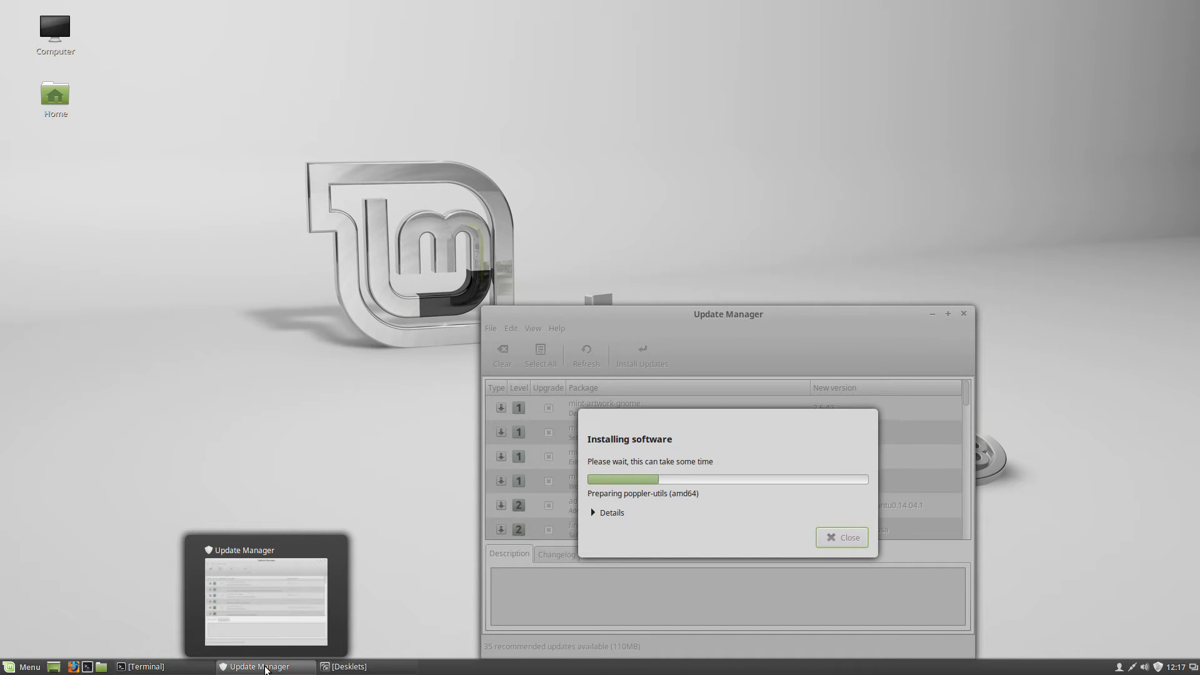
Minimise Update Manager and launch Themes by searching 'themes' in the menu
{"action": "left_click", "coordinate": [264, 667]}
{"action": "left_click", "coordinate": [8, 667]}
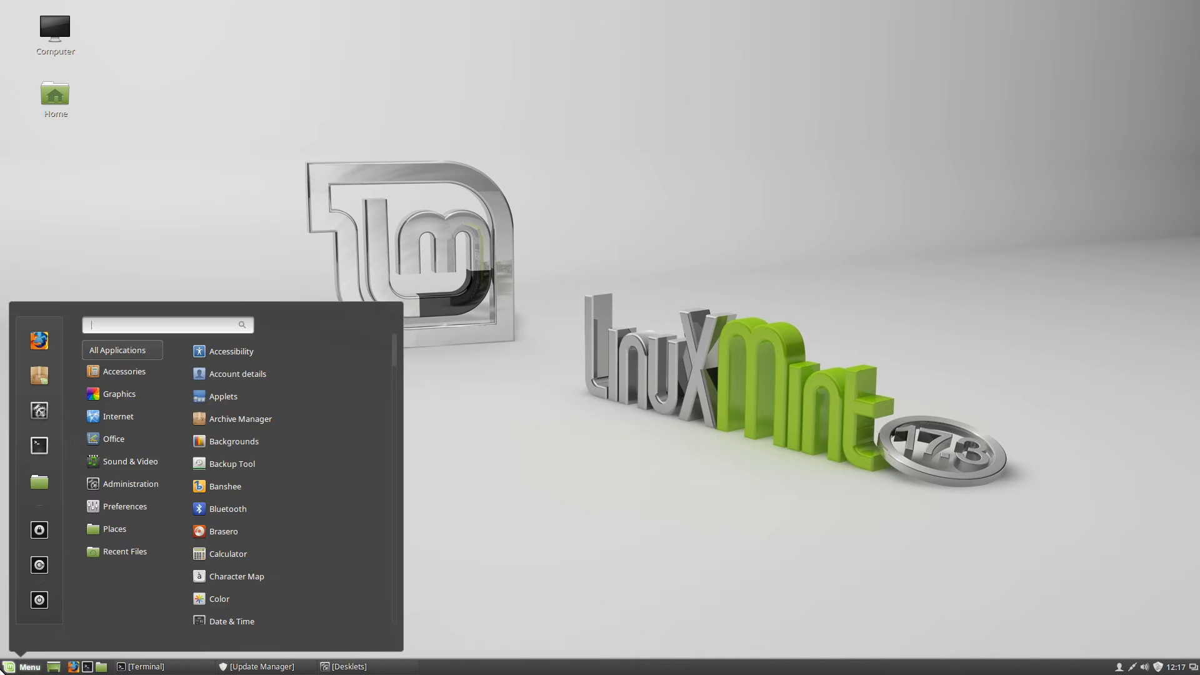
{"action": "mouse_move", "coordinate": [136, 444]}
{"action": "mouse_move", "coordinate": [134, 551]}
{"action": "type", "text": "themes"}
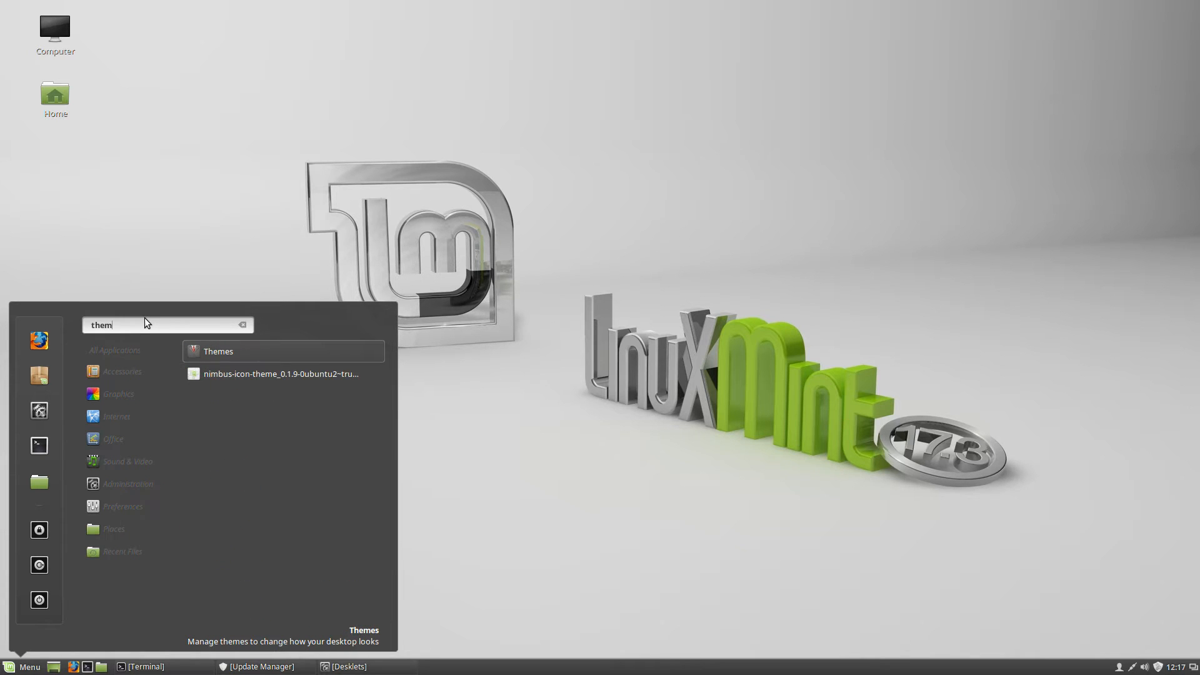
{"action": "left_click", "coordinate": [218, 352]}
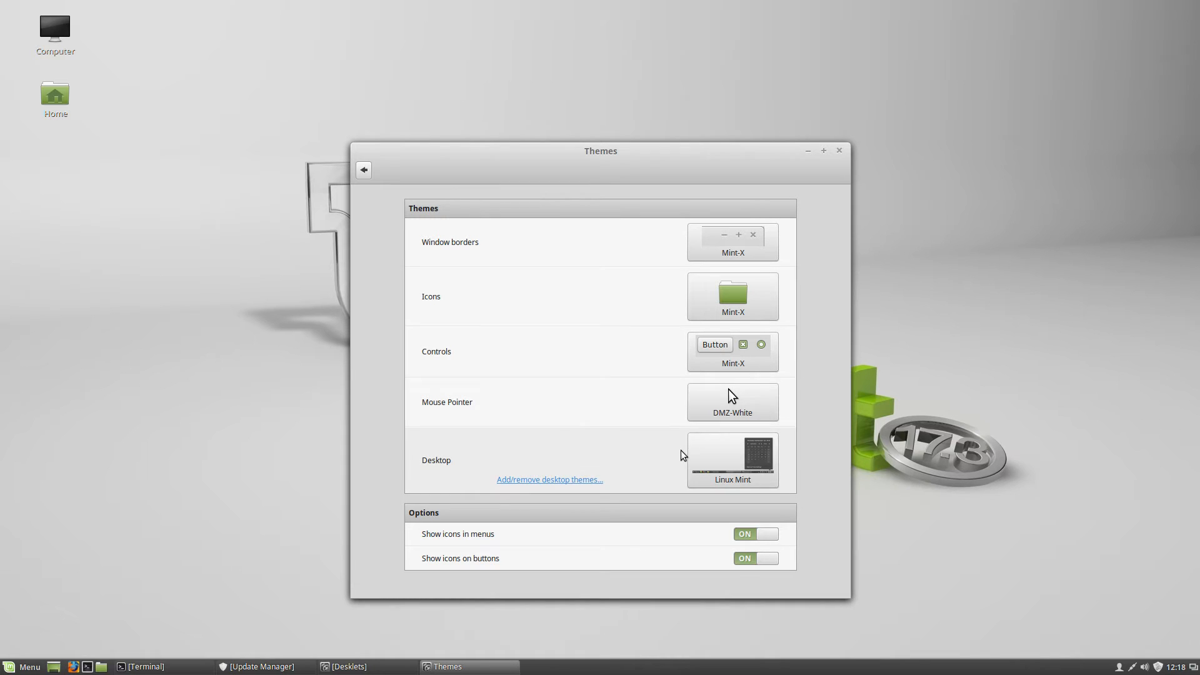
Choose nimbus from the Desktop theme grid, restyling the bottom panel
{"action": "left_click", "coordinate": [710, 466]}
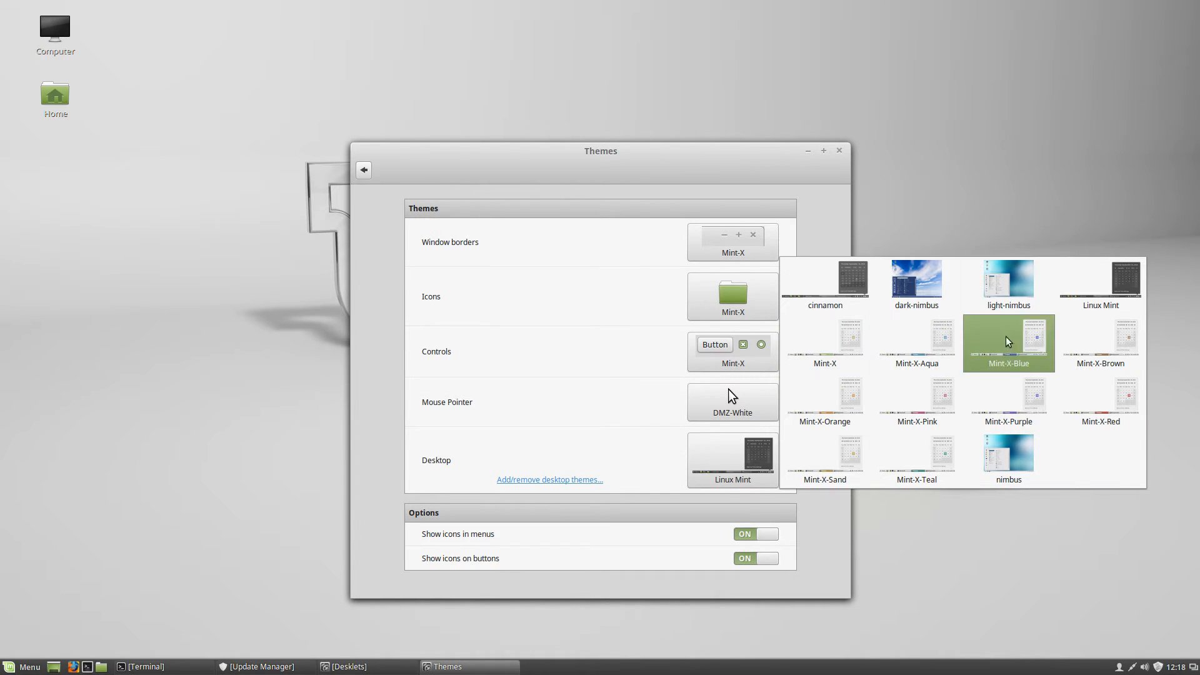
{"action": "left_click", "coordinate": [1028, 468]}
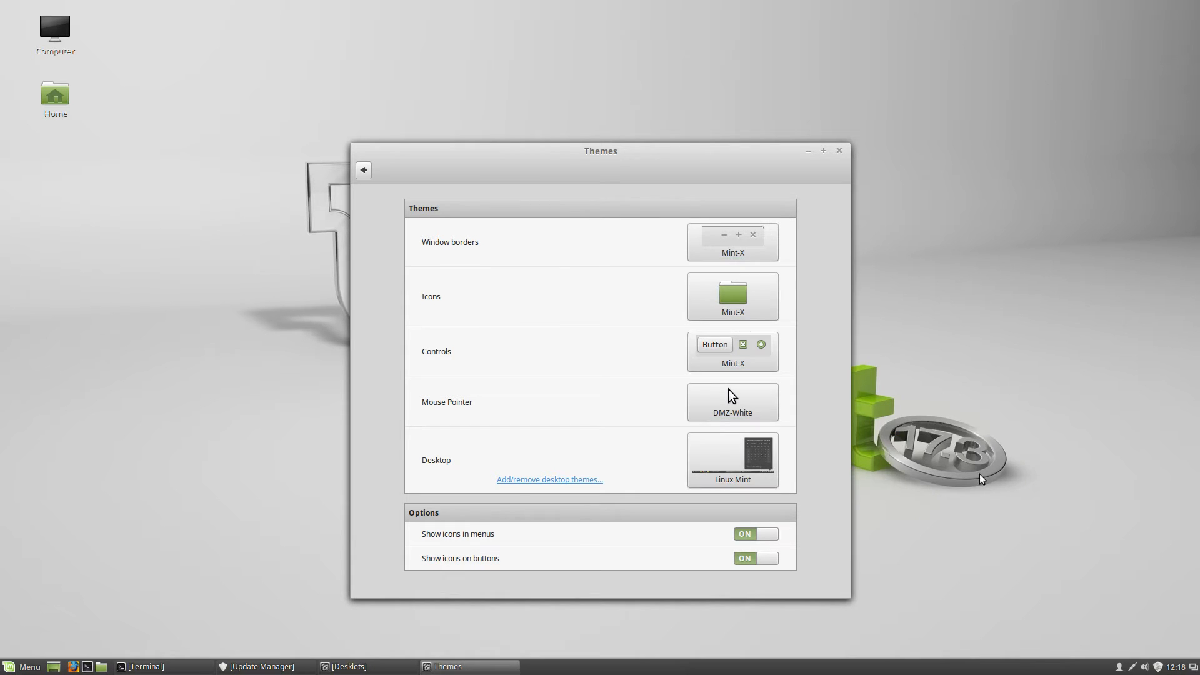
{"action": "left_click", "coordinate": [725, 465]}
{"action": "left_click", "coordinate": [994, 458]}
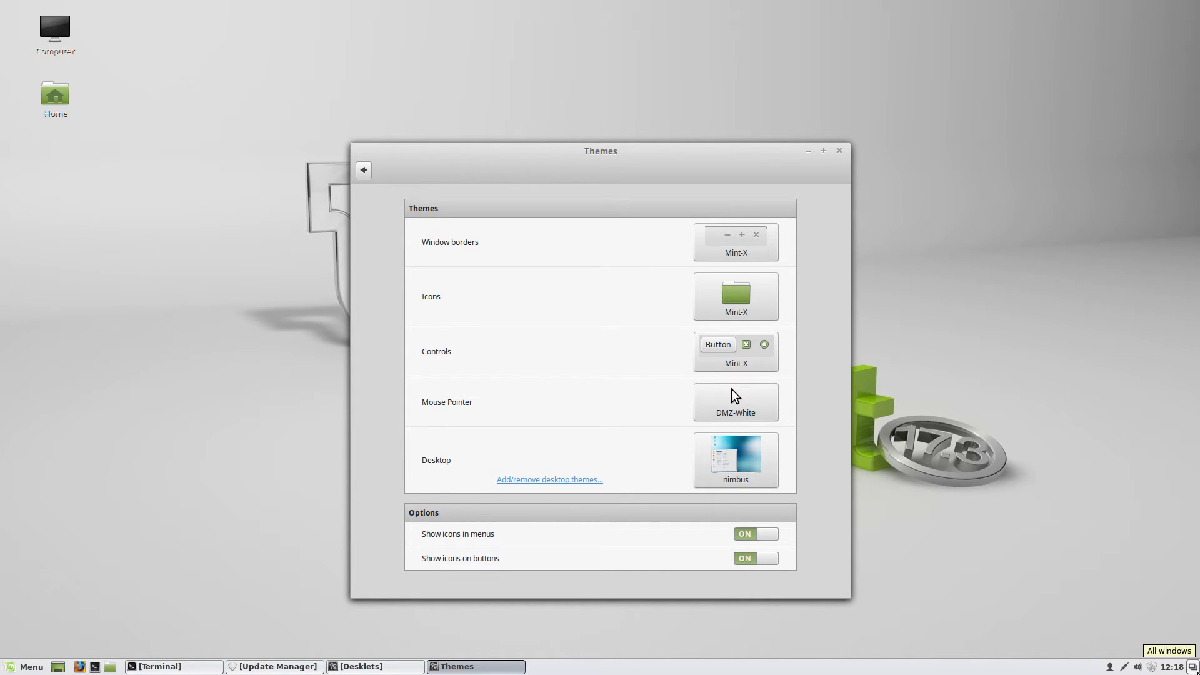
{"action": "right_click", "coordinate": [174, 188]}
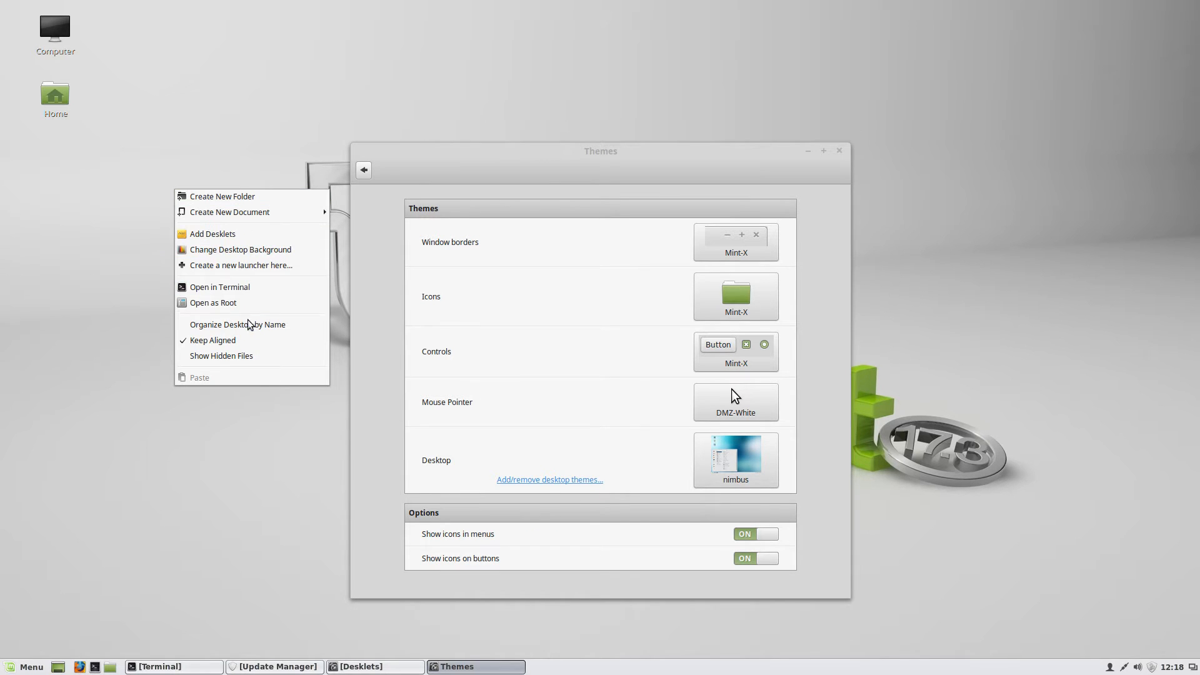
Set the Themes window borders and icons to nimbus
{"action": "left_click", "coordinate": [720, 238]}
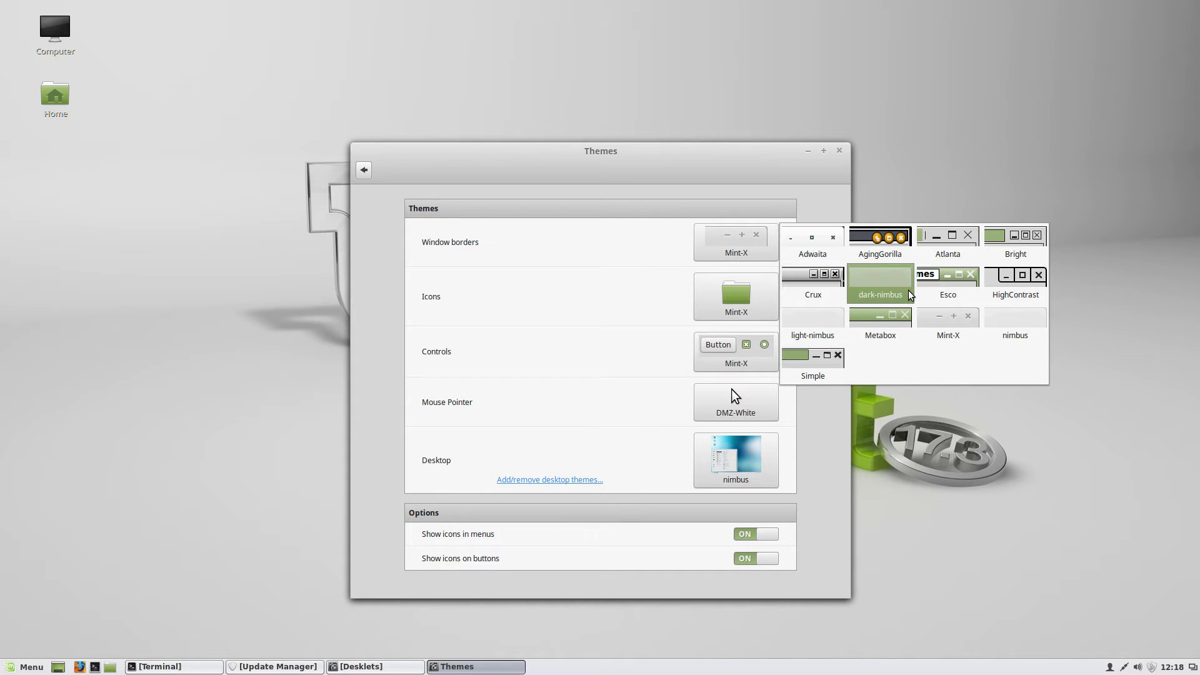
{"action": "left_click", "coordinate": [1015, 325]}
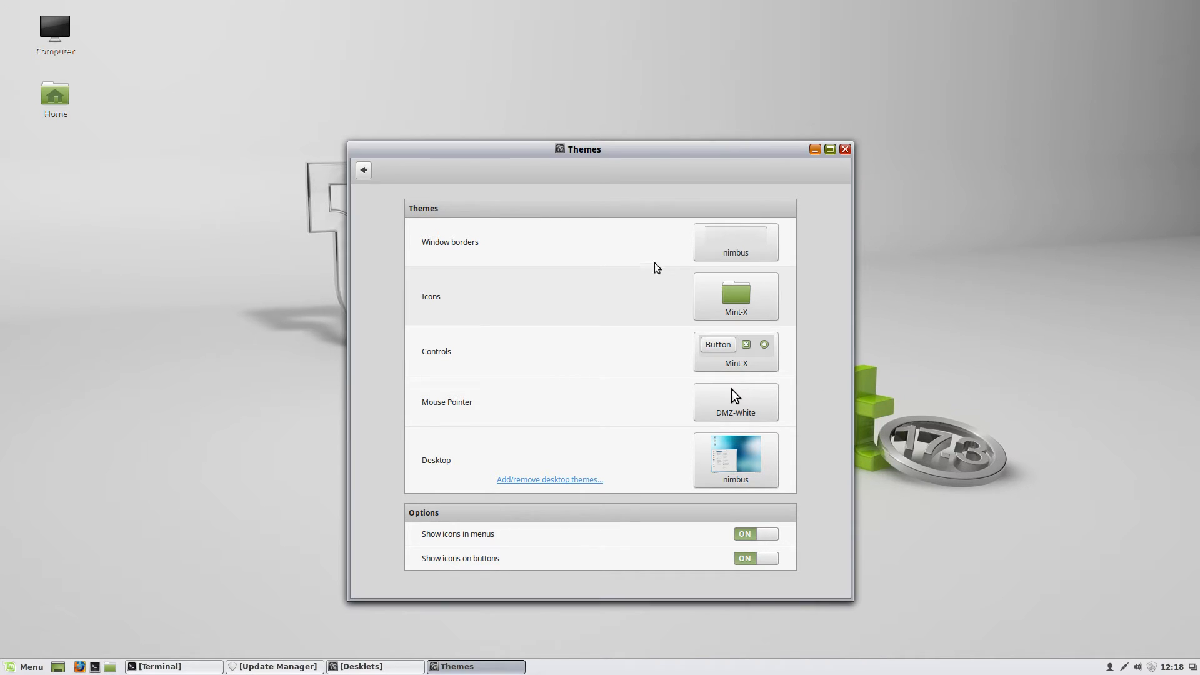
{"action": "left_click_drag", "start_coordinate": [766, 153], "coordinate": [729, 117]}
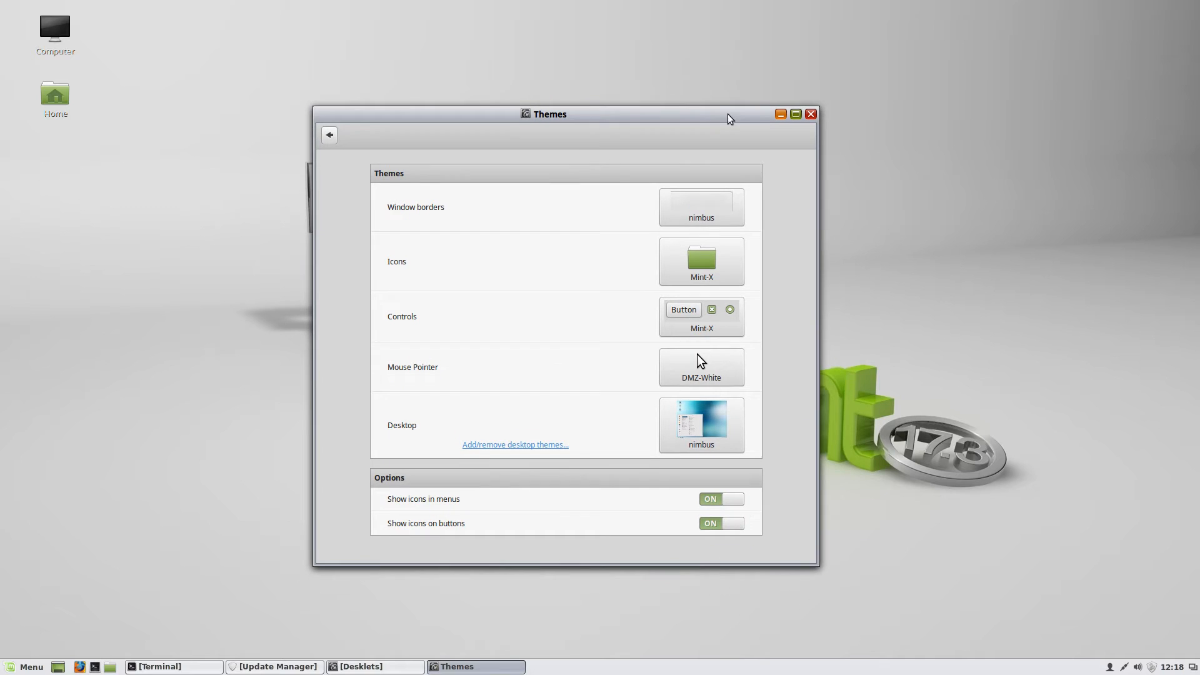
{"action": "left_click", "coordinate": [702, 270]}
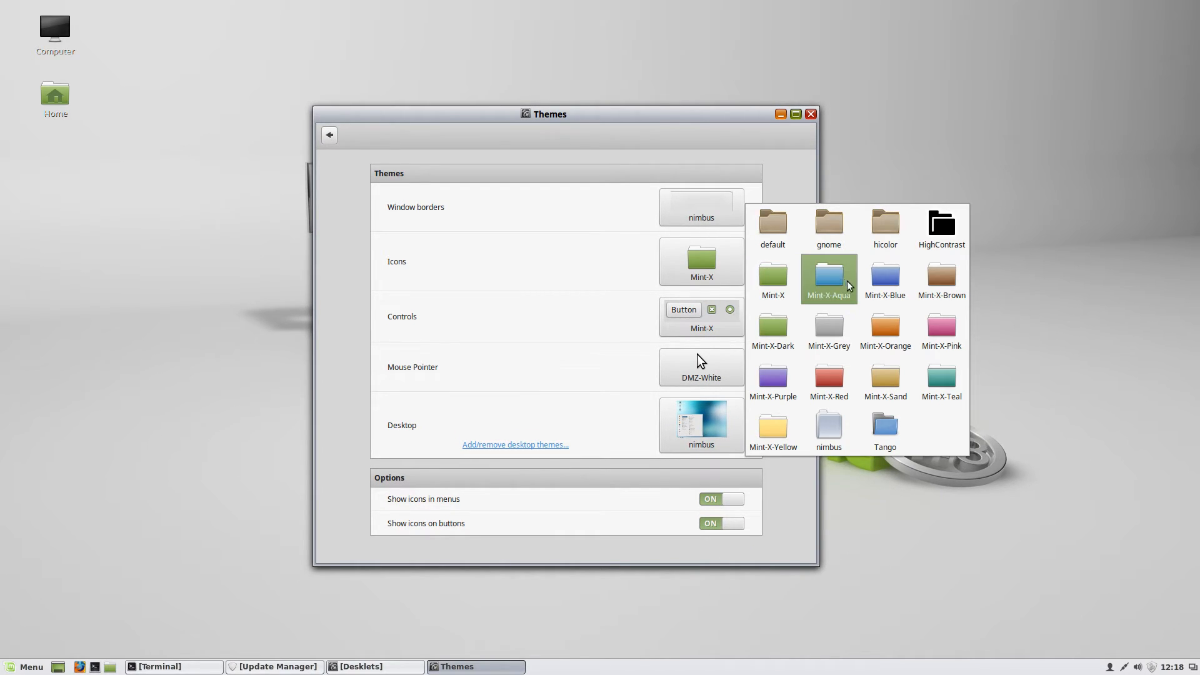
{"action": "left_click", "coordinate": [834, 431]}
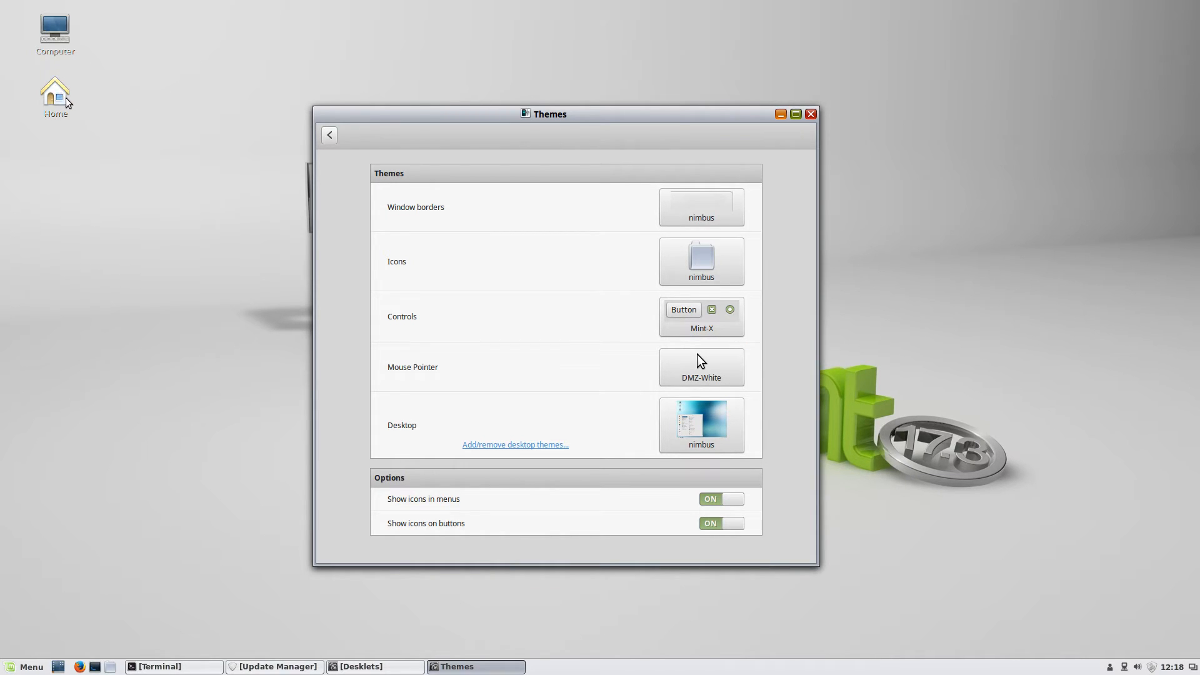
Set the controls to nimbus and the mouse pointer to DMZ-Black, then close Themes
{"action": "left_click", "coordinate": [725, 321]}
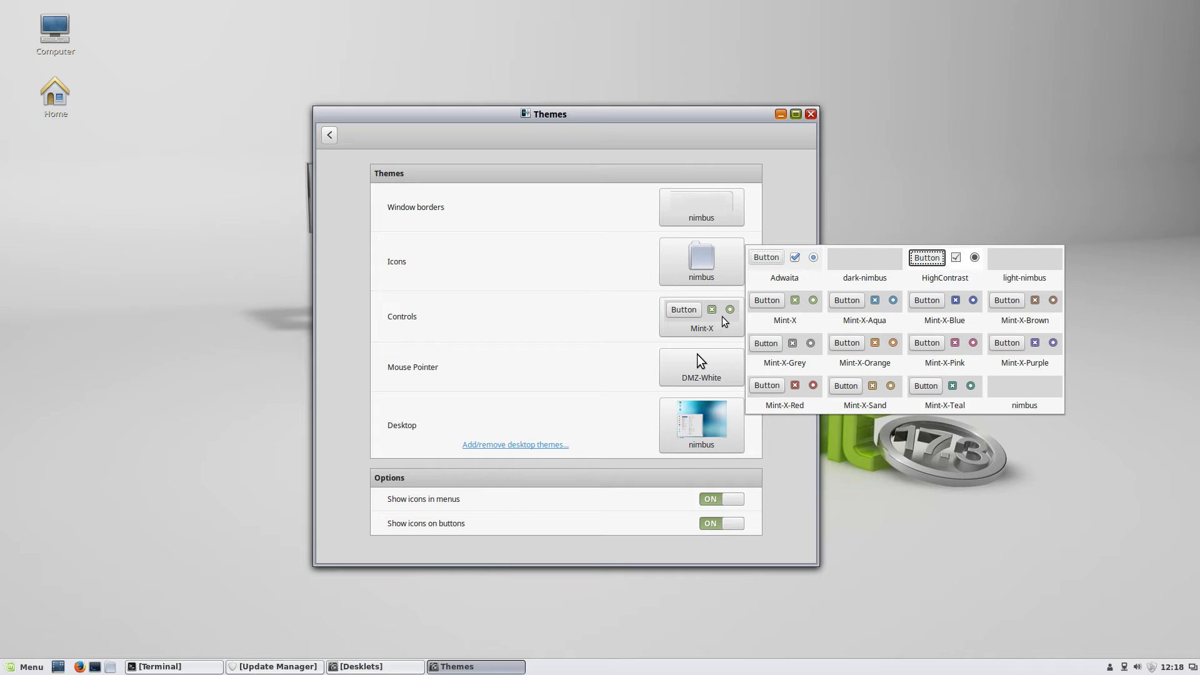
{"action": "left_click", "coordinate": [1014, 392]}
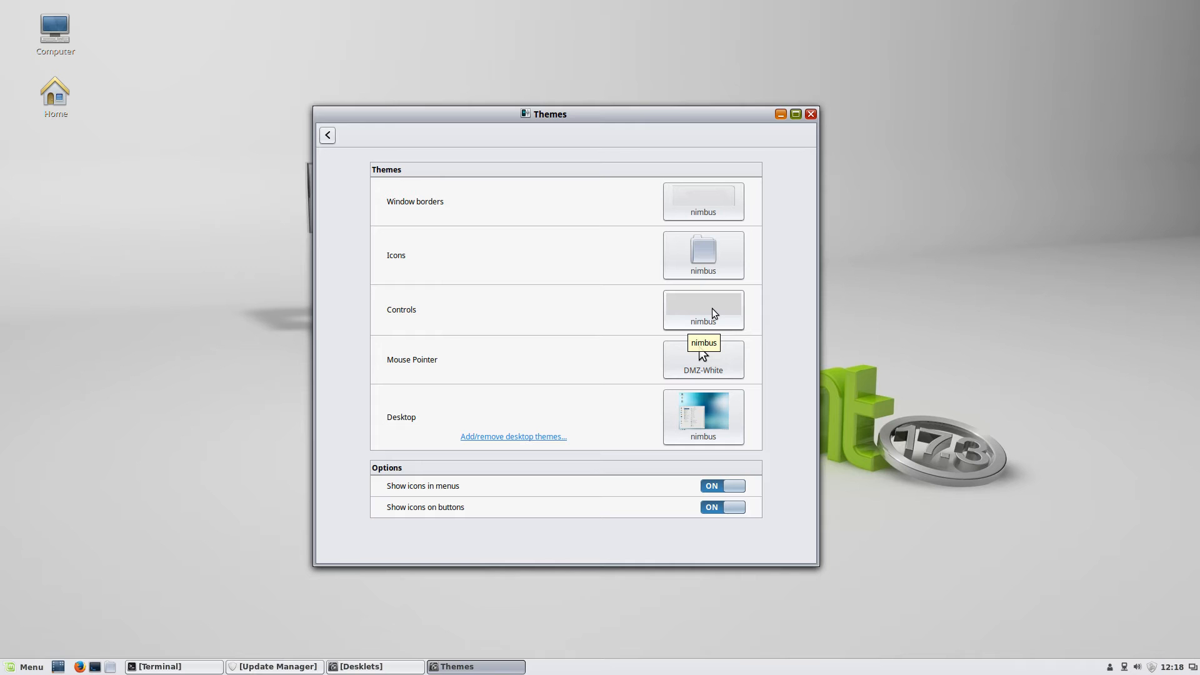
{"action": "left_click", "coordinate": [711, 362]}
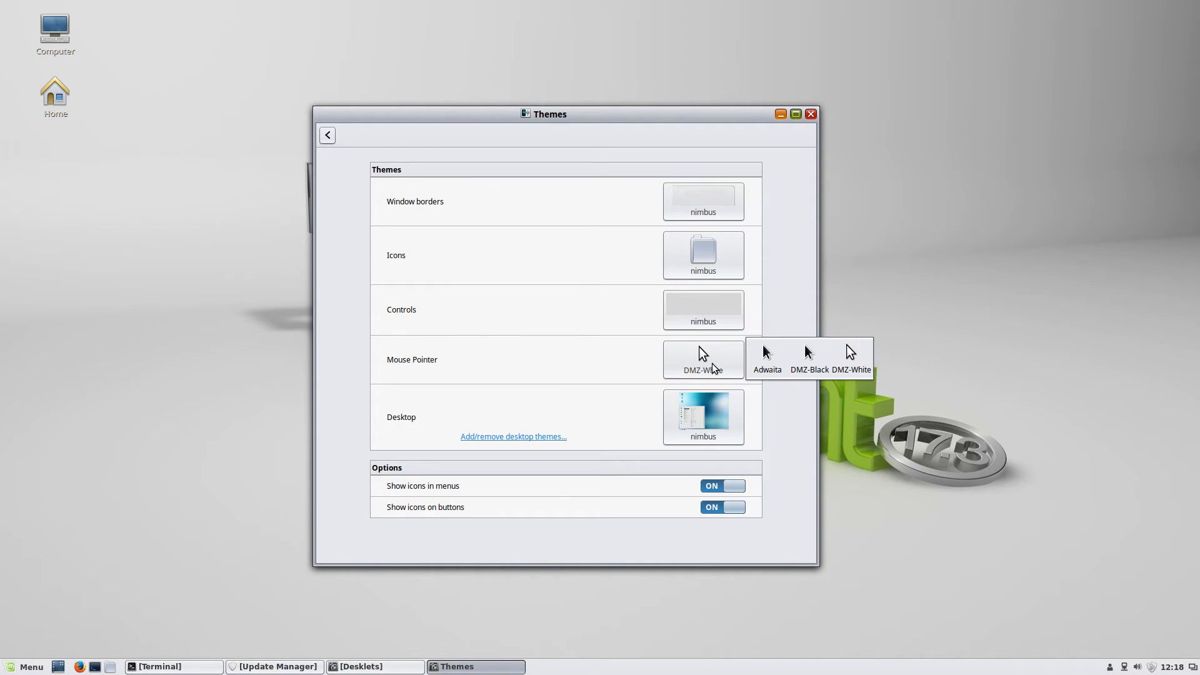
{"action": "left_click", "coordinate": [810, 366]}
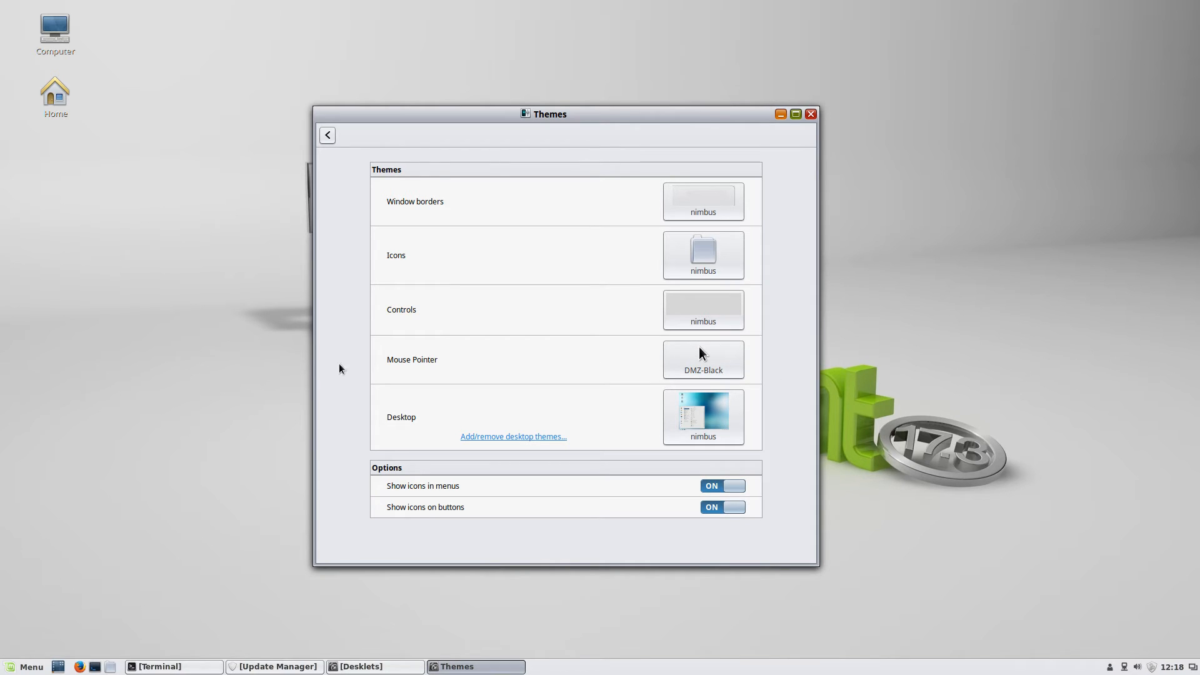
{"action": "left_click", "coordinate": [812, 116]}
Open the Backgrounds settings from the desktop context menu
{"action": "right_click", "coordinate": [760, 185]}
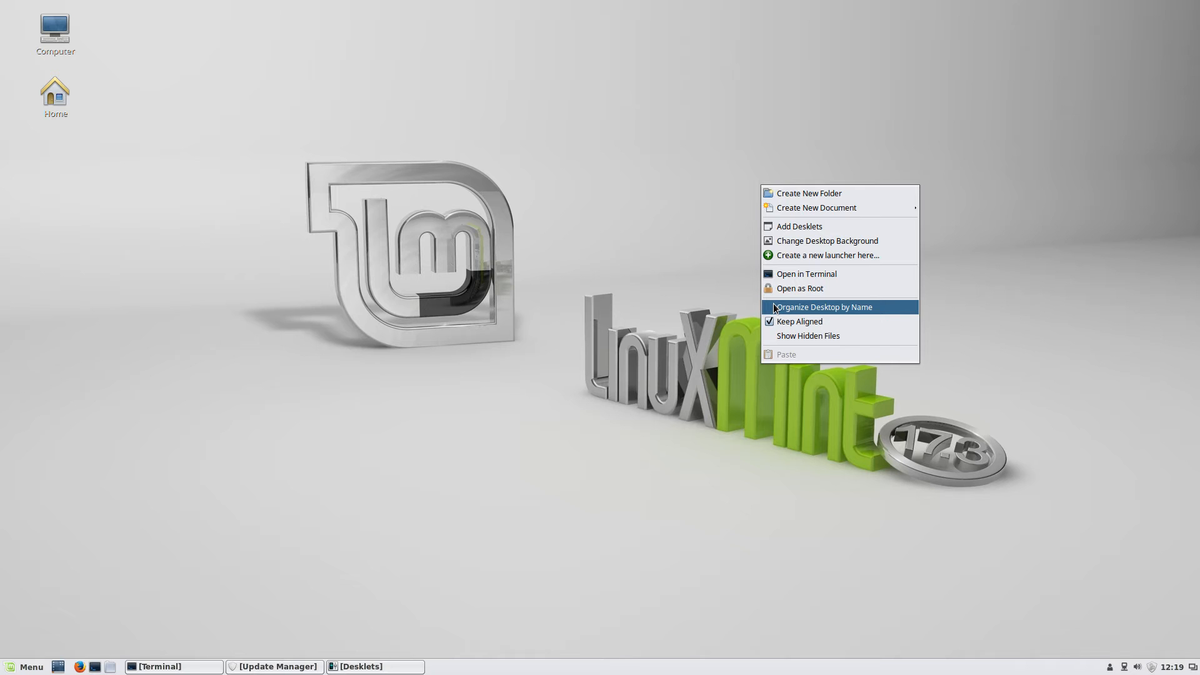
{"action": "left_click", "coordinate": [800, 241]}
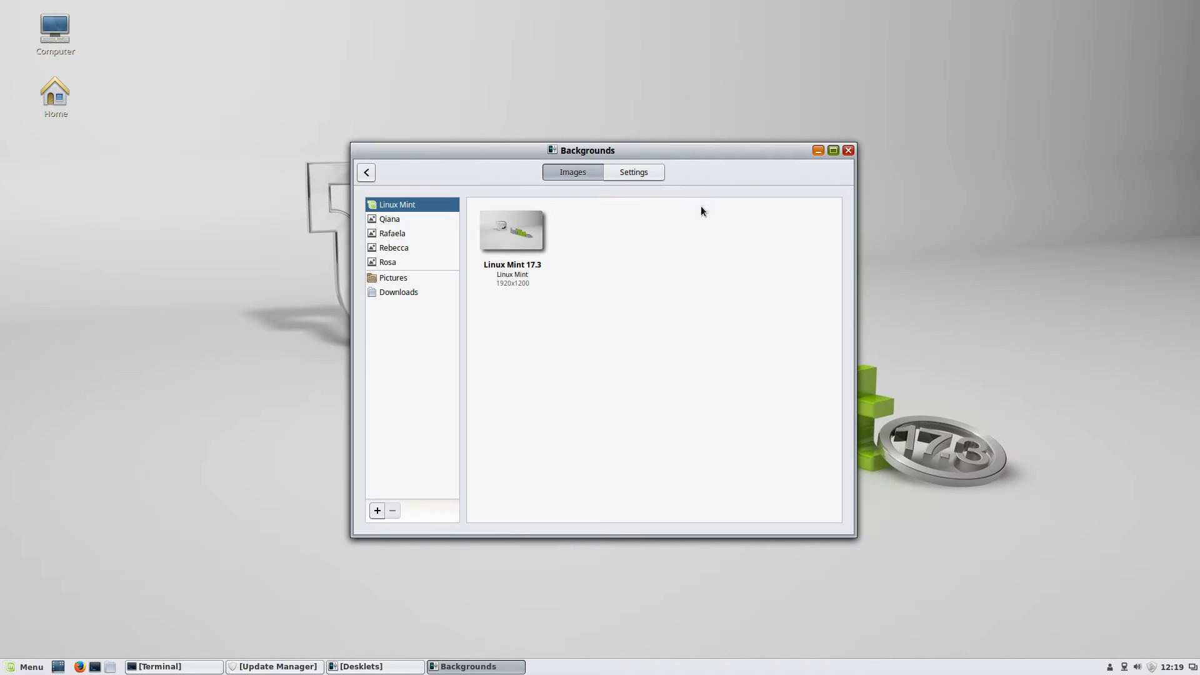
{"action": "right_click", "coordinate": [82, 232]}
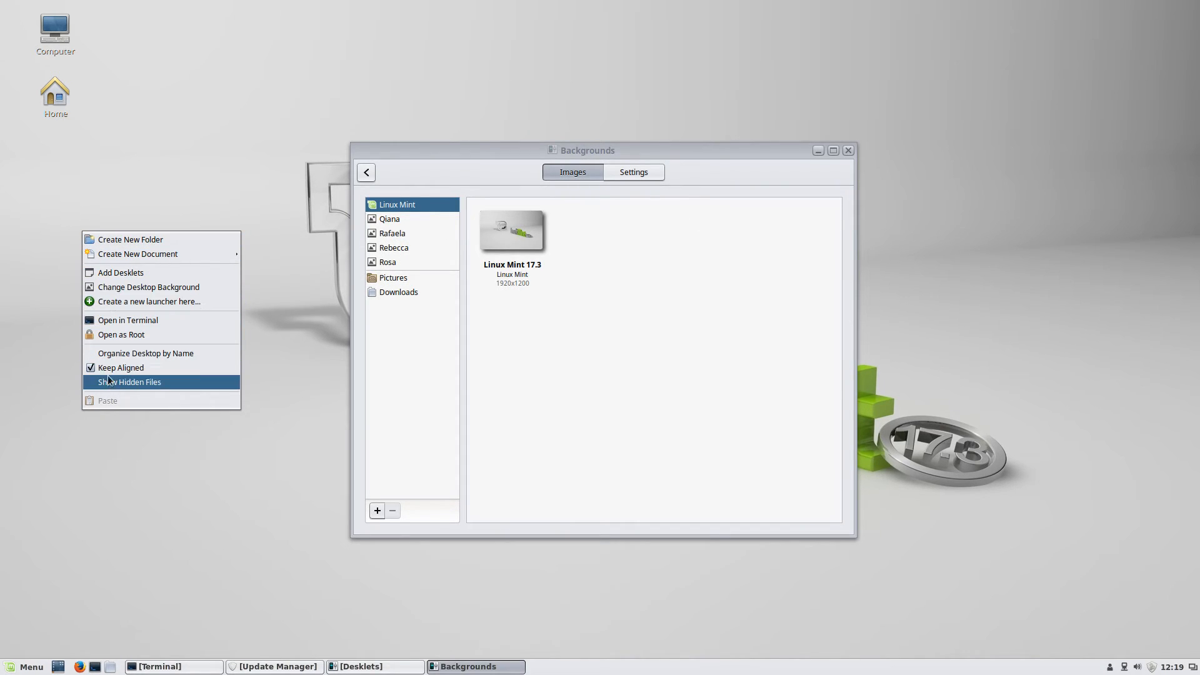
{"action": "left_click", "coordinate": [643, 306]}
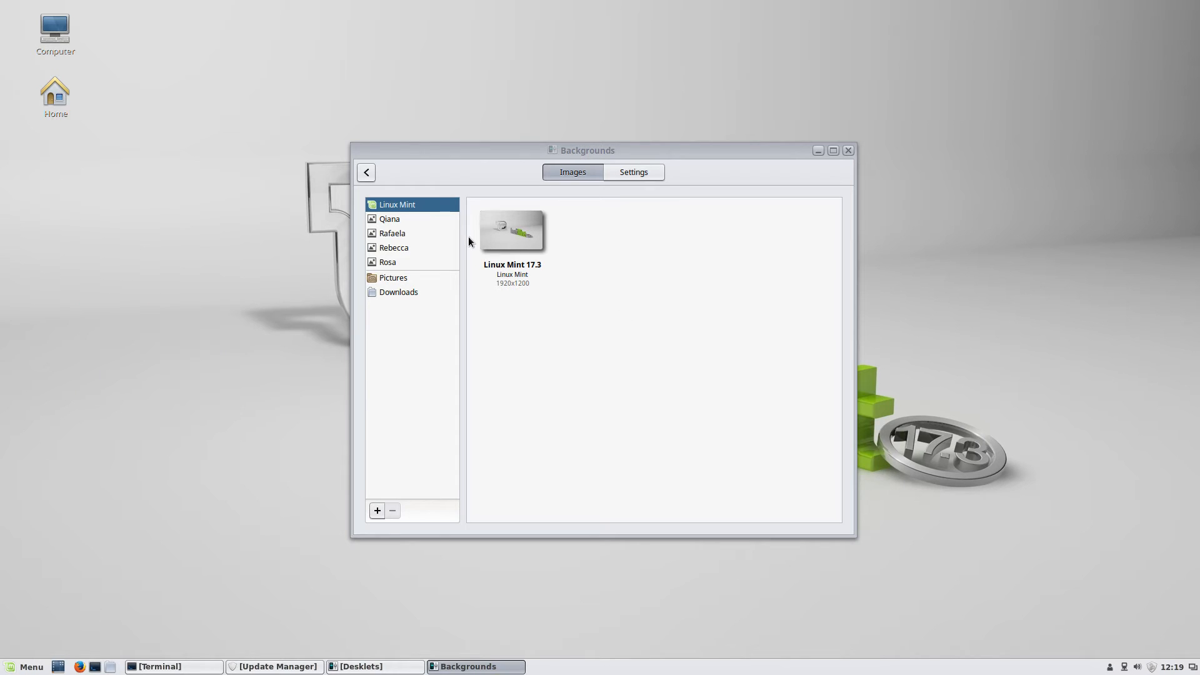
Try the Downloads wallpapers, settle on the opensolaris image, and close Backgrounds
{"action": "left_click", "coordinate": [396, 291]}
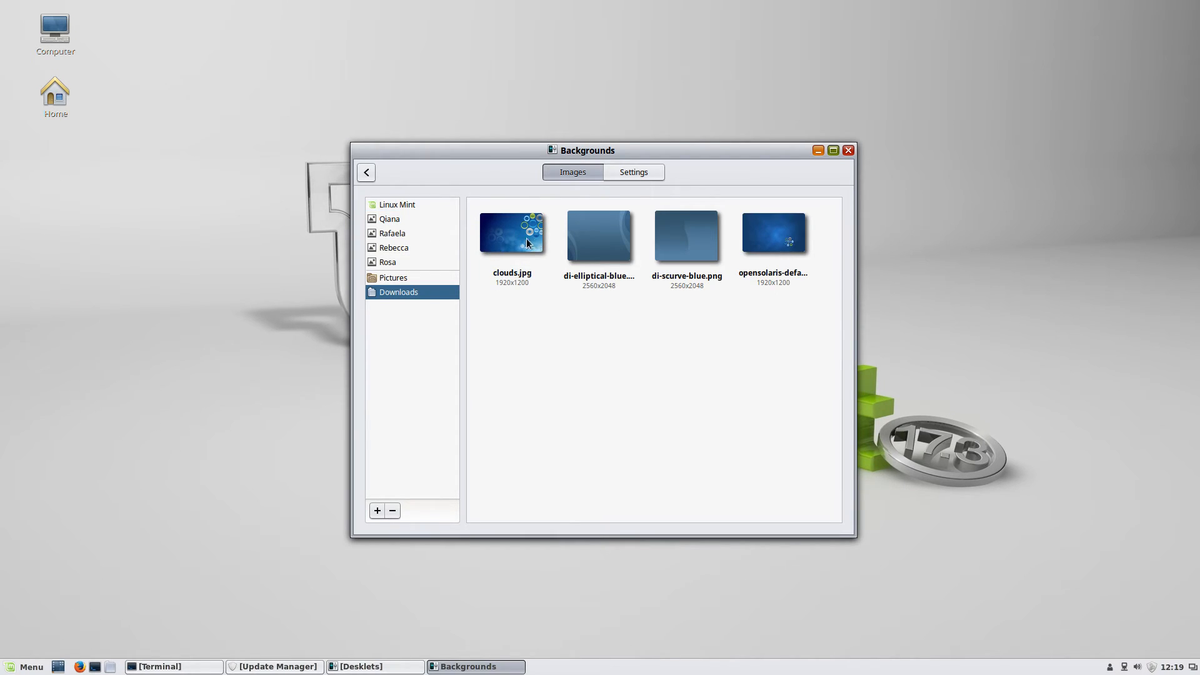
{"action": "left_click", "coordinate": [790, 243]}
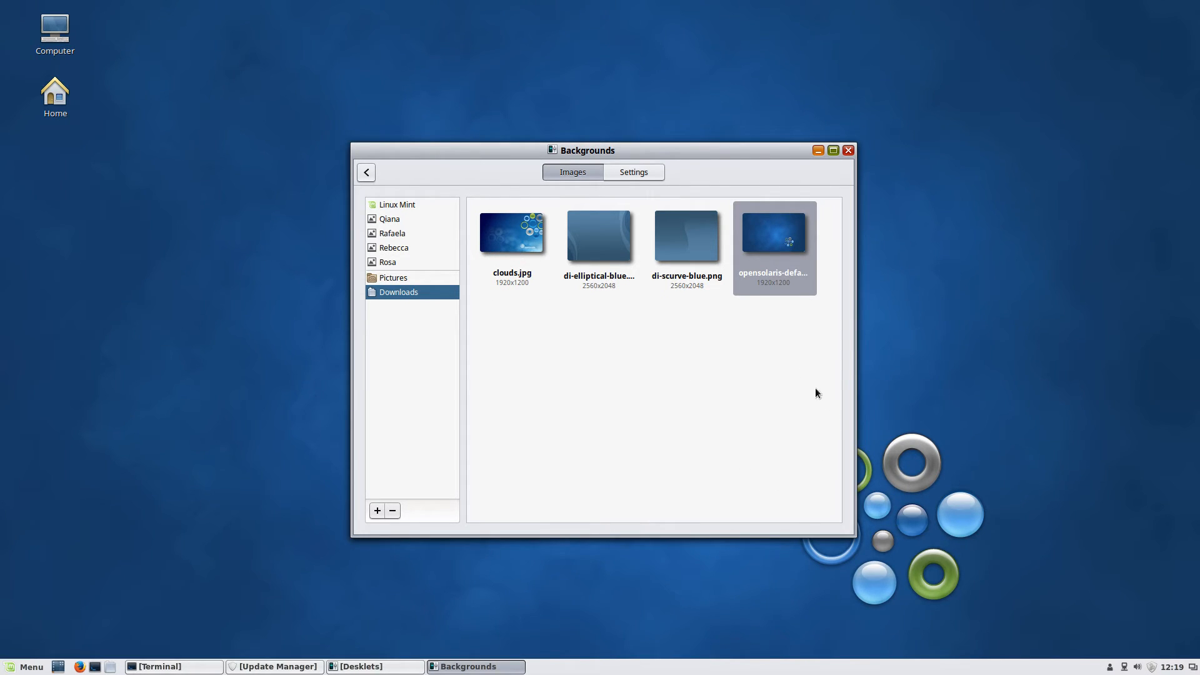
{"action": "left_click", "coordinate": [629, 244]}
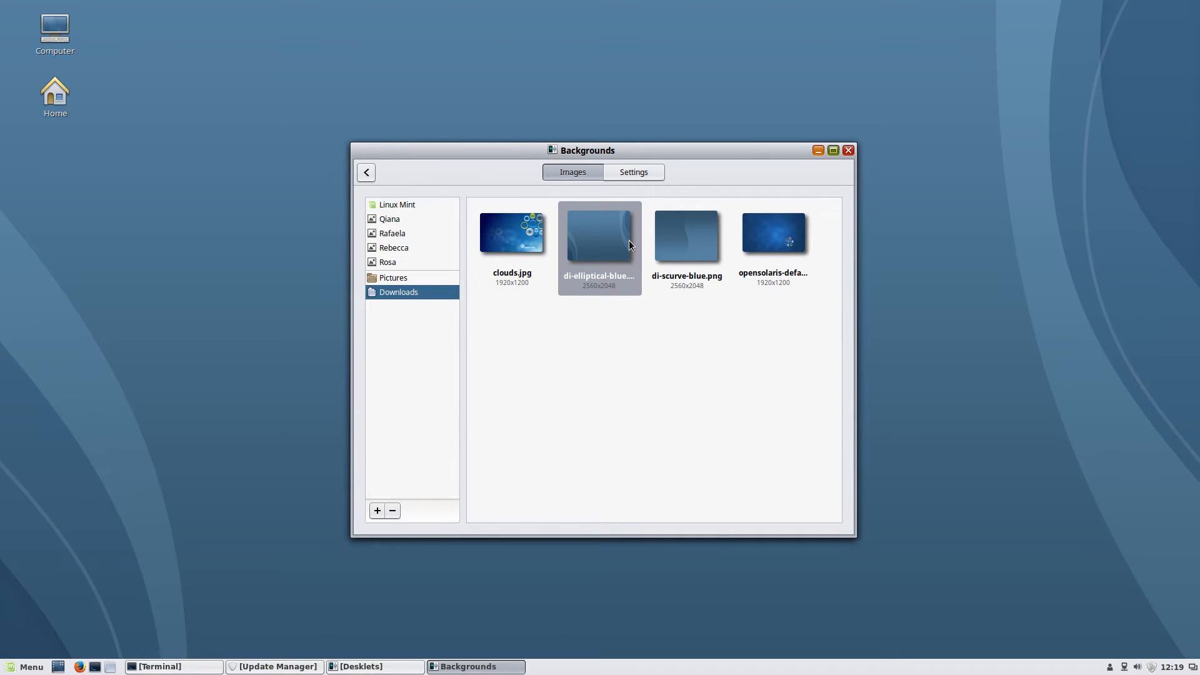
{"action": "left_click", "coordinate": [696, 242]}
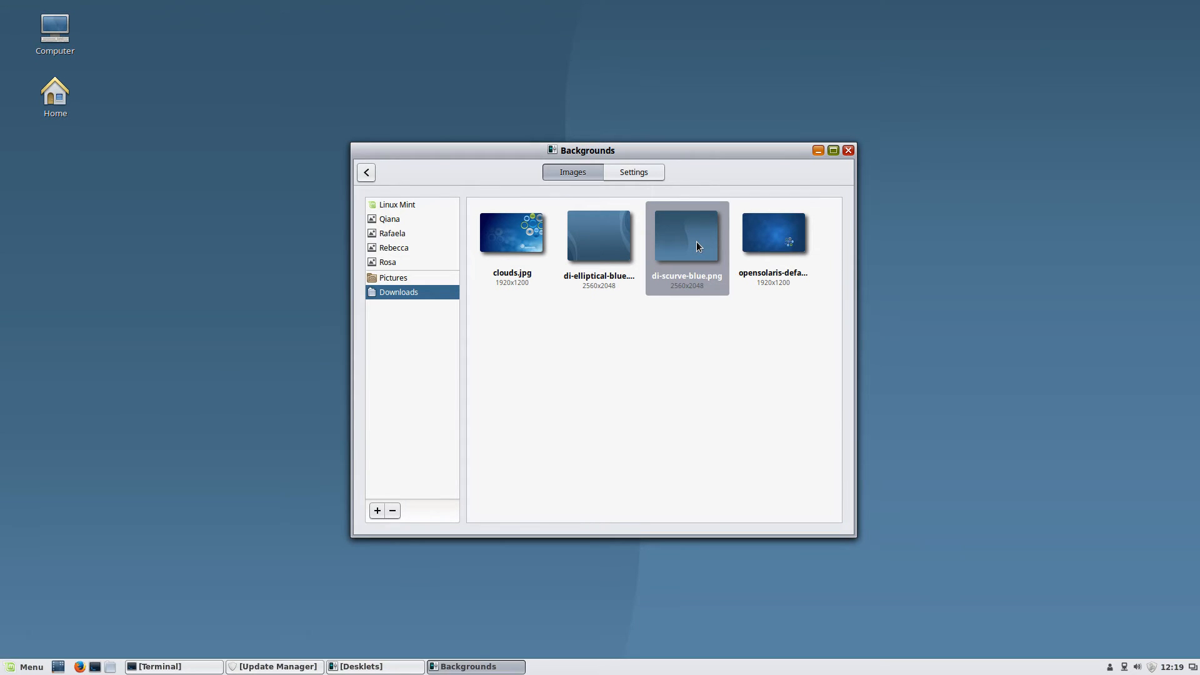
{"action": "left_click_drag", "start_coordinate": [671, 156], "coordinate": [627, 172]}
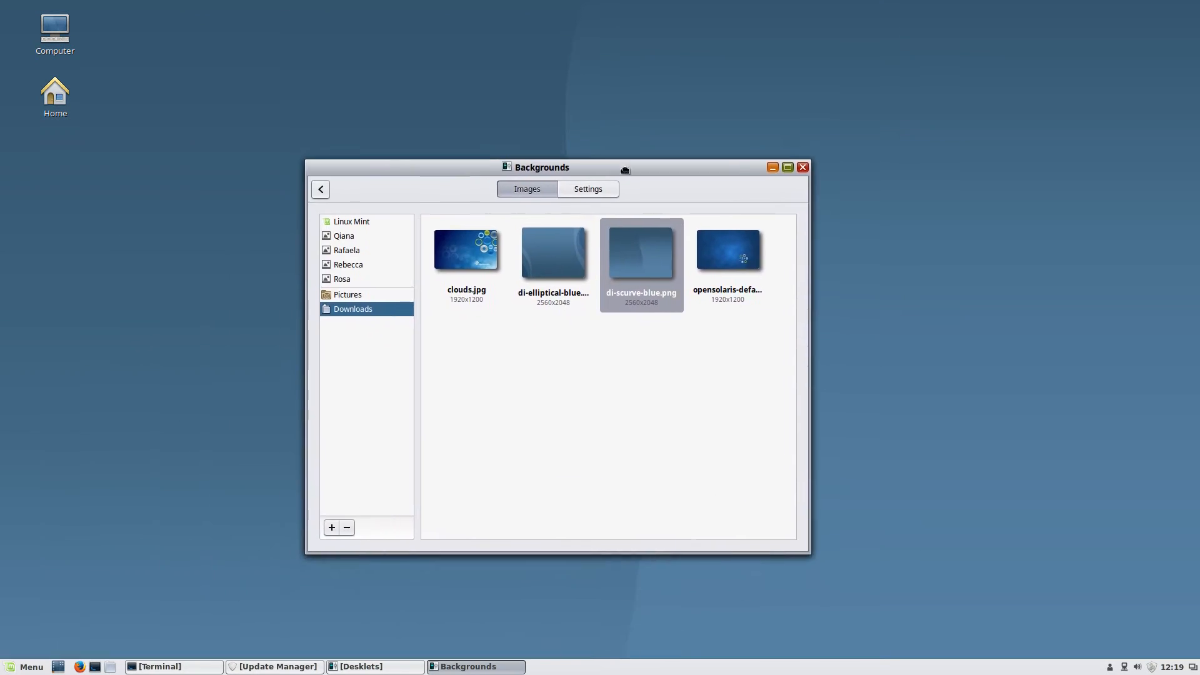
{"action": "left_click", "coordinate": [715, 245]}
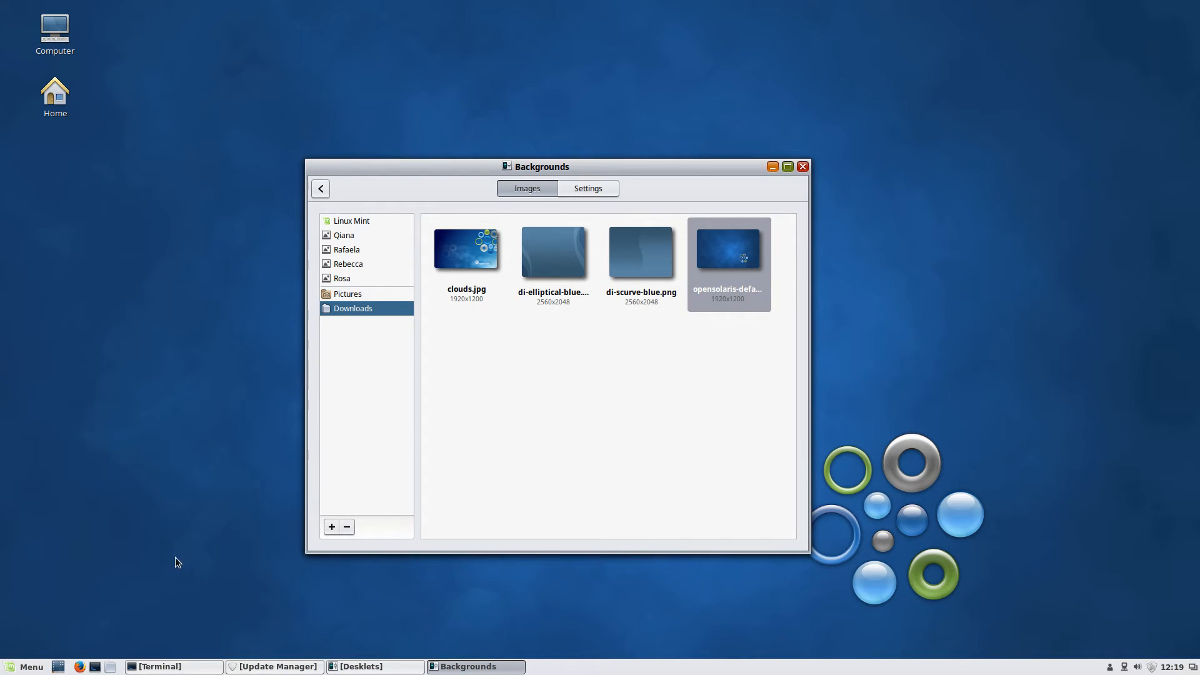
{"action": "left_click", "coordinate": [801, 167]}
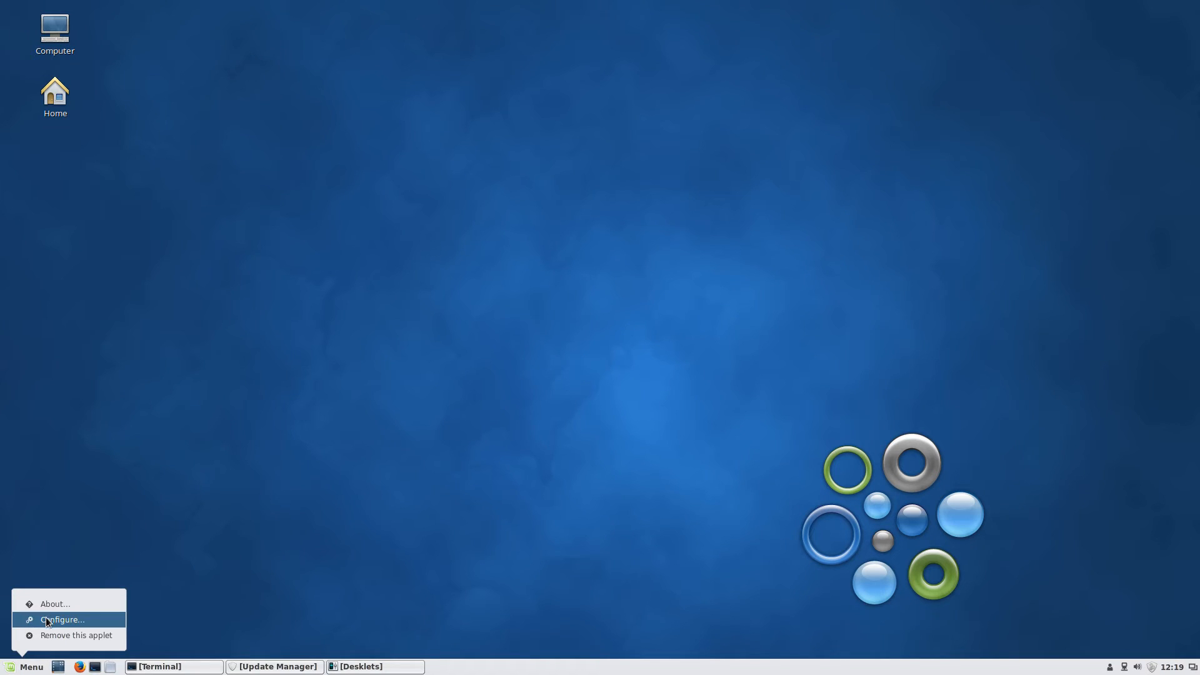
Tick 'Use a custom icon' in the Menu applet settings, then reopen the settings
{"action": "left_click", "coordinate": [46, 618]}
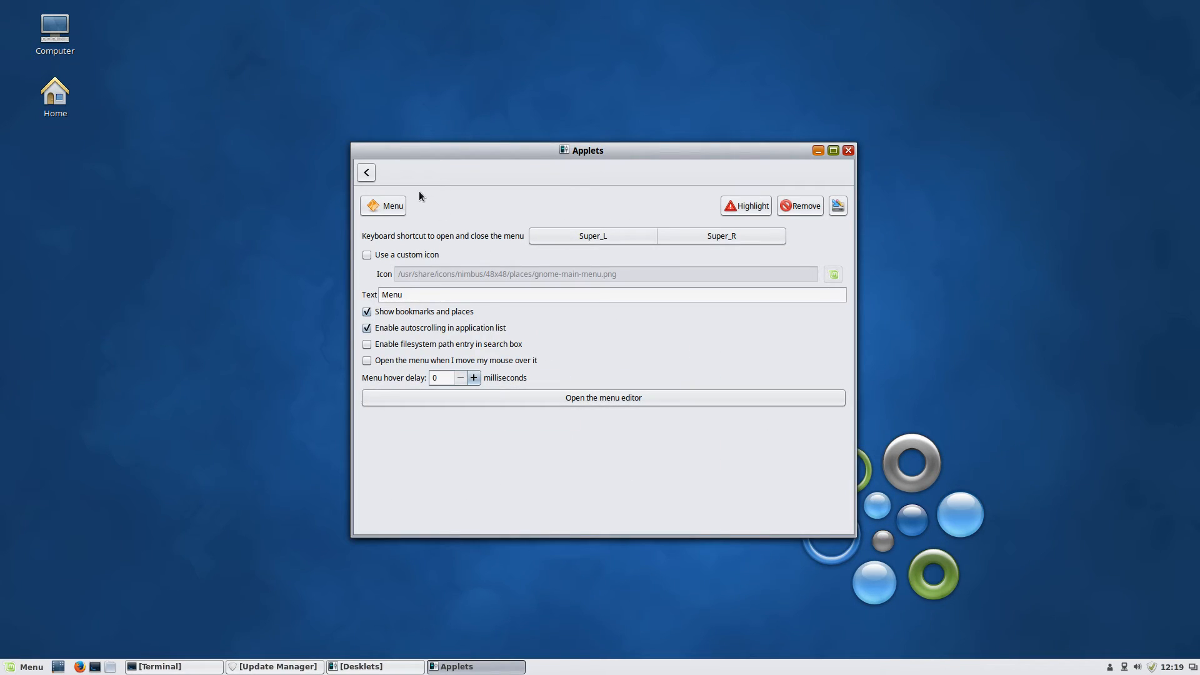
{"action": "left_click", "coordinate": [394, 254]}
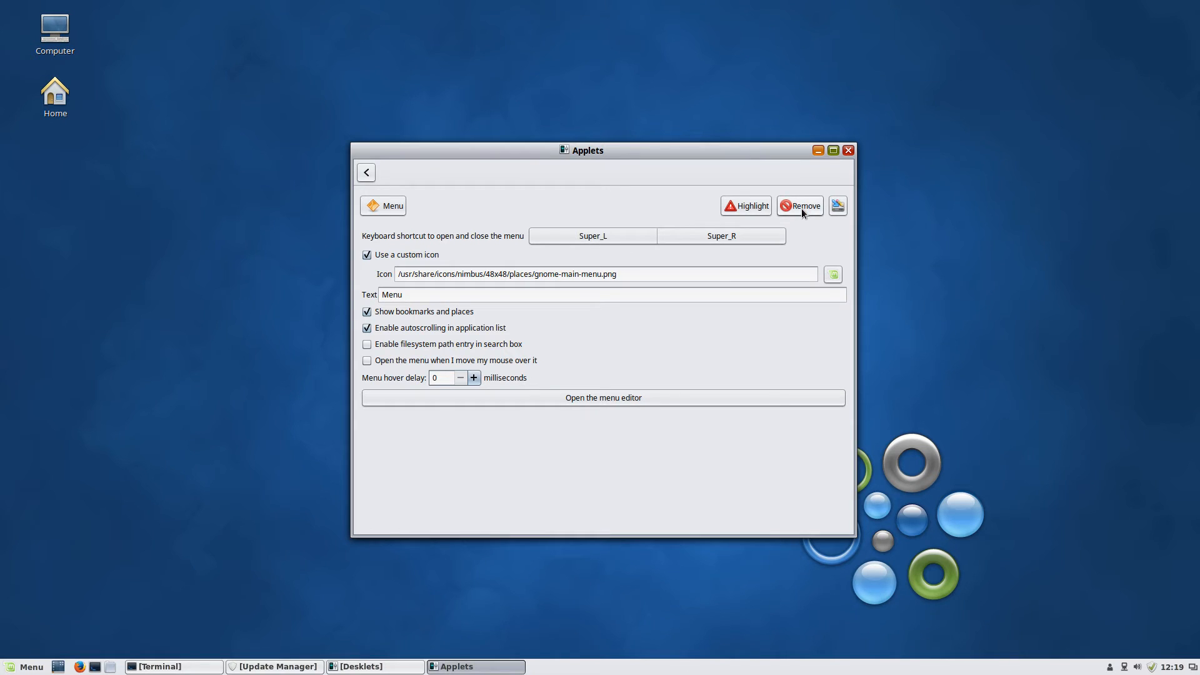
{"action": "left_click", "coordinate": [832, 276]}
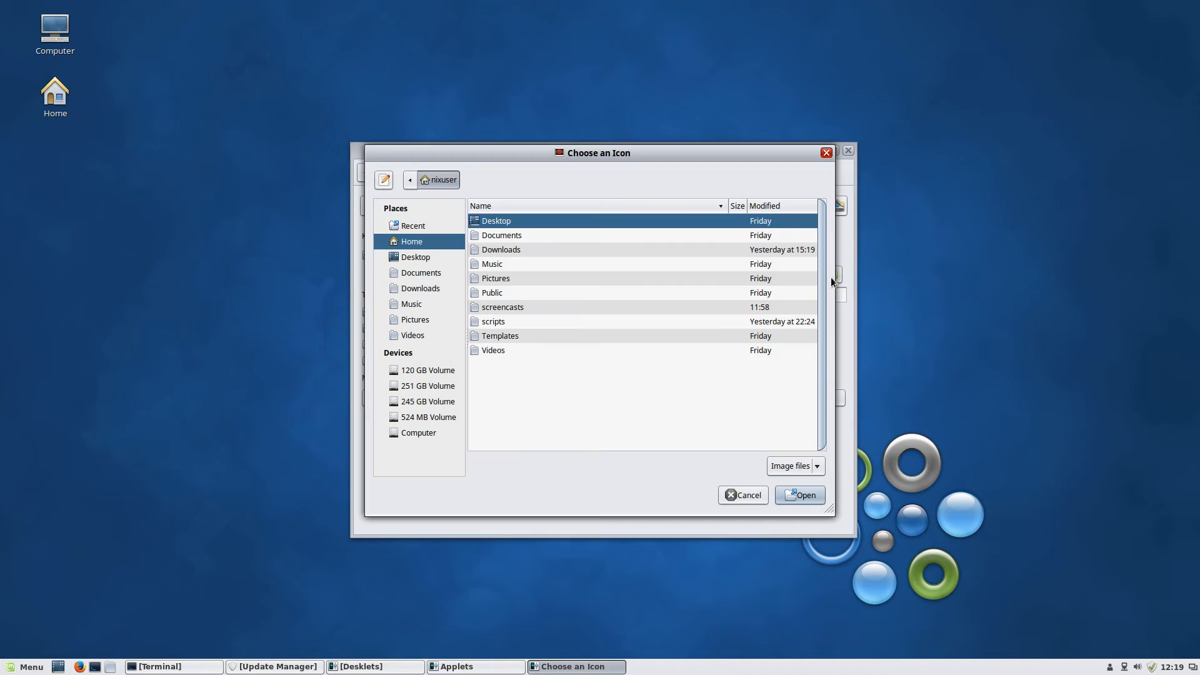
{"action": "left_click", "coordinate": [743, 495]}
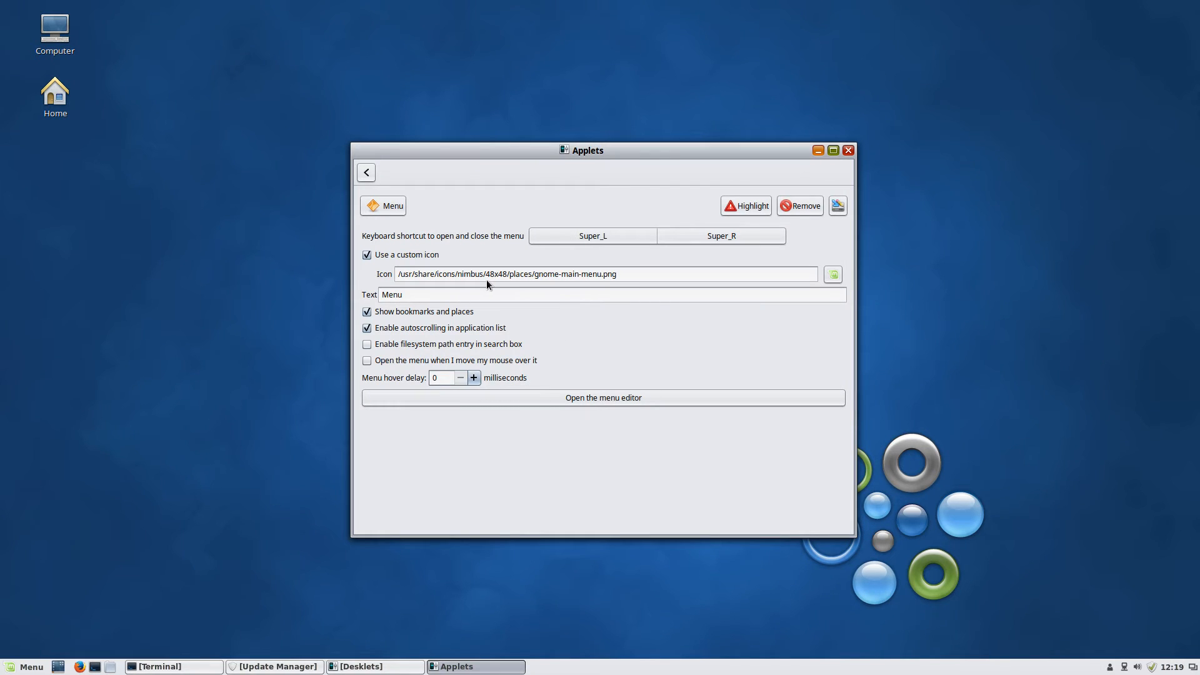
{"action": "left_click", "coordinate": [848, 150]}
{"action": "right_click", "coordinate": [28, 667]}
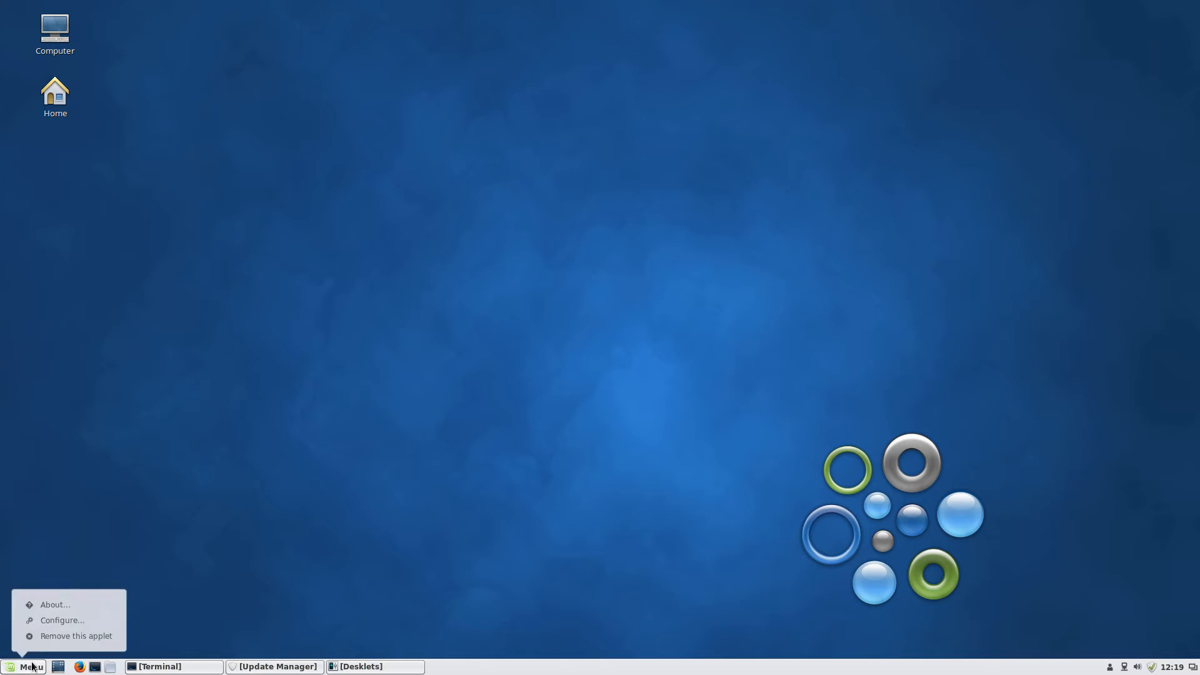
{"action": "left_click", "coordinate": [77, 620]}
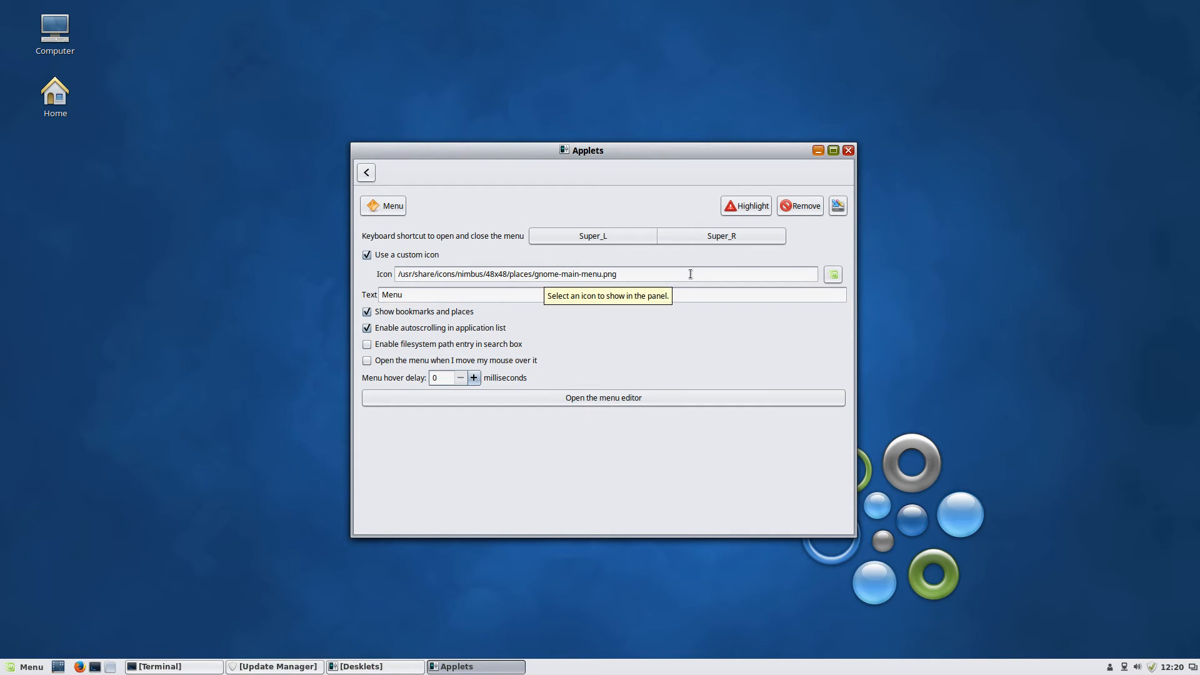
Open the Choose an Icon dialog and browse to the file system root
{"action": "left_click", "coordinate": [640, 272]}
{"action": "left_click", "coordinate": [827, 275]}
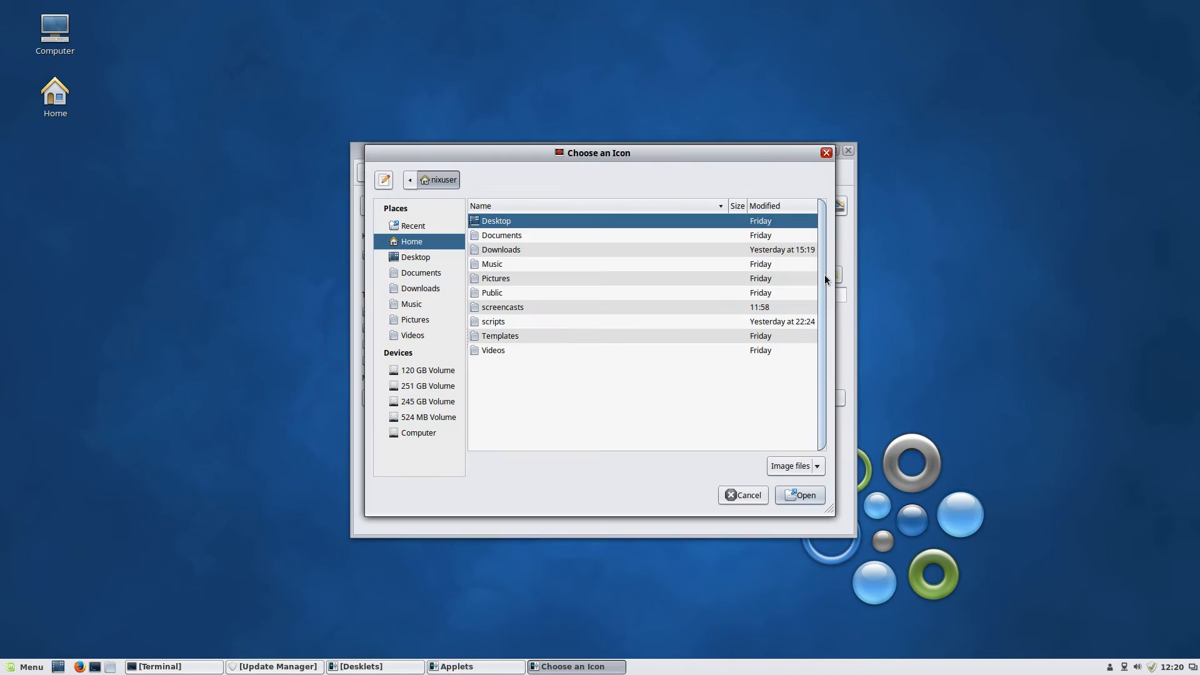
{"action": "left_click_drag", "start_coordinate": [566, 153], "coordinate": [618, 324]}
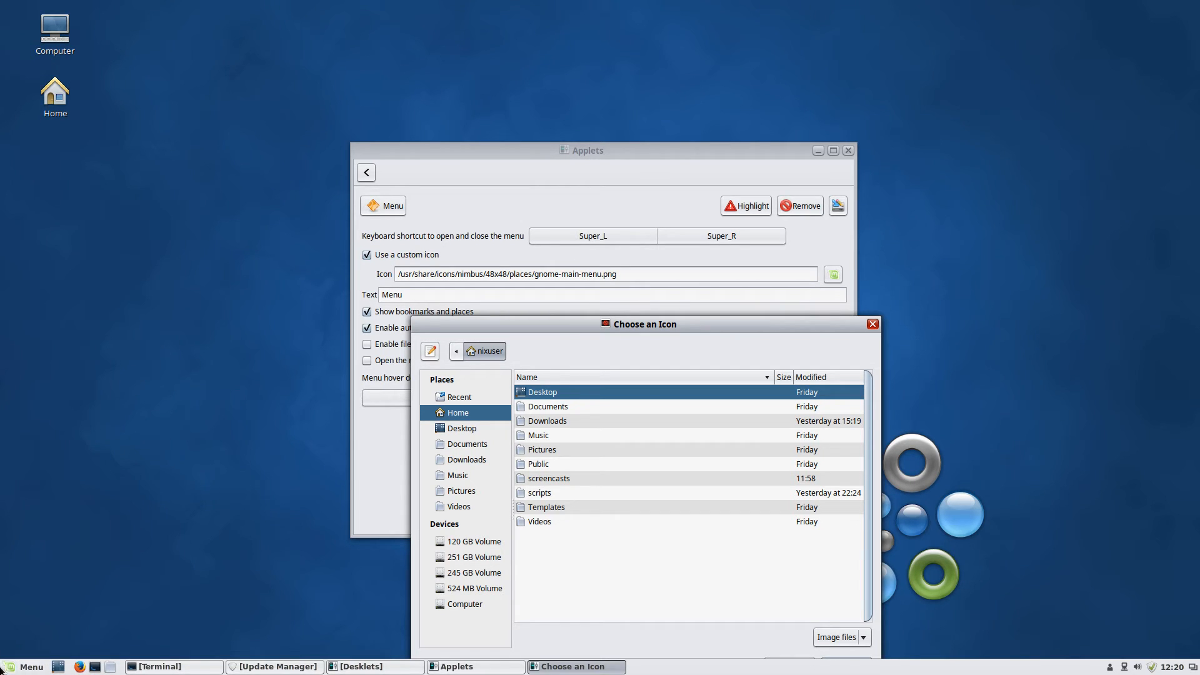
{"action": "left_click_drag", "start_coordinate": [754, 326], "coordinate": [963, 245]}
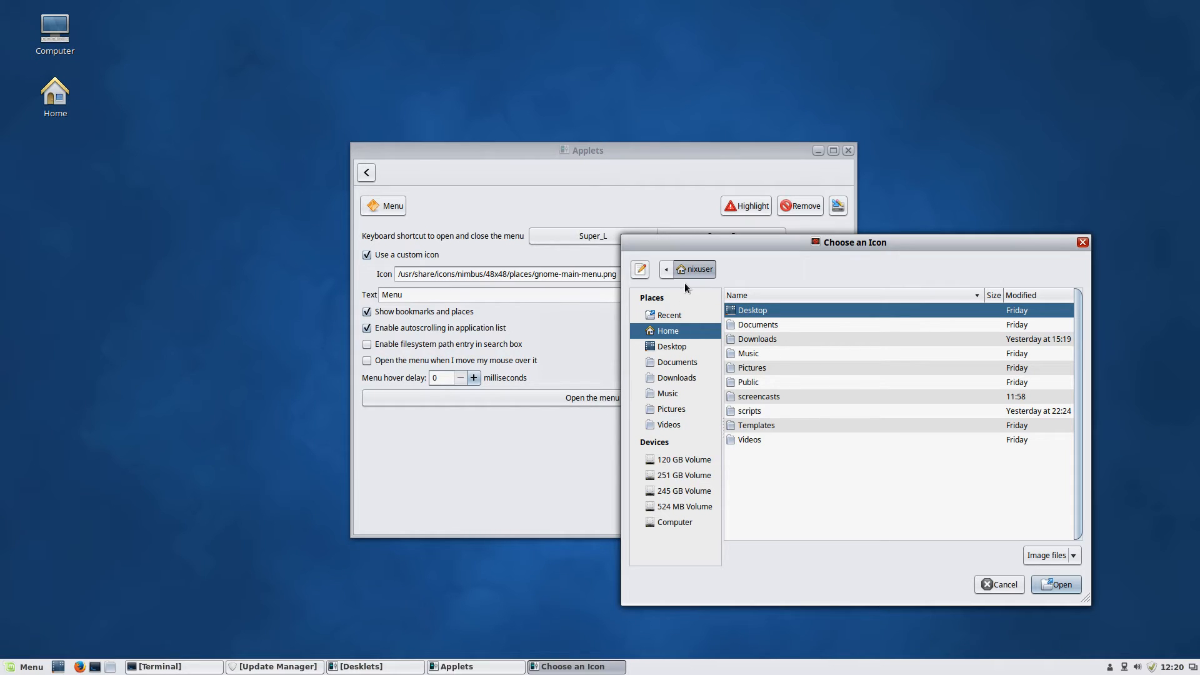
{"action": "left_click", "coordinate": [674, 522]}
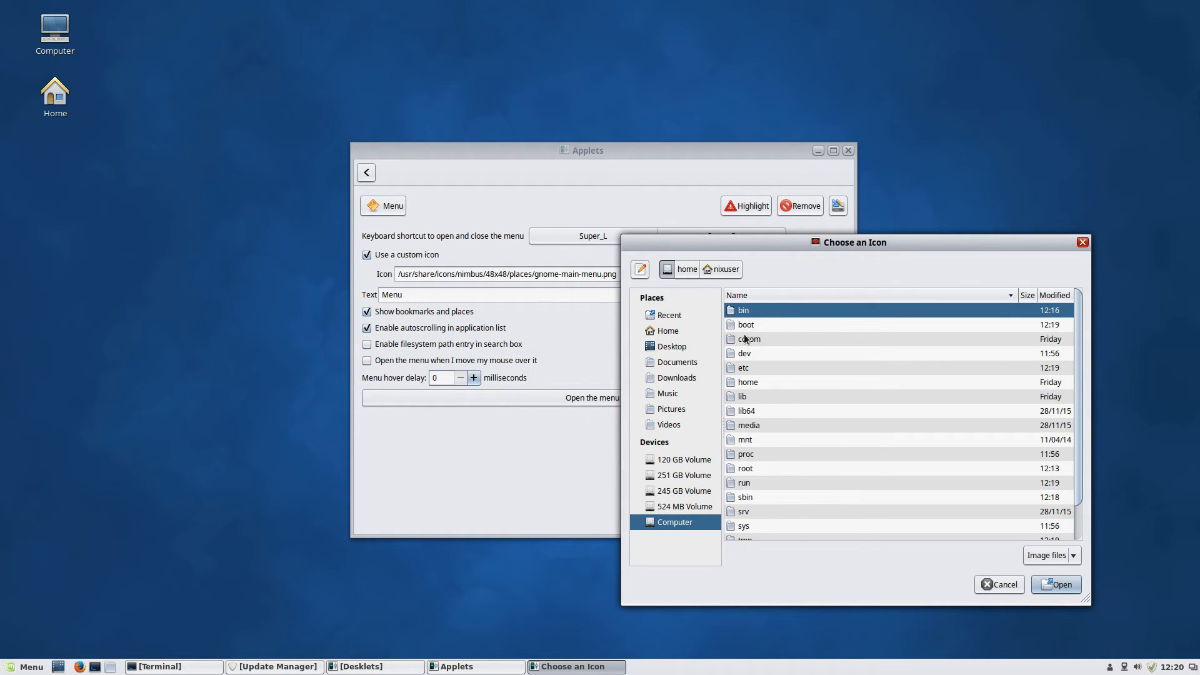
{"action": "left_click", "coordinate": [760, 405]}
{"action": "scroll", "coordinate": [760, 404], "scroll_direction": "down", "scroll_amount": 1}
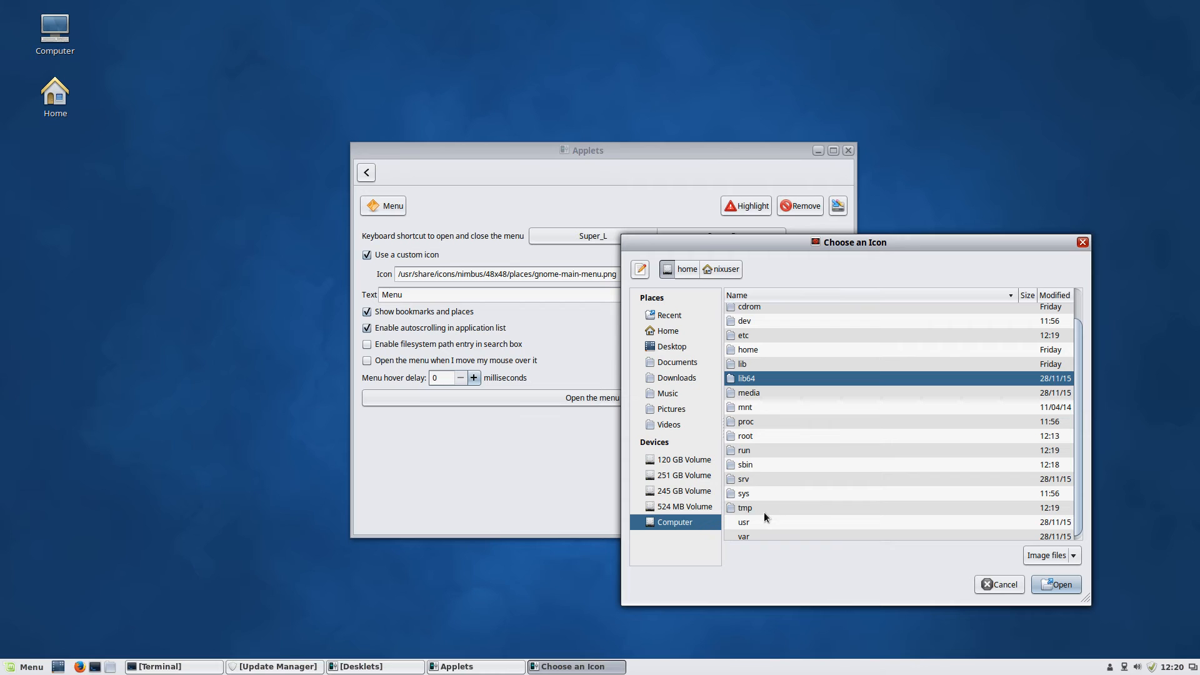
Navigate the icon chooser through usr, share, icons and nimbus into 48x48
{"action": "double_click", "coordinate": [744, 523]}
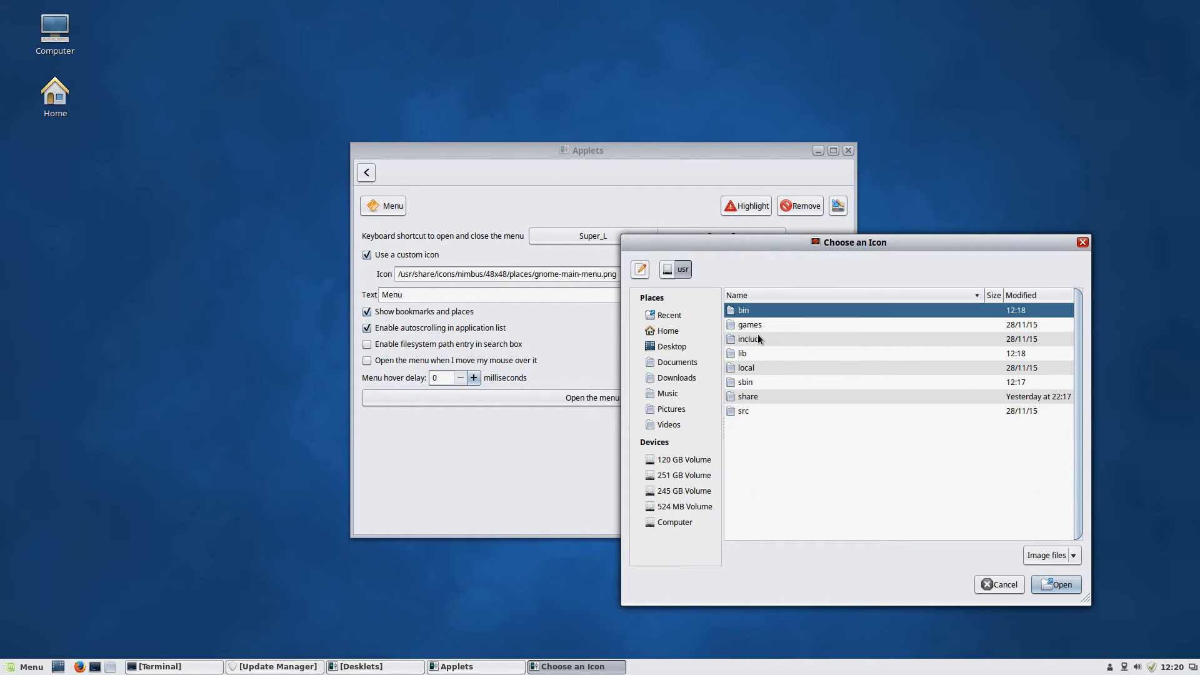
{"action": "double_click", "coordinate": [757, 397]}
{"action": "scroll", "coordinate": [757, 404], "scroll_direction": "down", "scroll_amount": 10}
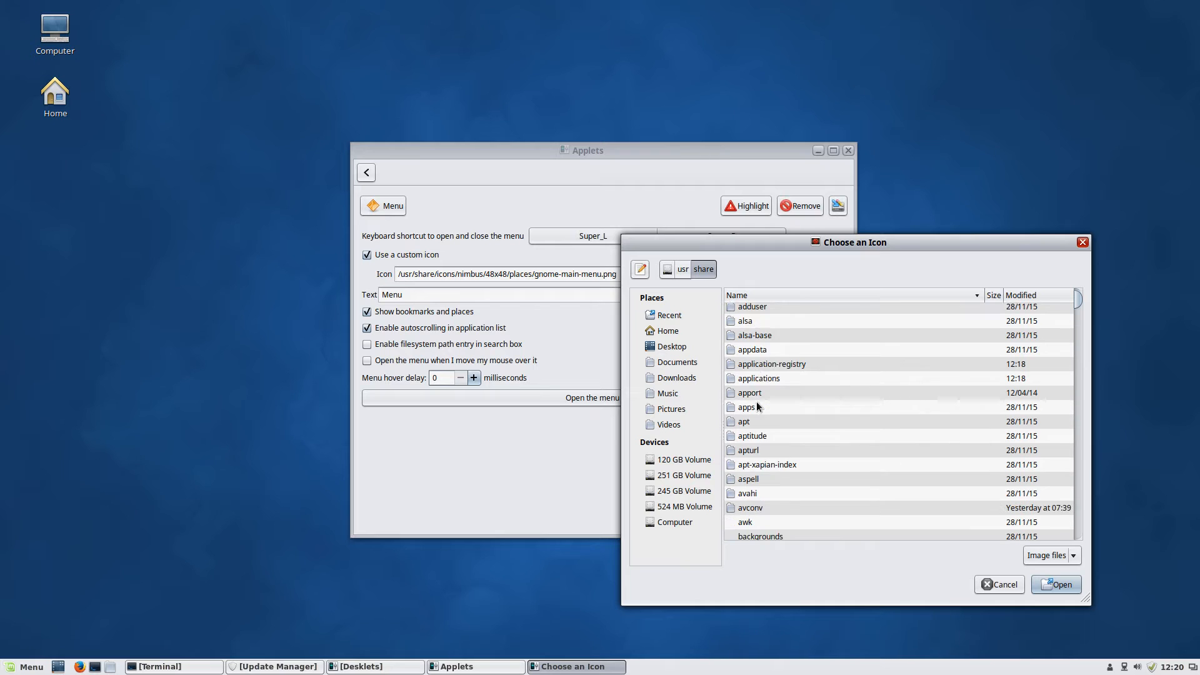
{"action": "scroll", "coordinate": [756, 402], "scroll_direction": "down", "scroll_amount": 15}
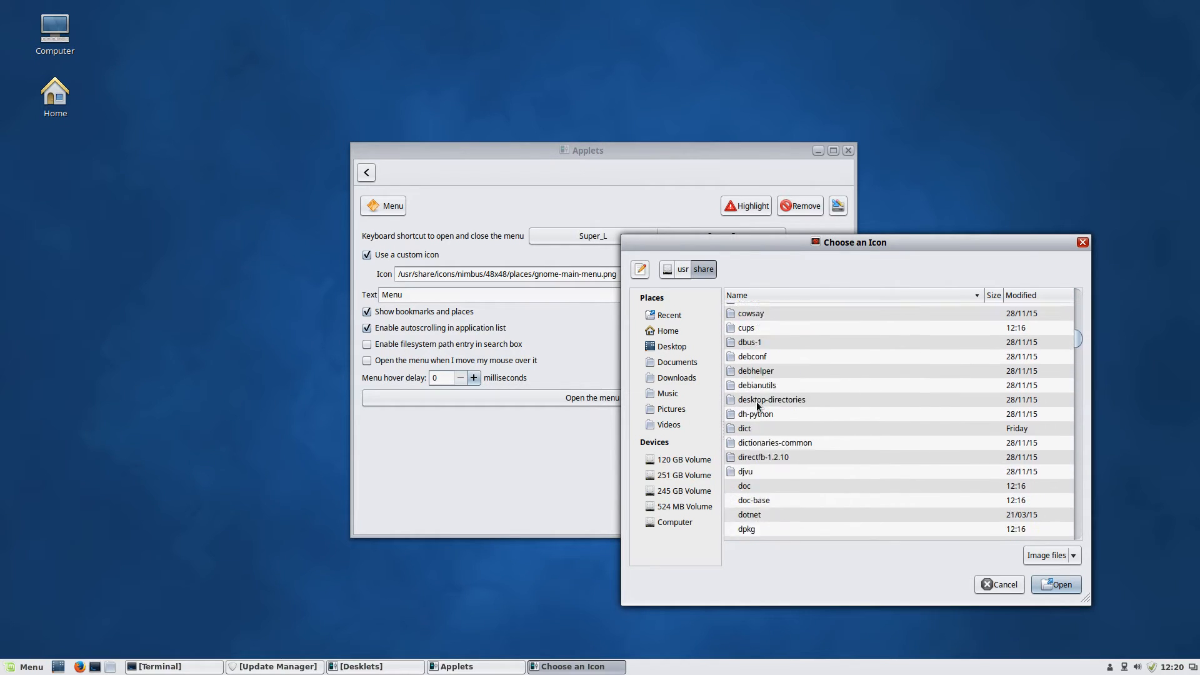
{"action": "left_click", "coordinate": [758, 404]}
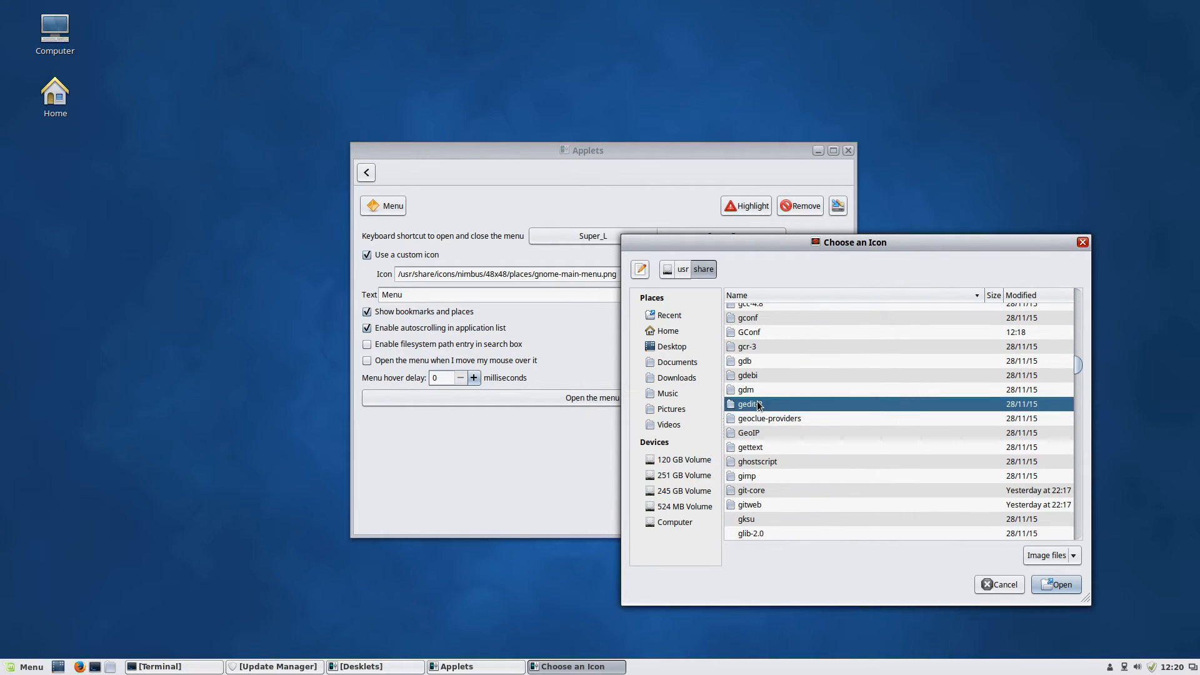
{"action": "type", "text": "icons"}
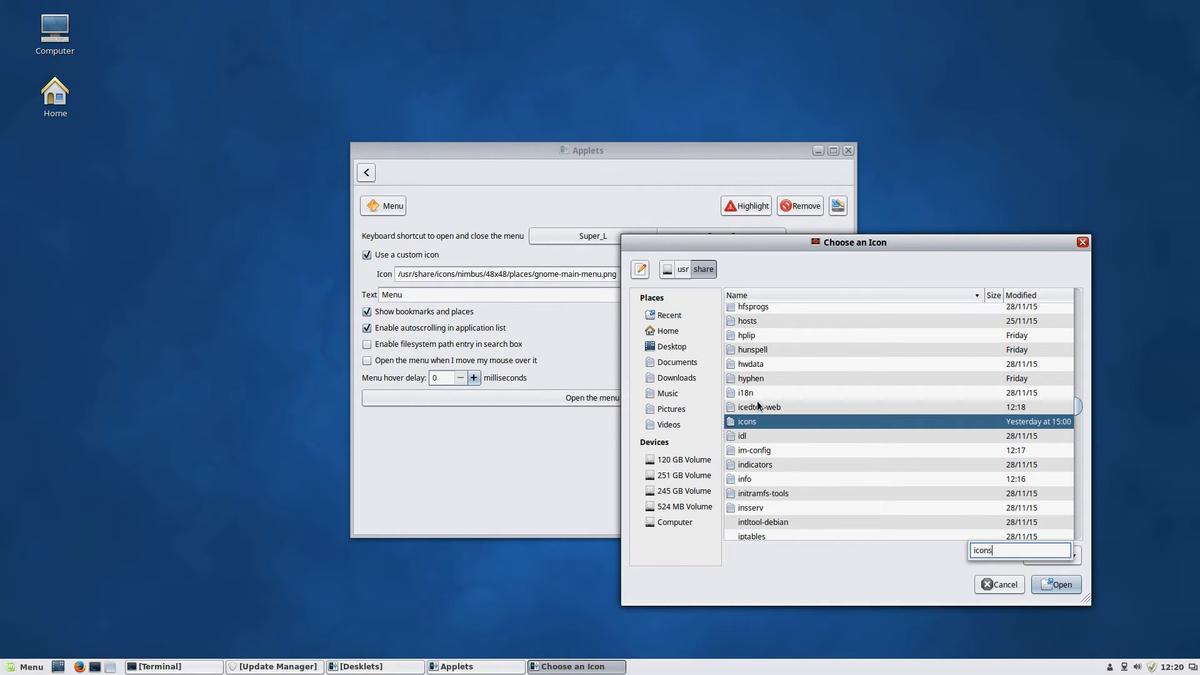
{"action": "double_click", "coordinate": [812, 421]}
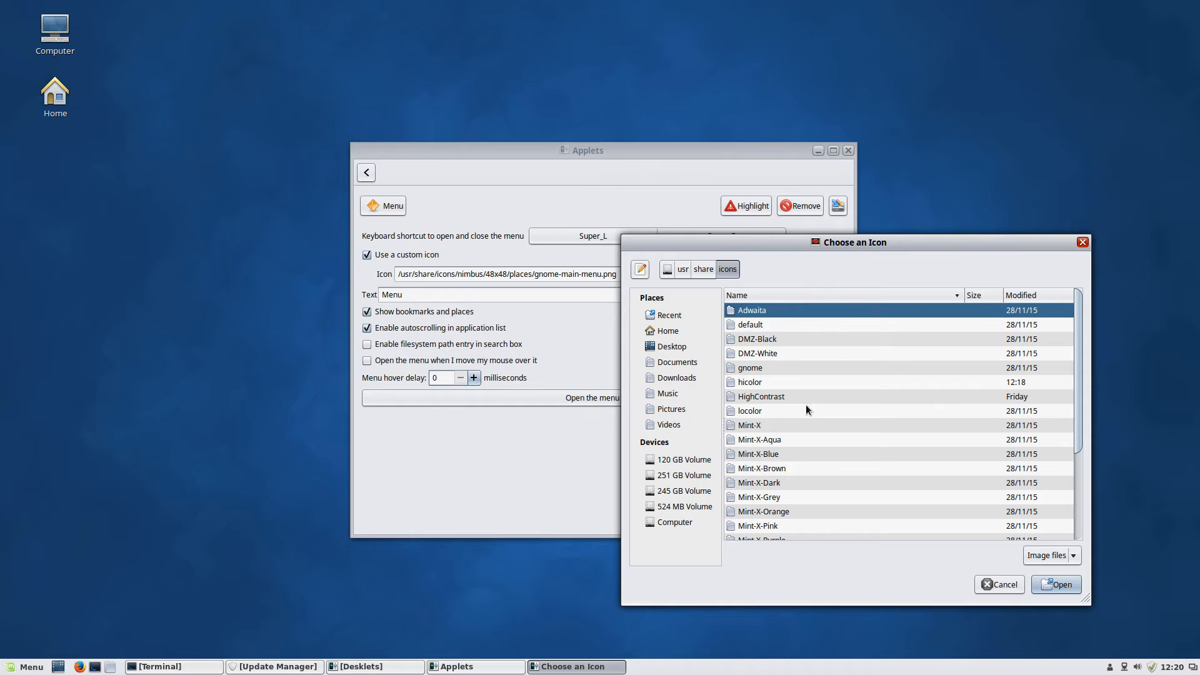
{"action": "left_click", "coordinate": [798, 399]}
{"action": "type", "text": "n"}
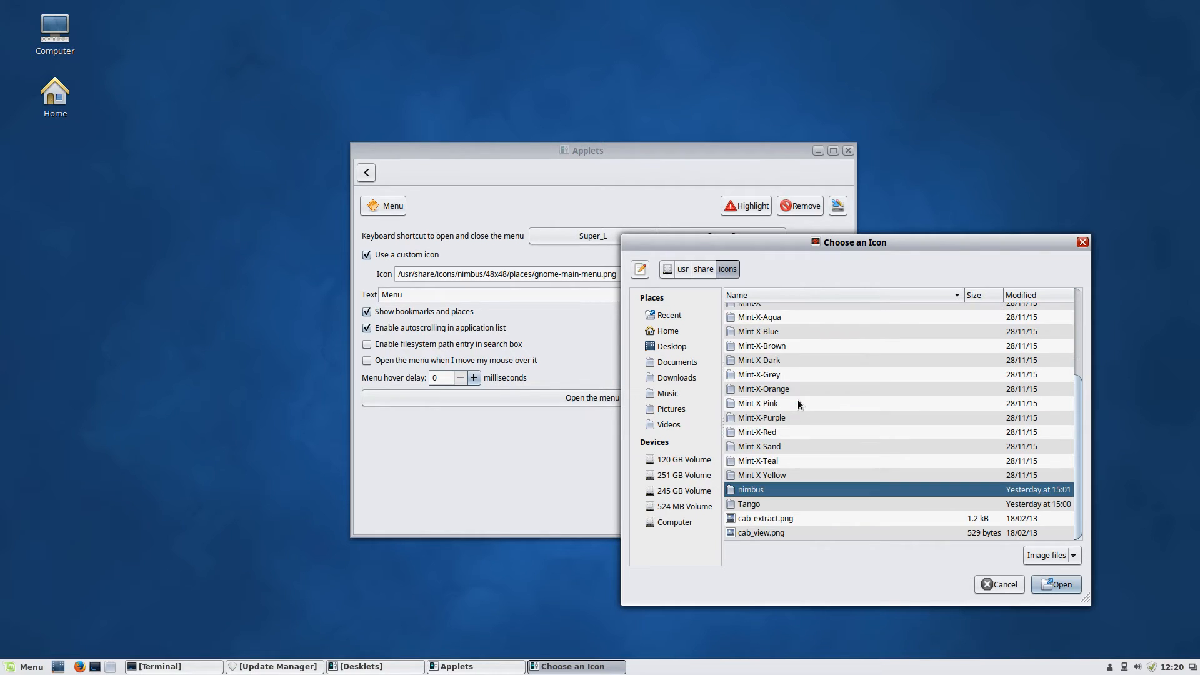
{"action": "double_click", "coordinate": [772, 493]}
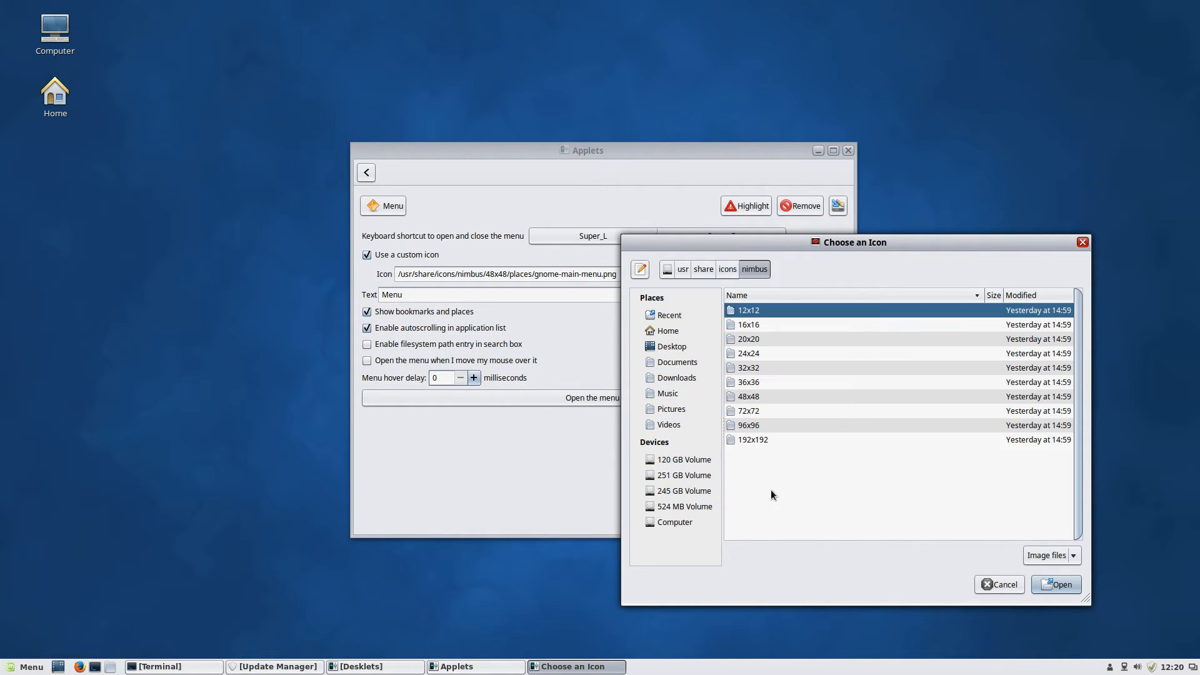
{"action": "double_click", "coordinate": [745, 396]}
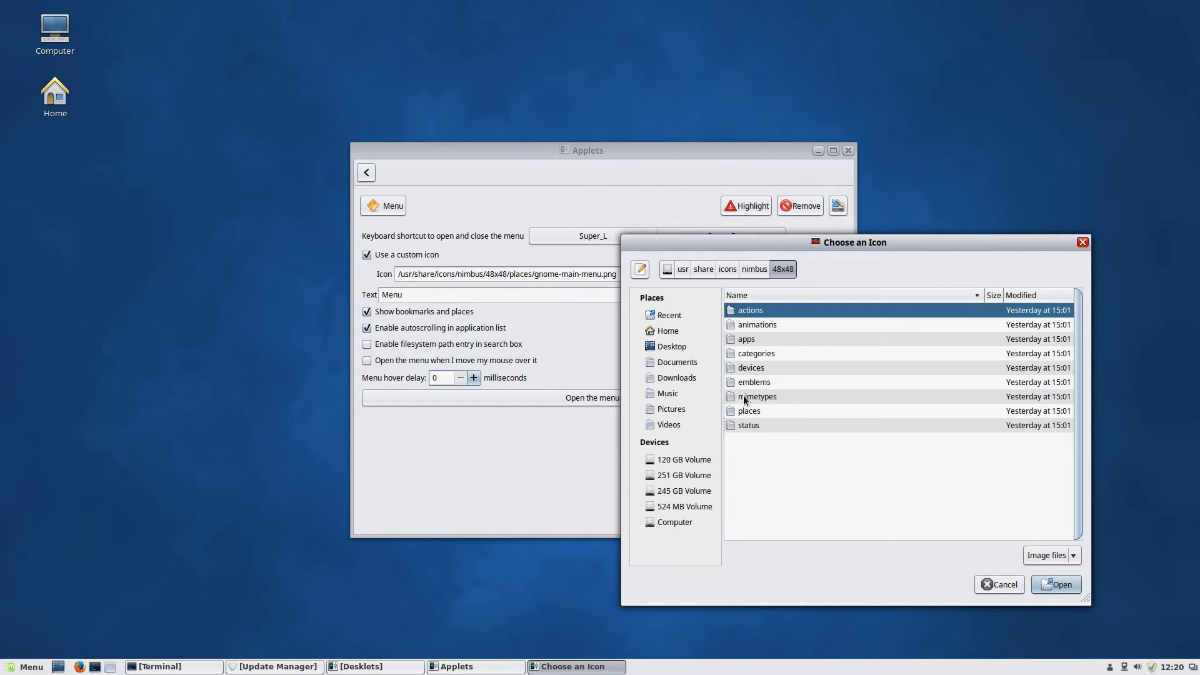
{"action": "left_click_drag", "start_coordinate": [758, 242], "coordinate": [784, 151]}
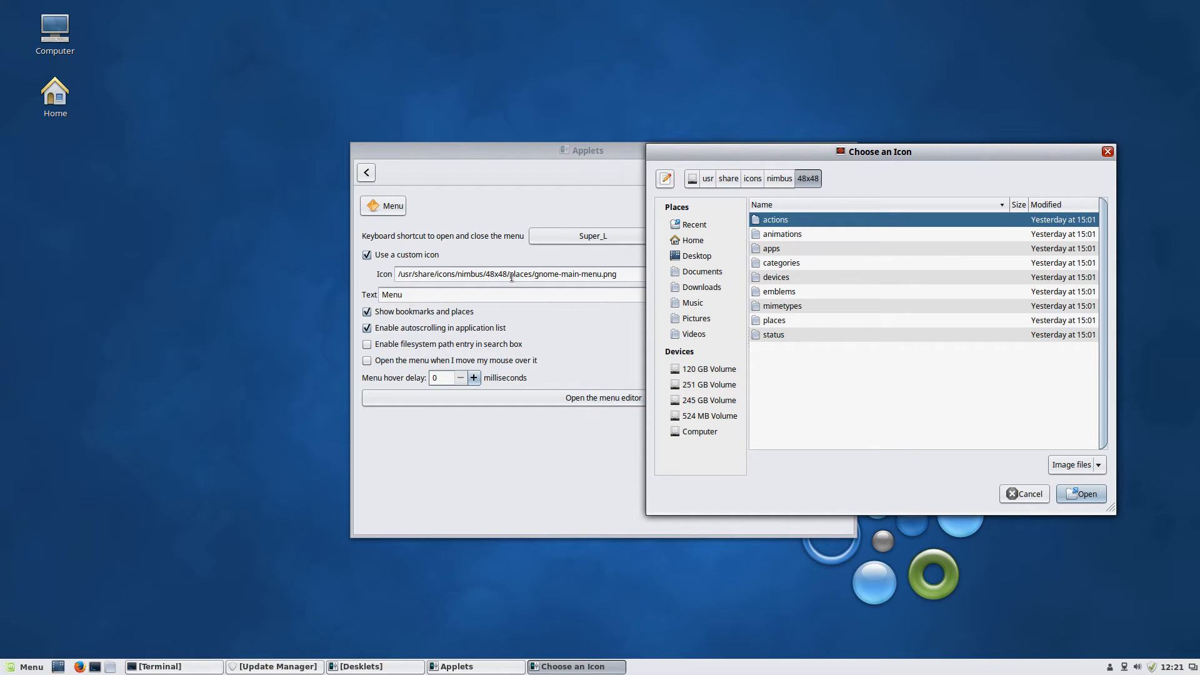
Open the places folder and apply gnome-main-menu.png as the menu icon
{"action": "double_click", "coordinate": [773, 321]}
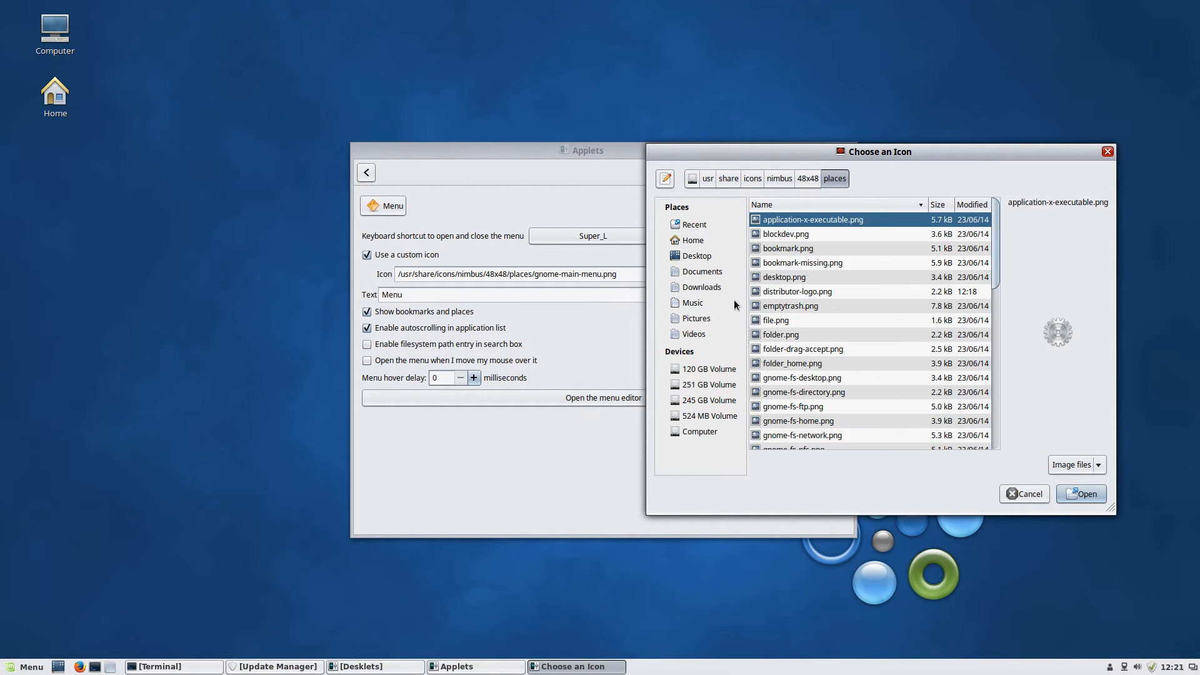
{"action": "left_click", "coordinate": [825, 293]}
{"action": "scroll", "coordinate": [827, 299], "scroll_direction": "down", "scroll_amount": 2}
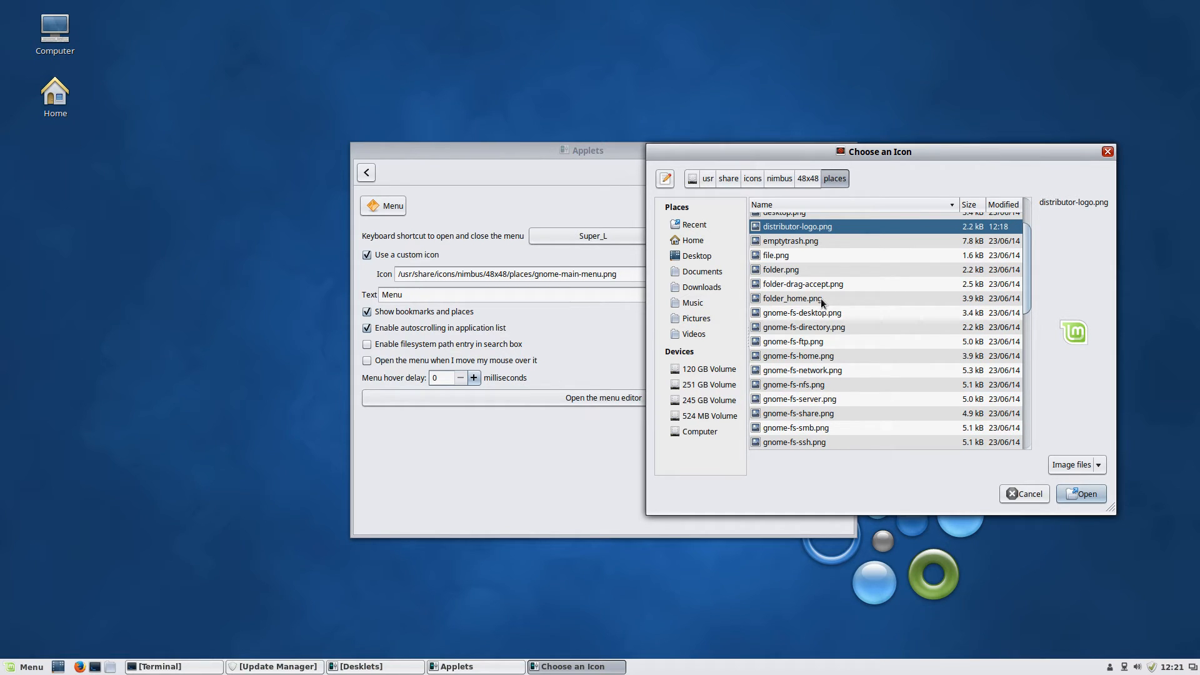
{"action": "key", "text": "g"}
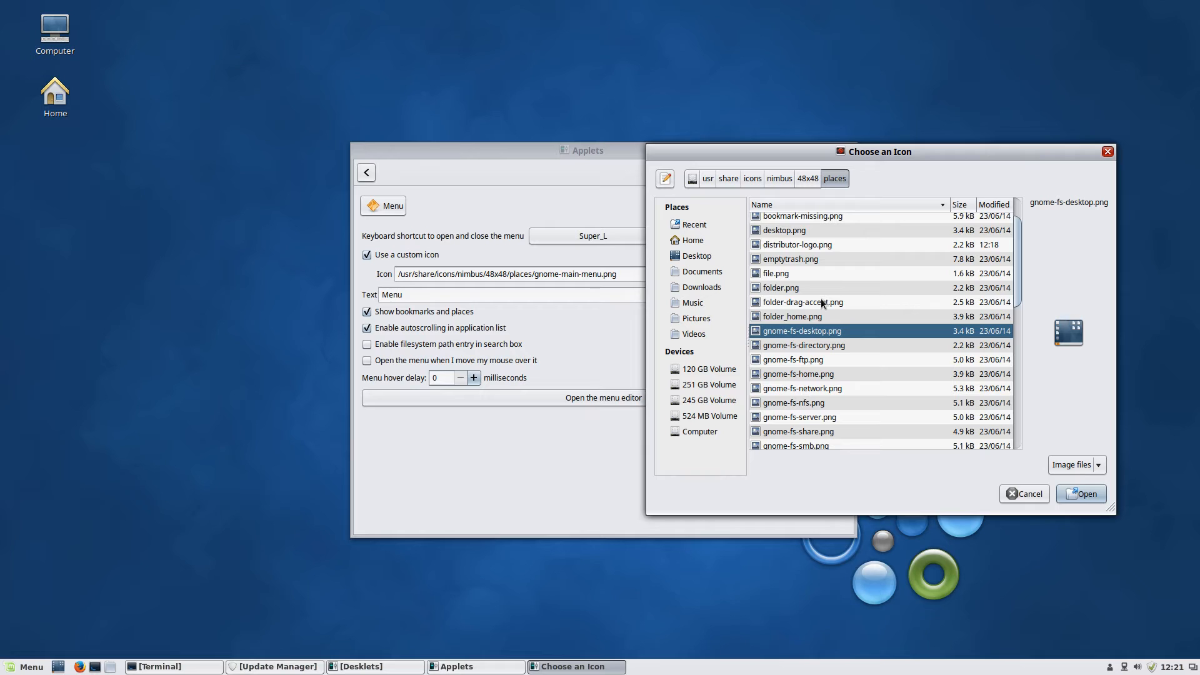
{"action": "key", "text": "m"}
{"action": "key", "text": "BackSpace"}
{"action": "key", "text": "m"}
{"action": "key", "text": "BackSpace"}
{"action": "scroll", "coordinate": [893, 312], "scroll_direction": "down", "scroll_amount": 8}
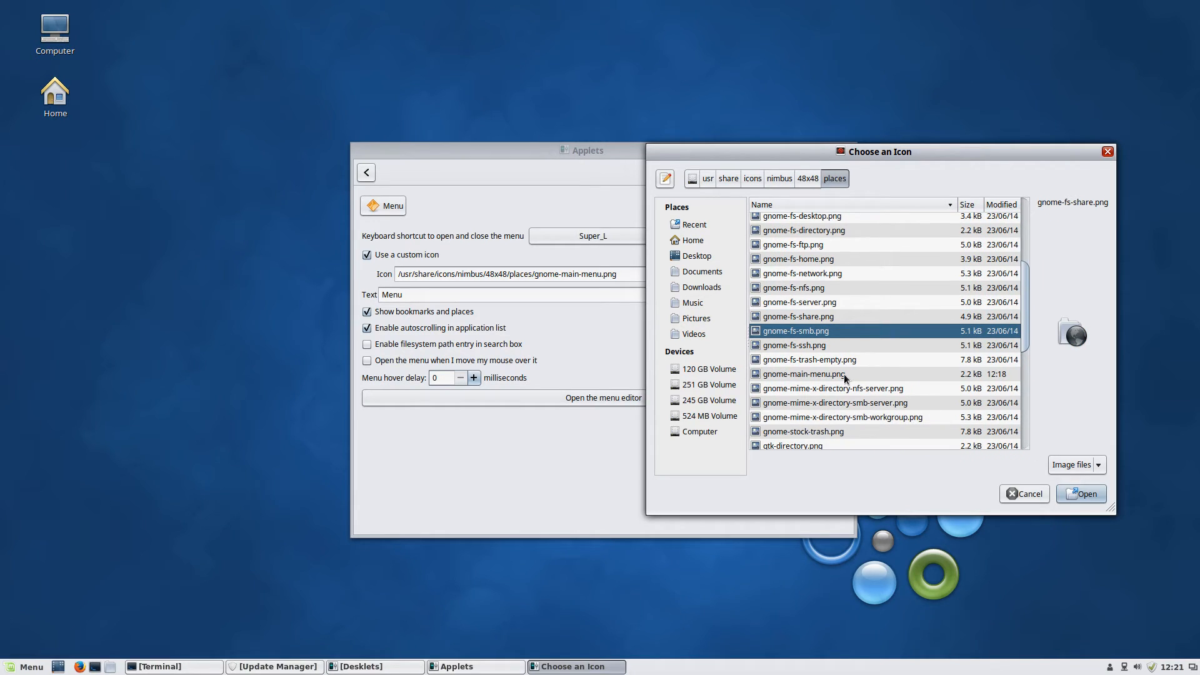
{"action": "left_click", "coordinate": [844, 373]}
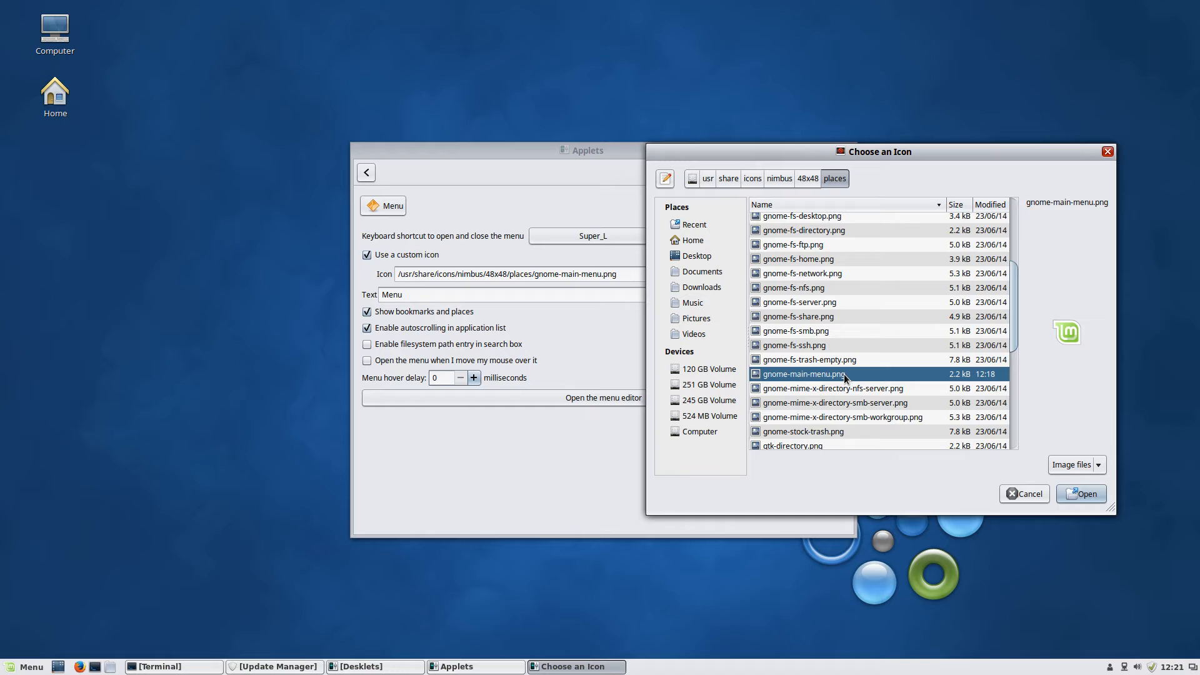
{"action": "double_click", "coordinate": [844, 373]}
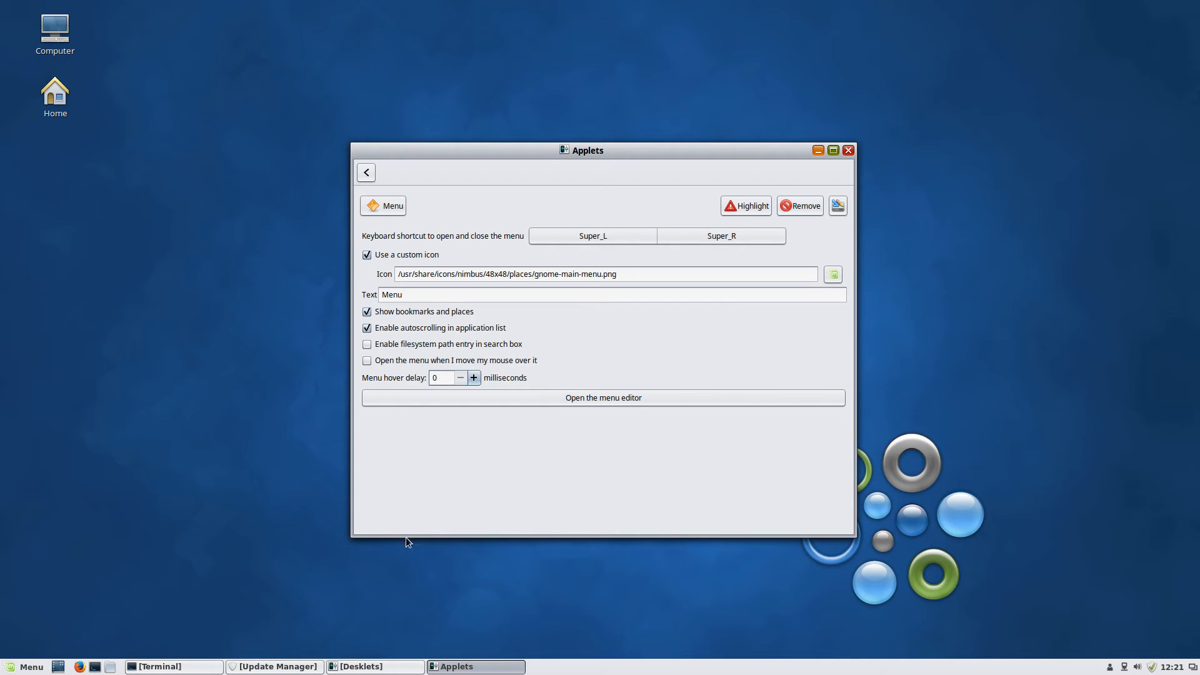
Tile the Terminal to the right half and the Applets settings to the left half
{"action": "left_click", "coordinate": [160, 666]}
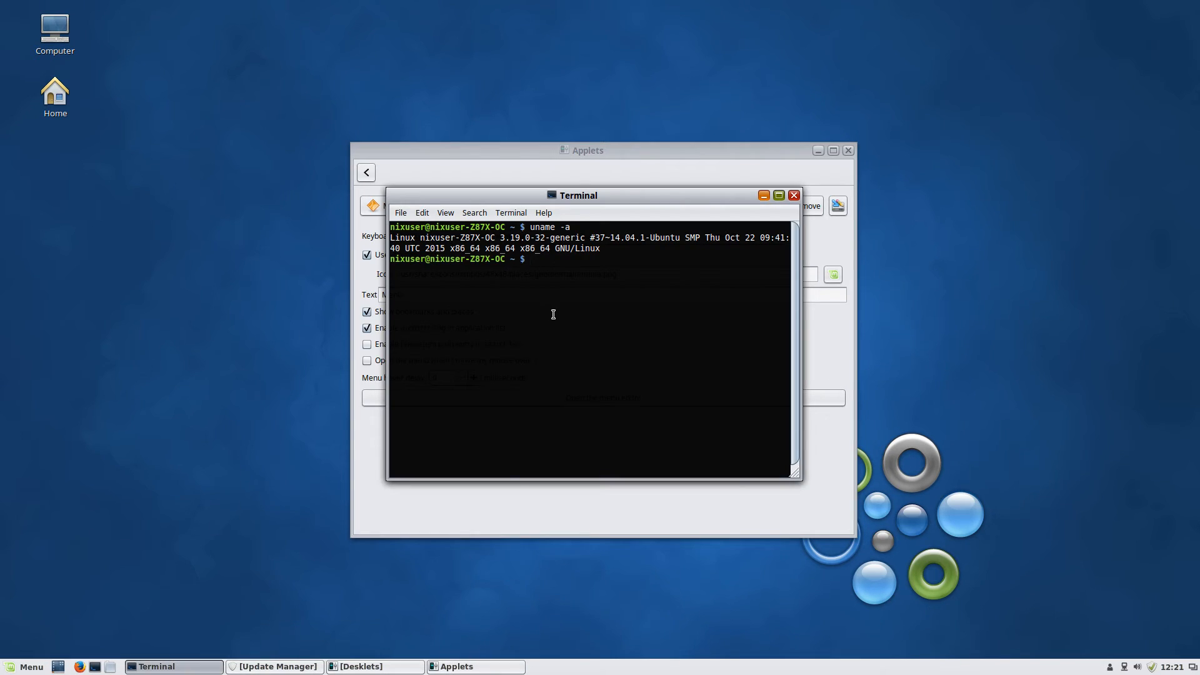
{"action": "double_click", "coordinate": [703, 196]}
{"action": "left_click_drag", "start_coordinate": [490, 11], "coordinate": [1197, 380]}
{"action": "left_click_drag", "start_coordinate": [500, 150], "coordinate": [3, 150]}
{"action": "left_click", "coordinate": [743, 197]}
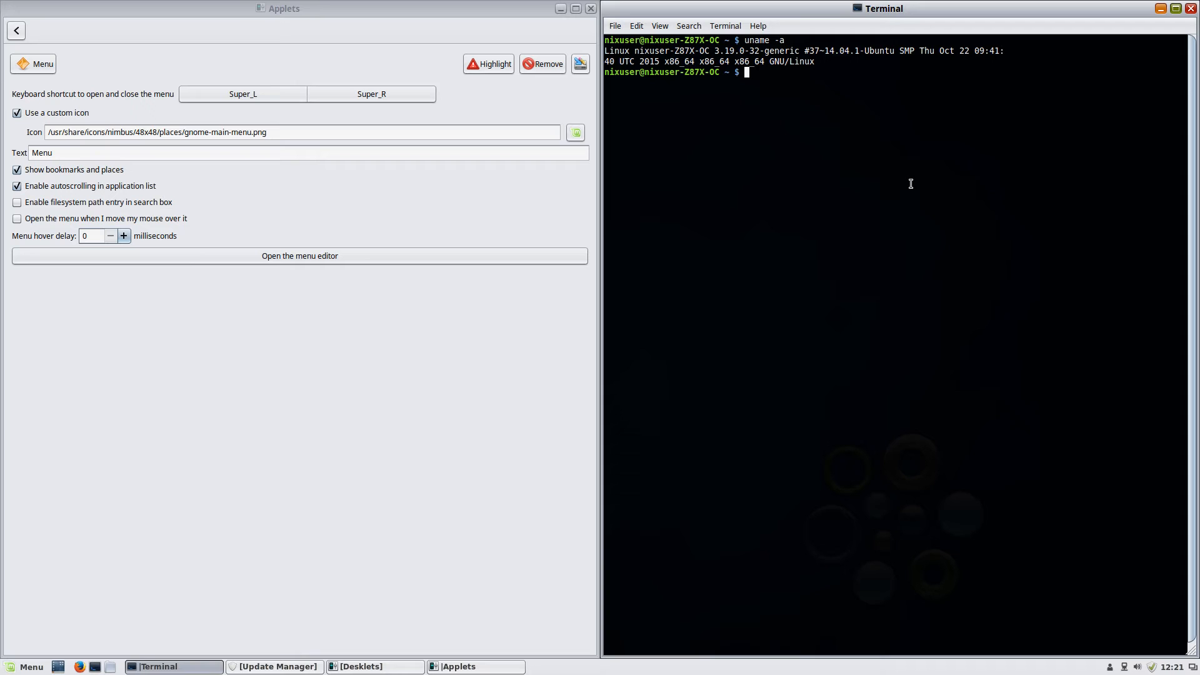
Become root with sudo su and the account password, then cd Downloads/ and ls
{"action": "type", "text": "sudo su"}
{"action": "key", "text": "Return"}
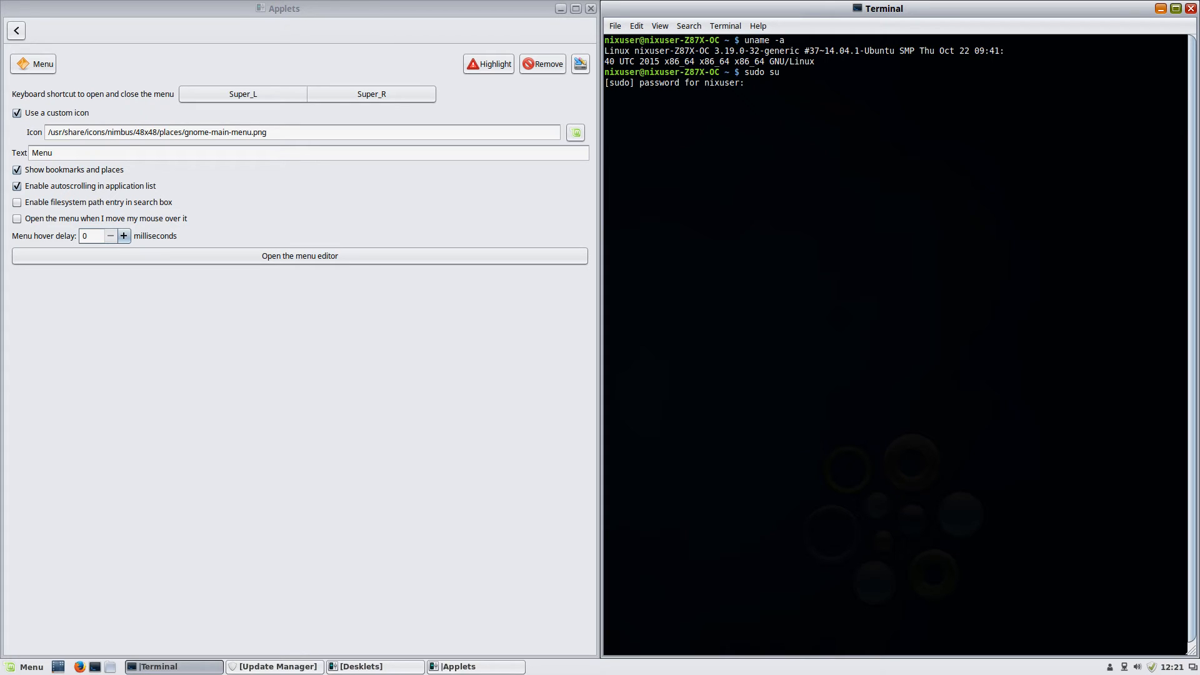
{"action": "key", "text": "Return"}
{"action": "type", "text": "cd Do"}
{"action": "key", "text": "Tab"}
{"action": "key", "text": "Return"}
{"action": "type", "text": "ls"}
{"action": "key", "text": "Return"}
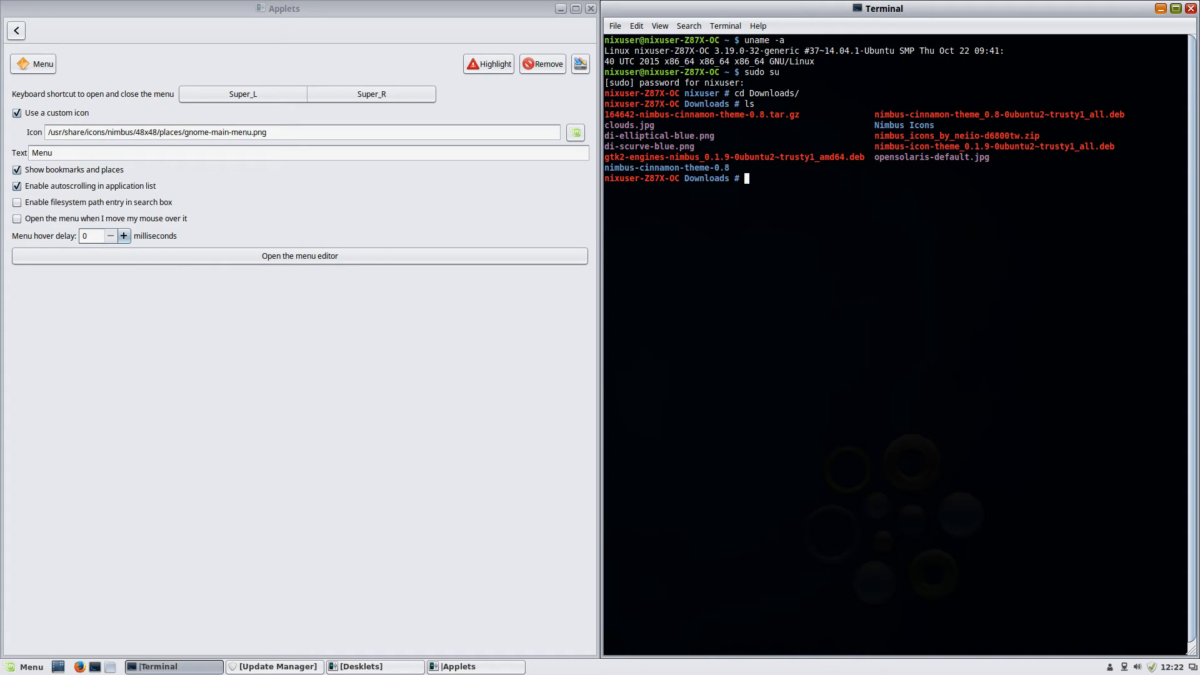
Change into Nimbus Icons/ and list its contents
{"action": "type", "text": "cd Nim"}
{"action": "key", "text": "Tab"}
{"action": "key", "text": "Return"}
{"action": "type", "text": "ls"}
{"action": "key", "text": "Return"}
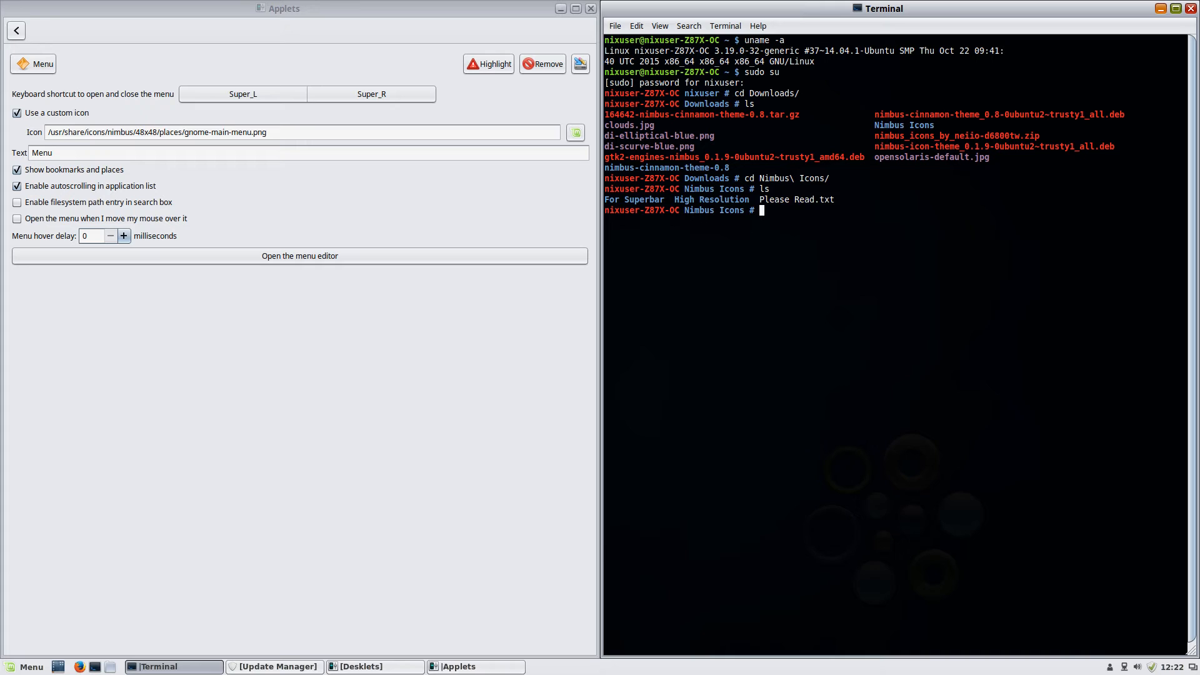
Go into High Resolution/ and then Png/, listing each folder
{"action": "type", "text": "cd Hig"}
{"action": "key", "text": "Tab"}
{"action": "key", "text": "Return"}
{"action": "type", "text": "ls"}
{"action": "key", "text": "Return"}
{"action": "type", "text": "cd pn"}
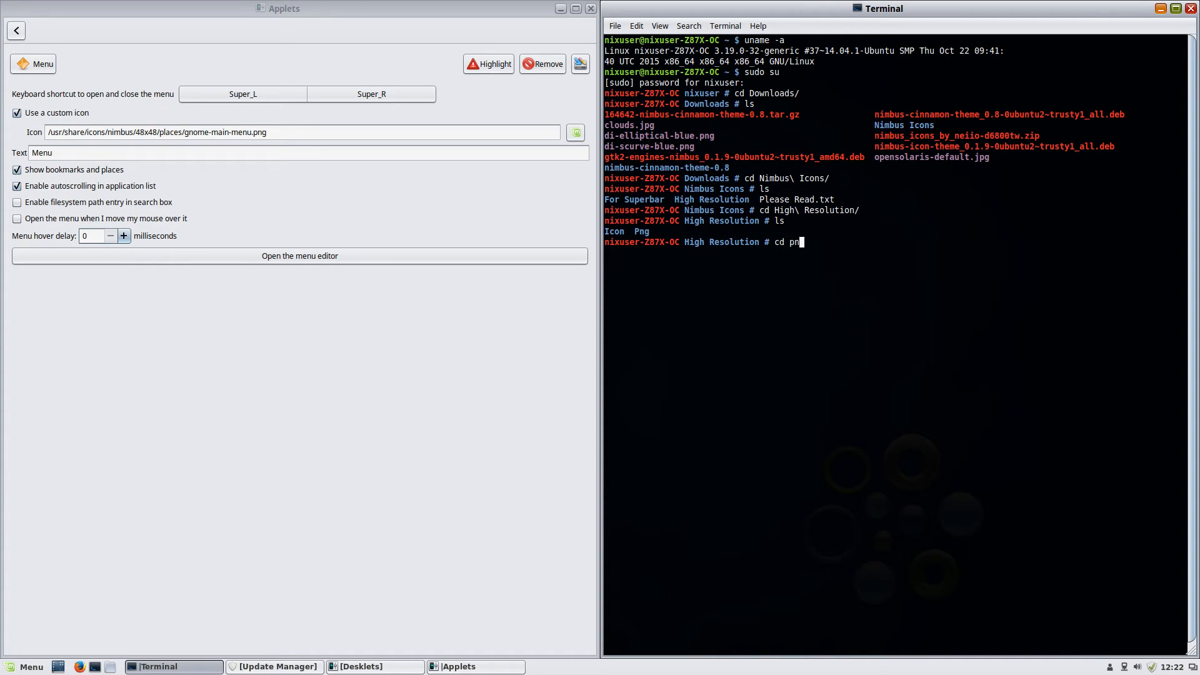
{"action": "type", "text": "P"}
{"action": "key", "text": "Tab"}
{"action": "key", "text": "Return"}
{"action": "type", "text": "ls"}
{"action": "key", "text": "Return"}
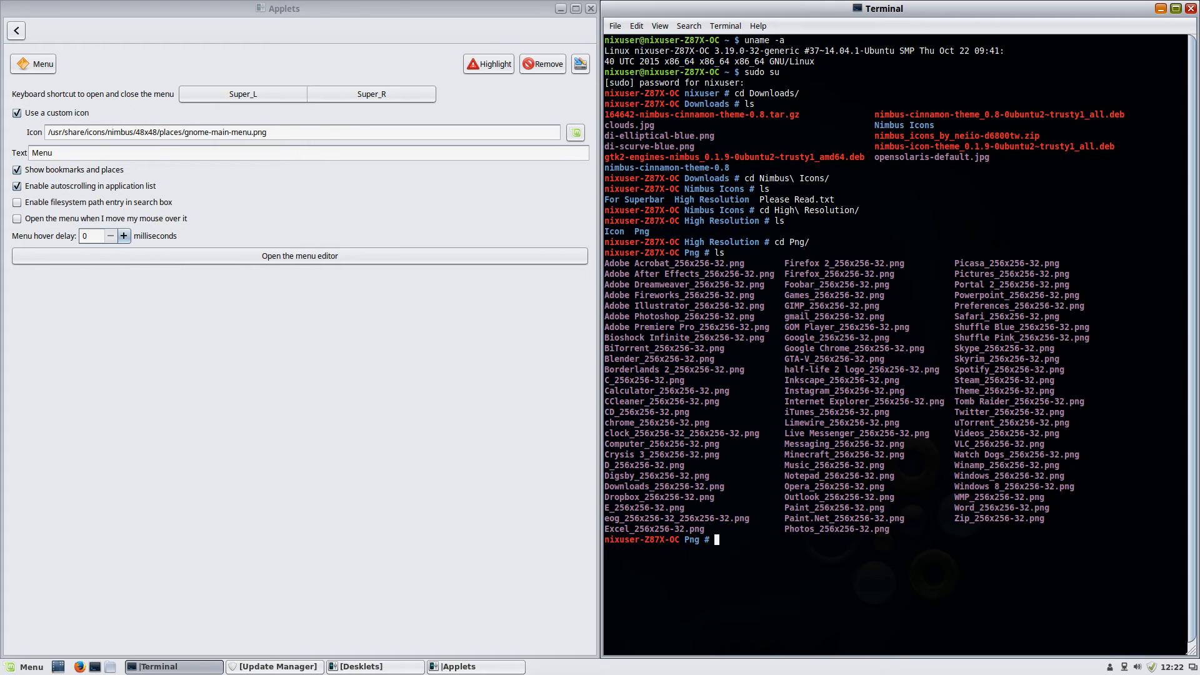
Run cd .. three times, listing along the way, back to Downloads
{"action": "type", "text": "cd .."}
{"action": "key", "text": "Return"}
{"action": "type", "text": "ls"}
{"action": "key", "text": "Return"}
{"action": "type", "text": "cd .."}
{"action": "key", "text": "Return"}
{"action": "type", "text": "ls"}
{"action": "key", "text": "Return"}
{"action": "type", "text": "cd .."}
{"action": "key", "text": "Return"}
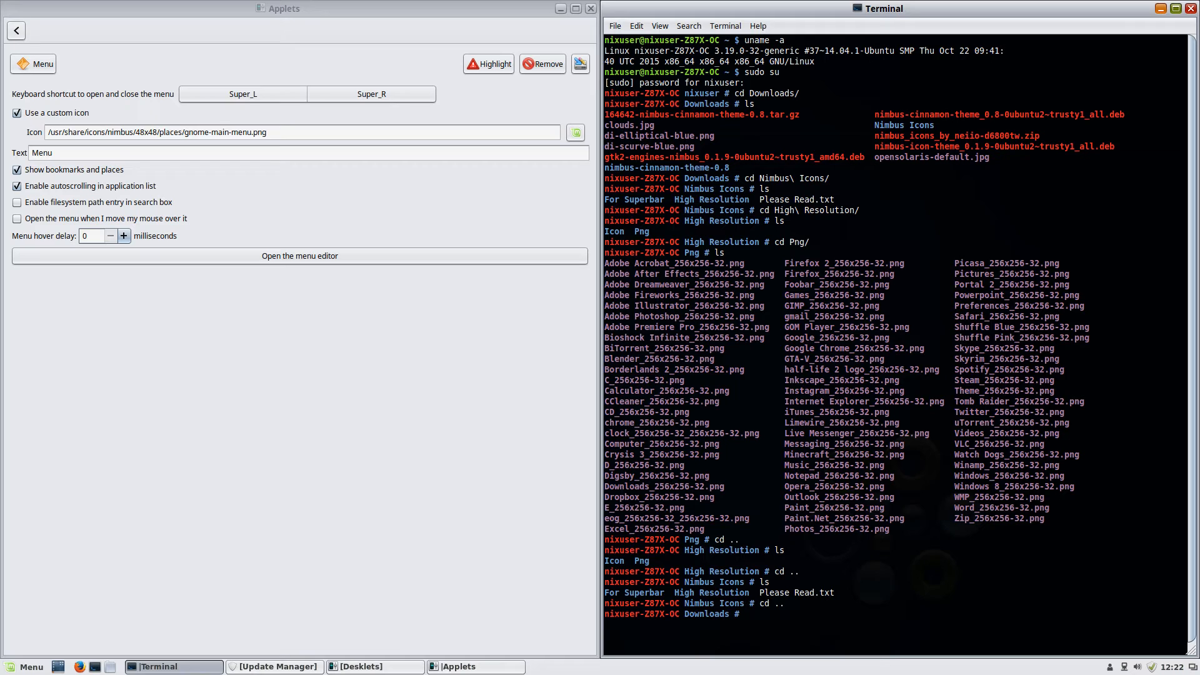
Run find . -iname "gnome-main-menu.png", which returns nothing, then run ls /tmp
{"action": "type", "text": "find . -iname \"gnome-main-menu.png"}
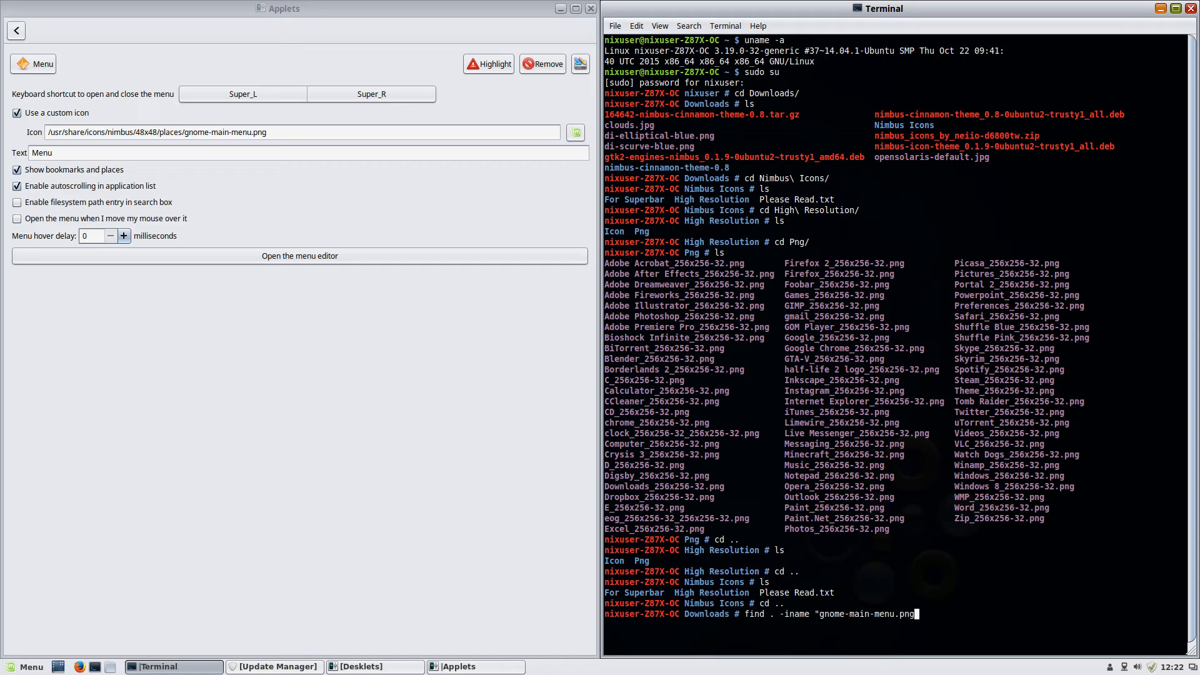
{"action": "type", "text": "\""}
{"action": "key", "text": "Return"}
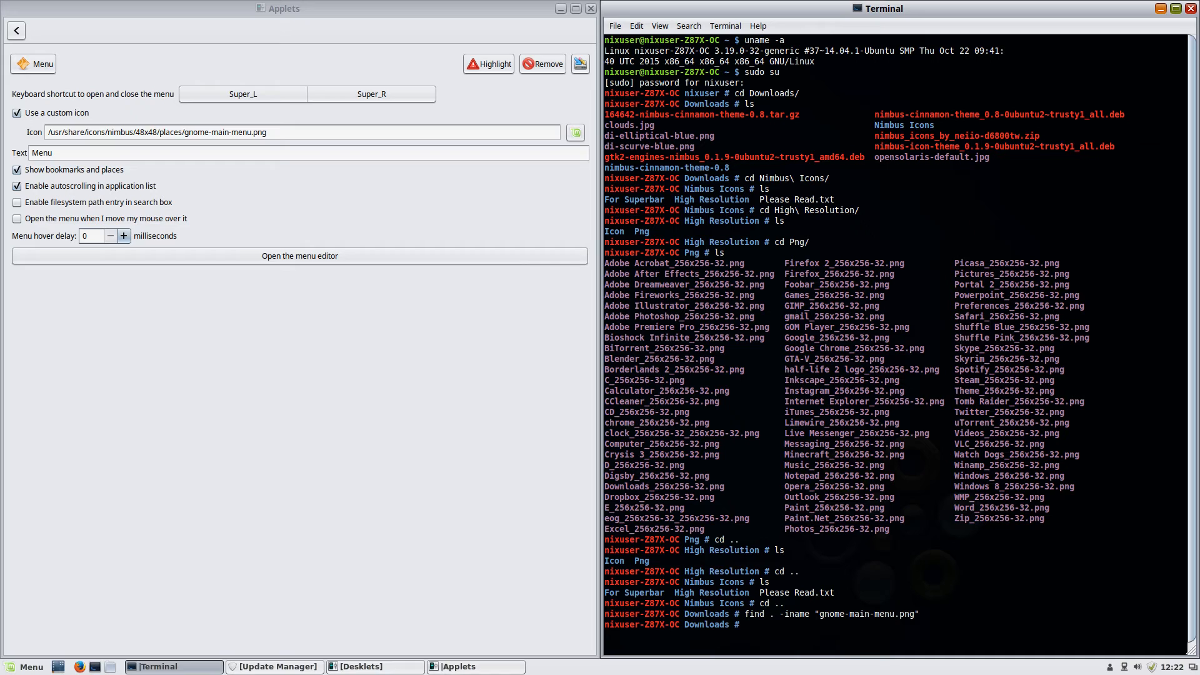
{"action": "double_click", "coordinate": [905, 137]}
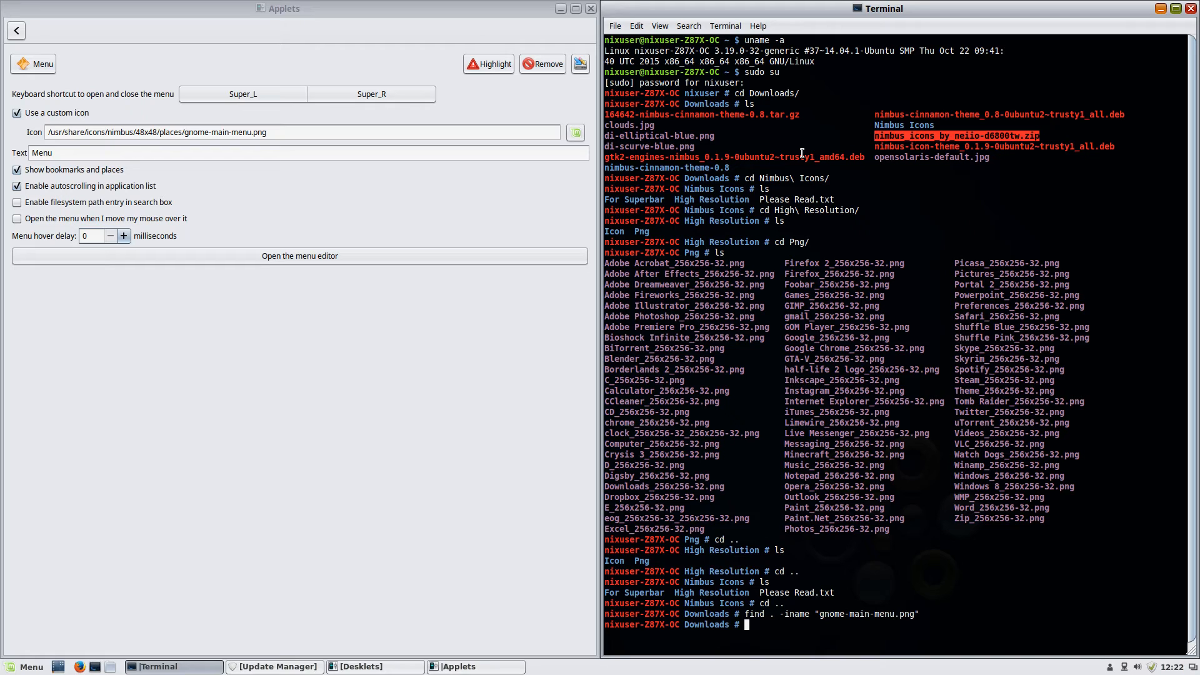
{"action": "left_click", "coordinate": [1001, 207]}
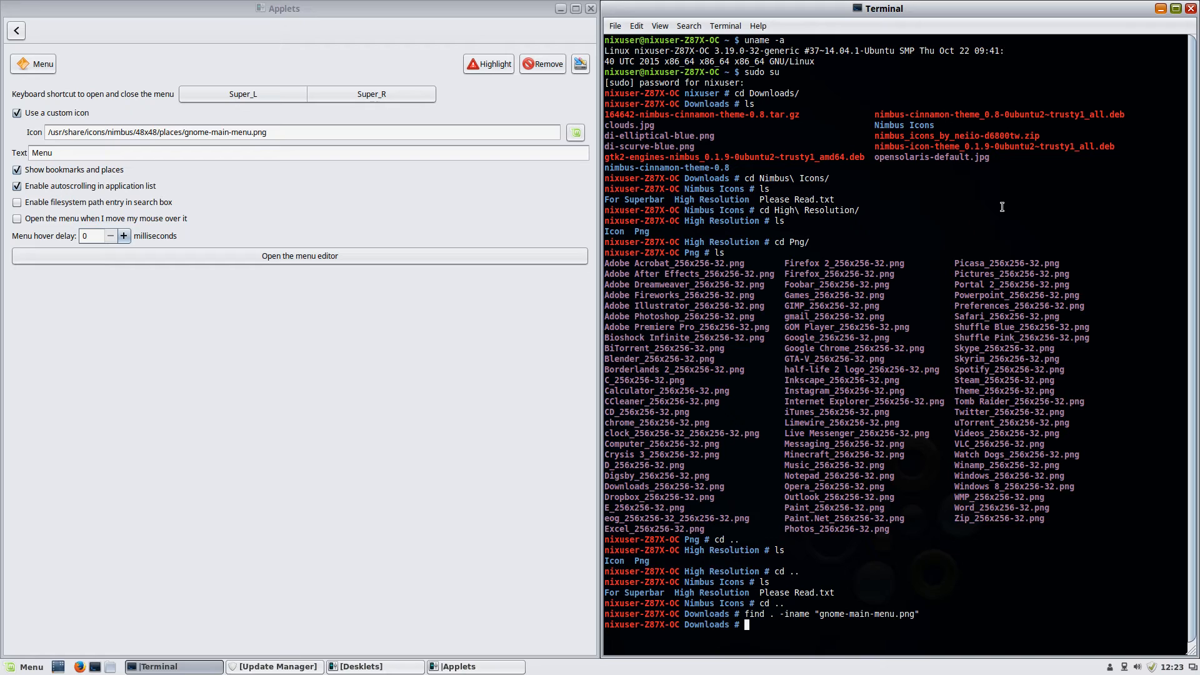
{"action": "type", "text": "ls /tmp"}
{"action": "key", "text": "Return"}
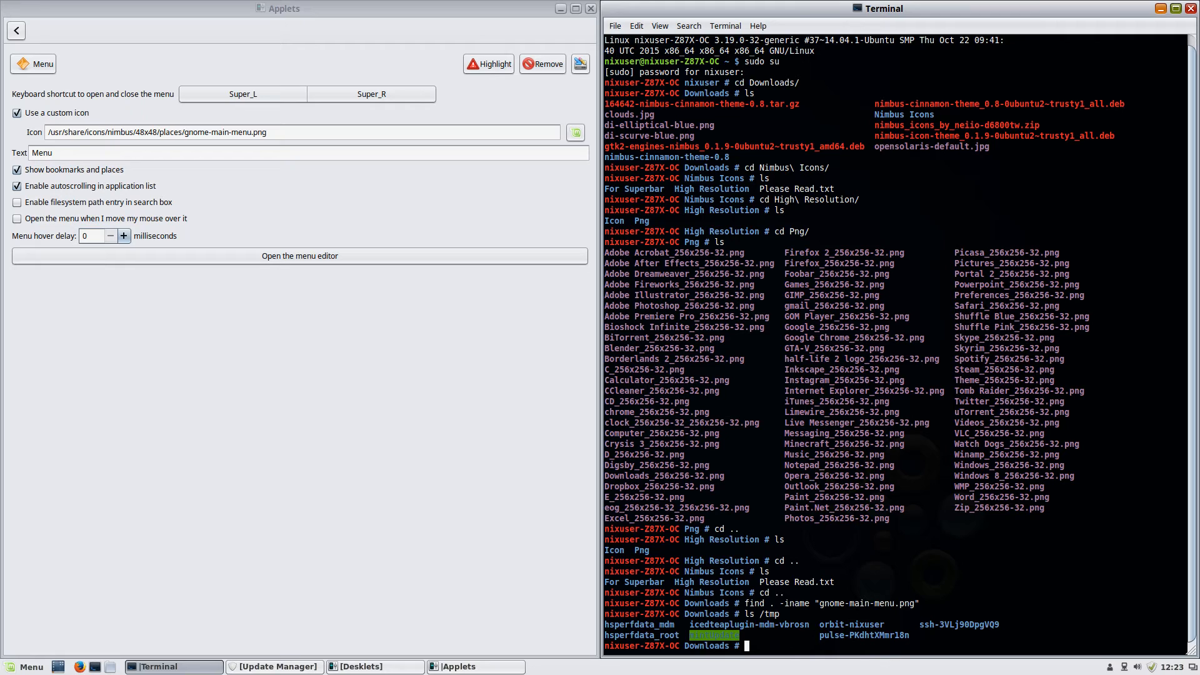
Search Firefox for 'nimbus gtk3' and open the GNOME-Look result in a new tab
{"action": "left_click", "coordinate": [87, 668]}
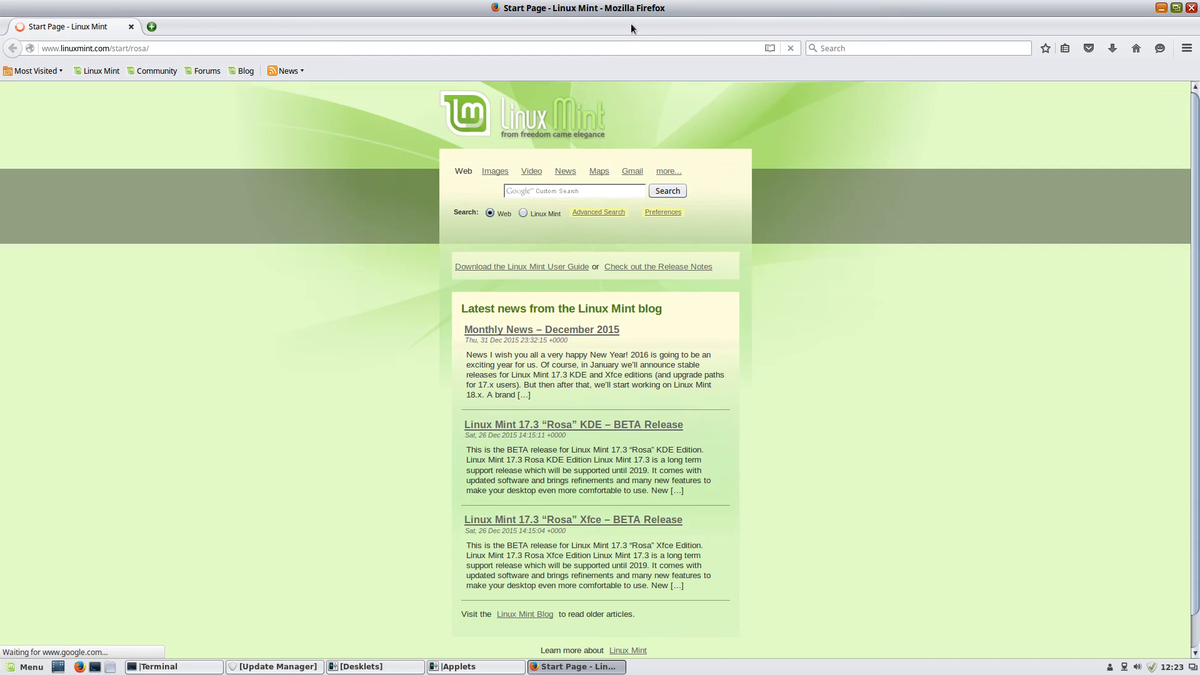
{"action": "left_click", "coordinate": [916, 47]}
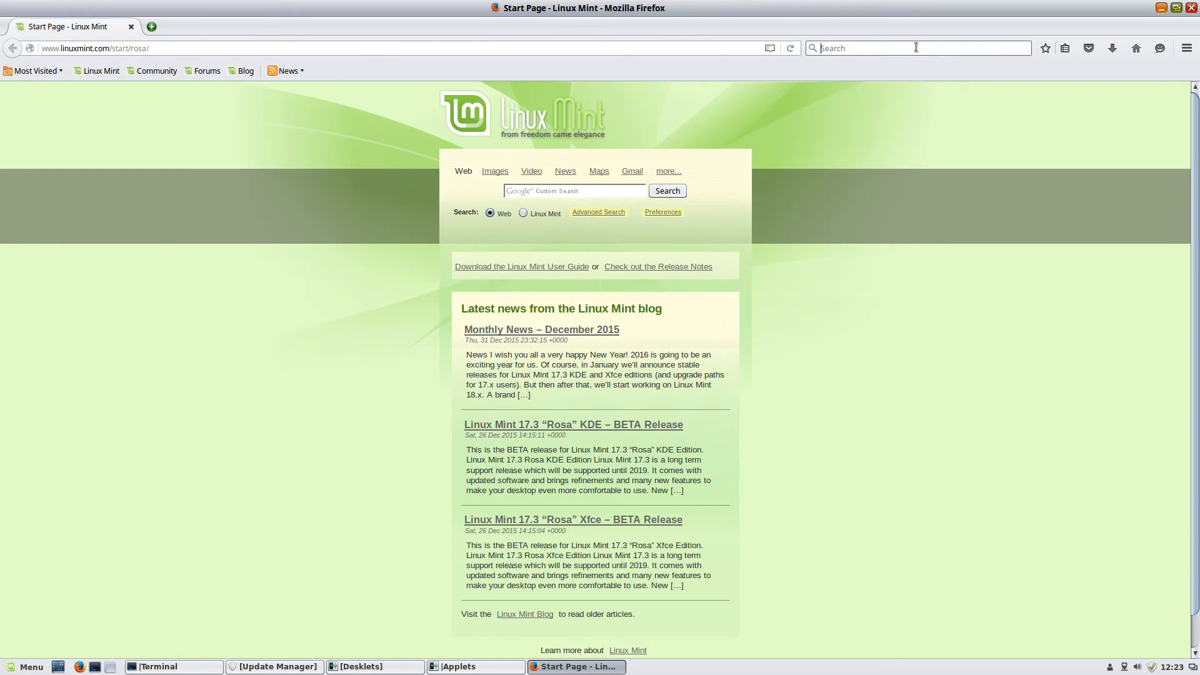
{"action": "type", "text": "gnix"}
{"action": "key", "text": "BackSpace"}
{"action": "key", "text": "BackSpace"}
{"action": "key", "text": "BackSpace"}
{"action": "key", "text": "BackSpace"}
{"action": "type", "text": "nimbus gtk3"}
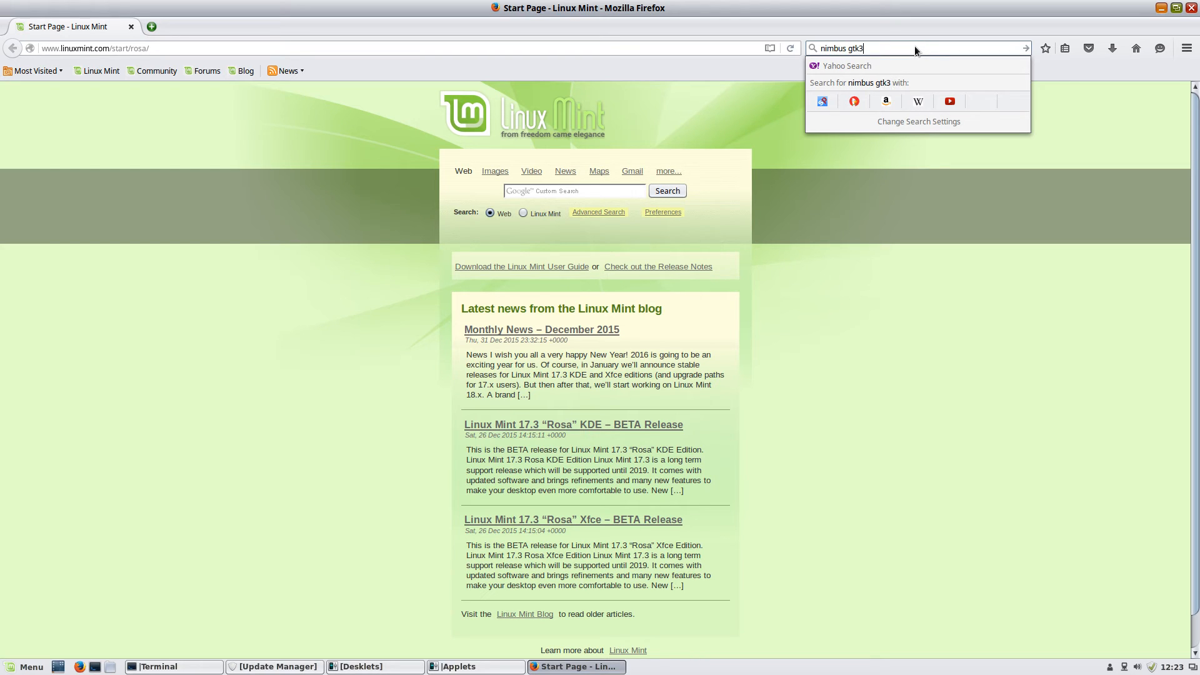
{"action": "key", "text": "Return"}
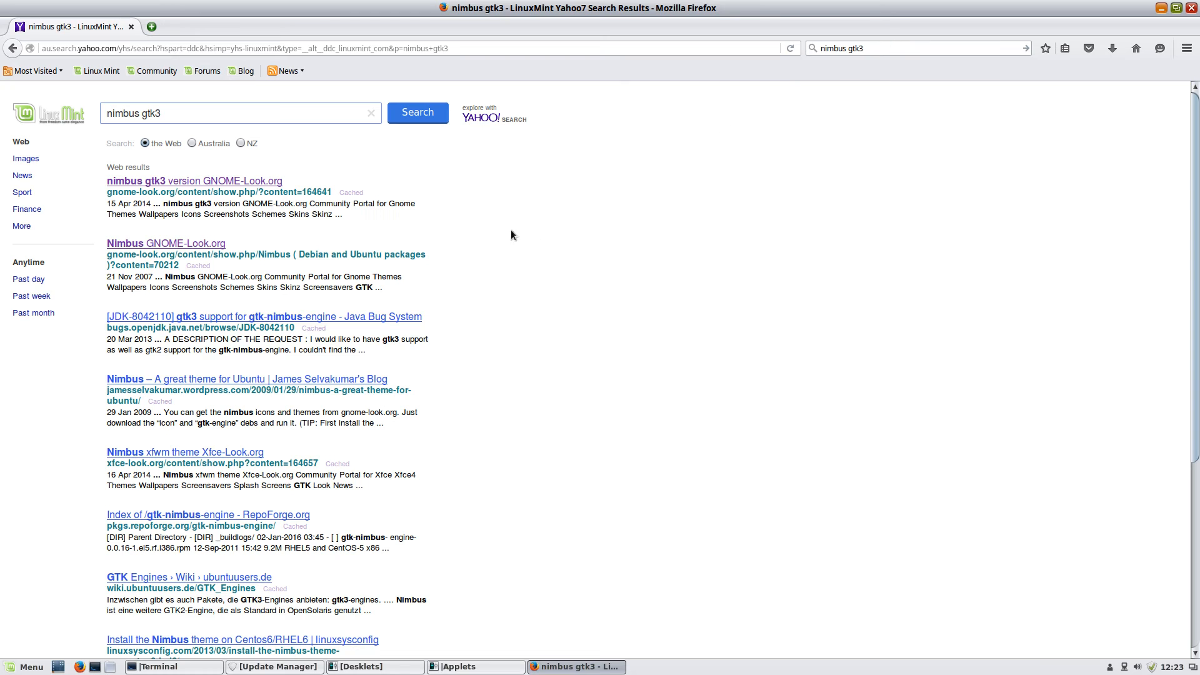
{"action": "right_click", "coordinate": [200, 181]}
{"action": "left_click", "coordinate": [234, 187]}
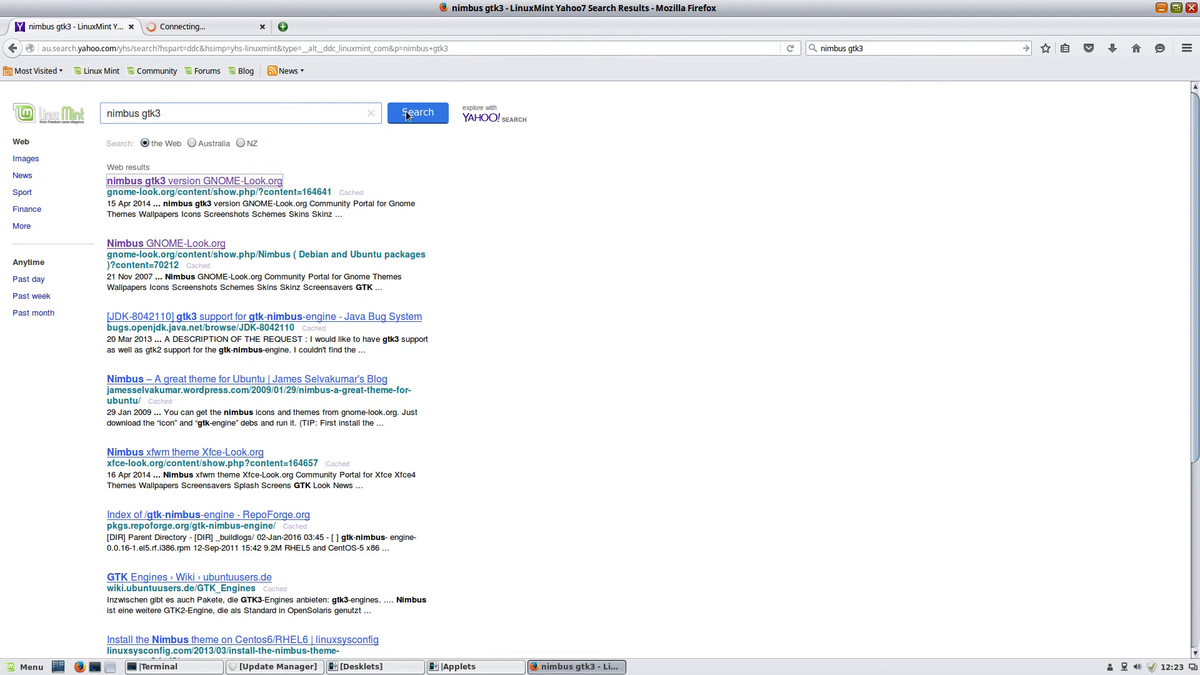
{"action": "left_click", "coordinate": [150, 30]}
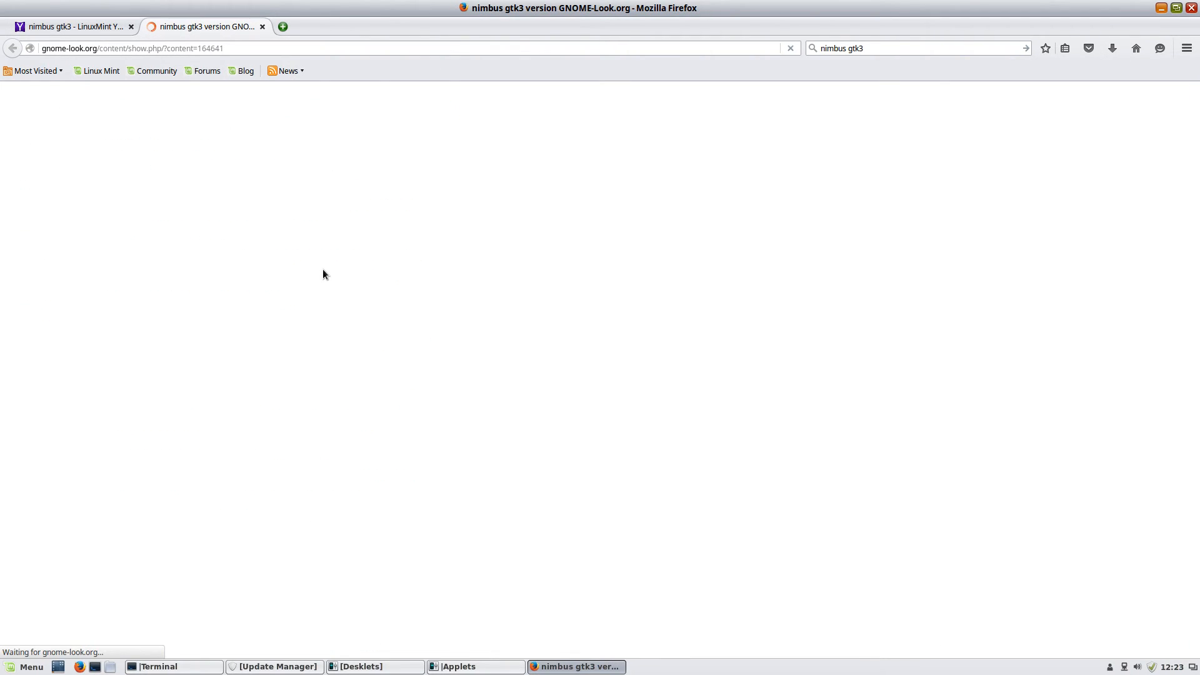
Download and save the Ubuntu nimbus-icon-theme .deb from Google Drive
{"action": "scroll", "coordinate": [595, 445], "scroll_direction": "down", "scroll_amount": 1}
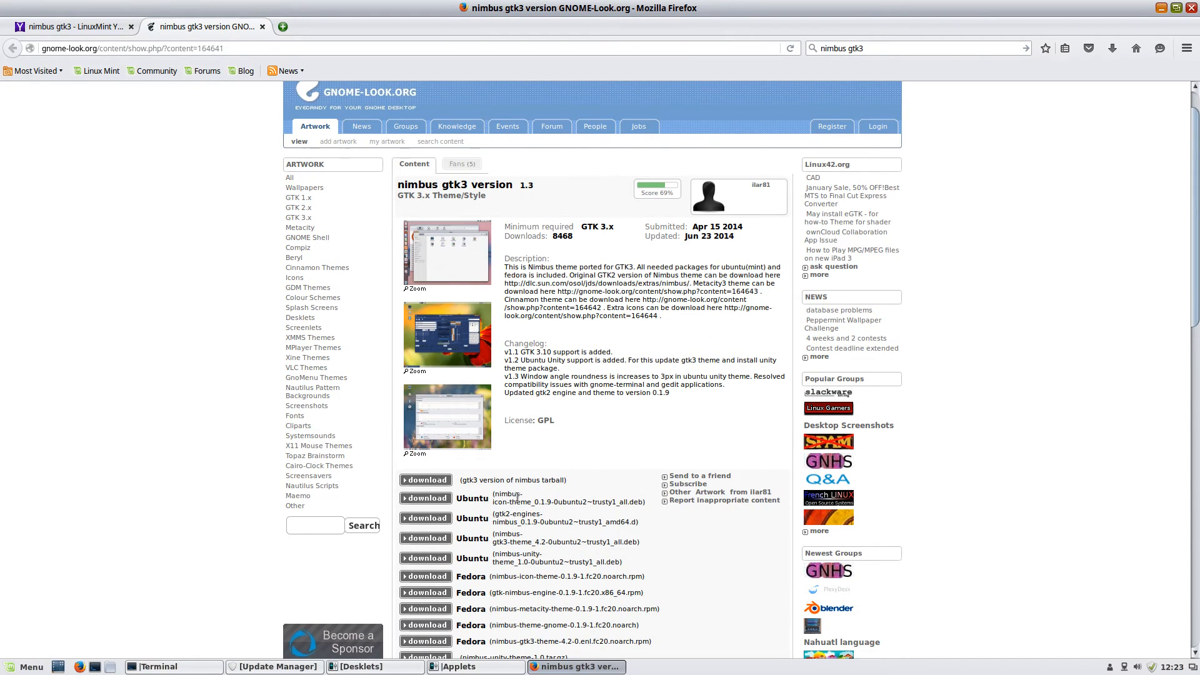
{"action": "left_click", "coordinate": [437, 499]}
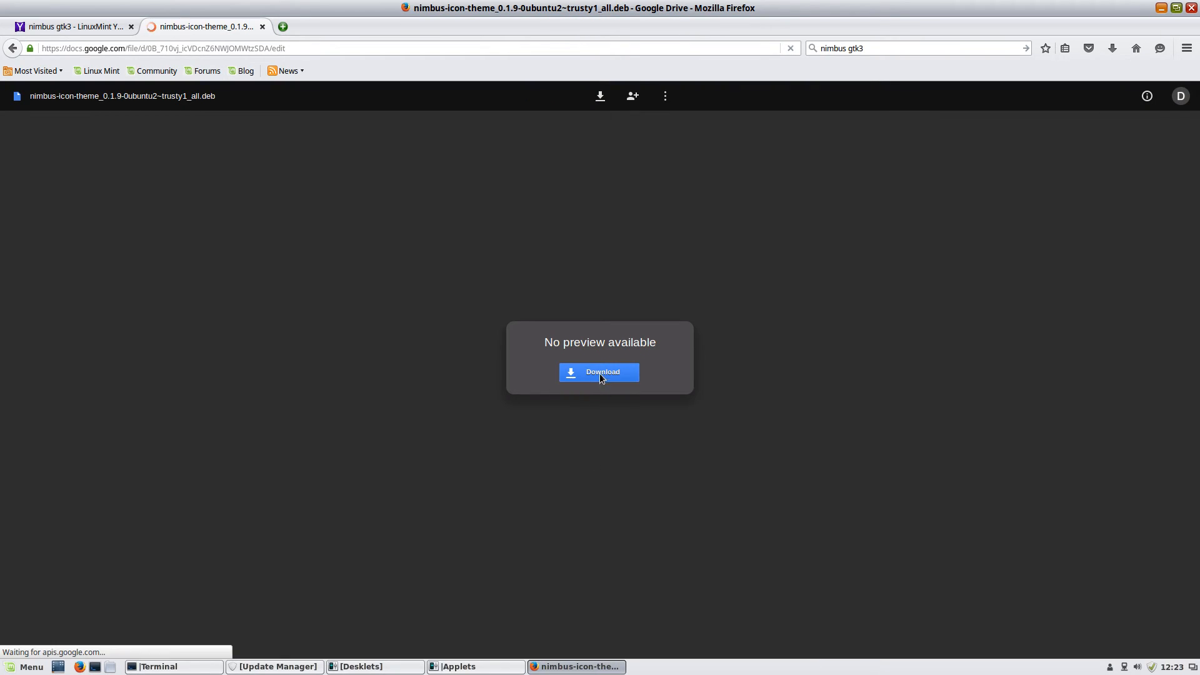
{"action": "left_click", "coordinate": [600, 372]}
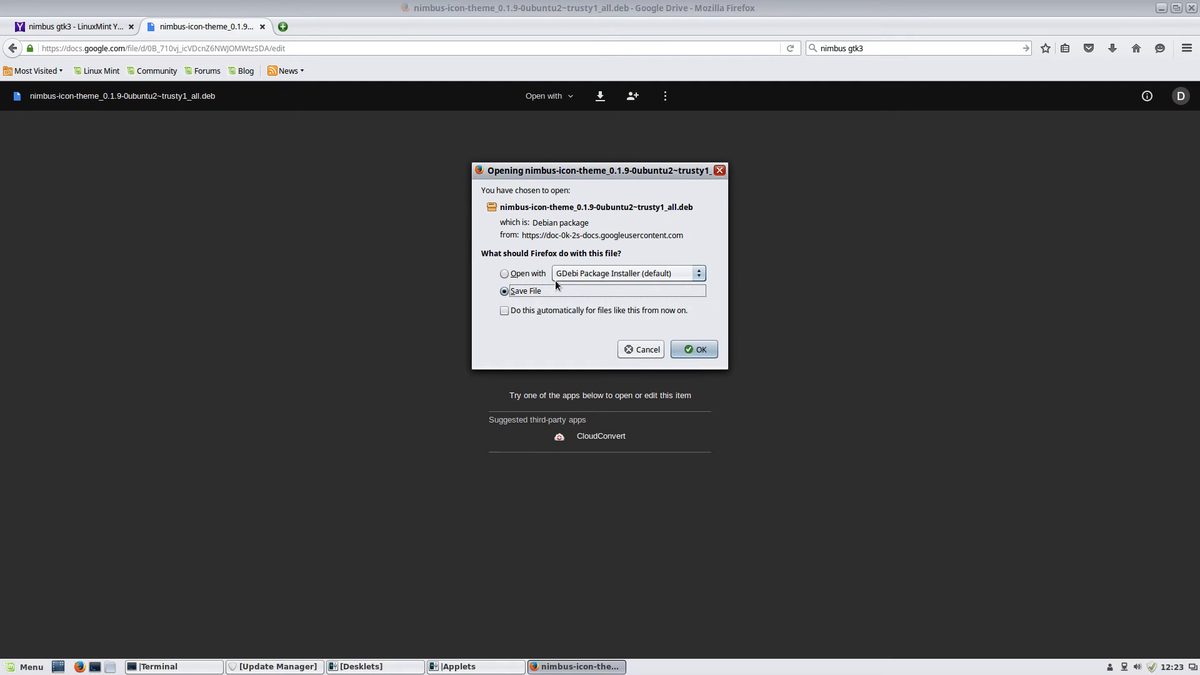
{"action": "key", "text": "Return"}
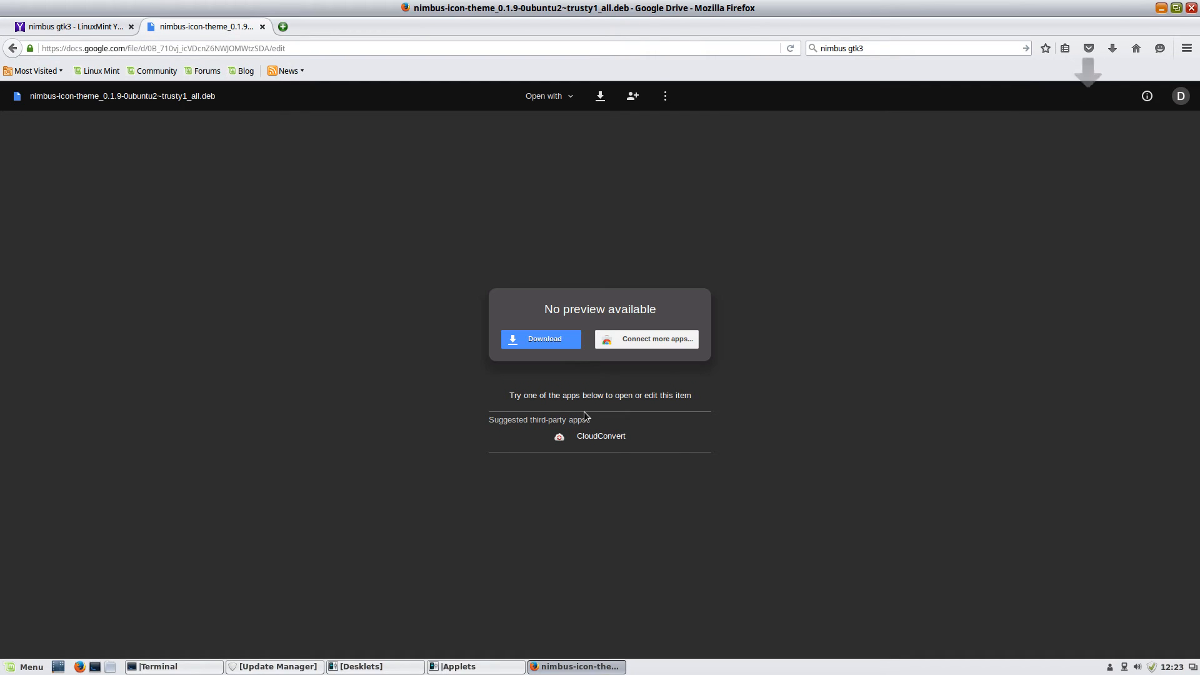
{"action": "left_click", "coordinate": [1113, 49]}
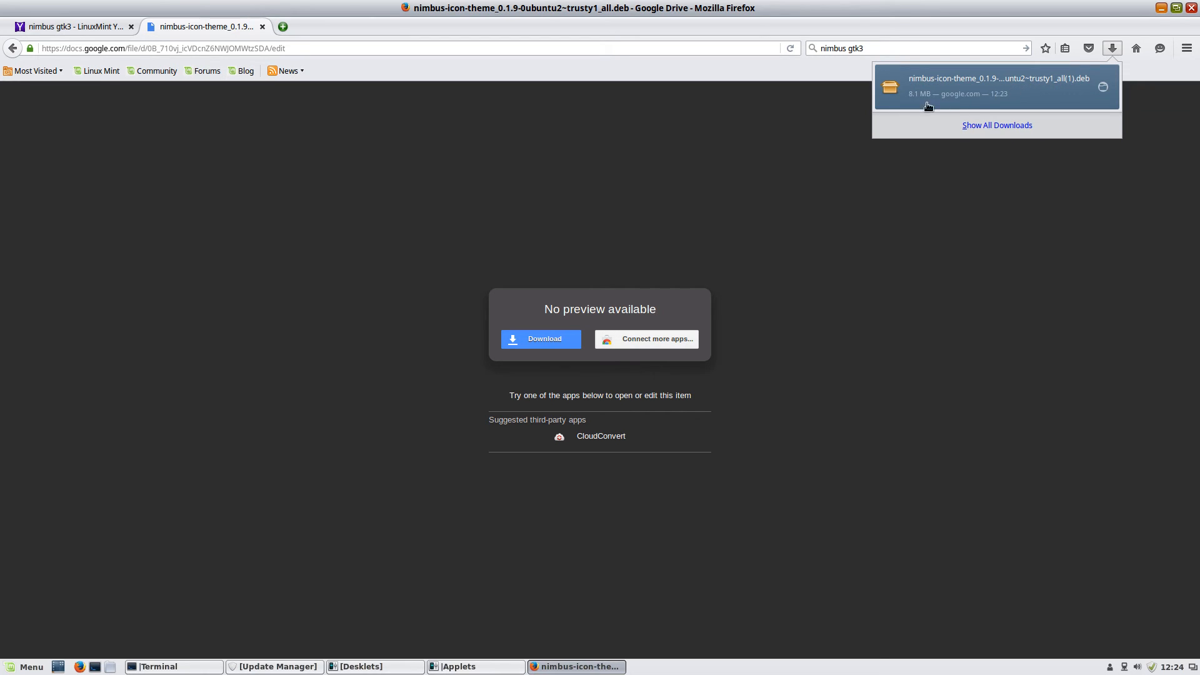
Reinstall the downloaded nimbus-icon-theme .deb in GDebi with the admin password, then close it
{"action": "left_click", "coordinate": [978, 93]}
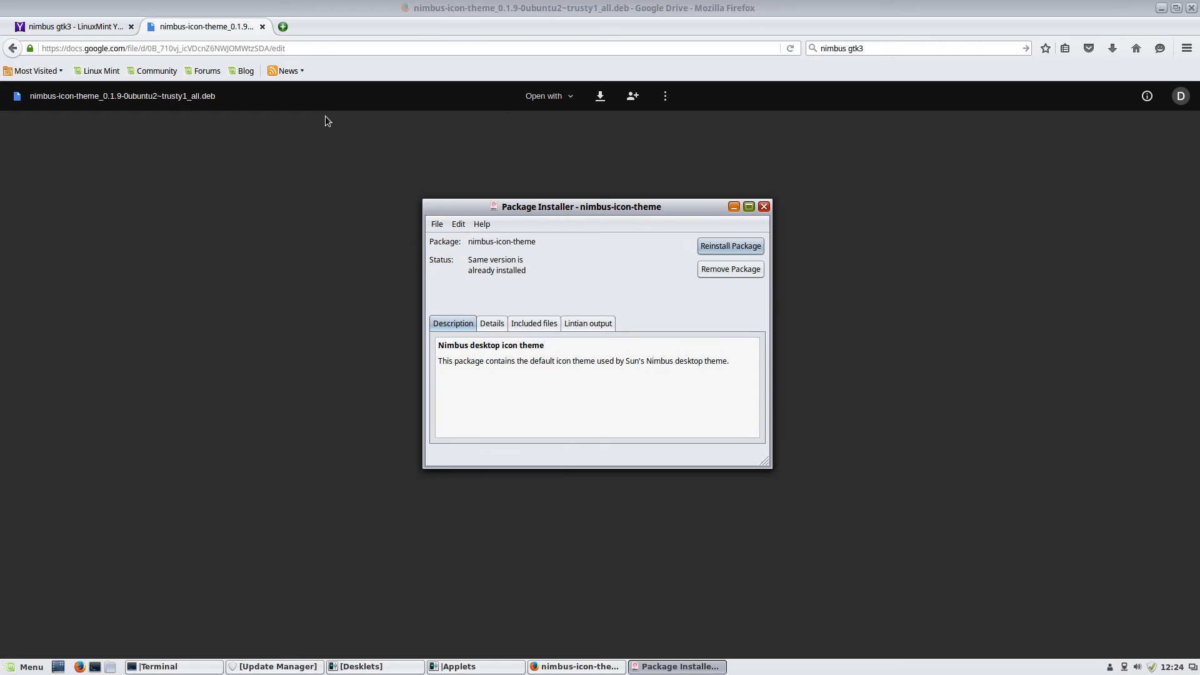
{"action": "left_click", "coordinate": [712, 245]}
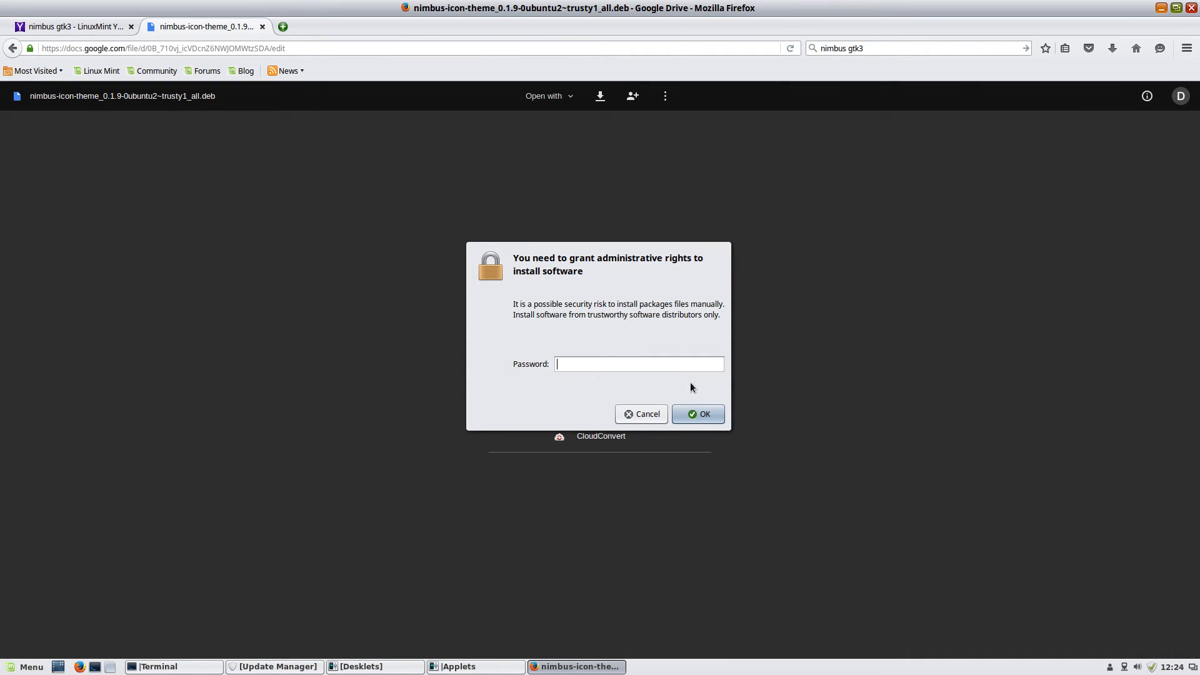
{"action": "type", "text": "**********"}
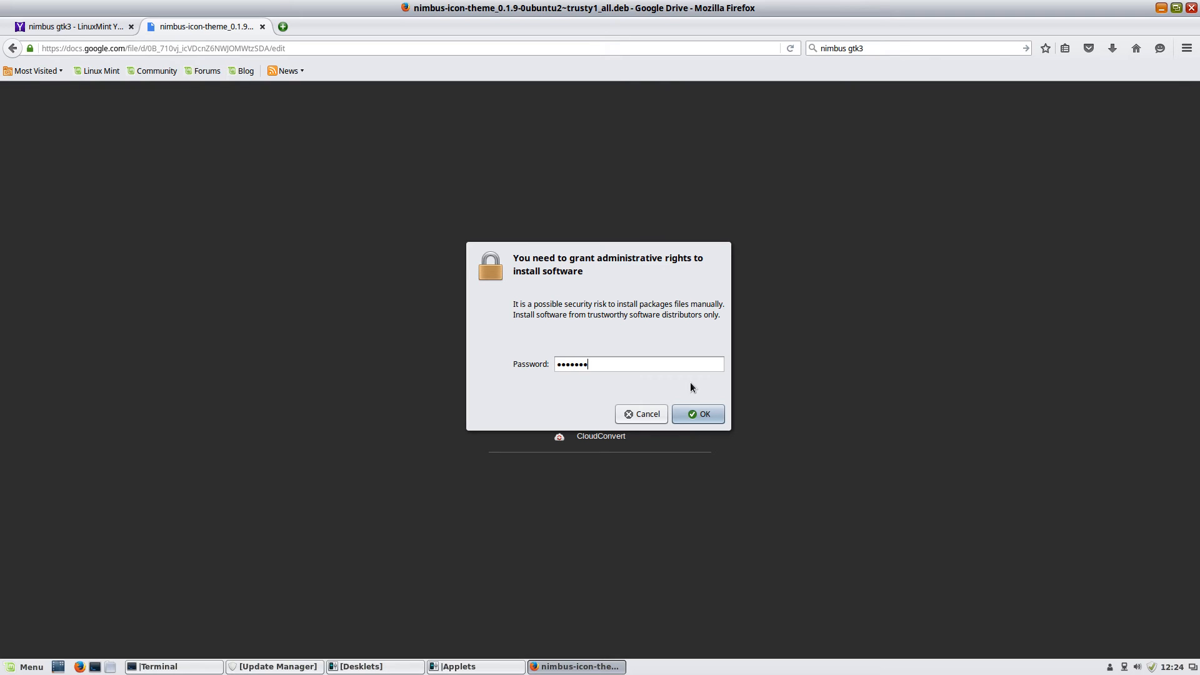
{"action": "key", "text": "Return"}
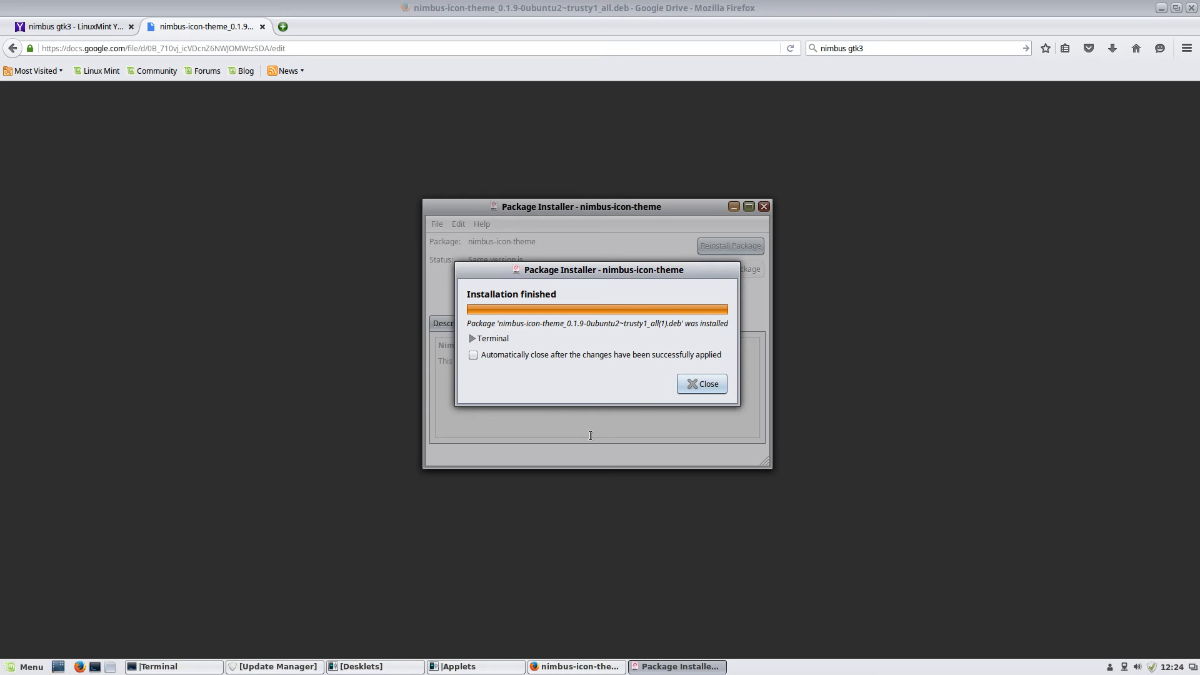
{"action": "left_click", "coordinate": [691, 384]}
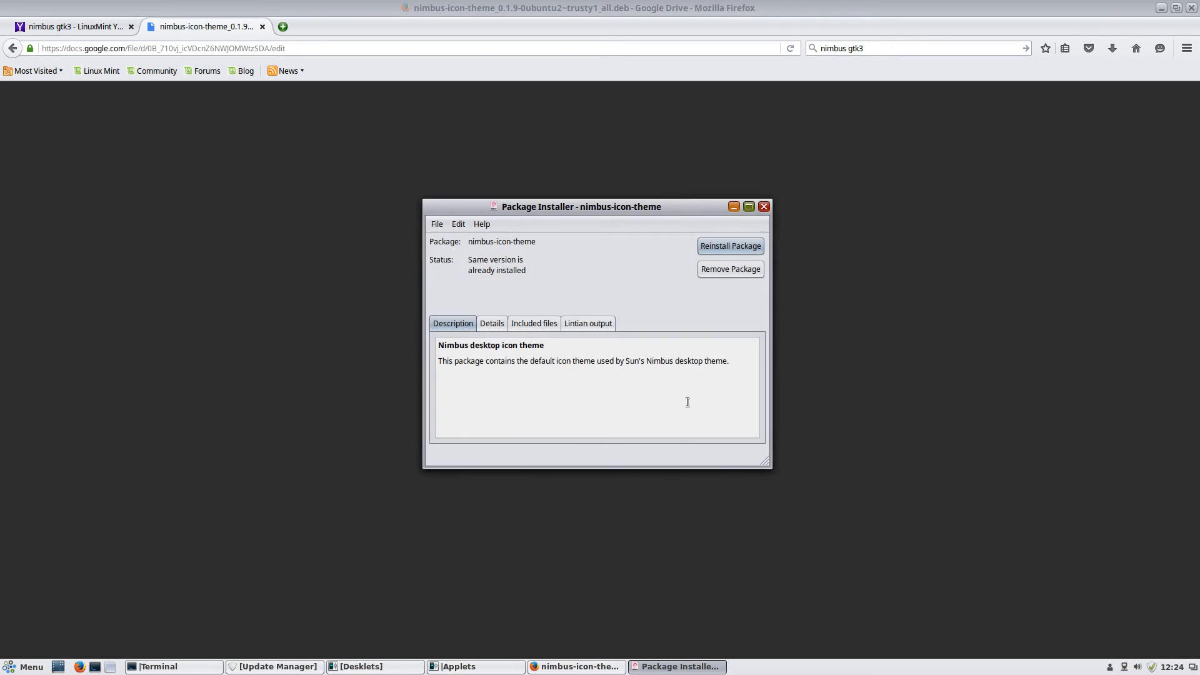
{"action": "left_click", "coordinate": [762, 209]}
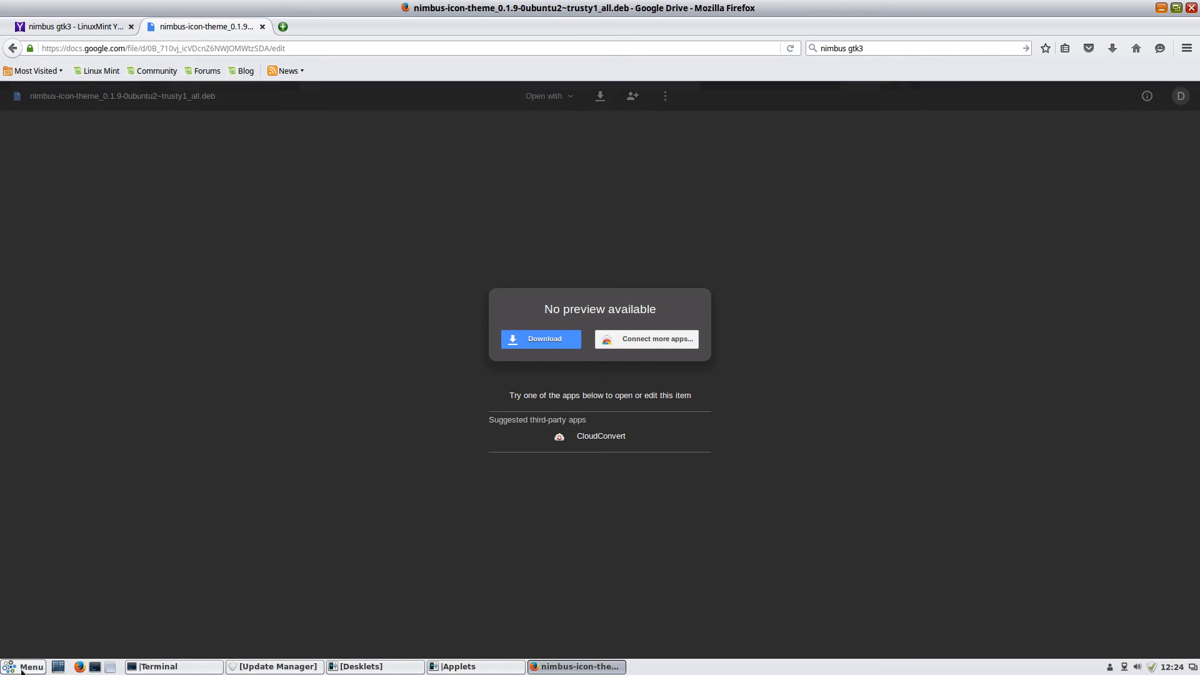
Open and close the application menu a few times
{"action": "left_click", "coordinate": [27, 668]}
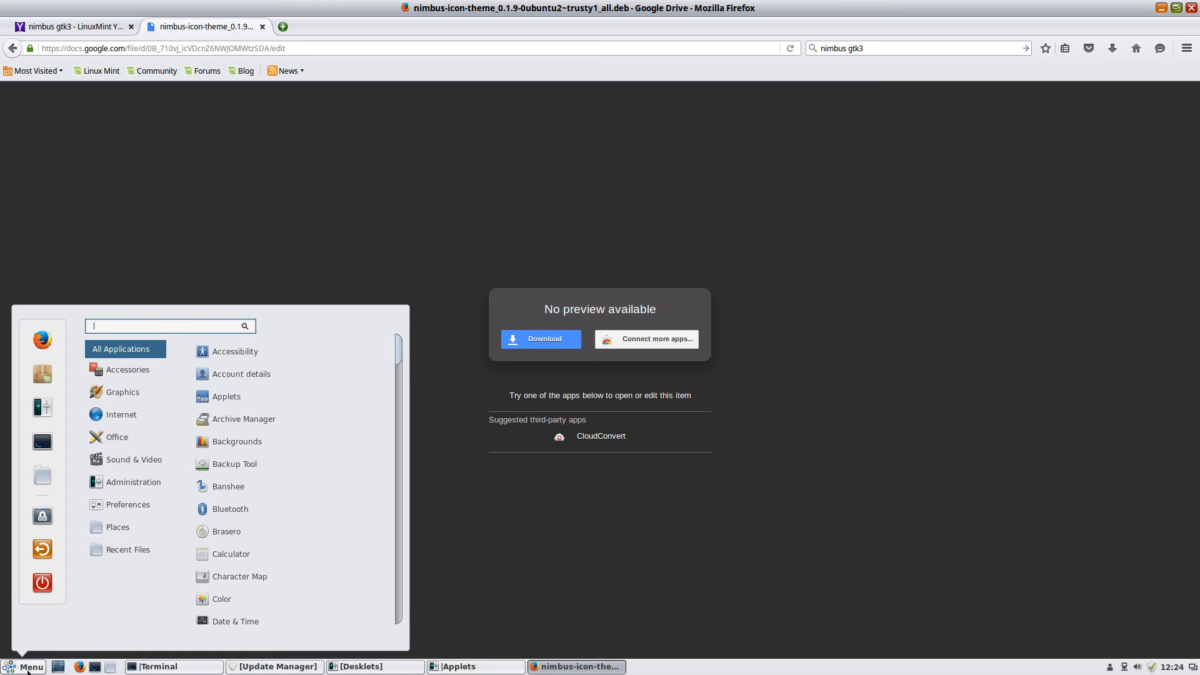
{"action": "left_click", "coordinate": [27, 668]}
{"action": "left_click", "coordinate": [28, 669]}
{"action": "left_click", "coordinate": [613, 258]}
Minimize Firefox, restore the Terminal, then bring back the Firefox Drive page
{"action": "left_click", "coordinate": [618, 667]}
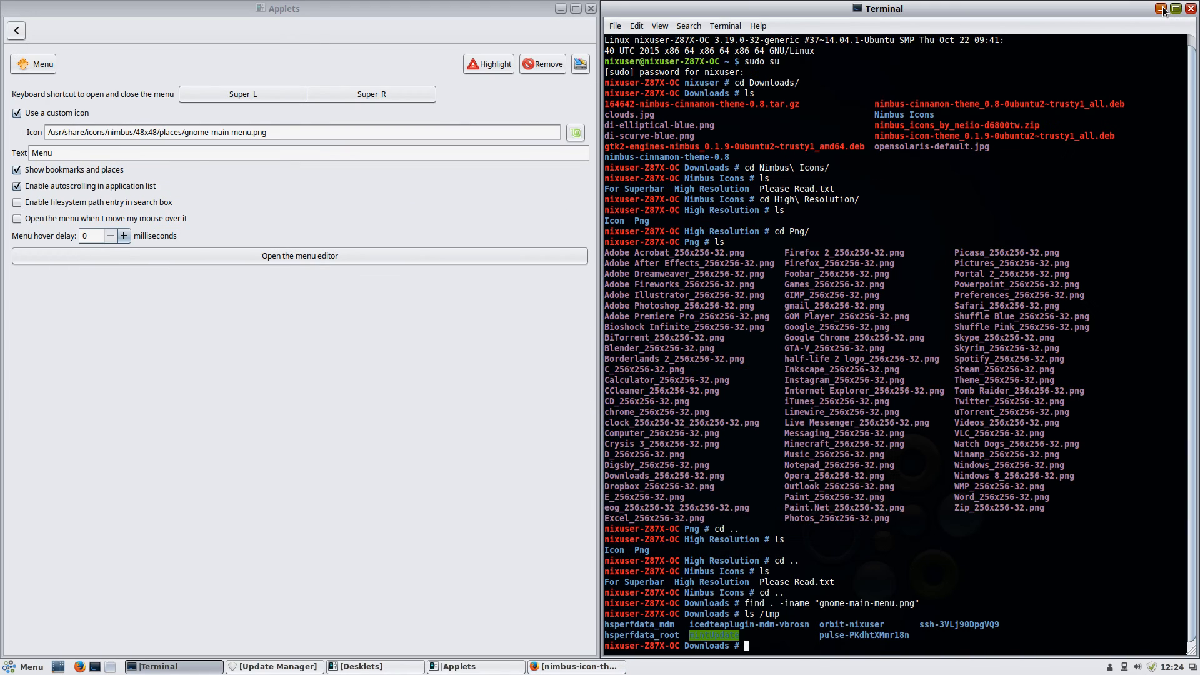
{"action": "left_click", "coordinate": [58, 666]}
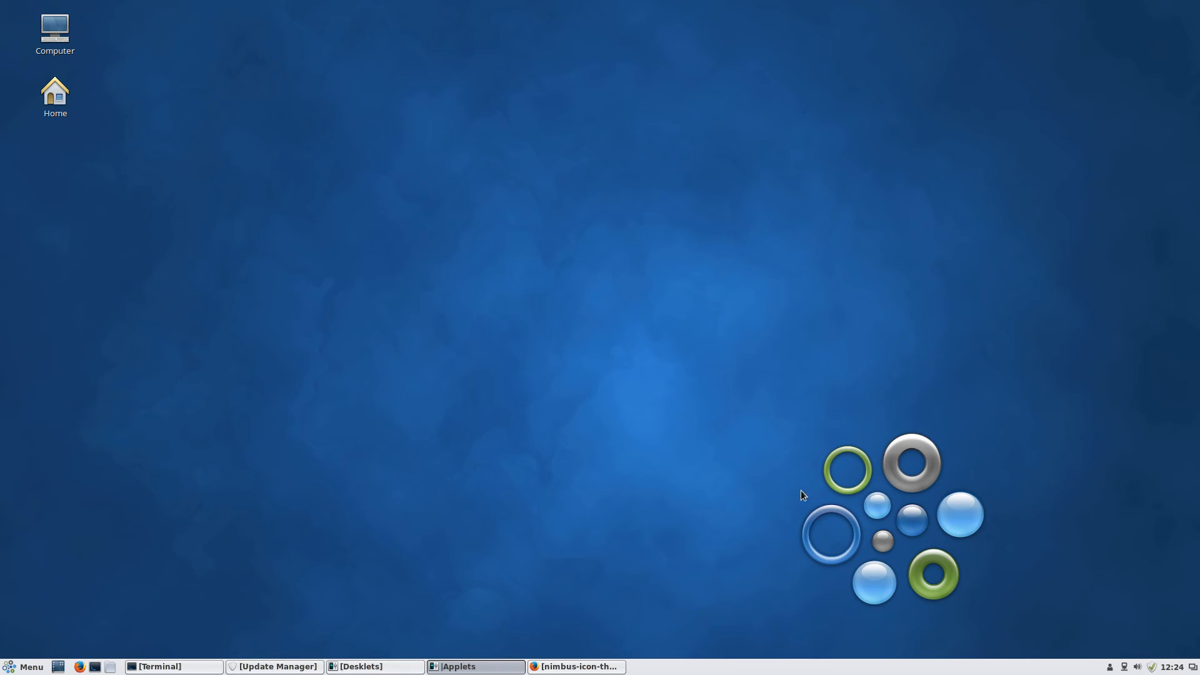
{"action": "left_click", "coordinate": [146, 668]}
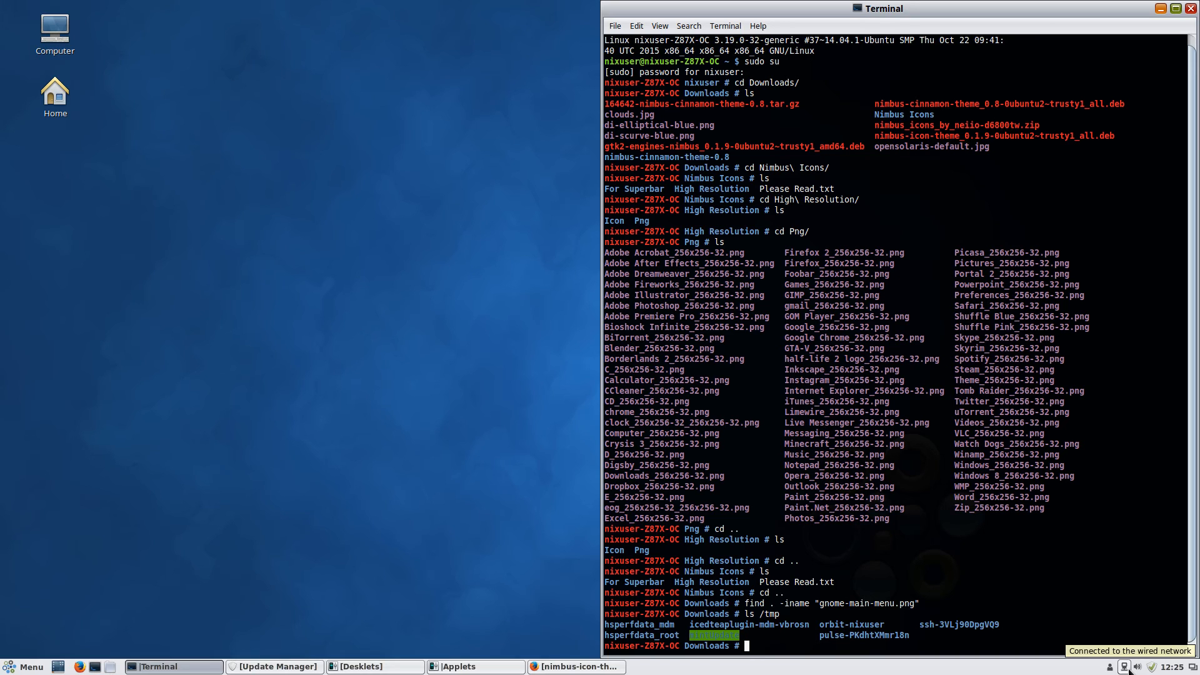
{"action": "left_click", "coordinate": [575, 667]}
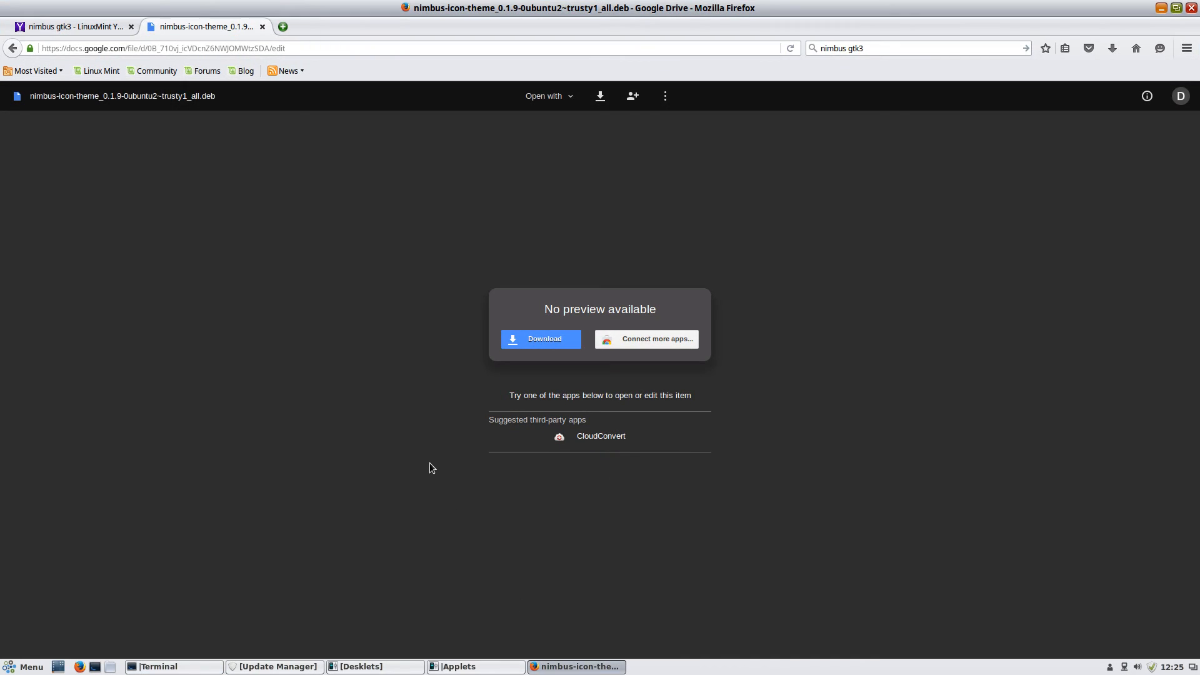
Dismiss the accidental Print dialog and open a new blank tab beside the Drive page
{"action": "key", "text": "ctrl+p"}
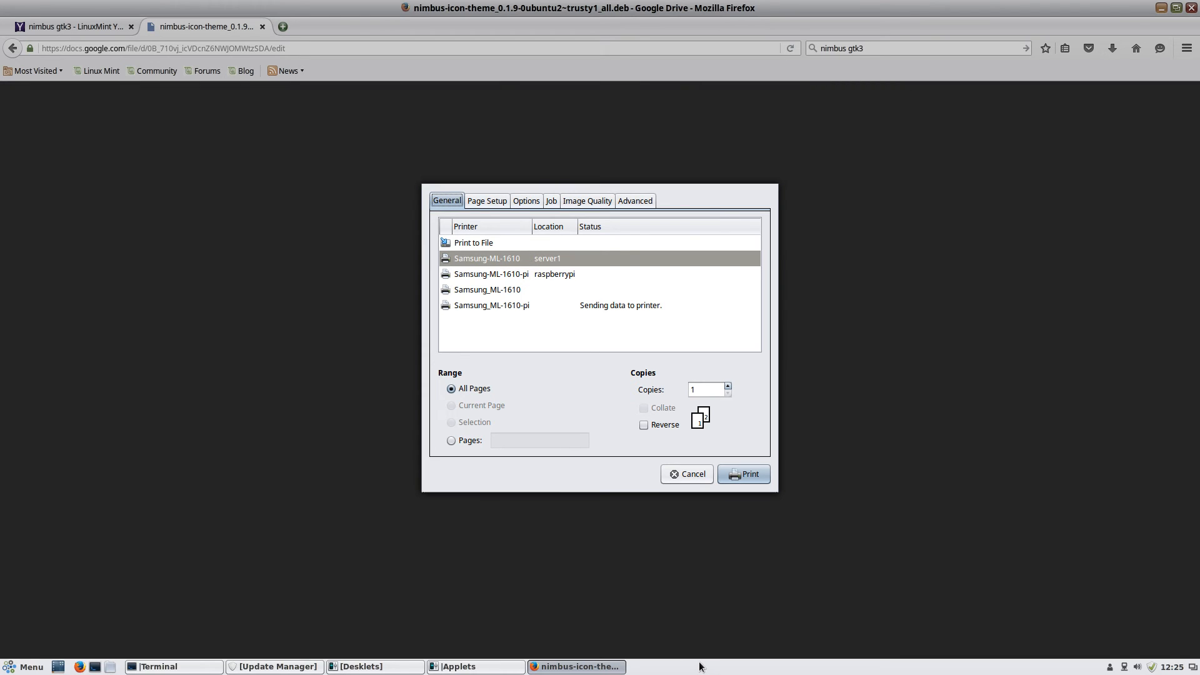
{"action": "left_click", "coordinate": [684, 474]}
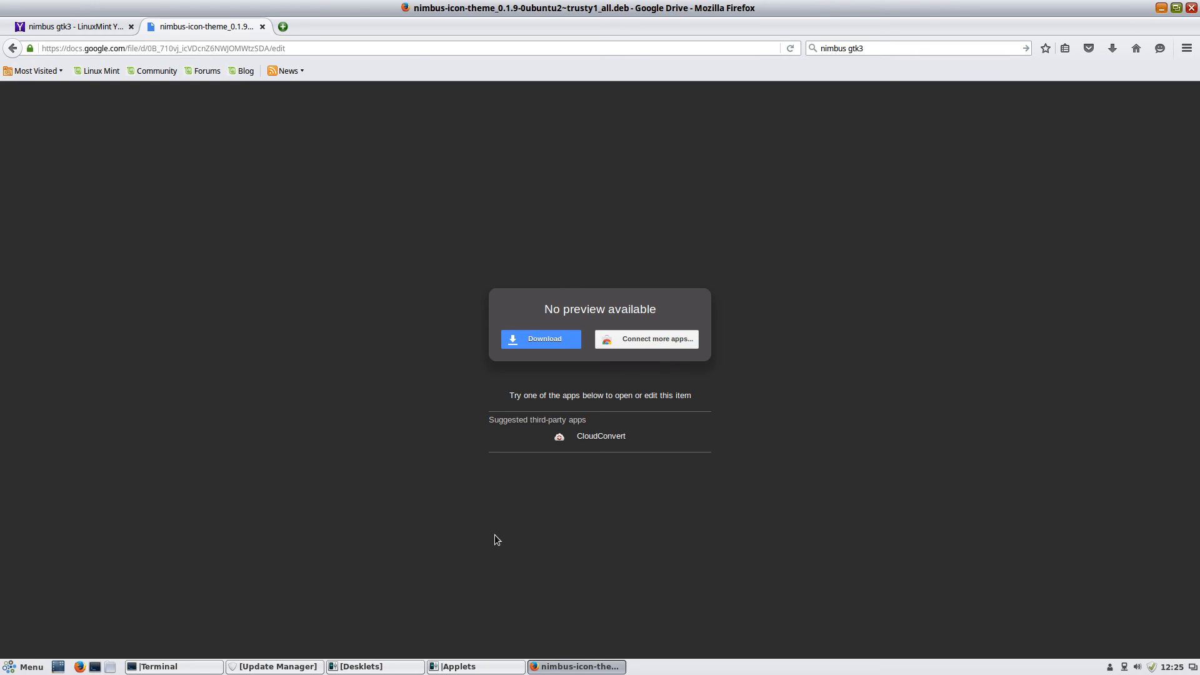
{"action": "left_click", "coordinate": [282, 26]}
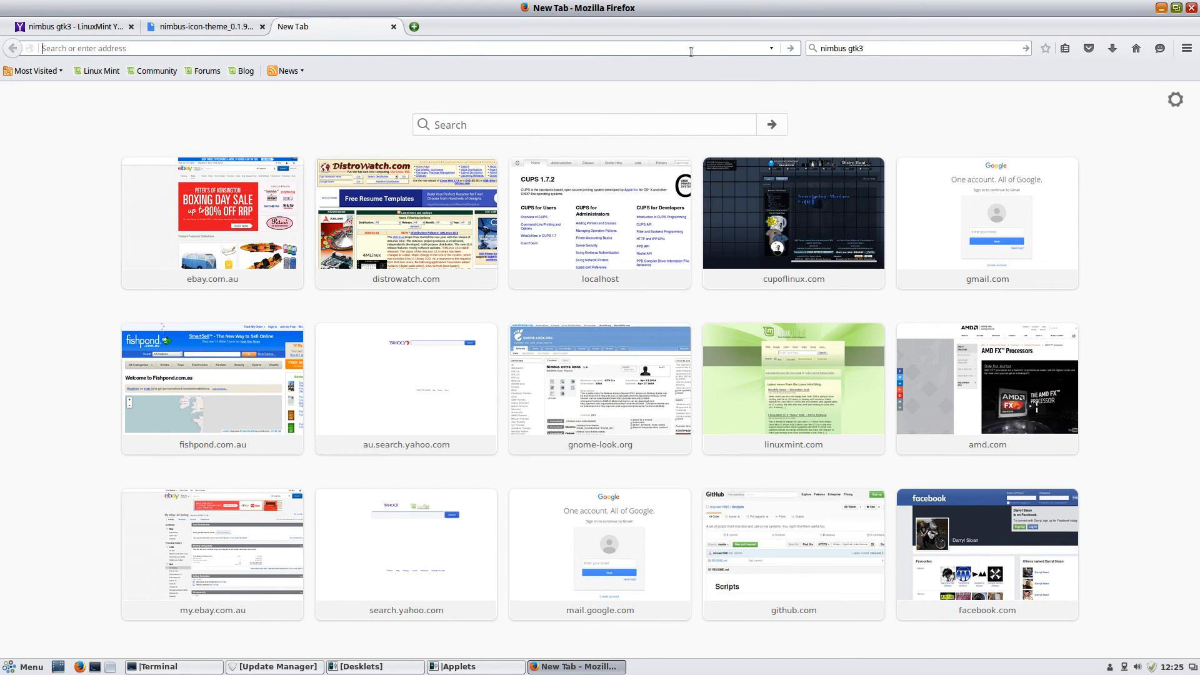
Load youtube.com in the new tab and open Firefox's Add-ons Manager
{"action": "type", "text": "youtube.com/"}
{"action": "key", "text": "Return"}
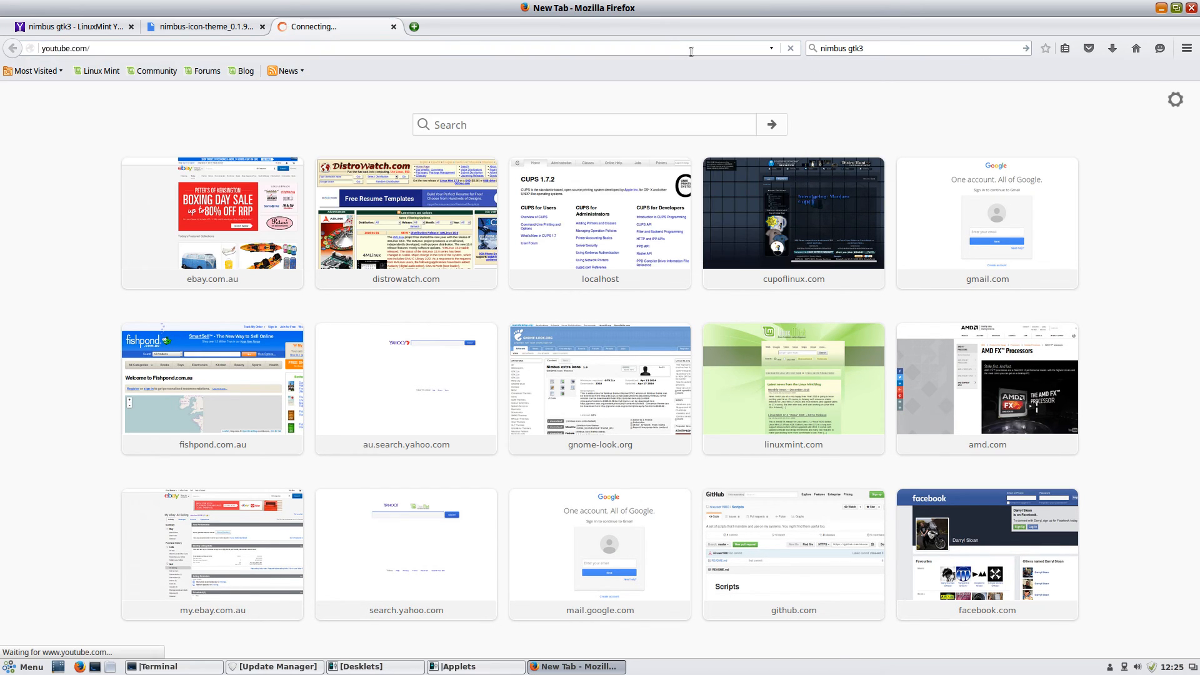
{"action": "left_click", "coordinate": [1186, 49]}
{"action": "left_click", "coordinate": [1161, 236]}
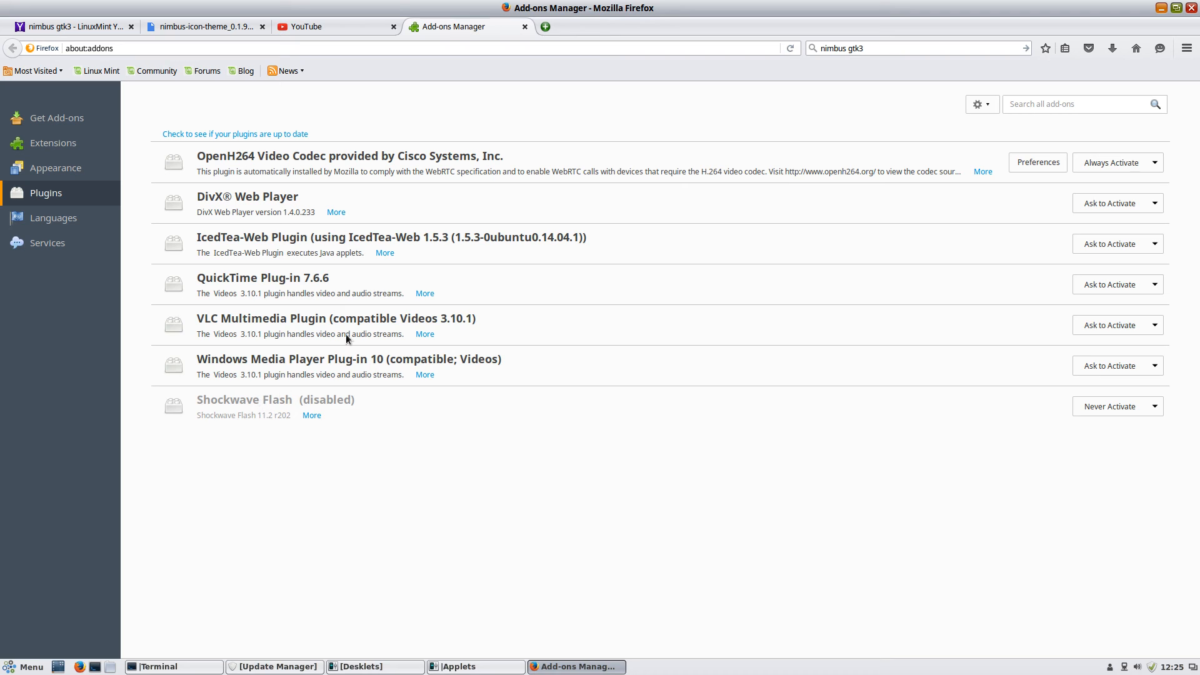
Search YouTube for 'linux4unme', play the Linux4UnMe Q&A Time video, then close the tab
{"action": "left_click", "coordinate": [328, 28]}
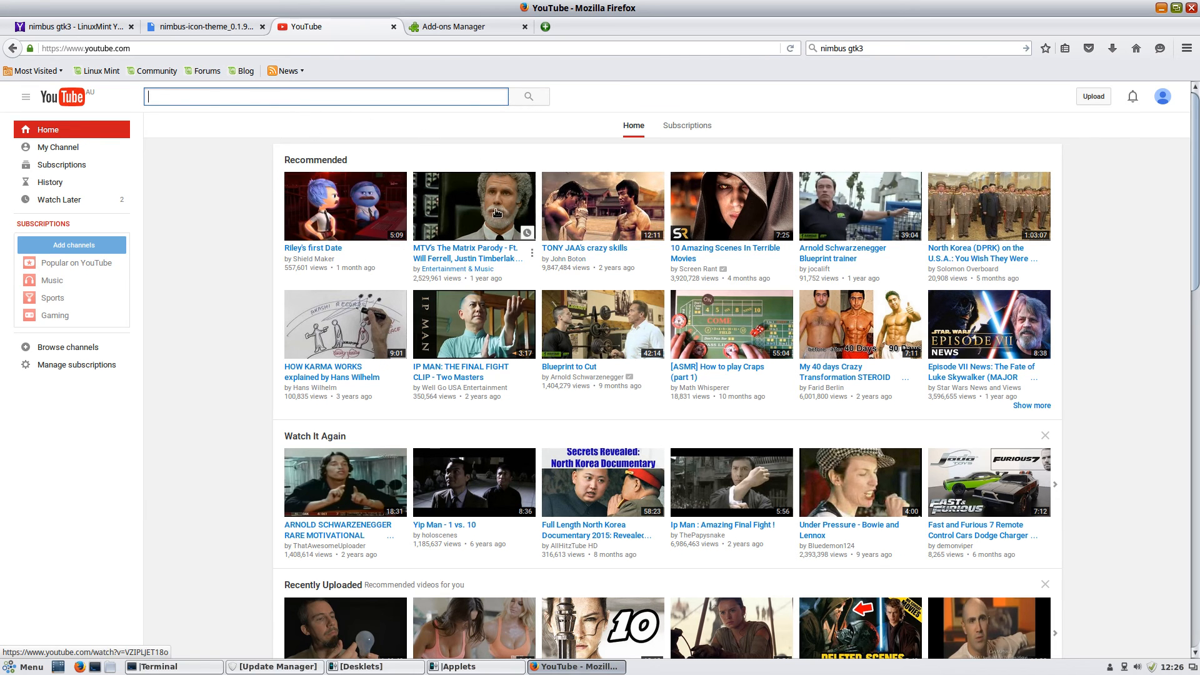
{"action": "left_click", "coordinate": [240, 97]}
{"action": "type", "text": "linux4unme"}
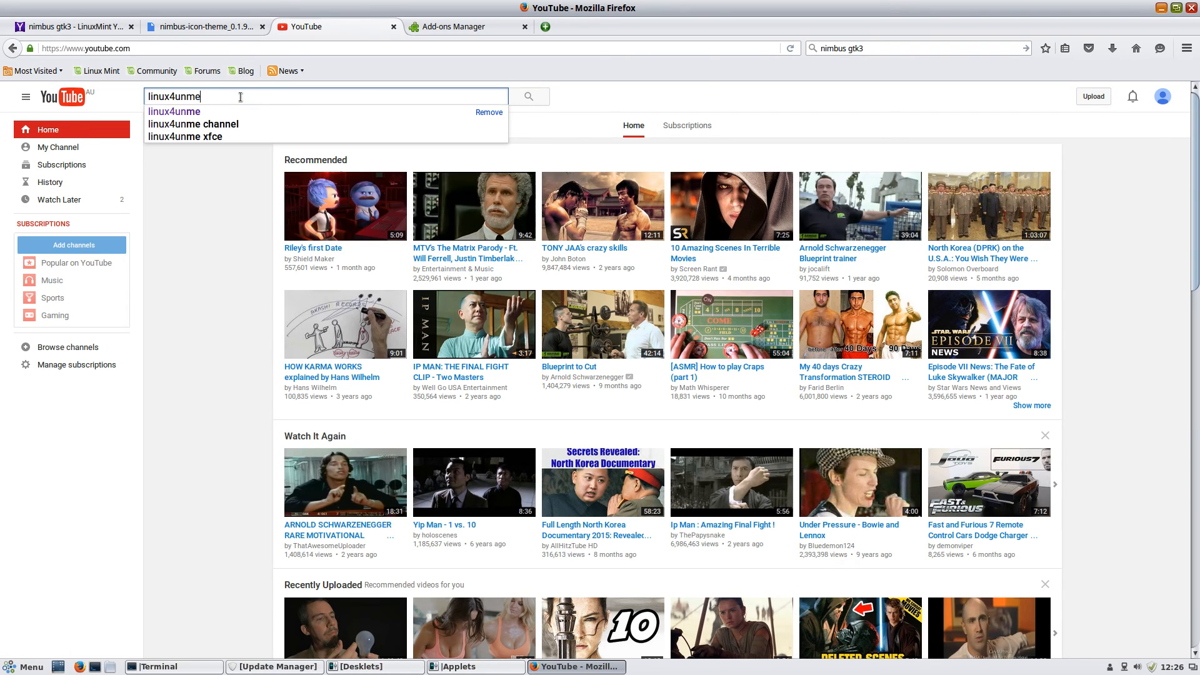
{"action": "key", "text": "Return"}
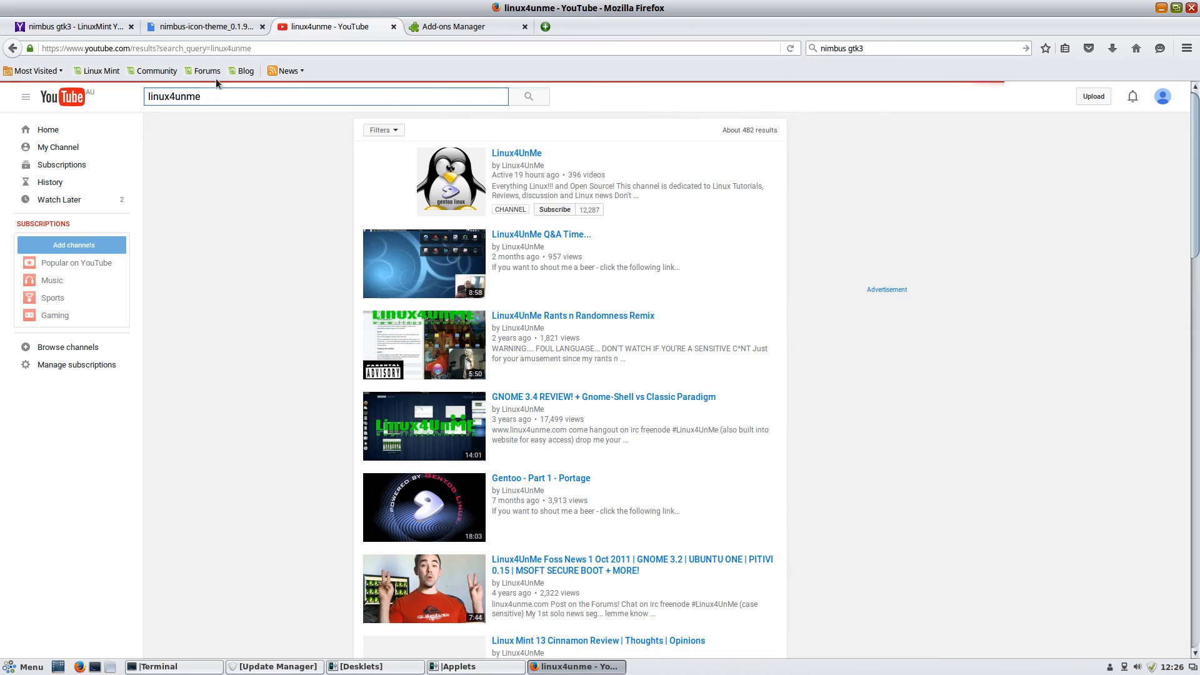
{"action": "left_click", "coordinate": [413, 255]}
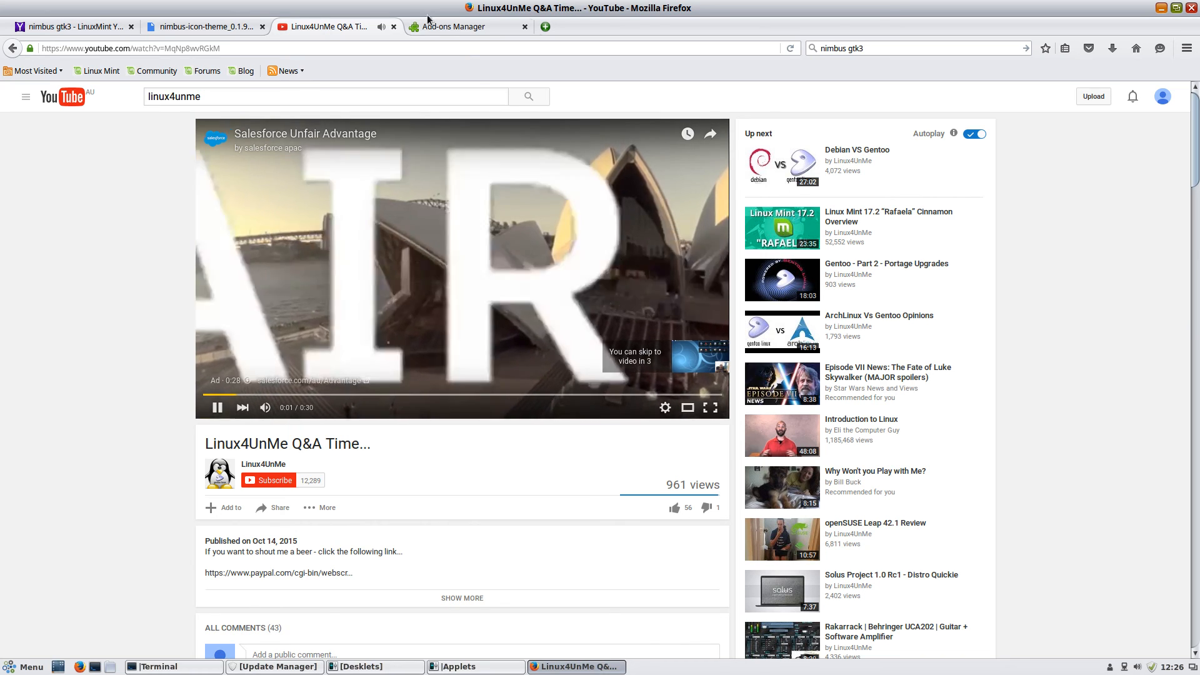
{"action": "key", "text": "ctrl+w"}
{"action": "left_click", "coordinate": [332, 531]}
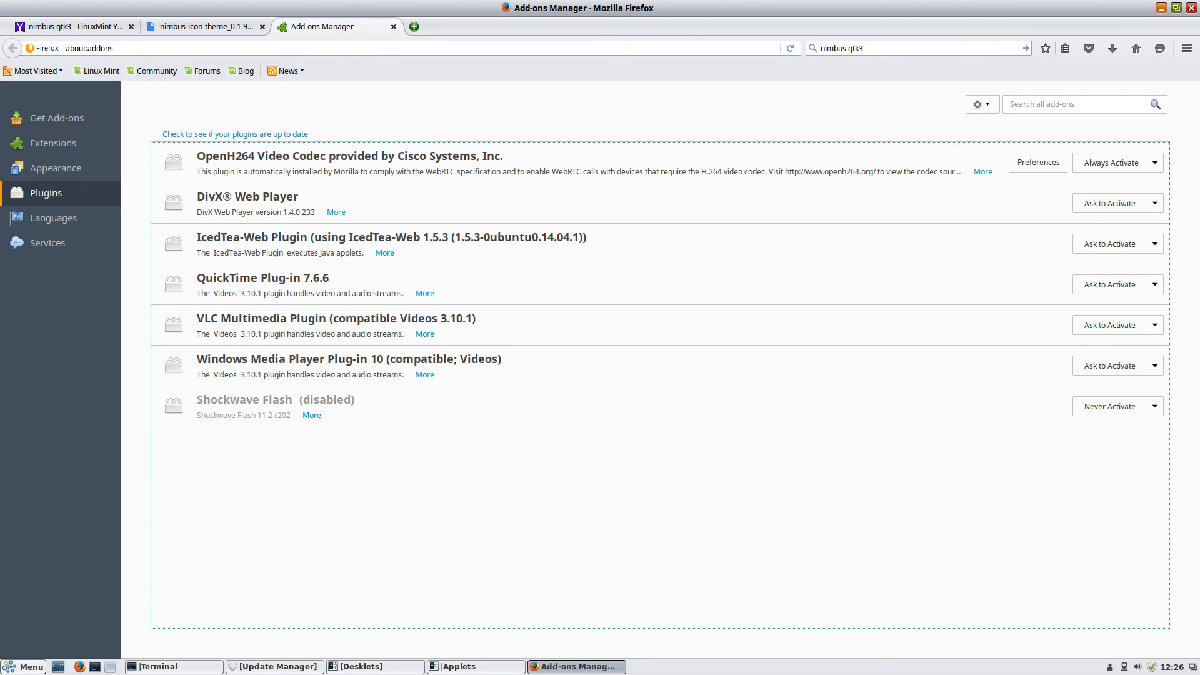
{"action": "left_click", "coordinate": [25, 666]}
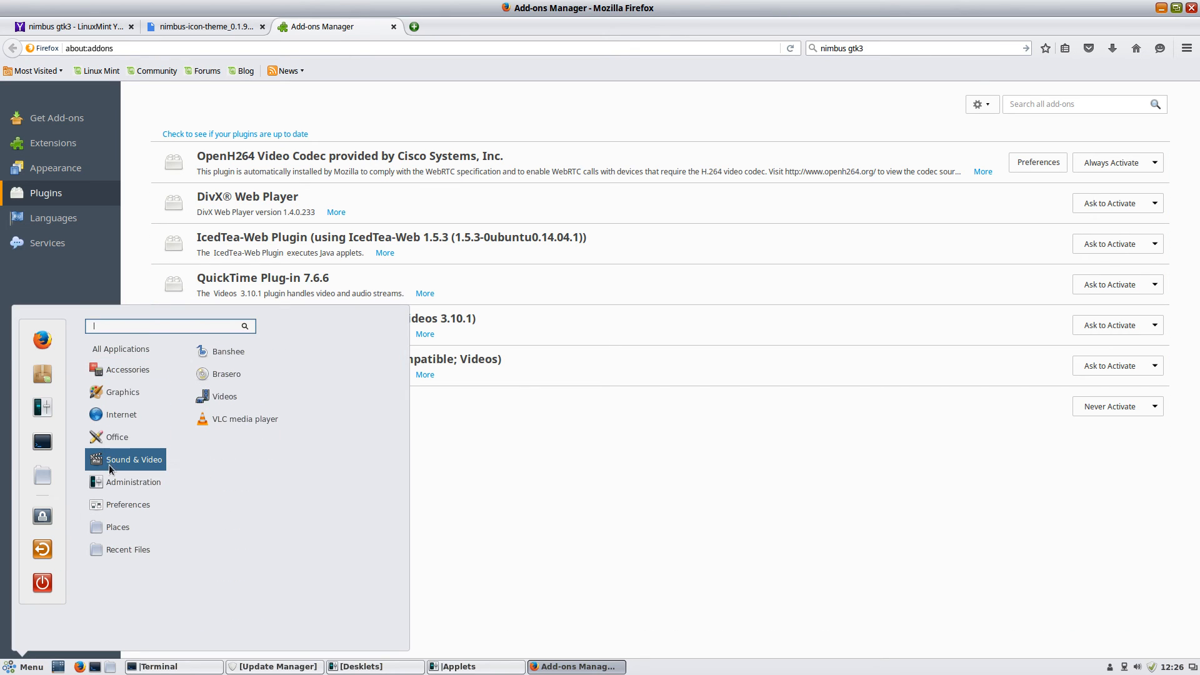
{"action": "mouse_move", "coordinate": [120, 496]}
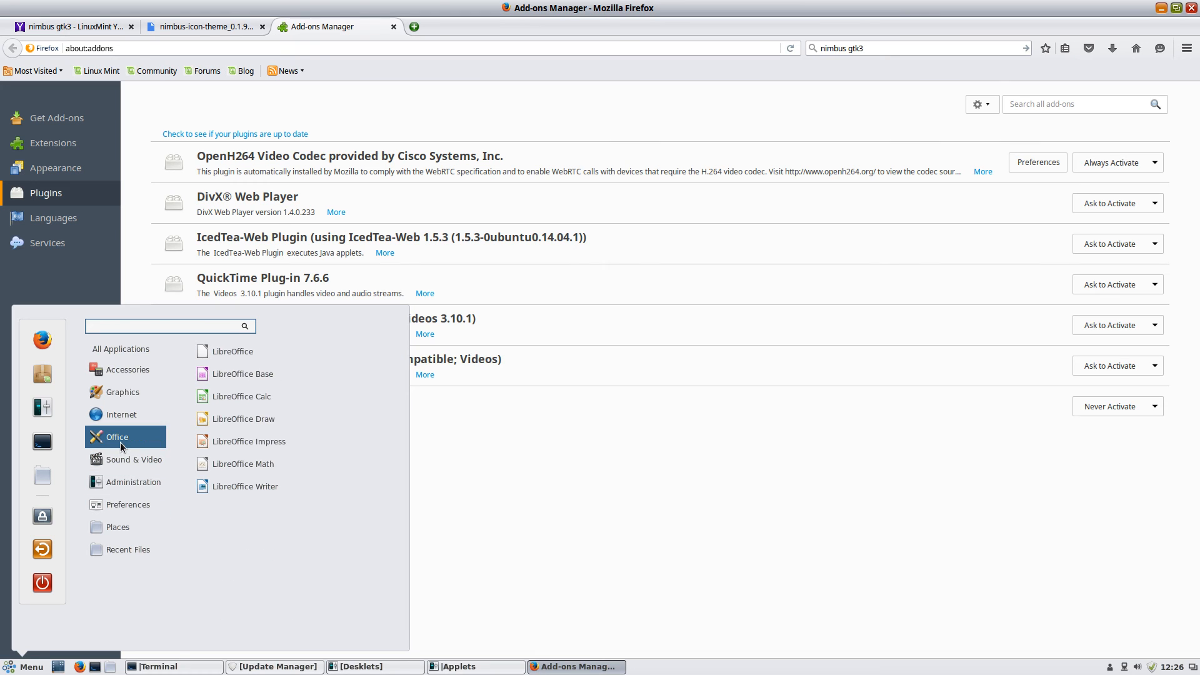
{"action": "mouse_move", "coordinate": [107, 417]}
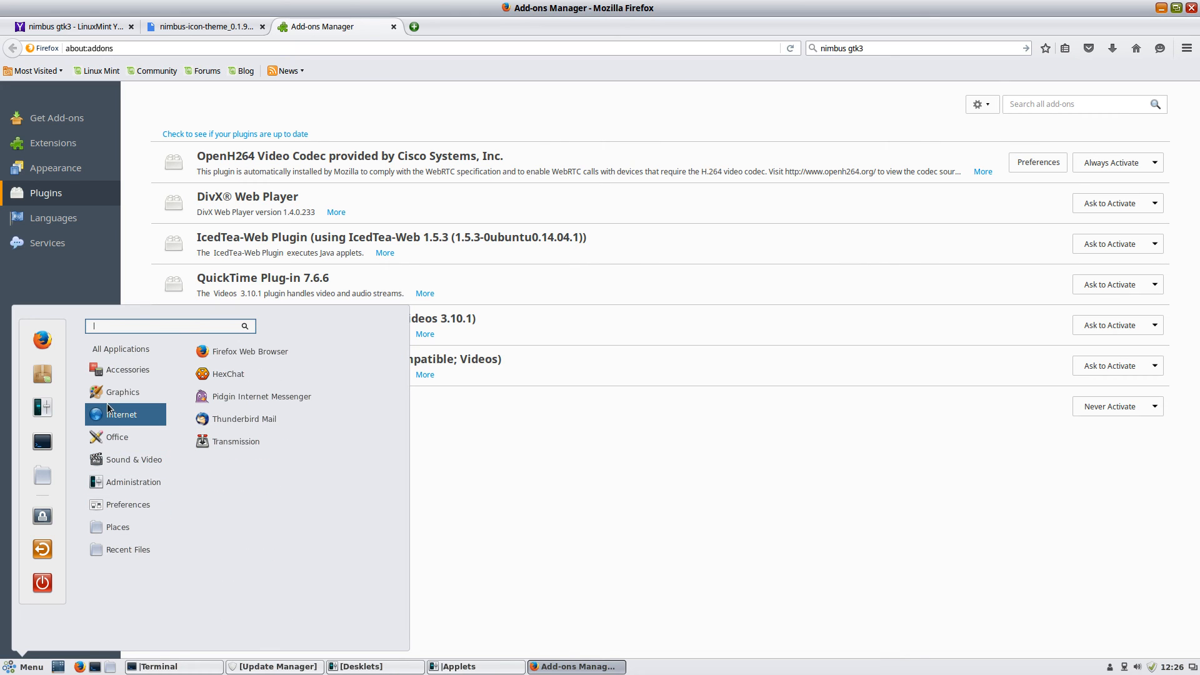
{"action": "mouse_move", "coordinate": [119, 395]}
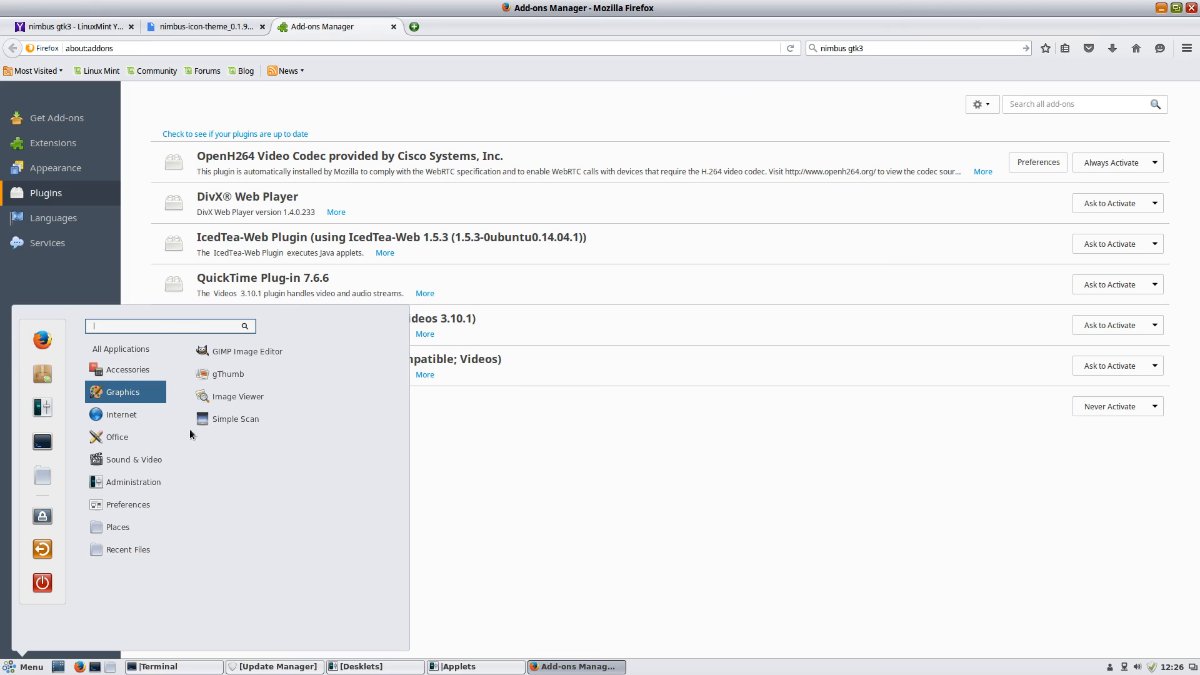
{"action": "left_click", "coordinate": [812, 451]}
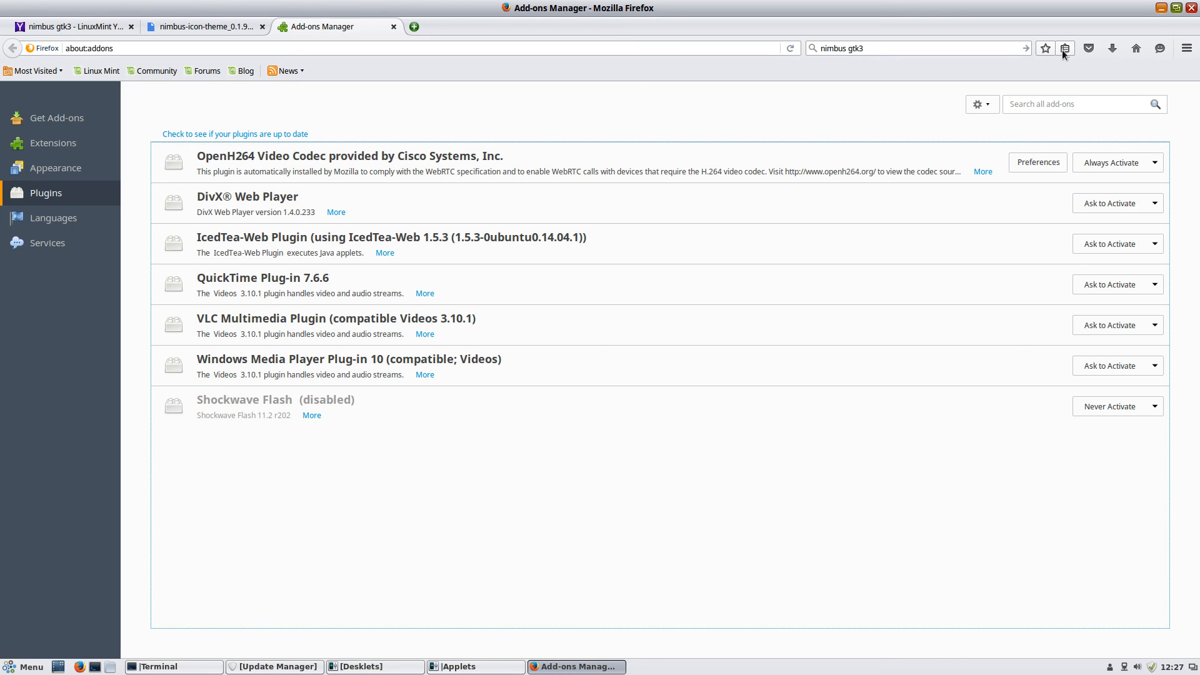
Open the linuxmint.com home page from the bookmark and scroll through its news
{"action": "left_click", "coordinate": [97, 71]}
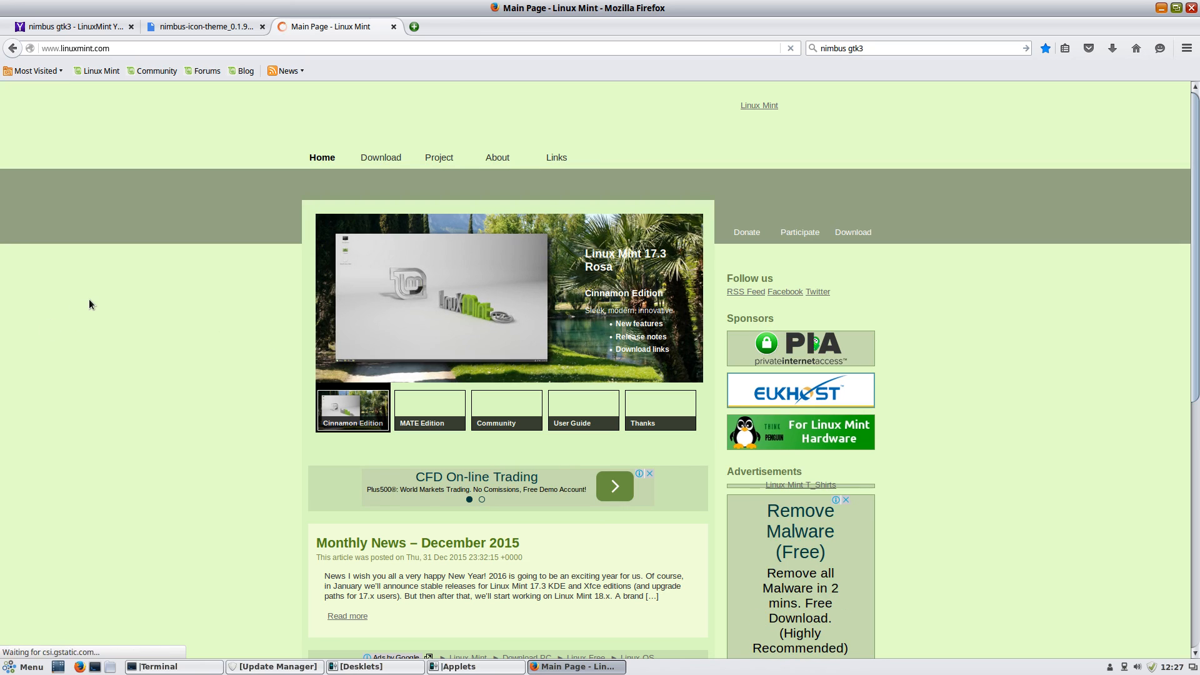
{"action": "scroll", "coordinate": [95, 301], "scroll_direction": "down", "scroll_amount": 7}
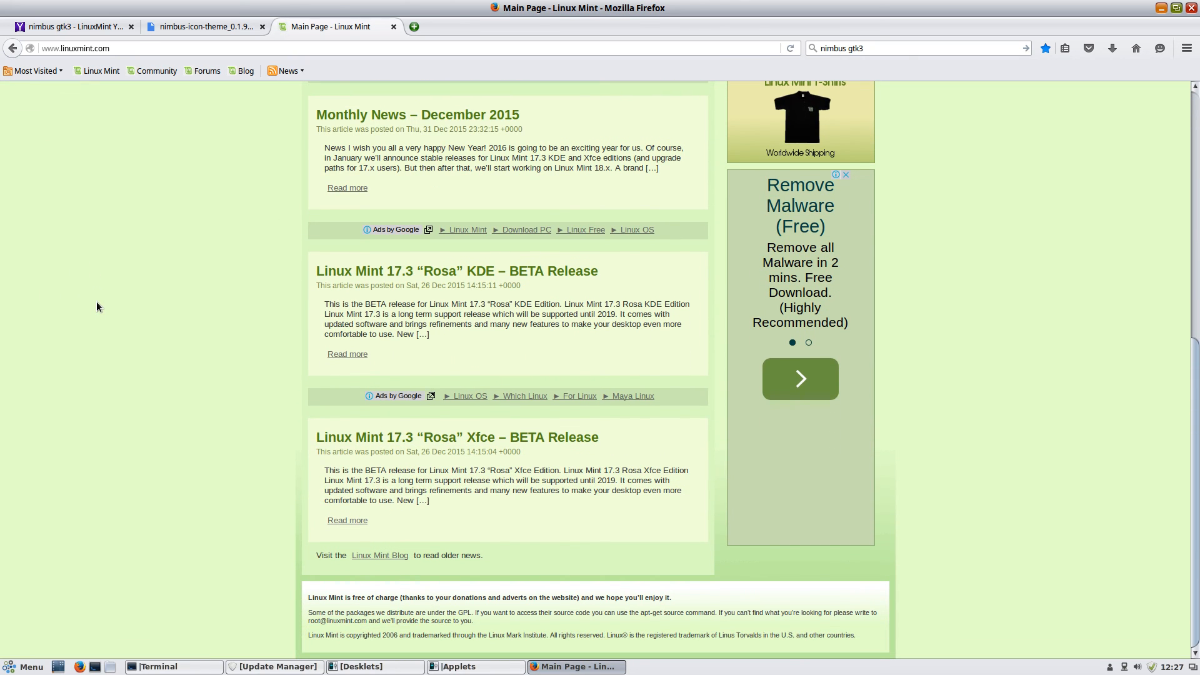
{"action": "scroll", "coordinate": [96, 301], "scroll_direction": "up", "scroll_amount": 7}
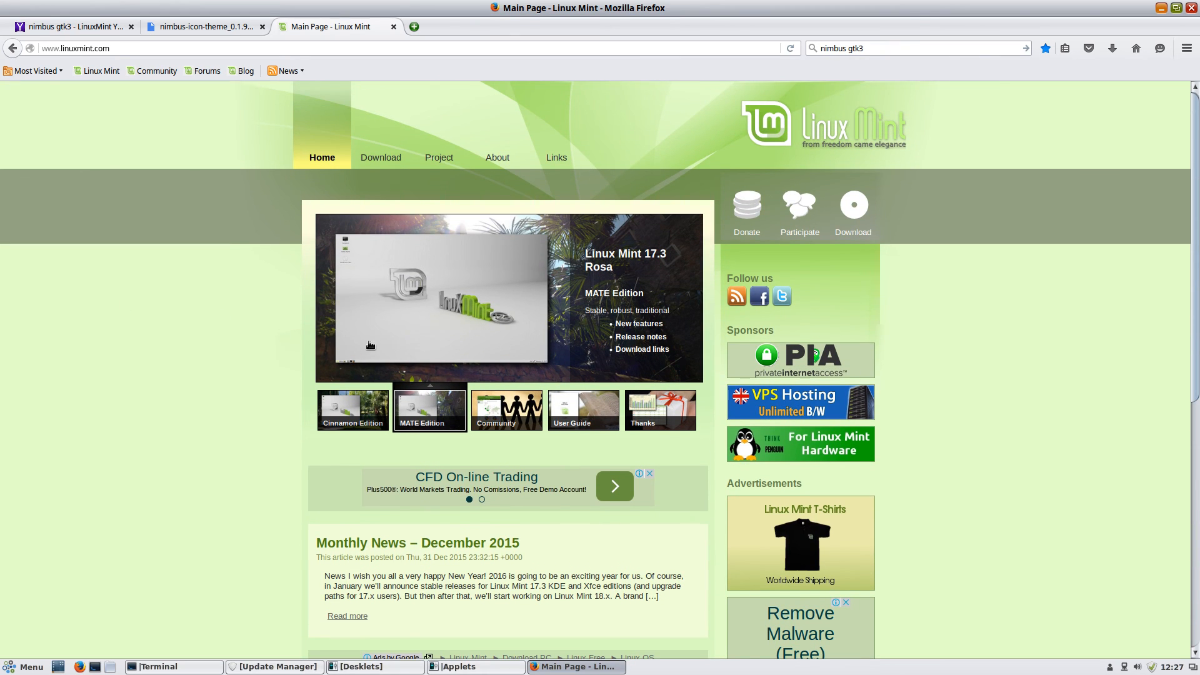
{"action": "scroll", "coordinate": [298, 263], "scroll_direction": "down", "scroll_amount": 7}
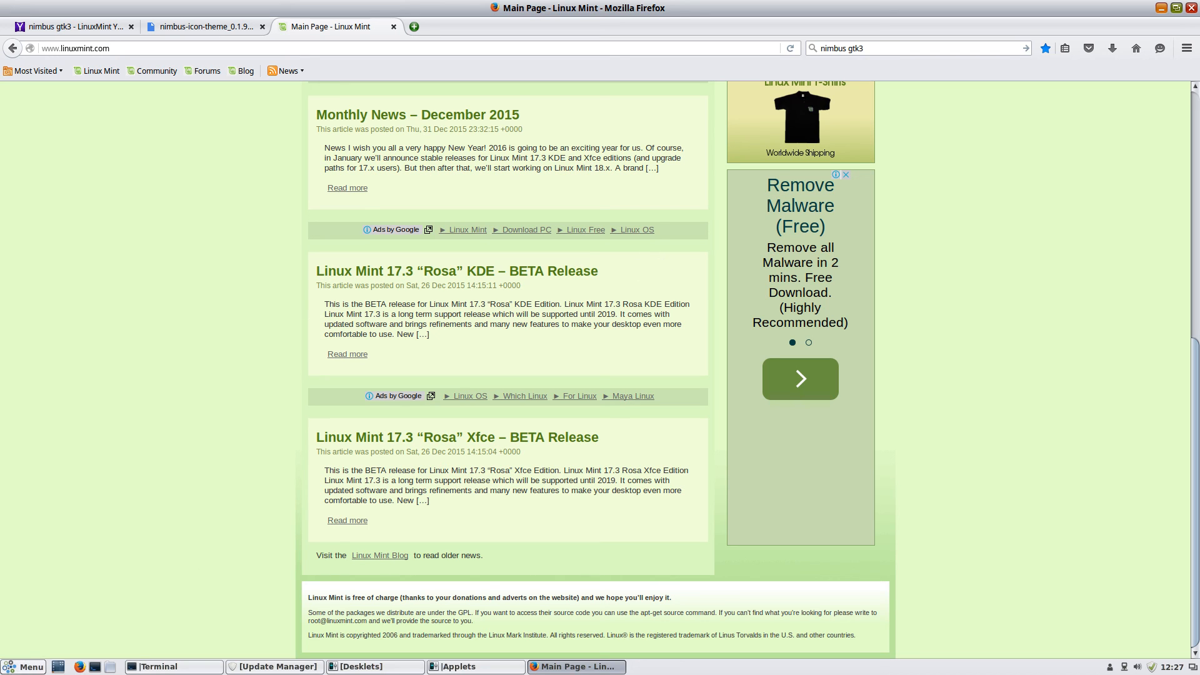
{"action": "scroll", "coordinate": [222, 325], "scroll_direction": "up", "scroll_amount": 5}
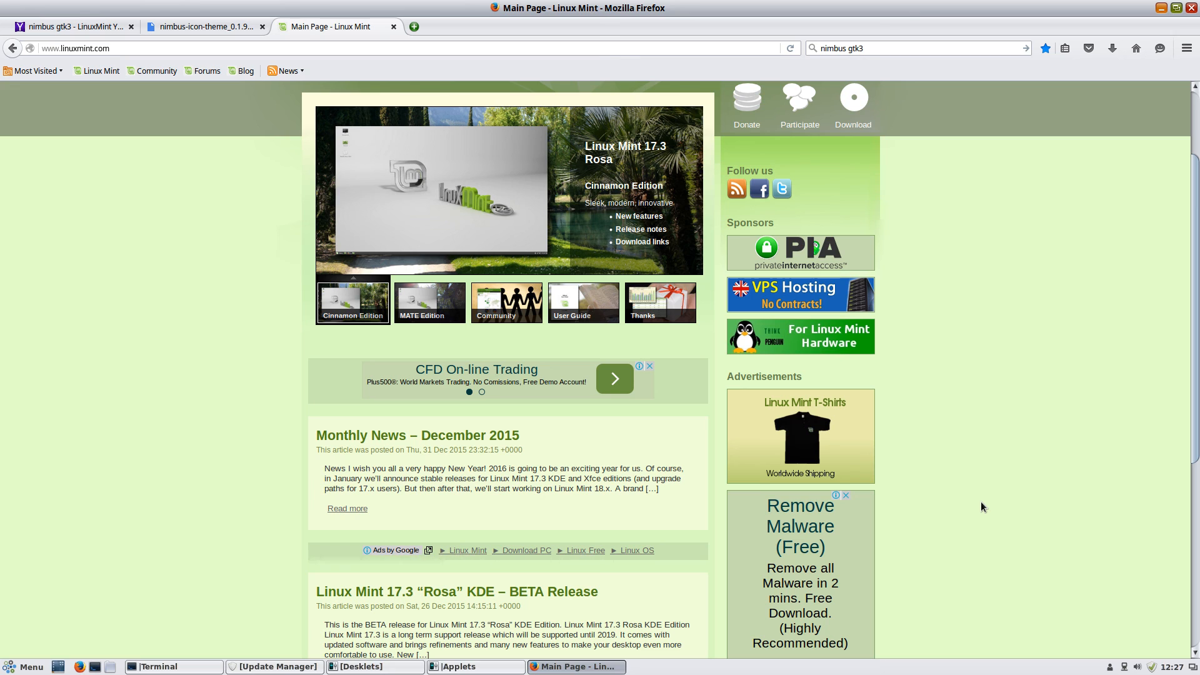
{"action": "left_click_drag", "start_coordinate": [1195, 331], "coordinate": [1181, 270]}
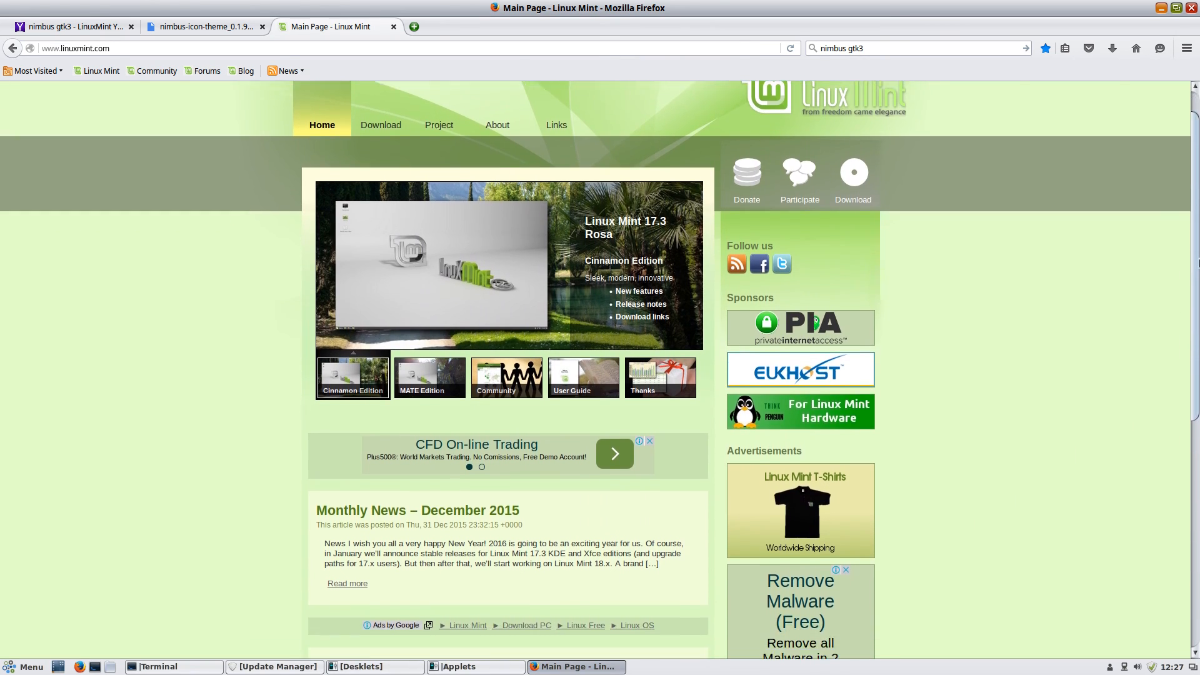
Minimise Firefox and the Terminal to reveal the blue Cinnamon desktop
{"action": "scroll", "coordinate": [1181, 270], "scroll_direction": "down", "scroll_amount": 10}
{"action": "left_click", "coordinate": [1161, 7]}
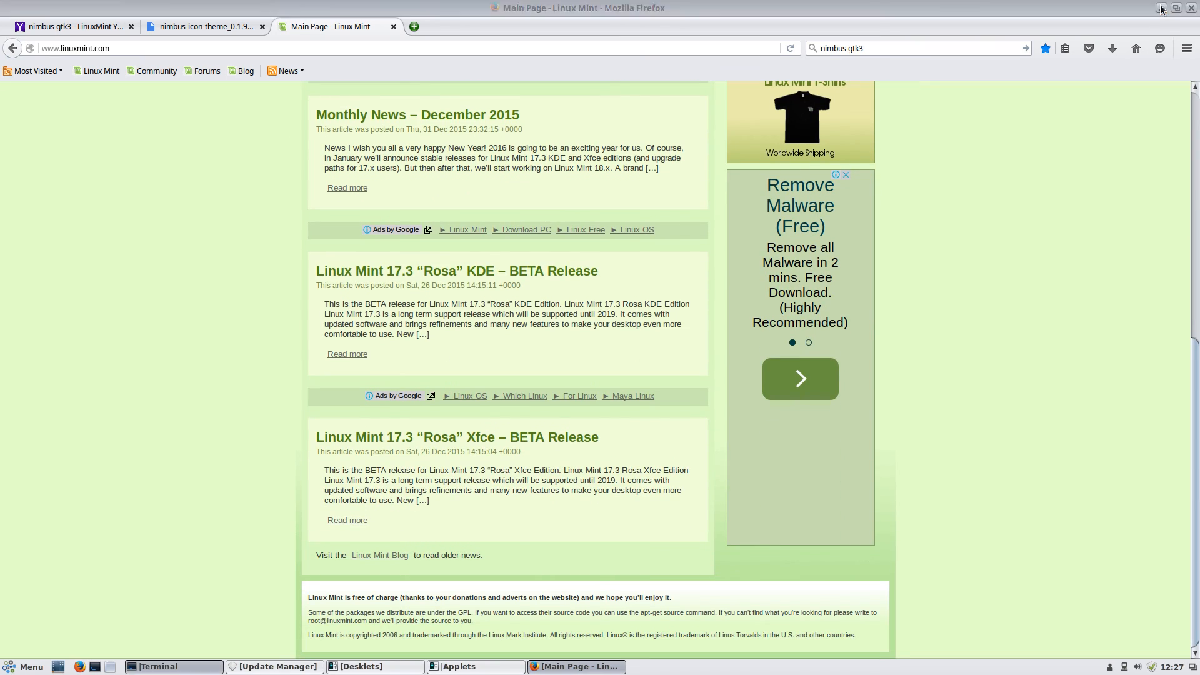
{"action": "left_click", "coordinate": [1160, 8]}
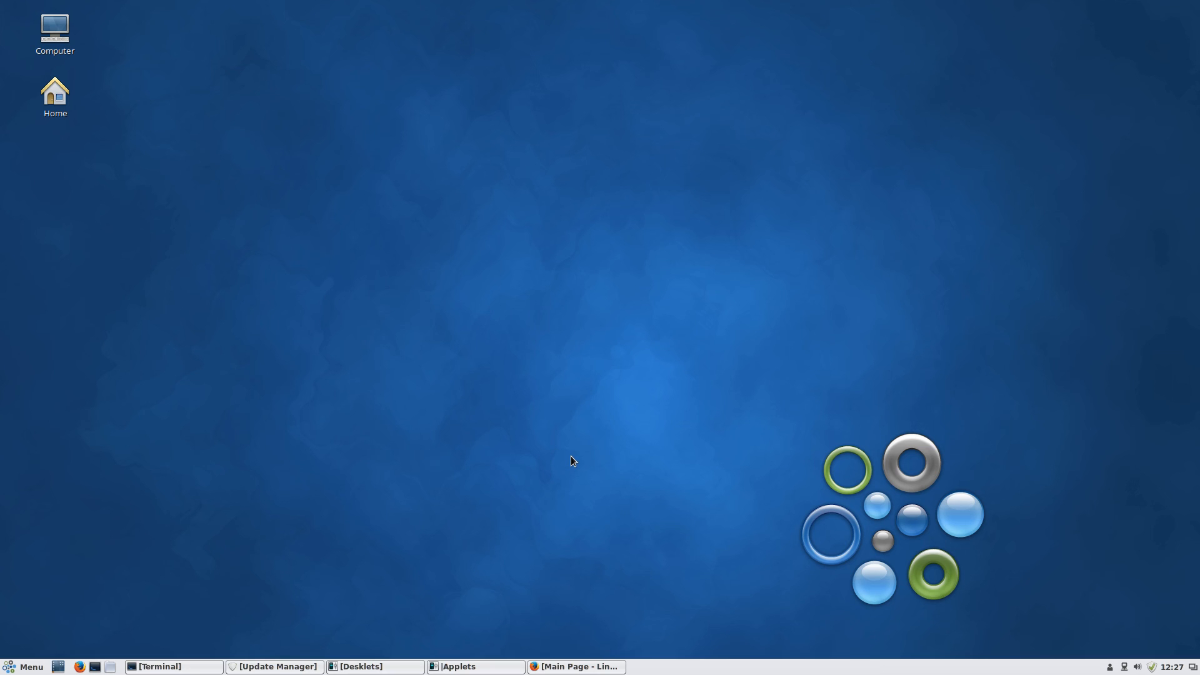
{"action": "left_click", "coordinate": [458, 667]}
{"action": "left_click", "coordinate": [459, 667]}
{"action": "right_click", "coordinate": [485, 369]}
{"action": "left_click", "coordinate": [403, 429]}
{"action": "mouse_move", "coordinate": [473, 667]}
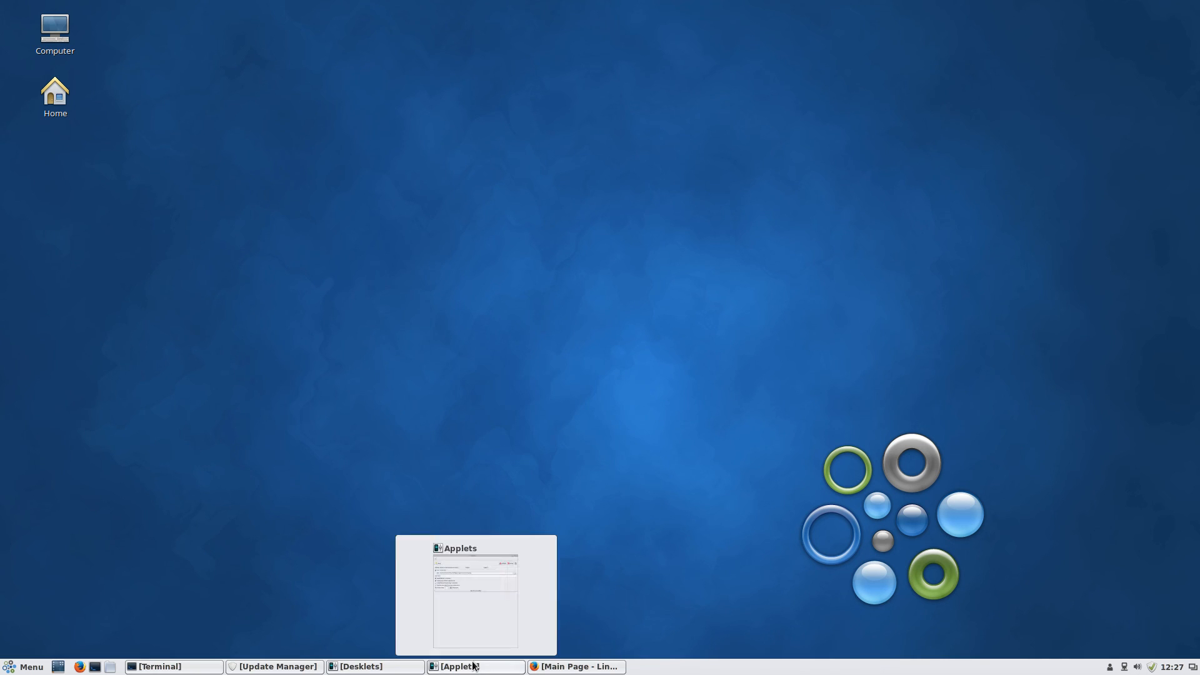
{"action": "right_click", "coordinate": [508, 329]}
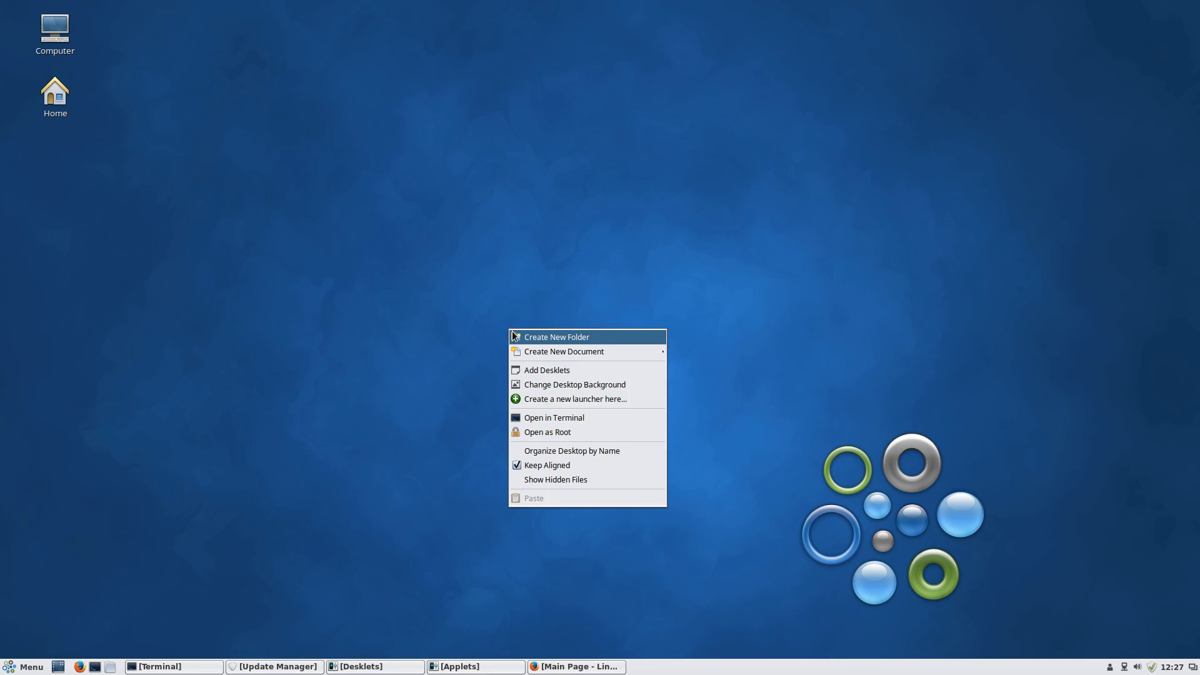
{"action": "left_click", "coordinate": [493, 547]}
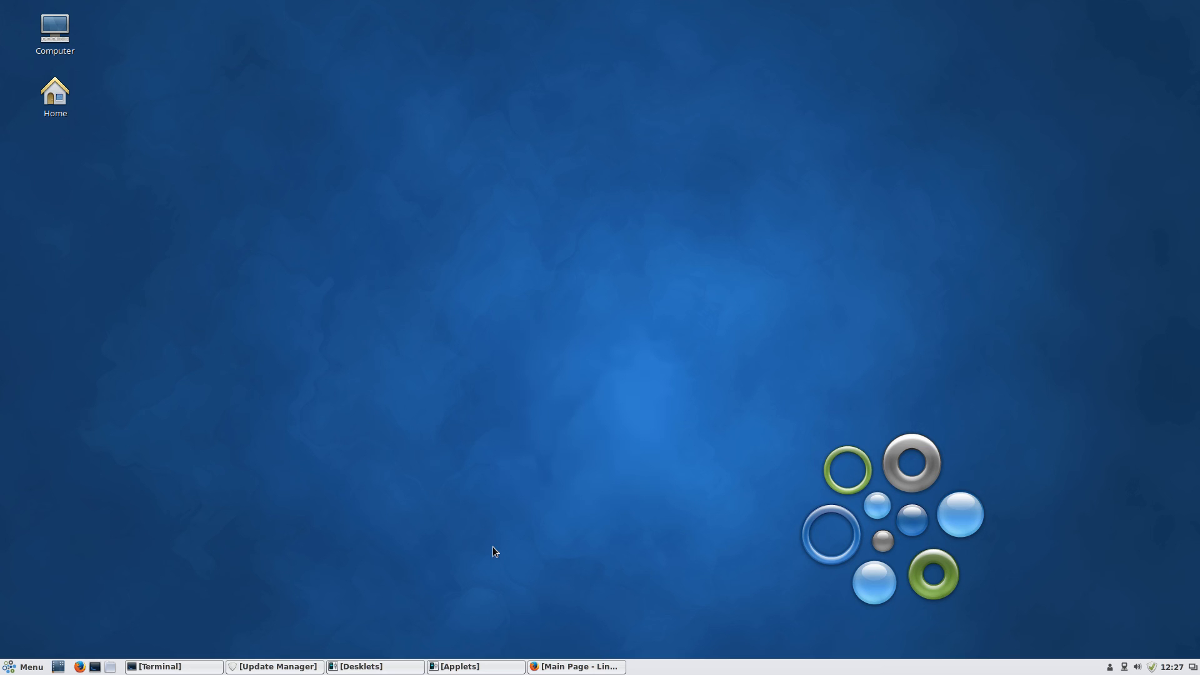